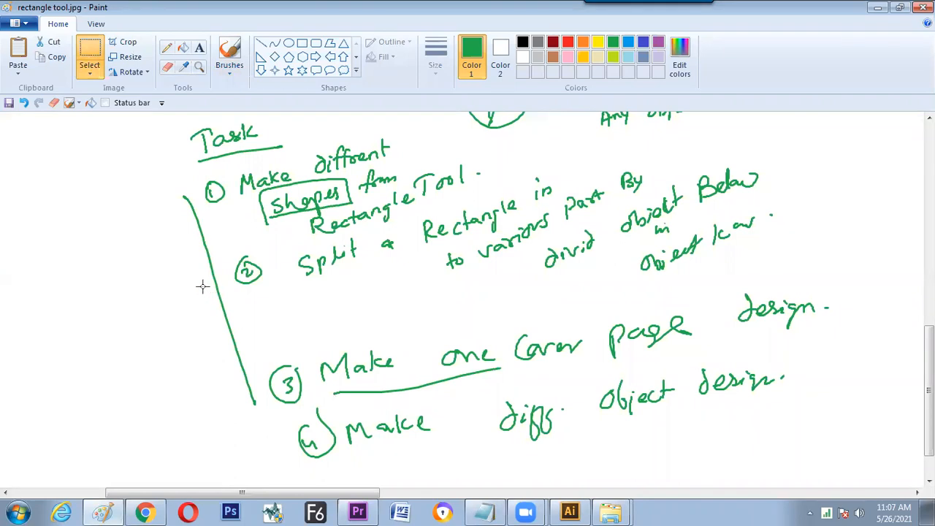
- Start a new blank picture and handwrite the title "Sachin Bio" with the brush, with a line above and below it
{"action": "left_click", "coordinate": [21, 25]}
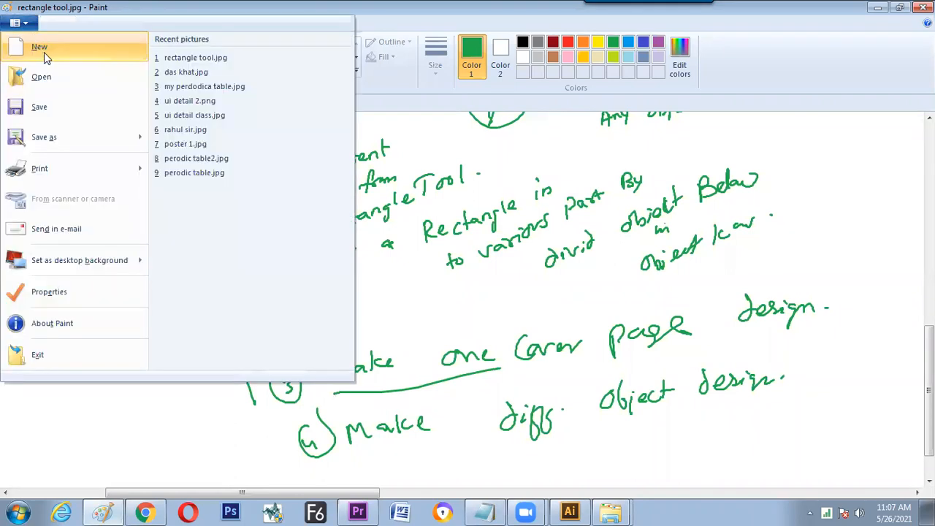
{"action": "left_click", "coordinate": [41, 48]}
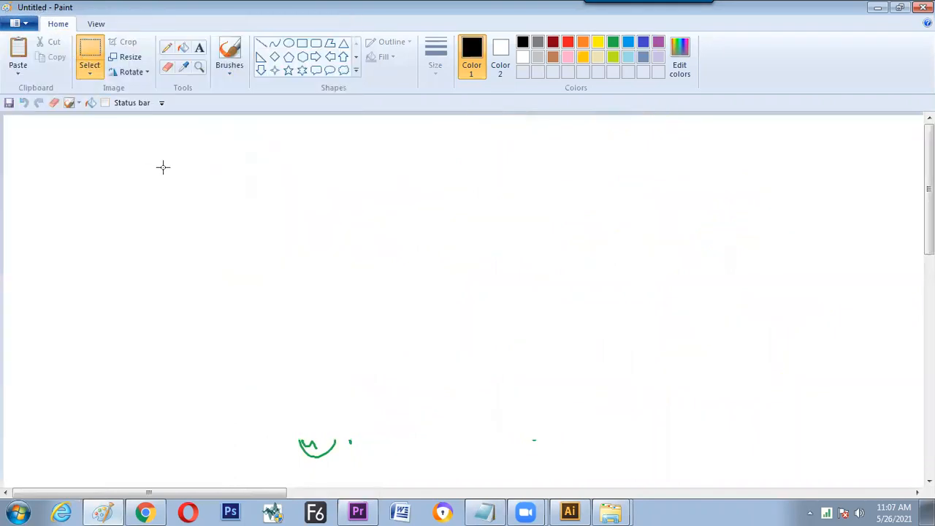
{"action": "left_click", "coordinate": [229, 59]}
{"action": "mouse_move", "coordinate": [347, 190]}
{"action": "left_mouse_down"}
{"action": "mouse_move", "coordinate": [331, 213]}
{"action": "mouse_move", "coordinate": [363, 214]}
{"action": "left_mouse_up"}
{"action": "left_click_drag", "start_coordinate": [370, 205], "coordinate": [375, 216]}
{"action": "mouse_move", "coordinate": [380, 195]}
{"action": "left_mouse_down"}
{"action": "mouse_move", "coordinate": [380, 220]}
{"action": "mouse_move", "coordinate": [392, 216]}
{"action": "left_mouse_up"}
{"action": "left_click_drag", "start_coordinate": [394, 205], "coordinate": [415, 215]}
{"action": "left_click_drag", "start_coordinate": [451, 197], "coordinate": [450, 216]}
{"action": "mouse_move", "coordinate": [452, 196]}
{"action": "left_mouse_down"}
{"action": "mouse_move", "coordinate": [468, 205]}
{"action": "mouse_move", "coordinate": [453, 214]}
{"action": "mouse_move", "coordinate": [482, 212]}
{"action": "left_mouse_up"}
{"action": "left_click_drag", "start_coordinate": [337, 241], "coordinate": [494, 219]}
{"action": "left_click_drag", "start_coordinate": [325, 176], "coordinate": [462, 173]}
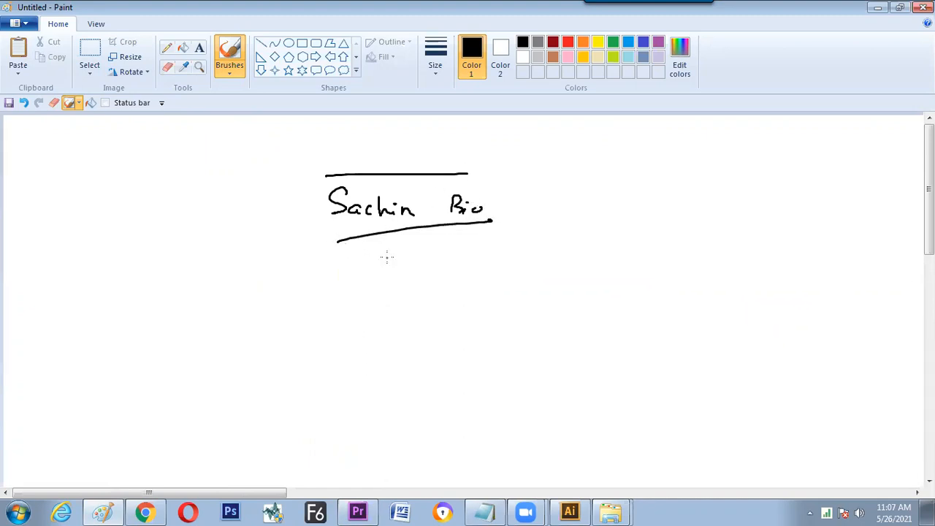
{"action": "key", "text": "alt"}
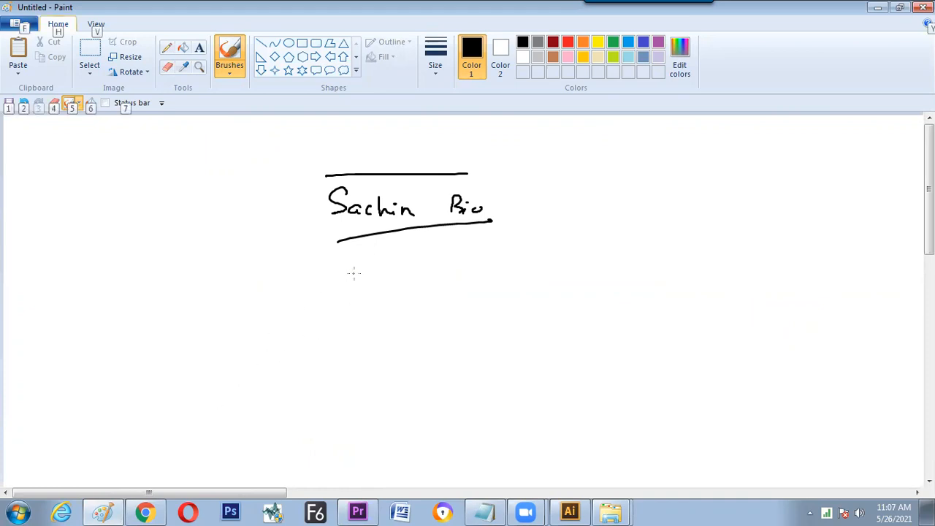
- Handwrite the items "Video", "Audio", "PIC" and "Text" in a column under the title
{"action": "left_click_drag", "start_coordinate": [368, 265], "coordinate": [402, 277]}
{"action": "left_click_drag", "start_coordinate": [406, 272], "coordinate": [425, 272]}
{"action": "mouse_move", "coordinate": [376, 296]}
{"action": "left_mouse_down"}
{"action": "mouse_move", "coordinate": [375, 314]}
{"action": "mouse_move", "coordinate": [390, 314]}
{"action": "left_mouse_up"}
{"action": "mouse_move", "coordinate": [375, 307]}
{"action": "left_mouse_down"}
{"action": "mouse_move", "coordinate": [404, 301]}
{"action": "mouse_move", "coordinate": [415, 313]}
{"action": "left_mouse_up"}
{"action": "mouse_move", "coordinate": [419, 300]}
{"action": "left_mouse_down"}
{"action": "mouse_move", "coordinate": [420, 313]}
{"action": "mouse_move", "coordinate": [429, 301]}
{"action": "left_mouse_up"}
{"action": "mouse_move", "coordinate": [380, 331]}
{"action": "left_mouse_down"}
{"action": "mouse_move", "coordinate": [381, 347]}
{"action": "mouse_move", "coordinate": [381, 337]}
{"action": "mouse_move", "coordinate": [416, 341]}
{"action": "mouse_move", "coordinate": [386, 380]}
{"action": "mouse_move", "coordinate": [394, 360]}
{"action": "mouse_move", "coordinate": [414, 379]}
{"action": "left_mouse_up"}
- Handwrite each item's source beside it: "Encyclopedia" for Text, "Google" for PIC, "Free Loyality" for Audio and an underlined "Utube video" for Video
{"action": "mouse_move", "coordinate": [414, 367]}
{"action": "left_mouse_down"}
{"action": "mouse_move", "coordinate": [473, 363]}
{"action": "mouse_move", "coordinate": [526, 369]}
{"action": "mouse_move", "coordinate": [526, 378]}
{"action": "mouse_move", "coordinate": [543, 356]}
{"action": "mouse_move", "coordinate": [560, 375]}
{"action": "mouse_move", "coordinate": [618, 357]}
{"action": "left_mouse_up"}
{"action": "left_click_drag", "start_coordinate": [453, 327], "coordinate": [482, 322]}
{"action": "mouse_move", "coordinate": [495, 314]}
{"action": "left_mouse_down"}
{"action": "mouse_move", "coordinate": [531, 304]}
{"action": "mouse_move", "coordinate": [534, 330]}
{"action": "mouse_move", "coordinate": [540, 307]}
{"action": "mouse_move", "coordinate": [543, 318]}
{"action": "mouse_move", "coordinate": [572, 313]}
{"action": "left_mouse_up"}
{"action": "mouse_move", "coordinate": [467, 295]}
{"action": "left_mouse_down"}
{"action": "mouse_move", "coordinate": [507, 295]}
{"action": "mouse_move", "coordinate": [517, 276]}
{"action": "mouse_move", "coordinate": [585, 281]}
{"action": "mouse_move", "coordinate": [634, 260]}
{"action": "mouse_move", "coordinate": [646, 285]}
{"action": "left_mouse_up"}
{"action": "mouse_move", "coordinate": [522, 253]}
{"action": "left_mouse_down"}
{"action": "mouse_move", "coordinate": [539, 241]}
{"action": "mouse_move", "coordinate": [658, 230]}
{"action": "mouse_move", "coordinate": [532, 266]}
{"action": "mouse_move", "coordinate": [657, 247]}
{"action": "mouse_move", "coordinate": [671, 225]}
{"action": "left_mouse_up"}
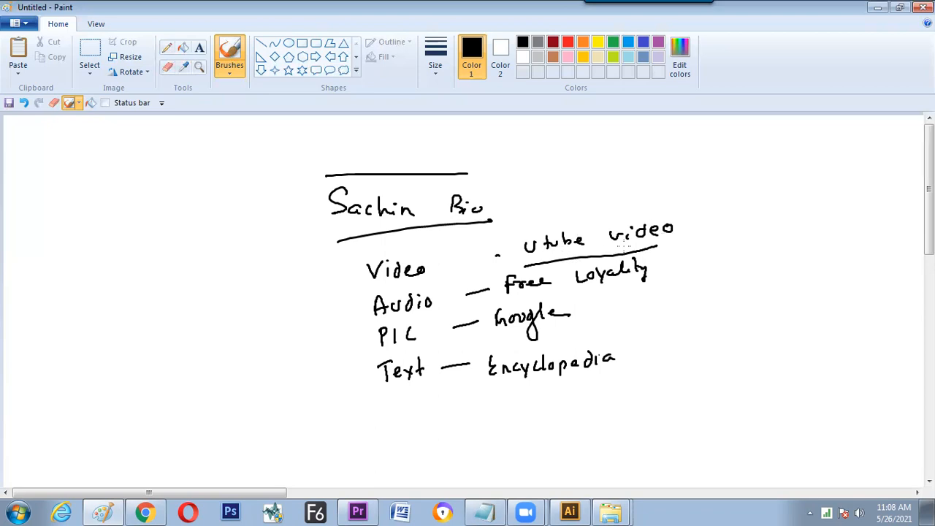
- Handwrite the note "(.ss youtube)" after the "Utube video" entry
{"action": "left_click", "coordinate": [725, 221]}
{"action": "mouse_move", "coordinate": [739, 216]}
{"action": "left_mouse_down"}
{"action": "mouse_move", "coordinate": [733, 227]}
{"action": "mouse_move", "coordinate": [765, 220]}
{"action": "mouse_move", "coordinate": [768, 231]}
{"action": "mouse_move", "coordinate": [802, 210]}
{"action": "mouse_move", "coordinate": [827, 224]}
{"action": "mouse_move", "coordinate": [835, 217]}
{"action": "mouse_move", "coordinate": [809, 212]}
{"action": "left_mouse_up"}
{"action": "left_click_drag", "start_coordinate": [719, 204], "coordinate": [742, 242]}
{"action": "left_click_drag", "start_coordinate": [827, 187], "coordinate": [833, 222]}
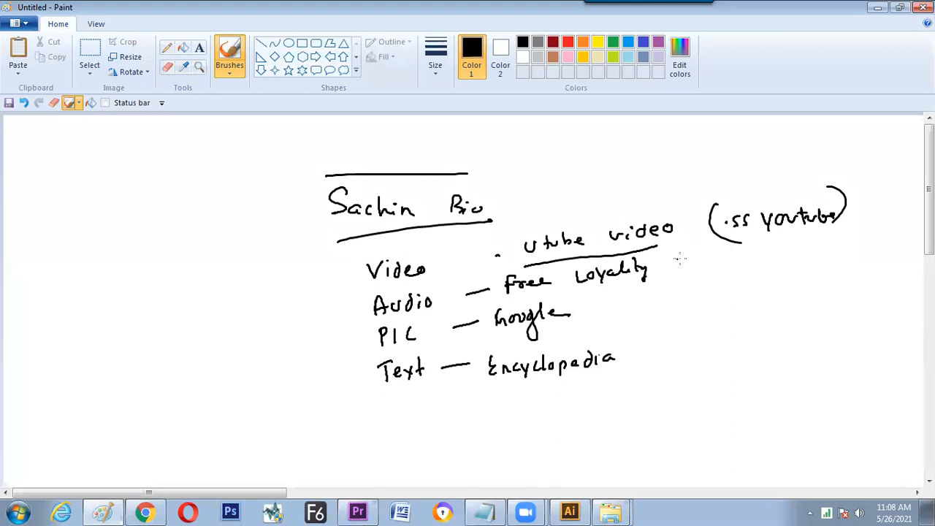
- Draw a ticked checkbox in front of each of the four items, from Video to Text
{"action": "mouse_move", "coordinate": [285, 273]}
{"action": "left_mouse_down"}
{"action": "mouse_move", "coordinate": [318, 268]}
{"action": "mouse_move", "coordinate": [325, 287]}
{"action": "mouse_move", "coordinate": [292, 291]}
{"action": "left_mouse_up"}
{"action": "left_click_drag", "start_coordinate": [289, 281], "coordinate": [317, 268]}
{"action": "left_click_drag", "start_coordinate": [299, 304], "coordinate": [298, 320]}
{"action": "mouse_move", "coordinate": [299, 300]}
{"action": "left_mouse_down"}
{"action": "mouse_move", "coordinate": [330, 299]}
{"action": "mouse_move", "coordinate": [312, 322]}
{"action": "mouse_move", "coordinate": [326, 306]}
{"action": "left_mouse_up"}
{"action": "mouse_move", "coordinate": [316, 351]}
{"action": "left_mouse_down"}
{"action": "mouse_move", "coordinate": [342, 343]}
{"action": "mouse_move", "coordinate": [321, 355]}
{"action": "left_mouse_up"}
{"action": "left_click_drag", "start_coordinate": [316, 347], "coordinate": [343, 331]}
{"action": "mouse_move", "coordinate": [326, 358]}
{"action": "left_mouse_down"}
{"action": "mouse_move", "coordinate": [324, 371]}
{"action": "mouse_move", "coordinate": [355, 373]}
{"action": "mouse_move", "coordinate": [336, 386]}
{"action": "left_mouse_up"}
{"action": "mouse_move", "coordinate": [325, 371]}
{"action": "left_mouse_down"}
{"action": "mouse_move", "coordinate": [347, 368]}
{"action": "mouse_move", "coordinate": [344, 384]}
{"action": "left_mouse_up"}
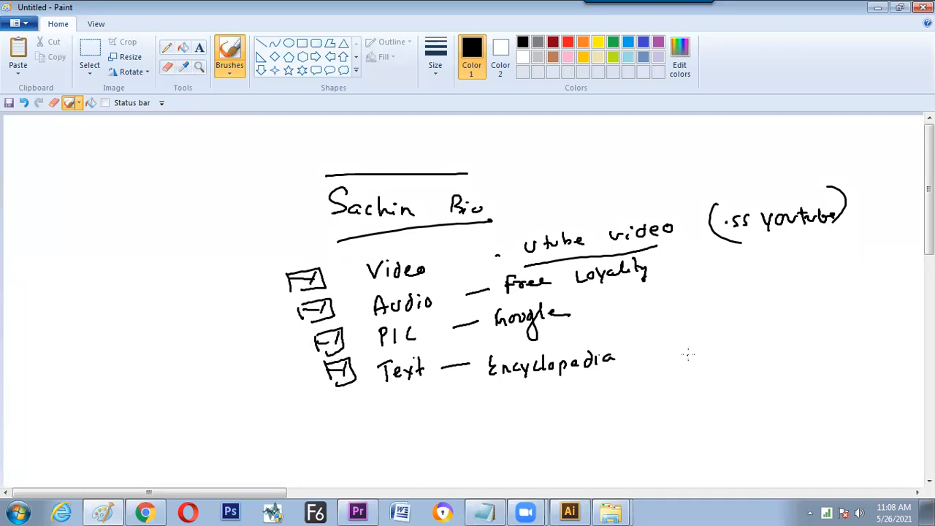
- Handwrite the note "(Note Pade)" after the "Encyclopedia" entry
{"action": "mouse_move", "coordinate": [722, 334]}
{"action": "left_mouse_down"}
{"action": "mouse_move", "coordinate": [725, 365]}
{"action": "mouse_move", "coordinate": [735, 342]}
{"action": "mouse_move", "coordinate": [764, 355]}
{"action": "left_mouse_up"}
{"action": "mouse_move", "coordinate": [757, 342]}
{"action": "left_mouse_down"}
{"action": "mouse_move", "coordinate": [836, 341]}
{"action": "mouse_move", "coordinate": [835, 360]}
{"action": "left_mouse_up"}
{"action": "left_click", "coordinate": [786, 341]}
{"action": "left_click", "coordinate": [787, 348]}
- Draw a tall divider after the notes and handwrite an underlined "Pre-Production" heading before it and "Production" after it
{"action": "left_click_drag", "start_coordinate": [183, 492], "coordinate": [225, 492]}
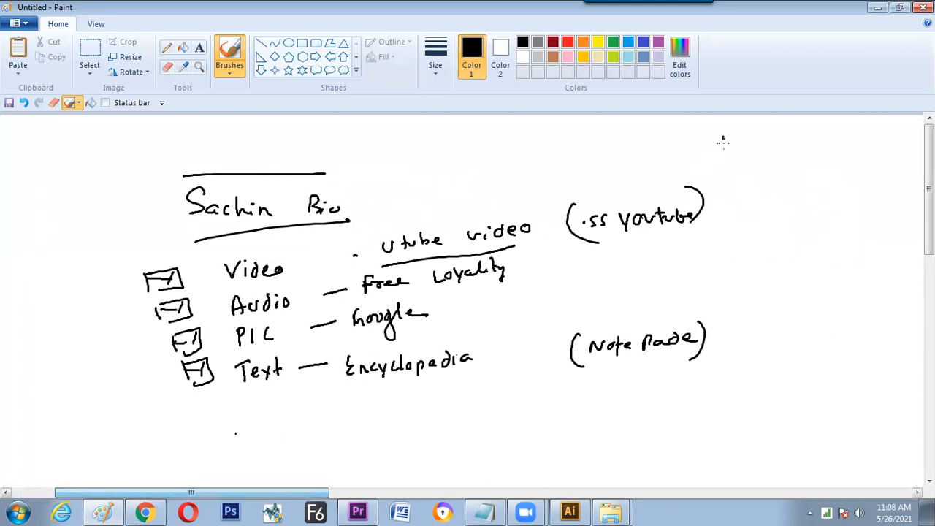
{"action": "left_click_drag", "start_coordinate": [724, 137], "coordinate": [754, 363]}
{"action": "left_click_drag", "start_coordinate": [432, 143], "coordinate": [478, 152]}
{"action": "mouse_move", "coordinate": [485, 135]}
{"action": "left_mouse_down"}
{"action": "mouse_move", "coordinate": [485, 156]}
{"action": "mouse_move", "coordinate": [557, 136]}
{"action": "mouse_move", "coordinate": [565, 151]}
{"action": "mouse_move", "coordinate": [592, 143]}
{"action": "left_mouse_up"}
{"action": "mouse_move", "coordinate": [470, 169]}
{"action": "left_mouse_down"}
{"action": "mouse_move", "coordinate": [605, 143]}
{"action": "mouse_move", "coordinate": [709, 147]}
{"action": "left_mouse_up"}
{"action": "scroll", "coordinate": [130, 438], "scroll_direction": "right", "scroll_amount": 5}
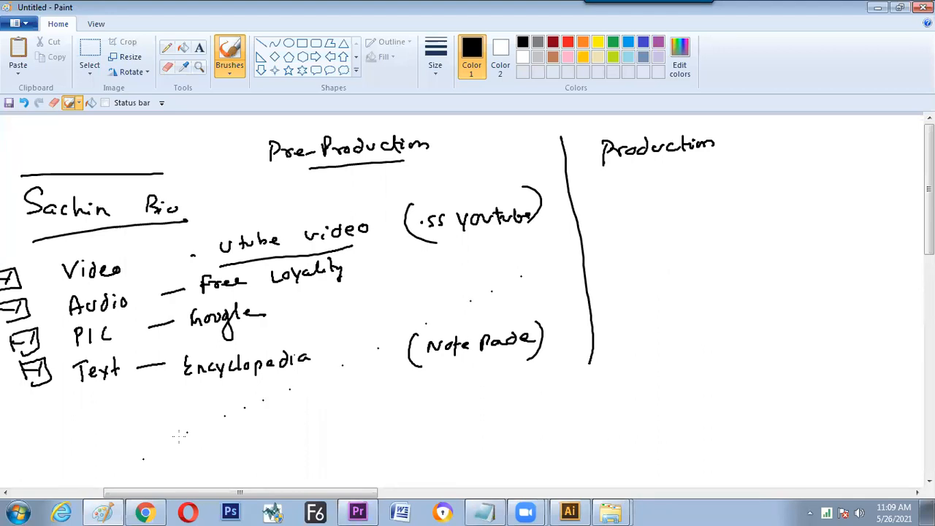
- Draw a short divider after "Production" and handwrite an underlined "Post Production" heading with "Premier" beneath it
{"action": "scroll", "coordinate": [179, 436], "scroll_direction": "right", "scroll_amount": 4}
{"action": "left_click_drag", "start_coordinate": [636, 124], "coordinate": [639, 196]}
{"action": "left_click_drag", "start_coordinate": [663, 131], "coordinate": [664, 152]}
{"action": "mouse_move", "coordinate": [663, 129]}
{"action": "left_mouse_down"}
{"action": "mouse_move", "coordinate": [666, 139]}
{"action": "mouse_move", "coordinate": [686, 140]}
{"action": "left_mouse_up"}
{"action": "mouse_move", "coordinate": [696, 136]}
{"action": "left_mouse_down"}
{"action": "mouse_move", "coordinate": [692, 146]}
{"action": "mouse_move", "coordinate": [704, 147]}
{"action": "left_mouse_up"}
{"action": "mouse_move", "coordinate": [699, 139]}
{"action": "left_mouse_down"}
{"action": "mouse_move", "coordinate": [766, 135]}
{"action": "mouse_move", "coordinate": [833, 152]}
{"action": "left_mouse_up"}
{"action": "left_click_drag", "start_coordinate": [693, 163], "coordinate": [808, 156]}
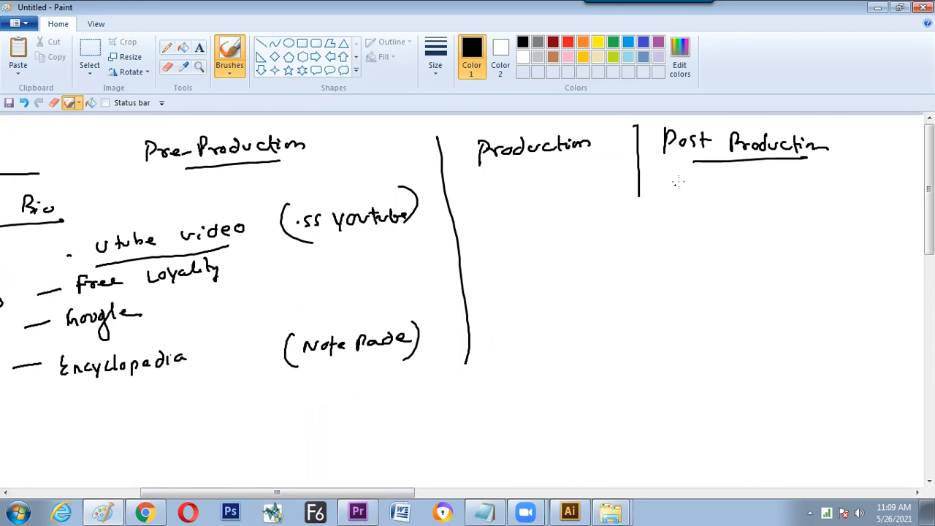
{"action": "mouse_move", "coordinate": [720, 183]}
{"action": "left_mouse_down"}
{"action": "mouse_move", "coordinate": [721, 196]}
{"action": "mouse_move", "coordinate": [760, 190]}
{"action": "left_mouse_up"}
{"action": "left_click_drag", "start_coordinate": [762, 190], "coordinate": [817, 189]}
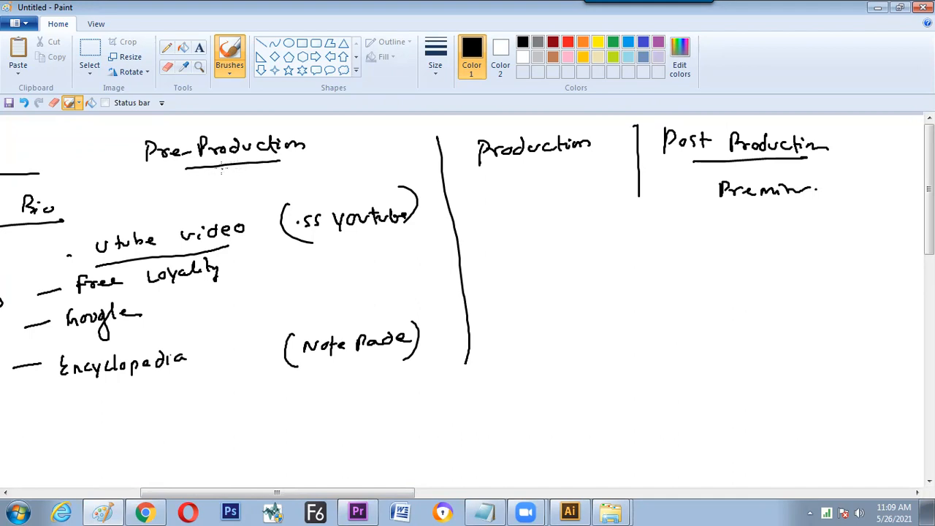
- Handwrite a boxed "Dilogue" entry labelled "Voice" below the Text item, with a separating line above it
{"action": "left_click_drag", "start_coordinate": [277, 492], "coordinate": [216, 492]}
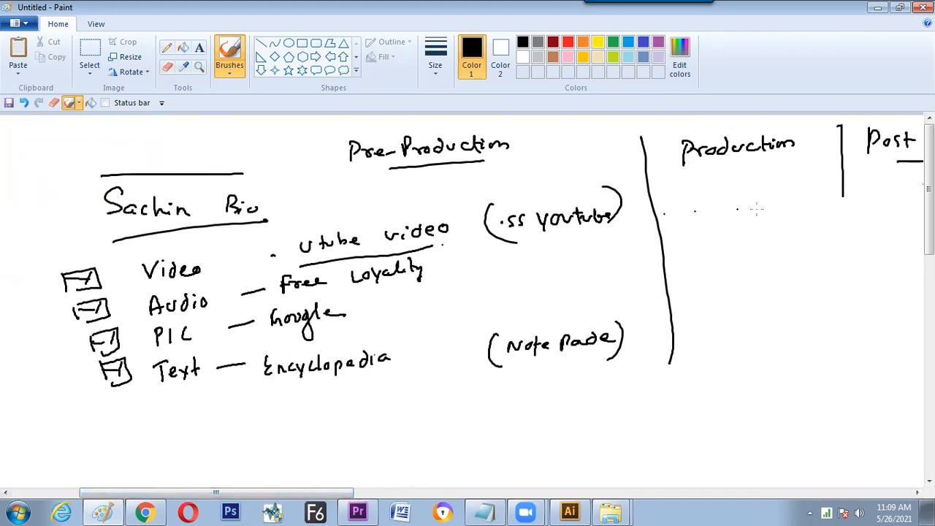
{"action": "left_click_drag", "start_coordinate": [930, 209], "coordinate": [930, 222]}
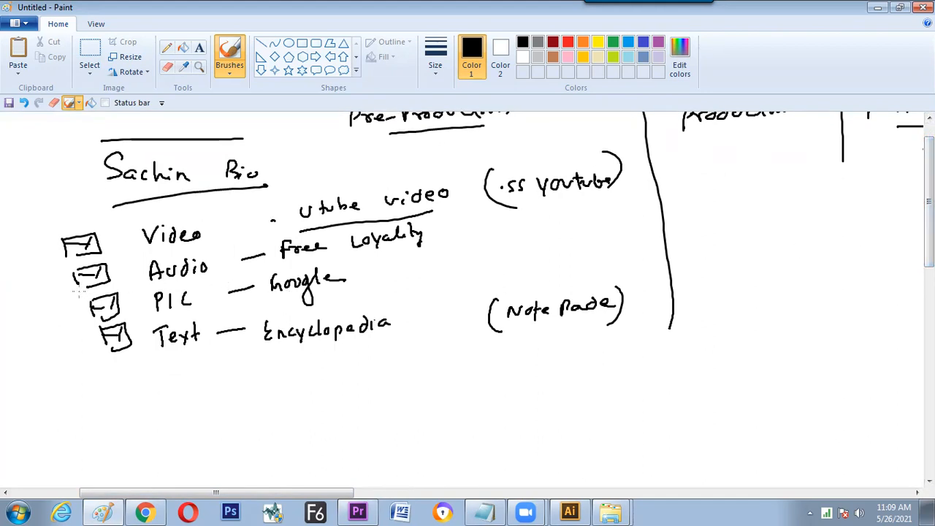
{"action": "mouse_move", "coordinate": [171, 391]}
{"action": "left_mouse_down"}
{"action": "mouse_move", "coordinate": [174, 413]}
{"action": "mouse_move", "coordinate": [207, 402]}
{"action": "mouse_move", "coordinate": [217, 415]}
{"action": "mouse_move", "coordinate": [241, 398]}
{"action": "left_mouse_up"}
{"action": "mouse_move", "coordinate": [146, 393]}
{"action": "left_mouse_down"}
{"action": "mouse_move", "coordinate": [247, 387]}
{"action": "mouse_move", "coordinate": [166, 438]}
{"action": "mouse_move", "coordinate": [149, 396]}
{"action": "left_mouse_up"}
{"action": "left_click_drag", "start_coordinate": [297, 372], "coordinate": [323, 383]}
{"action": "mouse_move", "coordinate": [334, 371]}
{"action": "left_mouse_down"}
{"action": "mouse_move", "coordinate": [334, 383]}
{"action": "mouse_move", "coordinate": [355, 374]}
{"action": "left_mouse_up"}
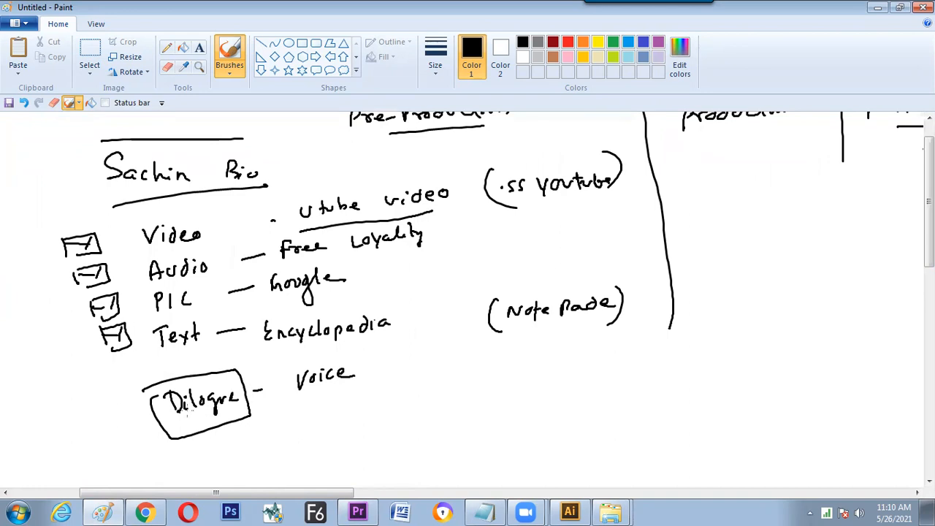
{"action": "left_click_drag", "start_coordinate": [127, 378], "coordinate": [272, 360]}
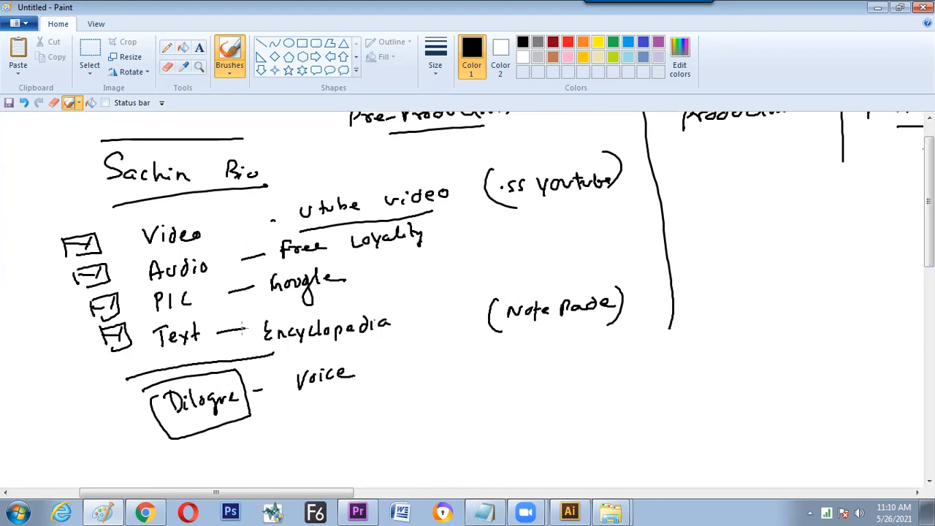
- Switch to Chrome and search Google in a new tab for "sachin tendulkar world cup 2011"
{"action": "left_click", "coordinate": [145, 513]}
{"action": "key", "text": "ctrl+t"}
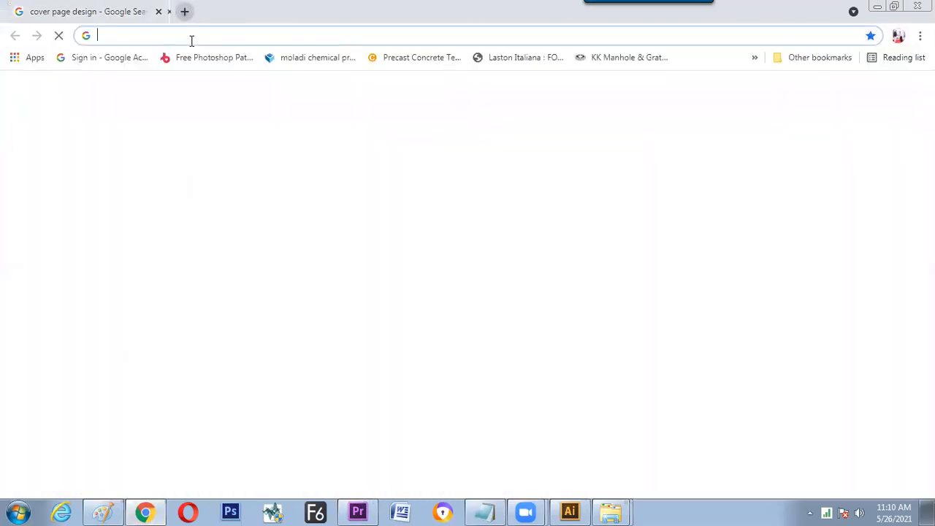
{"action": "left_click", "coordinate": [188, 38]}
{"action": "type", "text": "SA"}
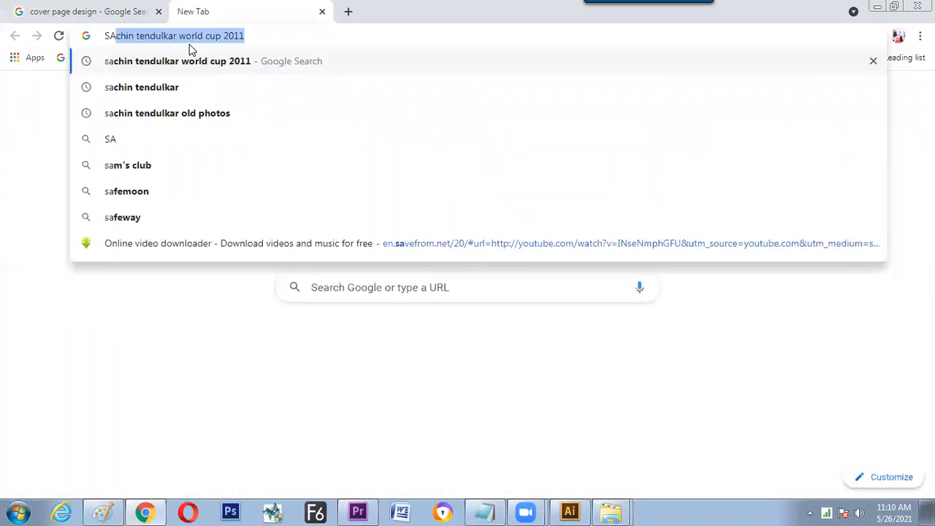
{"action": "type", "text": "CHIN"}
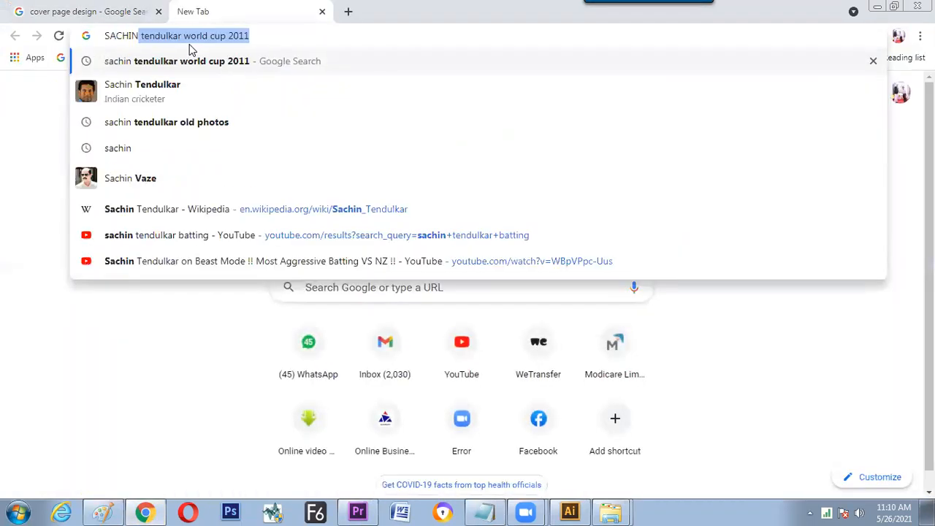
{"action": "key", "text": "Return"}
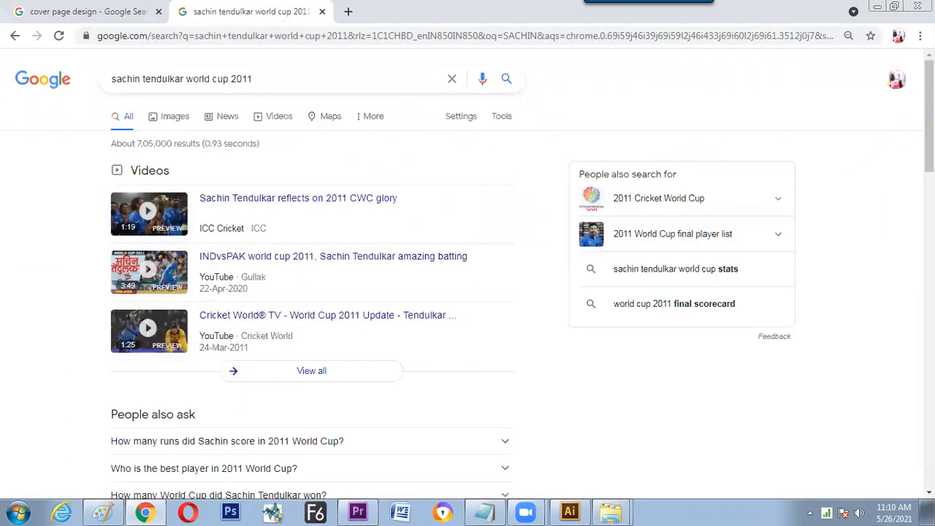
{"action": "scroll", "coordinate": [929, 146], "scroll_direction": "down", "scroll_amount": 2}
{"action": "scroll", "coordinate": [858, 179], "scroll_direction": "down", "scroll_amount": 1}
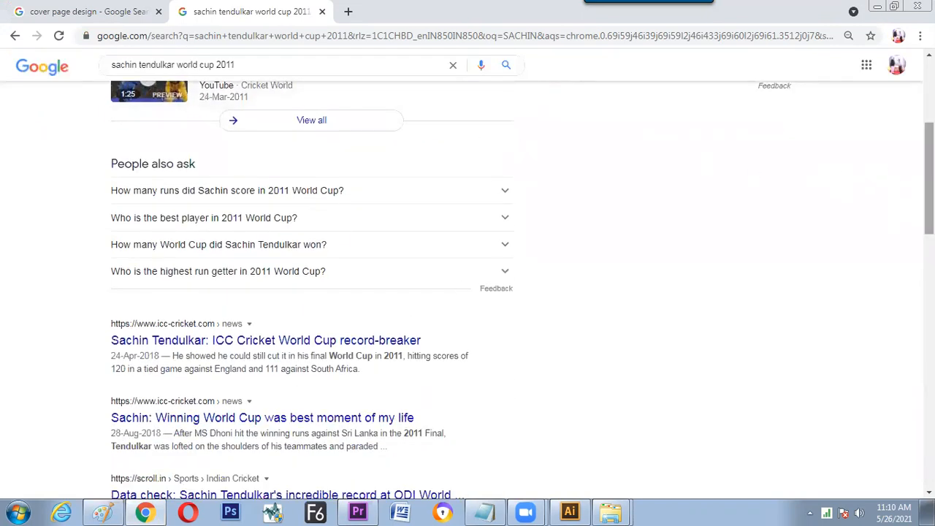
{"action": "scroll", "coordinate": [782, 100], "scroll_direction": "up", "scroll_amount": 3}
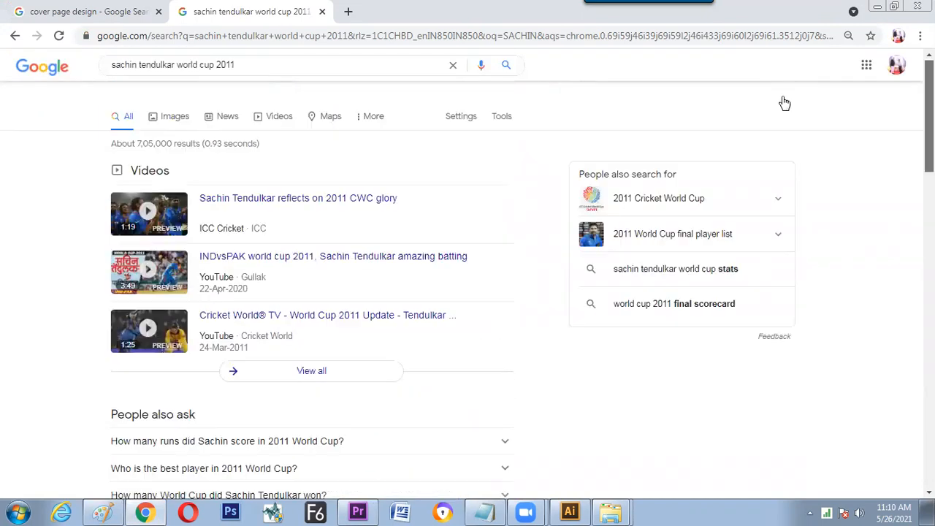
- Search again for just "sachin tendulkar" and open the Wikipedia article from the results
{"action": "left_click", "coordinate": [186, 79]}
{"action": "key", "text": "shift+End"}
{"action": "key", "text": "BackSpace"}
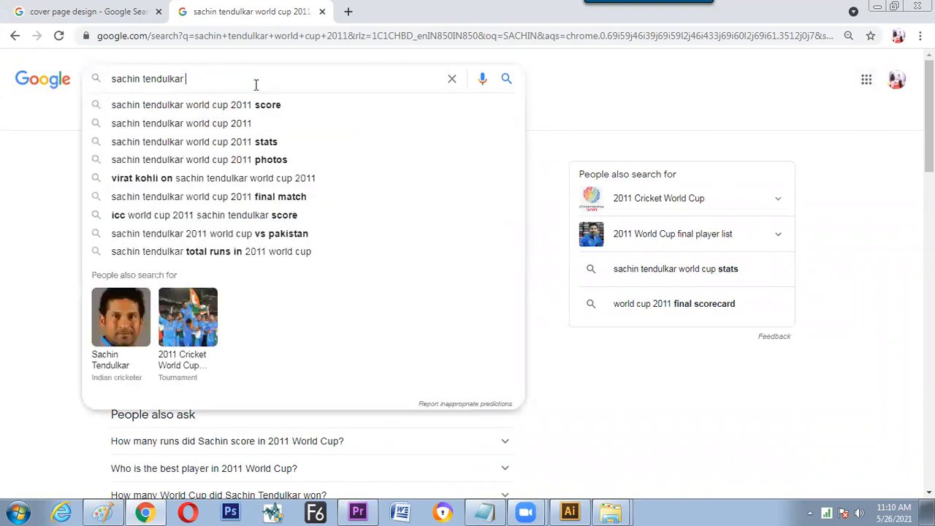
{"action": "key", "text": "Return"}
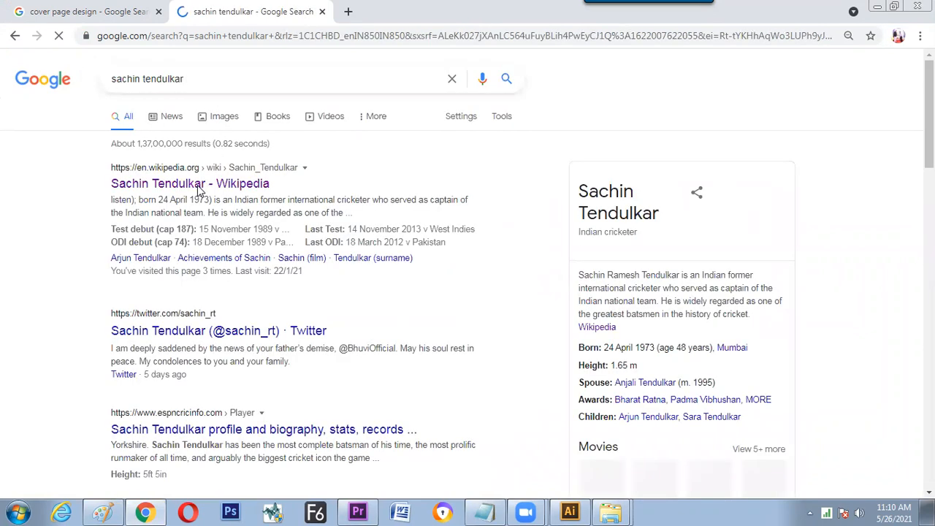
{"action": "left_click", "coordinate": [203, 196]}
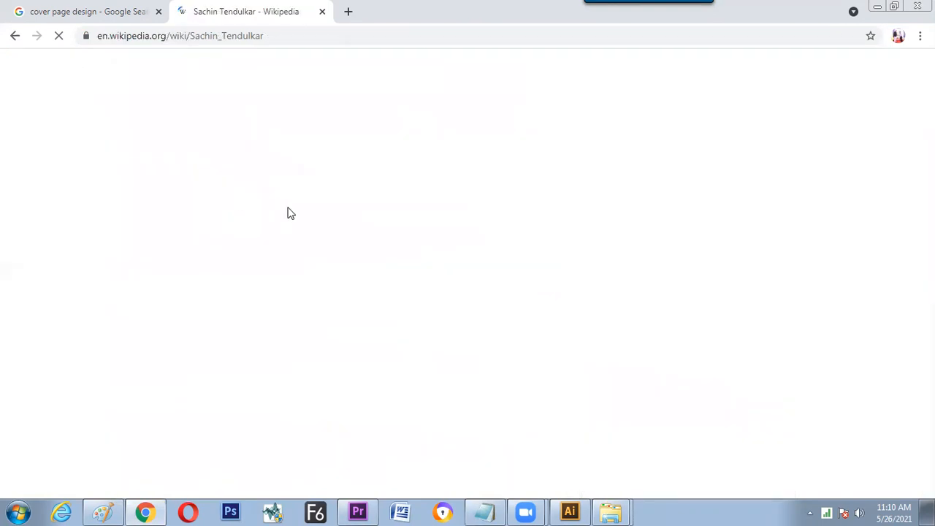
- Search Google for "sachin images" in another new tab
{"action": "left_click", "coordinate": [348, 11]}
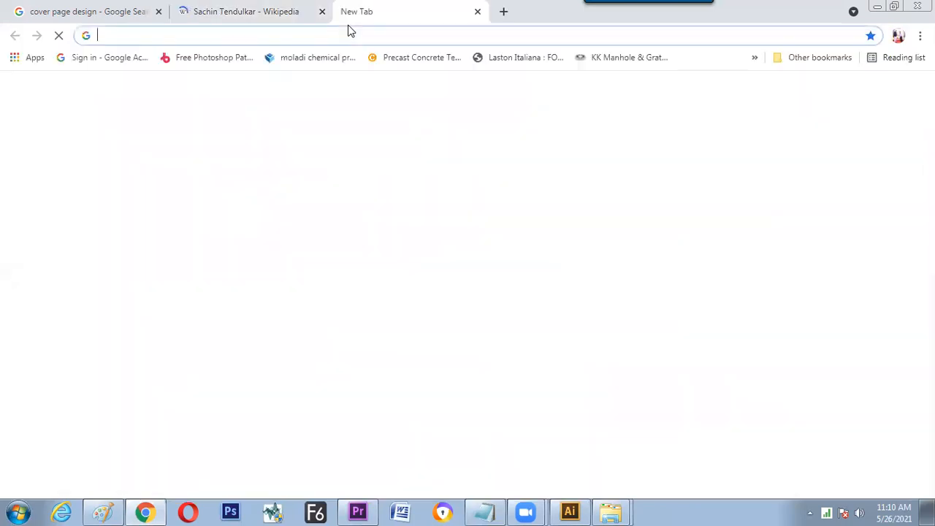
{"action": "type", "text": "SC"}
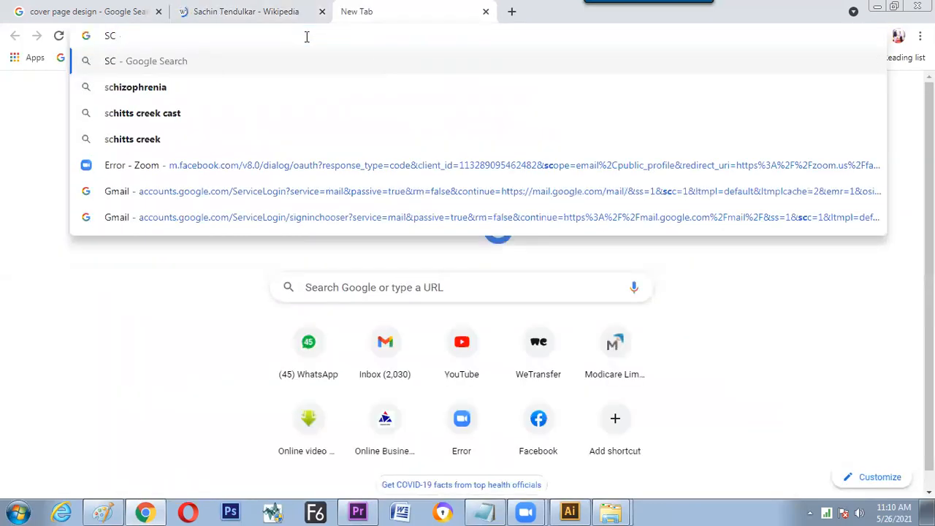
{"action": "key", "text": "BackSpace"}
{"action": "type", "text": "AC"}
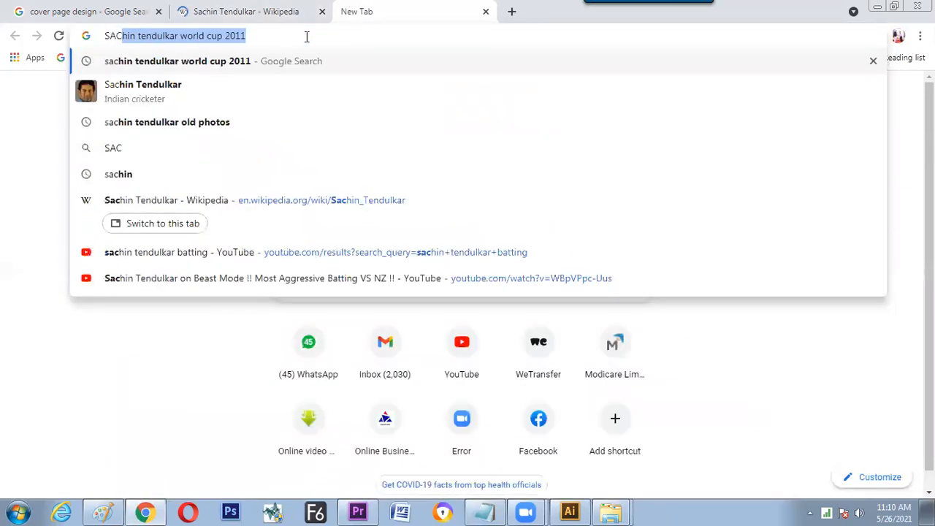
{"action": "type", "text": "HIN IMAGE"}
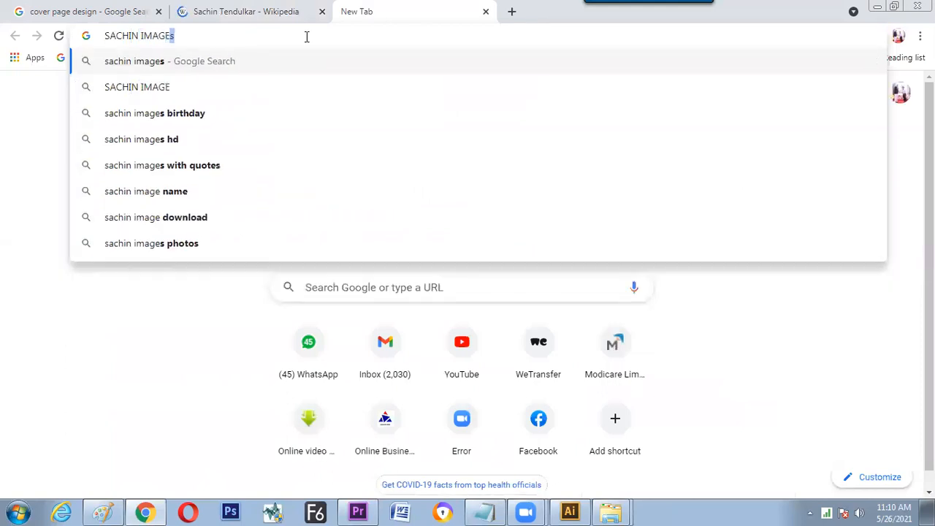
{"action": "key", "text": "Down"}
{"action": "key", "text": "Up"}
{"action": "key", "text": "Return"}
- Return to Paint and branch the Google entry into handwritten "Child", "on Field" and "Achivment", closed with a curly brace
{"action": "key", "text": "alt+Tab"}
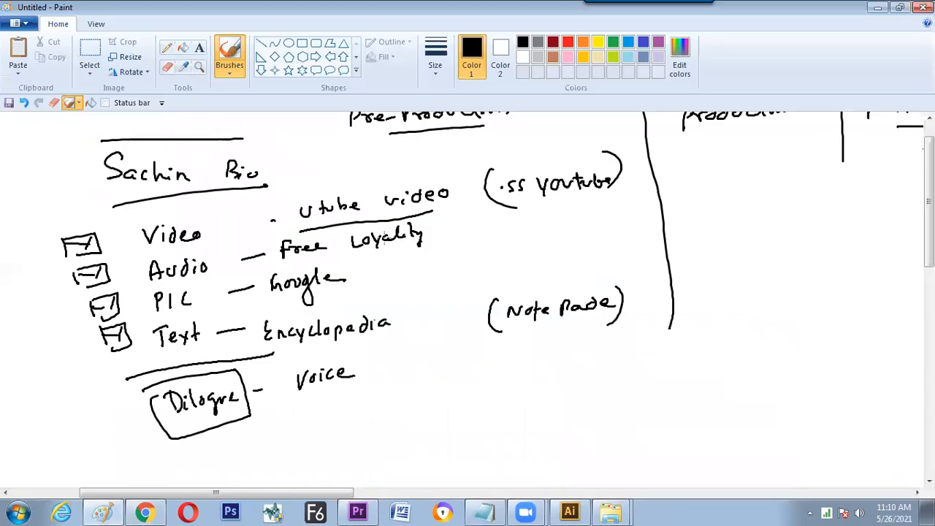
{"action": "mouse_move", "coordinate": [361, 276]}
{"action": "left_mouse_down"}
{"action": "mouse_move", "coordinate": [391, 276]}
{"action": "mouse_move", "coordinate": [391, 286]}
{"action": "mouse_move", "coordinate": [443, 284]}
{"action": "left_mouse_up"}
{"action": "left_click_drag", "start_coordinate": [390, 258], "coordinate": [545, 236]}
{"action": "left_click_drag", "start_coordinate": [556, 228], "coordinate": [558, 235]}
{"action": "left_click_drag", "start_coordinate": [392, 274], "coordinate": [472, 267]}
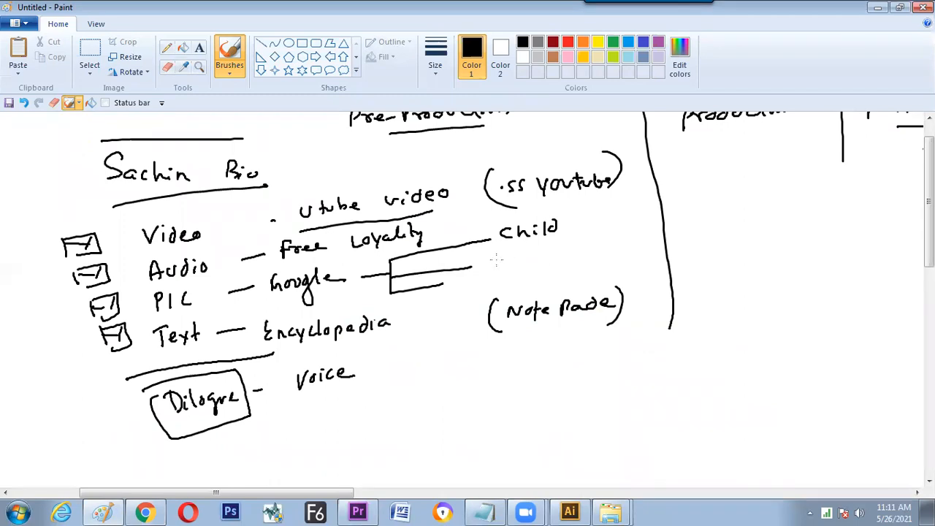
{"action": "mouse_move", "coordinate": [497, 258]}
{"action": "left_mouse_down"}
{"action": "mouse_move", "coordinate": [529, 247]}
{"action": "mouse_move", "coordinate": [570, 259]}
{"action": "left_mouse_up"}
{"action": "left_click_drag", "start_coordinate": [581, 240], "coordinate": [578, 256]}
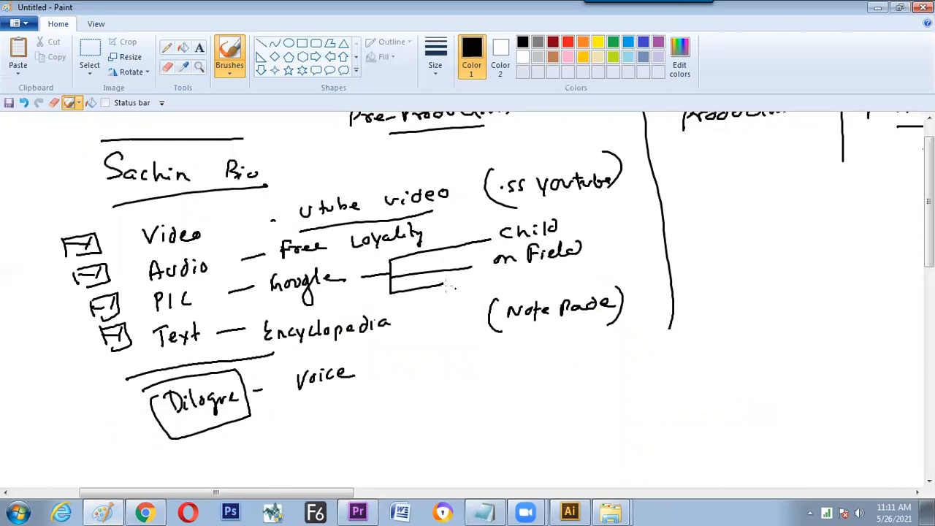
{"action": "left_click_drag", "start_coordinate": [473, 285], "coordinate": [495, 285]}
{"action": "mouse_move", "coordinate": [500, 272]}
{"action": "left_mouse_down"}
{"action": "mouse_move", "coordinate": [509, 287]}
{"action": "mouse_move", "coordinate": [584, 270]}
{"action": "left_mouse_up"}
{"action": "left_click_drag", "start_coordinate": [595, 214], "coordinate": [601, 267]}
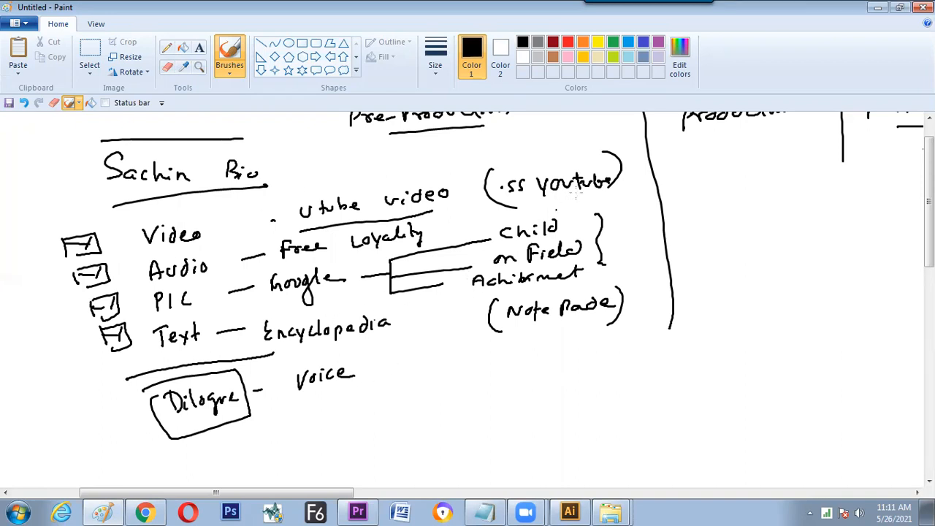
- Switch back to Chrome and show the image results for the "sachin images" search
{"action": "mouse_move", "coordinate": [930, 220]}
{"action": "left_mouse_down"}
{"action": "mouse_move", "coordinate": [929, 206]}
{"action": "mouse_move", "coordinate": [929, 228]}
{"action": "left_mouse_up"}
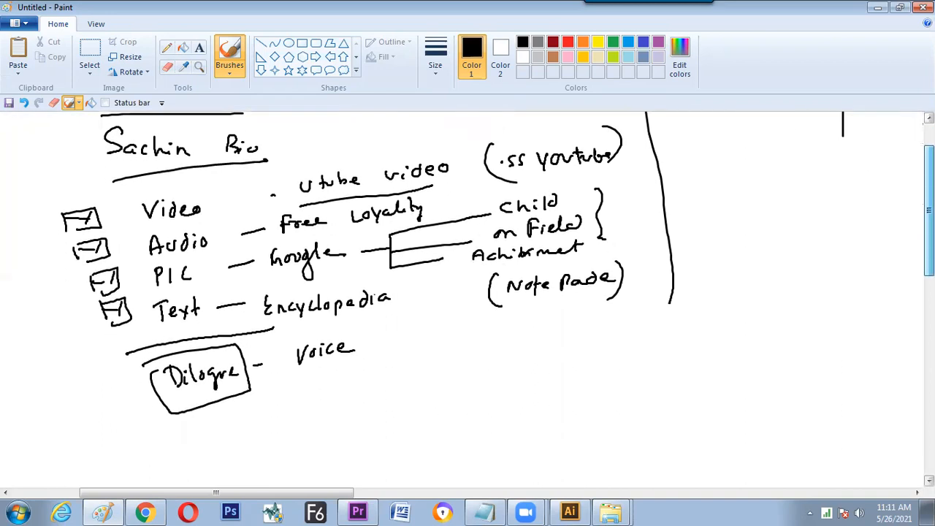
{"action": "key", "text": "alt+Tab"}
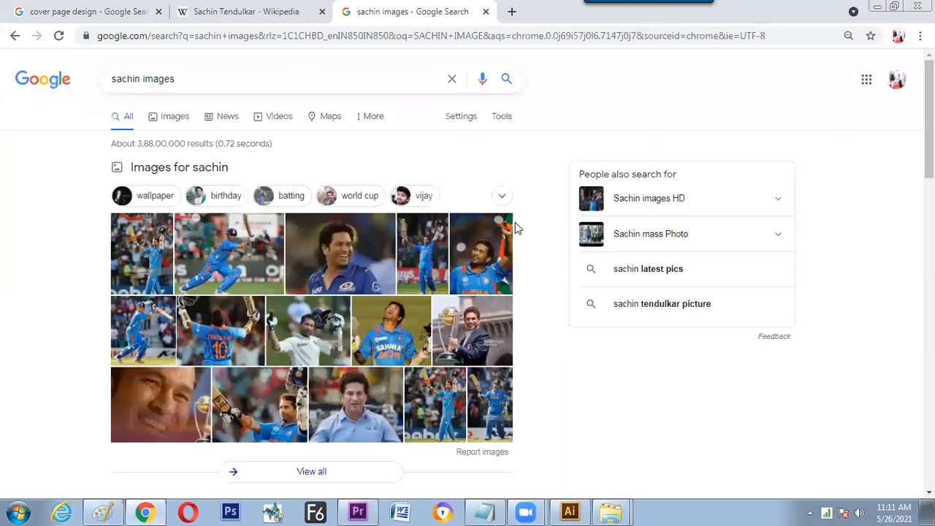
{"action": "left_click", "coordinate": [176, 115]}
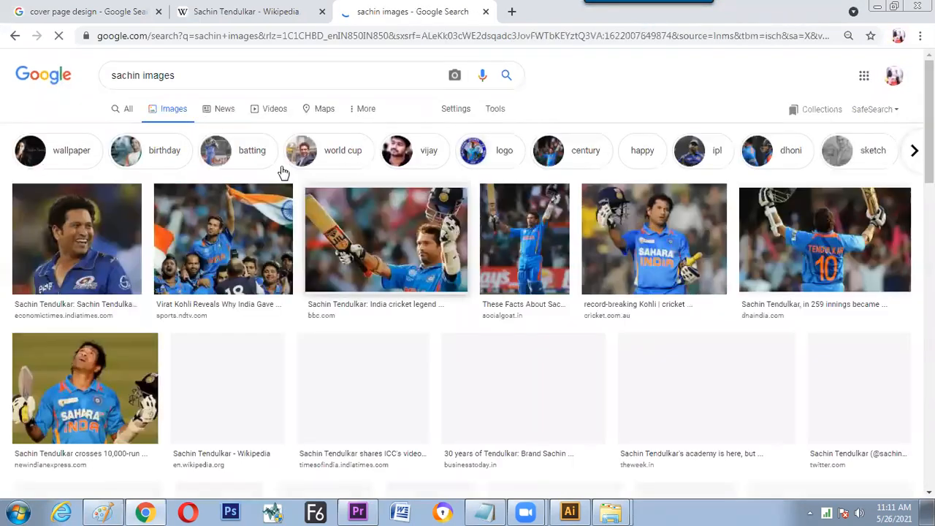
- Extend the image search with "CHILD" and run the suggested query "sachin tendulkar childhood images"
{"action": "left_click", "coordinate": [223, 79]}
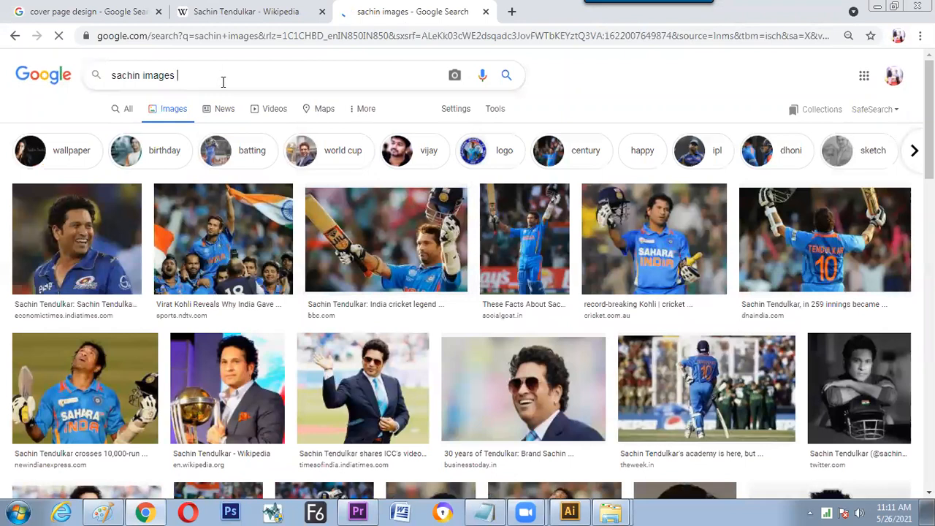
{"action": "type", "text": "CHILD"}
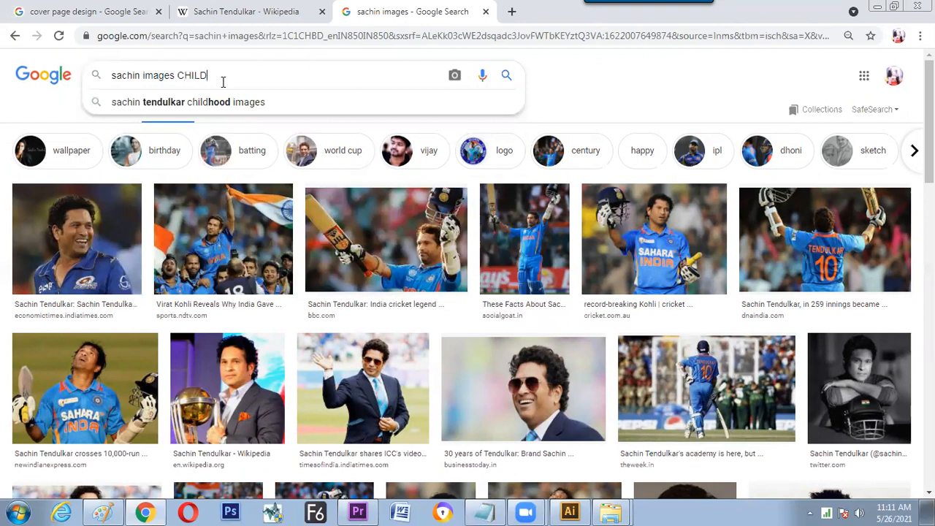
{"action": "key", "text": "Down"}
{"action": "key", "text": "Return"}
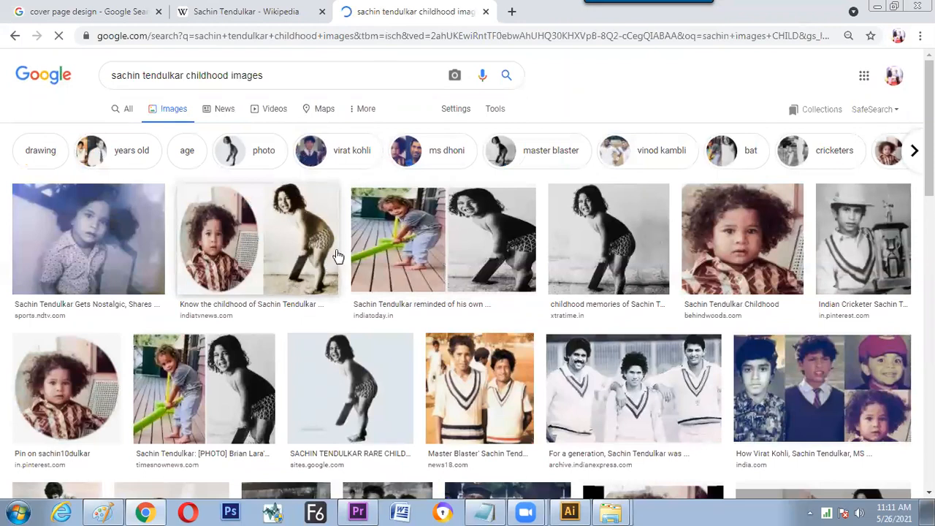
{"action": "left_click", "coordinate": [358, 70]}
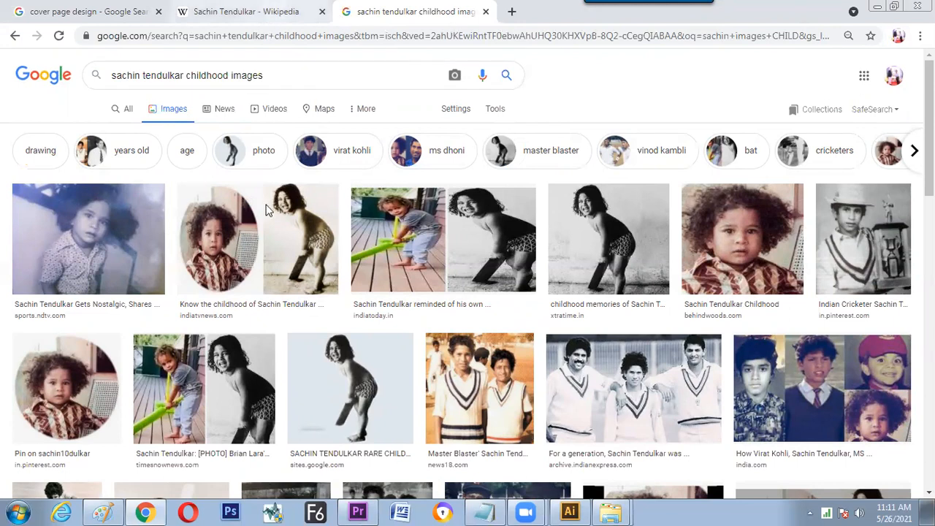
{"action": "key", "text": "ctrl+shift+Tab"}
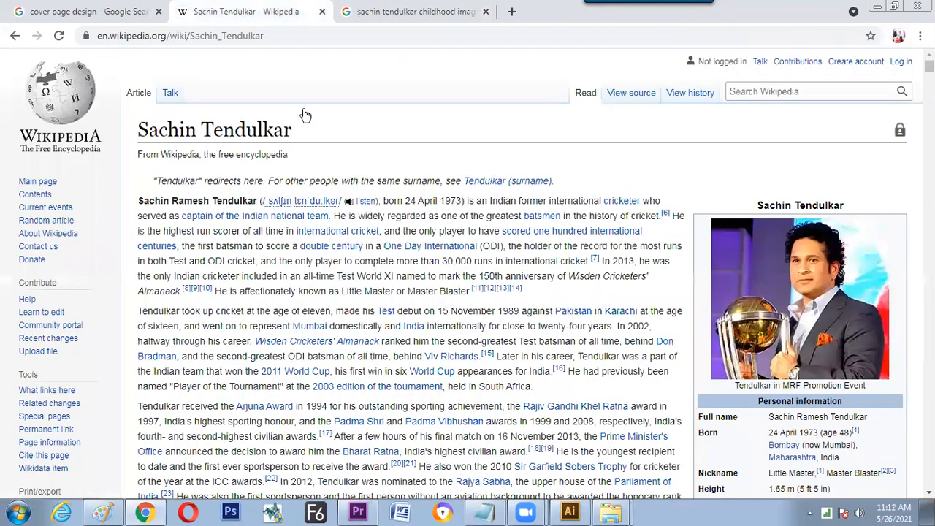
{"action": "key", "text": "ctrl+Tab"}
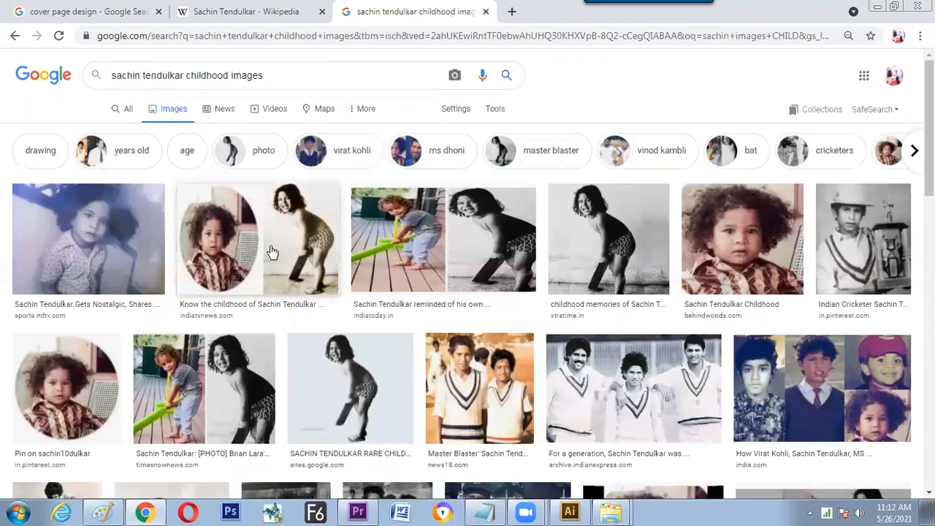
- Open YouTube in a new browser tab
{"action": "left_click", "coordinate": [512, 13]}
{"action": "left_click", "coordinate": [466, 37]}
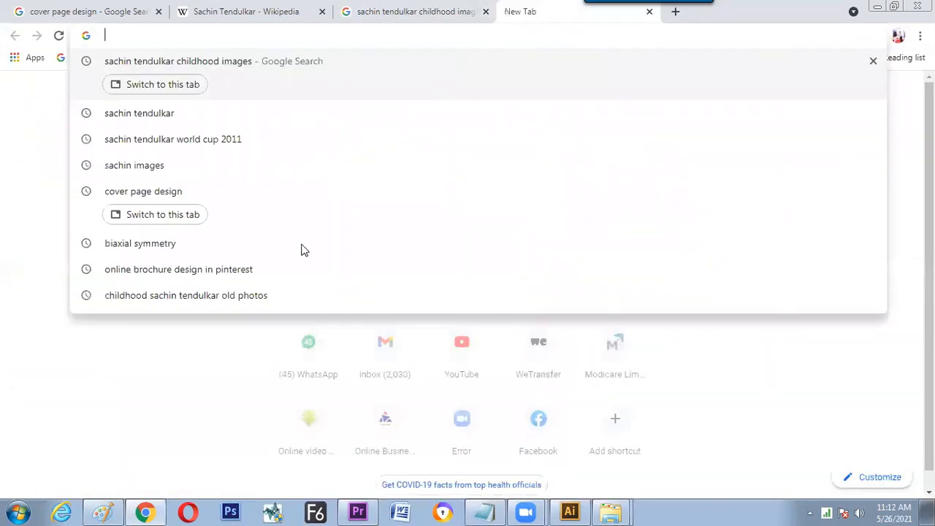
{"action": "left_click", "coordinate": [458, 351]}
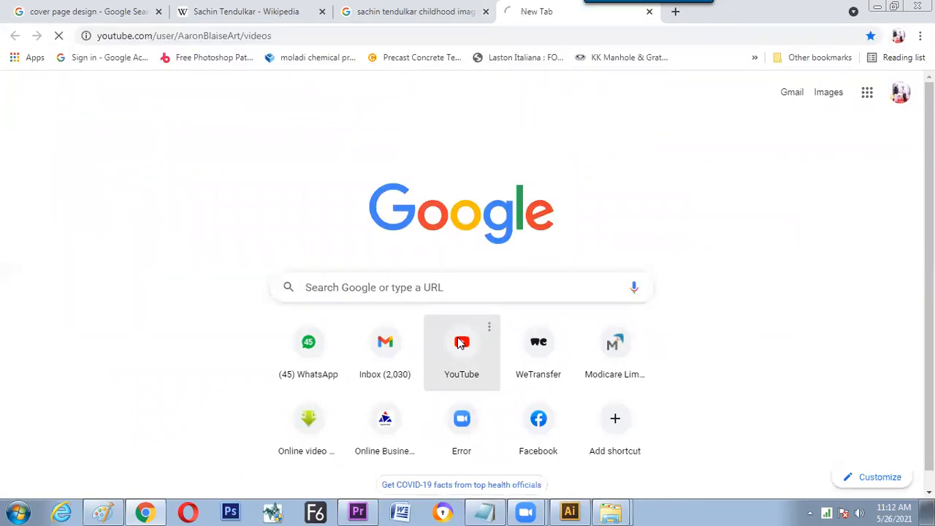
{"action": "left_click", "coordinate": [459, 351]}
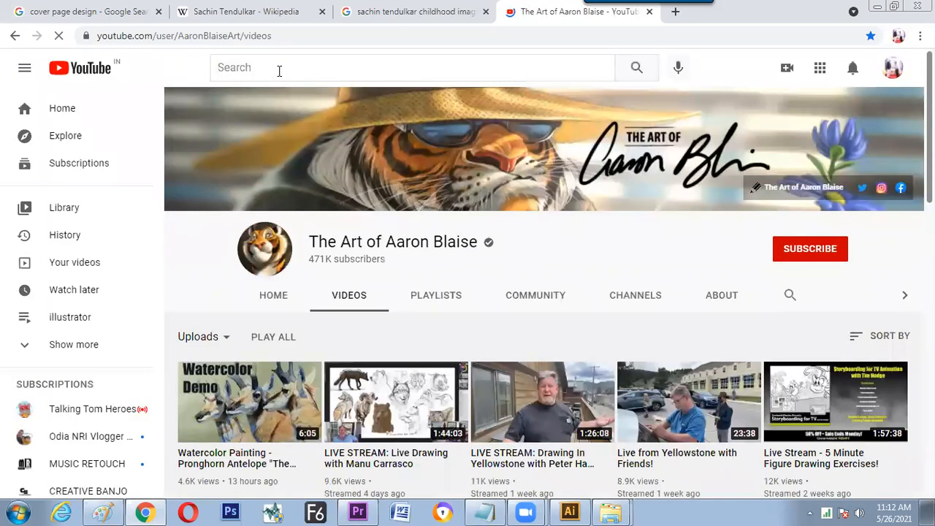
- Search YouTube for the suggested query "sachin tendulkar batting"
{"action": "left_click", "coordinate": [279, 71]}
{"action": "type", "text": "SAC"}
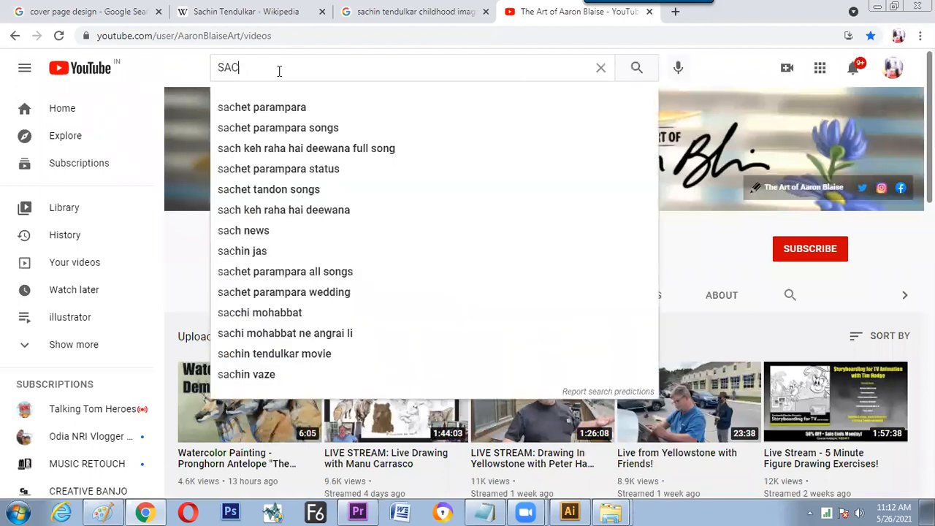
{"action": "type", "text": "HIN"}
{"action": "key", "text": "Return"}
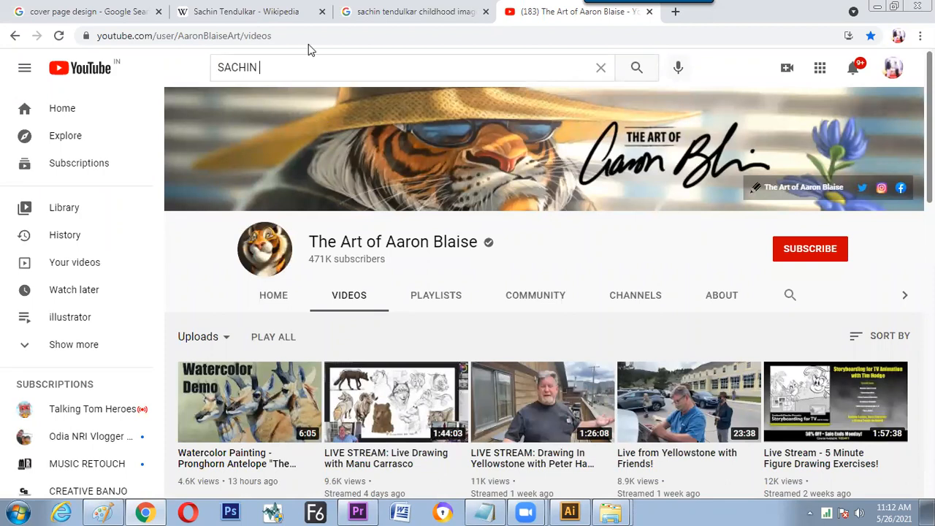
{"action": "type", "text": "TET"}
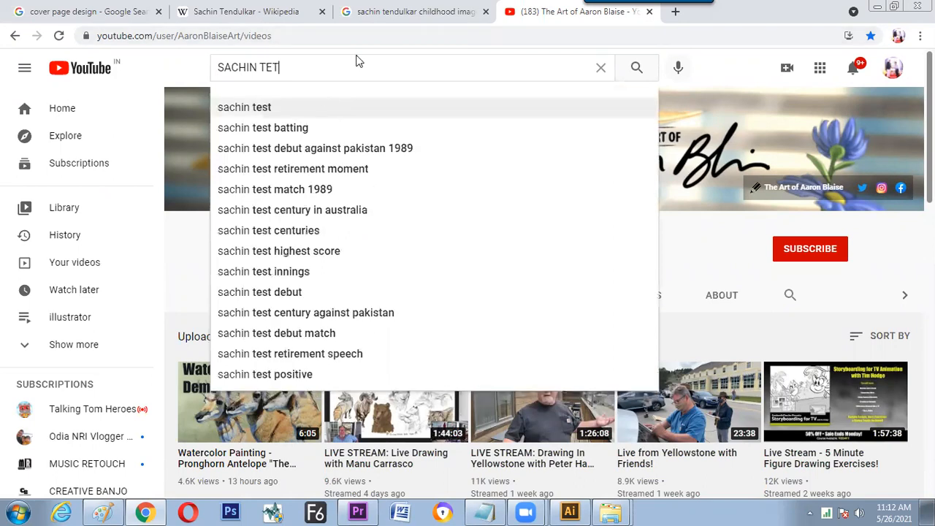
{"action": "key", "text": "BackSpace"}
{"action": "type", "text": "NDU"}
{"action": "left_click", "coordinate": [299, 129]}
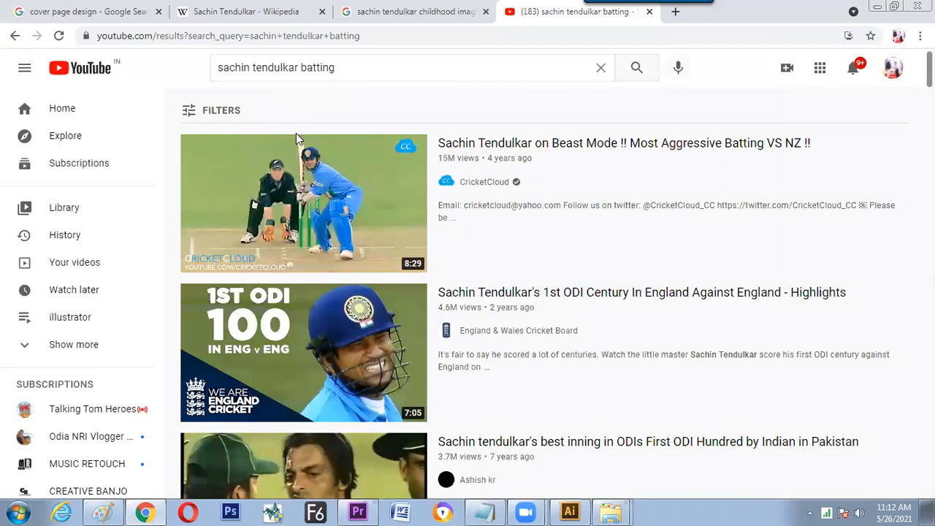
- Open the video "Sachin Tendulkar on Beast Mode !! Most Aggressive Batting VS NZ !!", skip the ad and pause playback
{"action": "left_click", "coordinate": [326, 193]}
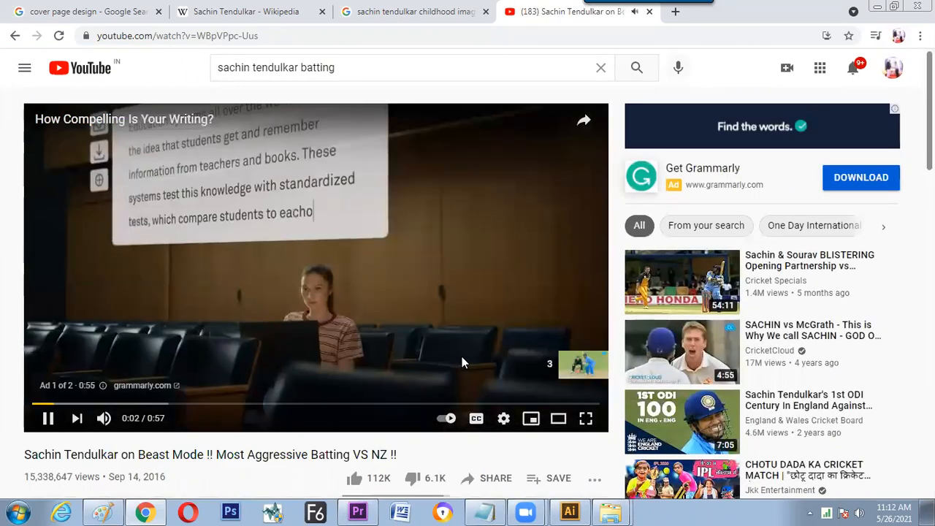
{"action": "left_click", "coordinate": [557, 369]}
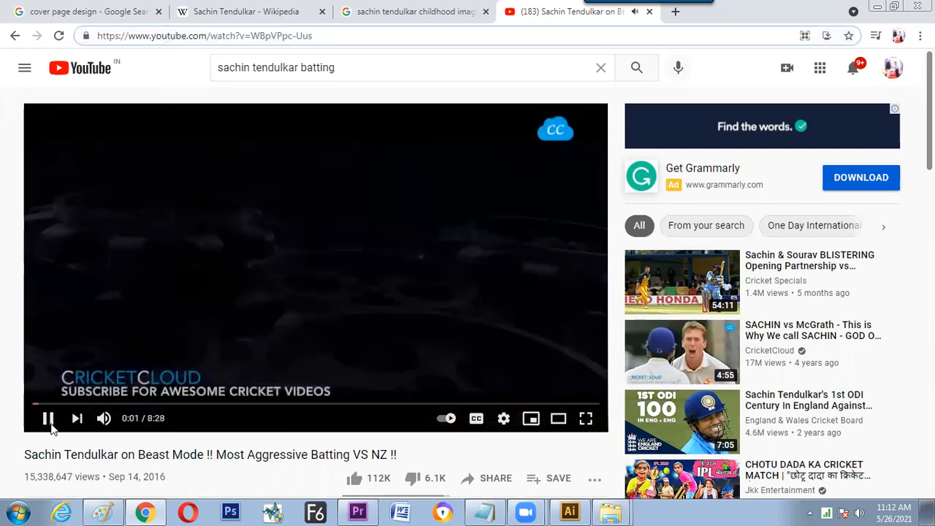
{"action": "left_click", "coordinate": [51, 427]}
- Insert "ss" before "youtube" in the video's web address and load the resulting ssyoutube.com download page
{"action": "left_click", "coordinate": [150, 40]}
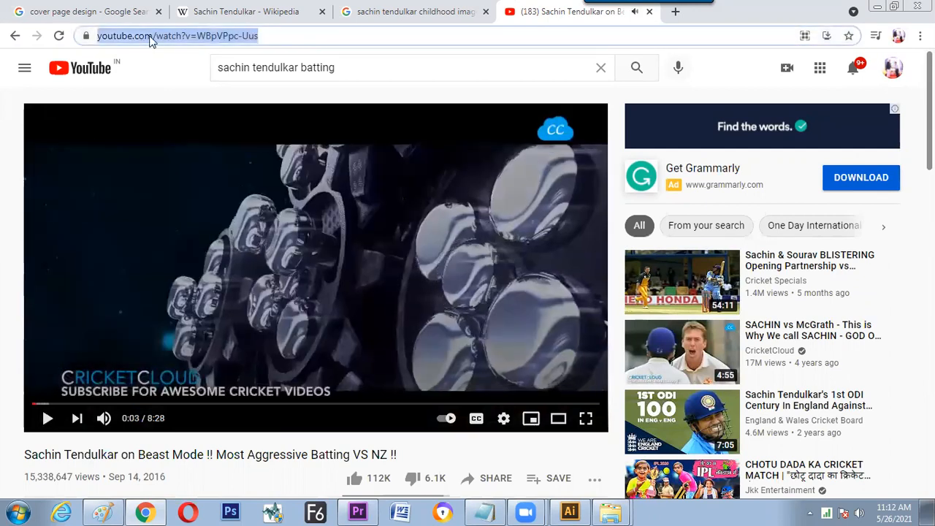
{"action": "left_click", "coordinate": [148, 37]}
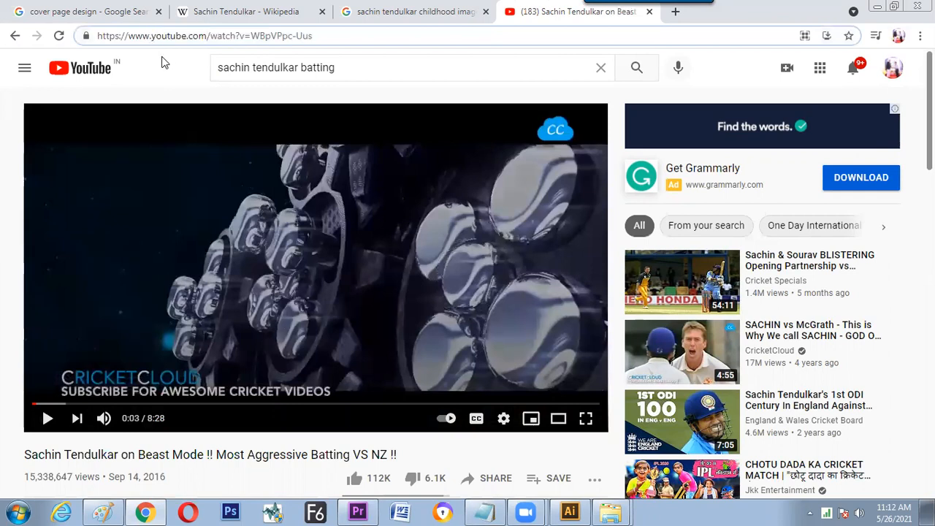
{"action": "type", "text": "SS"}
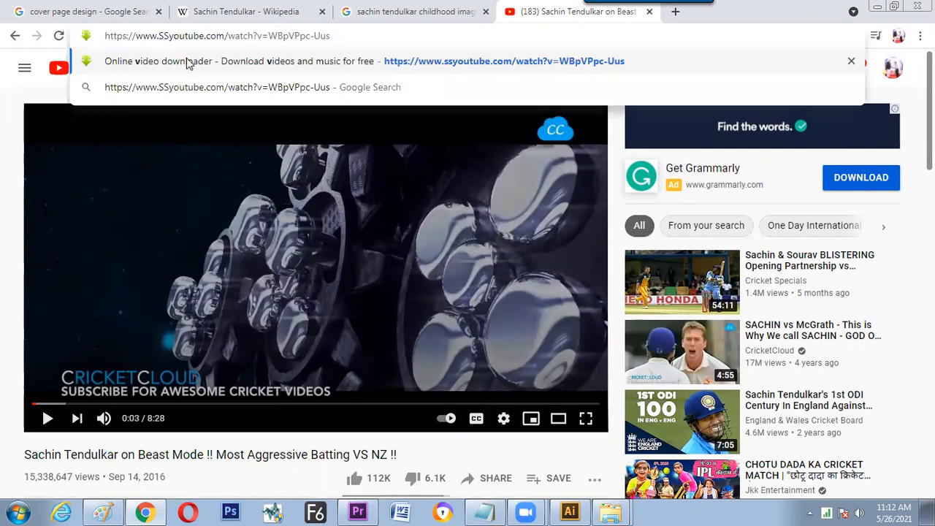
{"action": "key", "text": "BackSpace"}
{"action": "key", "text": "BackSpace"}
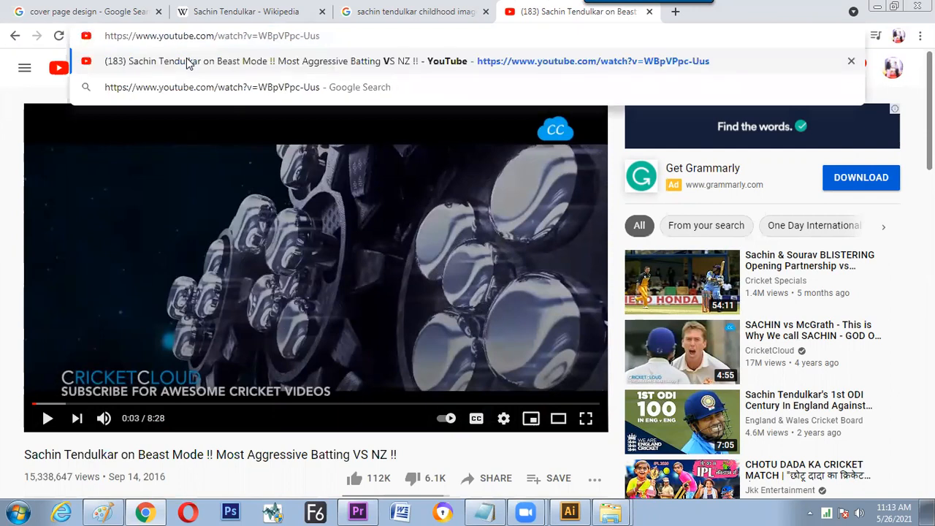
{"action": "type", "text": "SS"}
{"action": "key", "text": "BackSpace"}
{"action": "key", "text": "BackSpace"}
{"action": "type", "text": "ss"}
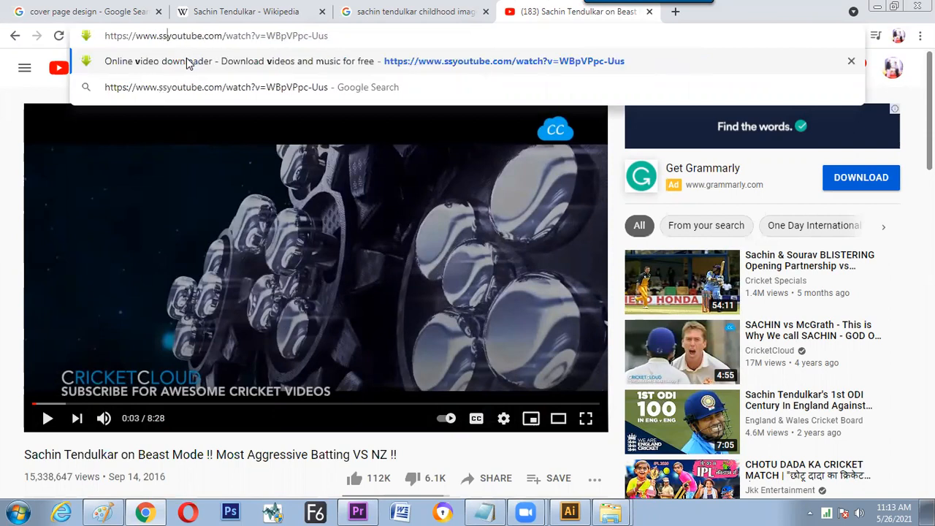
{"action": "key", "text": "Return"}
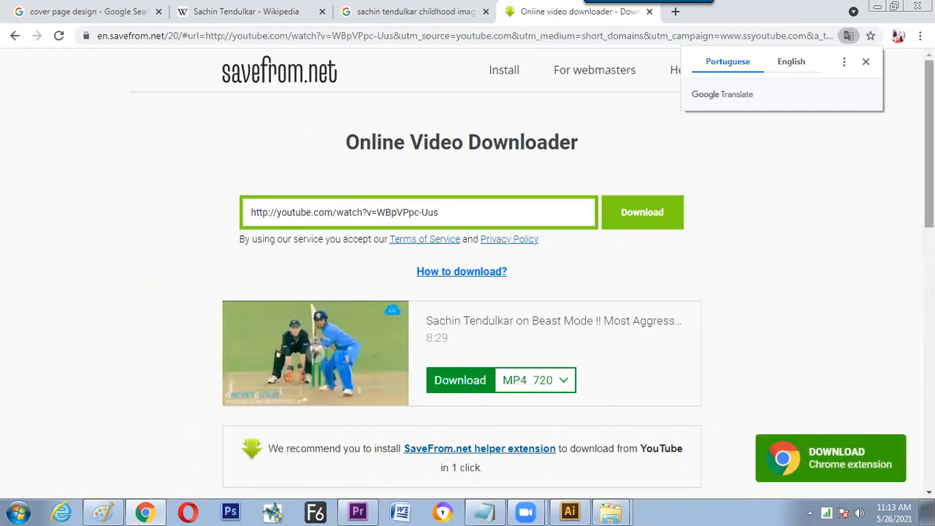
- Check the format choices offered for the Sachin Tendulkar video and select MP4 720
{"action": "scroll", "coordinate": [532, 341], "scroll_direction": "down", "scroll_amount": 1}
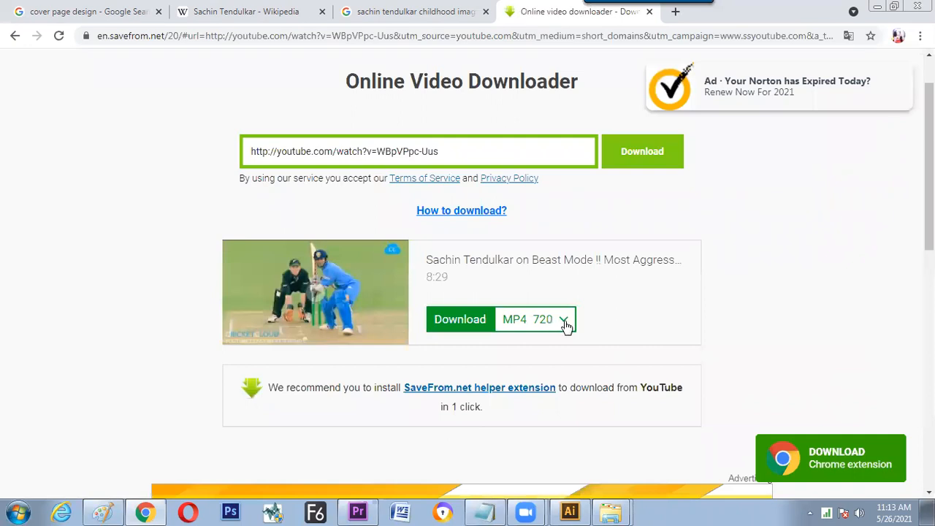
{"action": "left_click", "coordinate": [561, 326]}
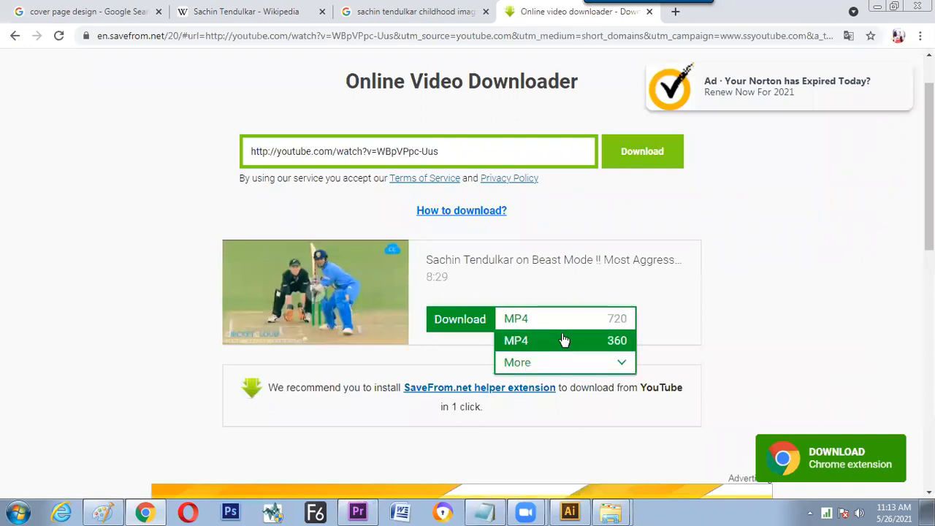
{"action": "left_click", "coordinate": [540, 323]}
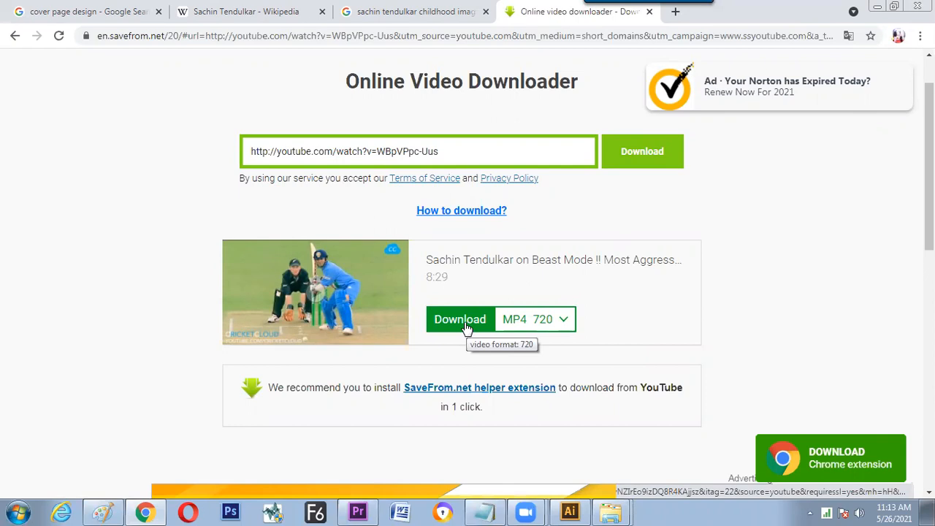
- Review the childhood image results and the Wikipedia article, then return to the video downloader page
{"action": "left_click", "coordinate": [434, 13]}
{"action": "left_click", "coordinate": [269, 12]}
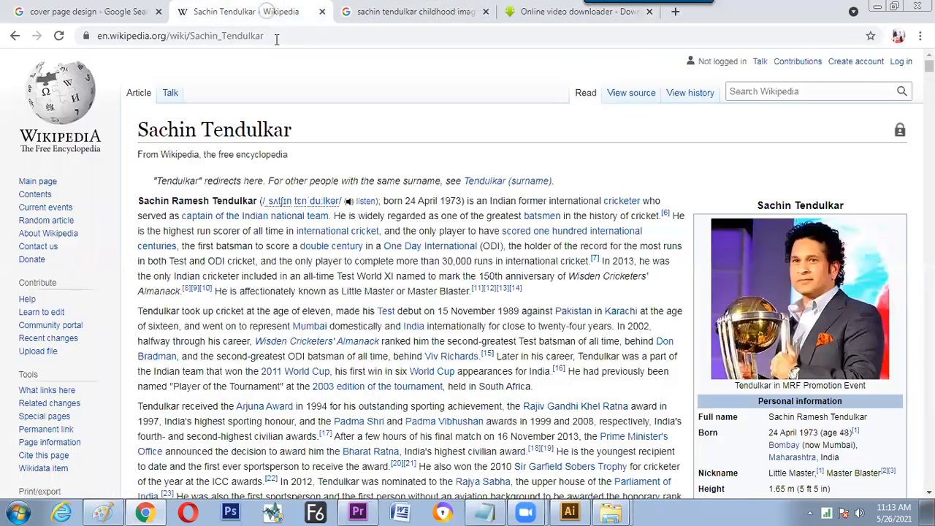
{"action": "left_click", "coordinate": [395, 14]}
{"action": "left_click", "coordinate": [547, 12]}
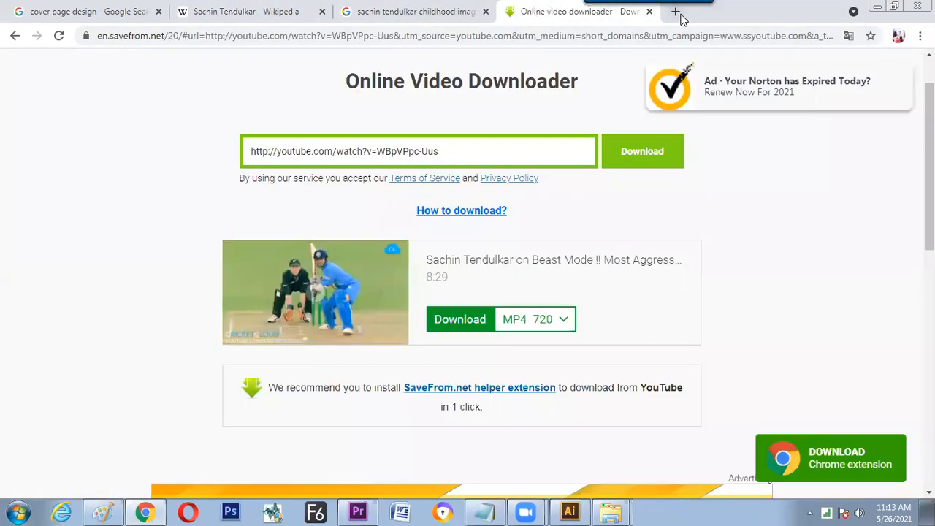
- Search Google for "free royalty free music" in a new tab and open the Bensound royalty-free music page
{"action": "left_click", "coordinate": [676, 12]}
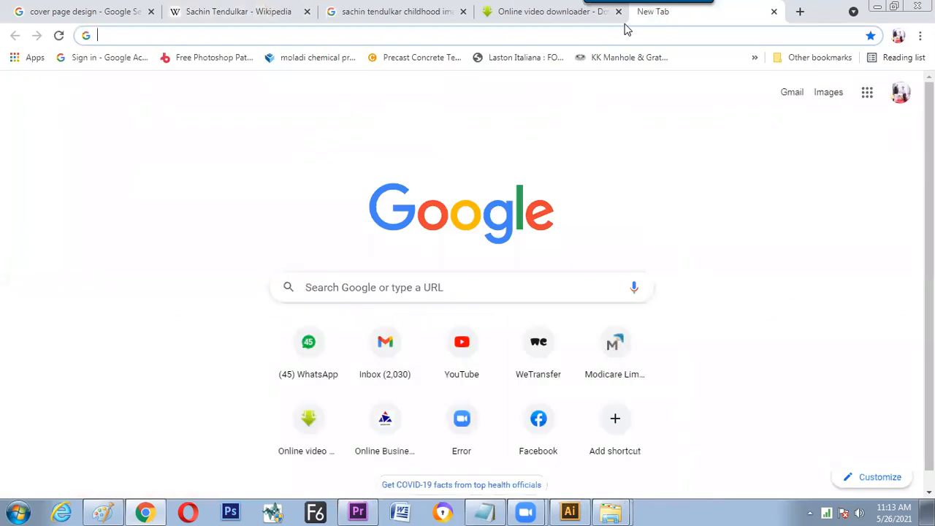
{"action": "left_click", "coordinate": [372, 287]}
{"action": "type", "text": "f"}
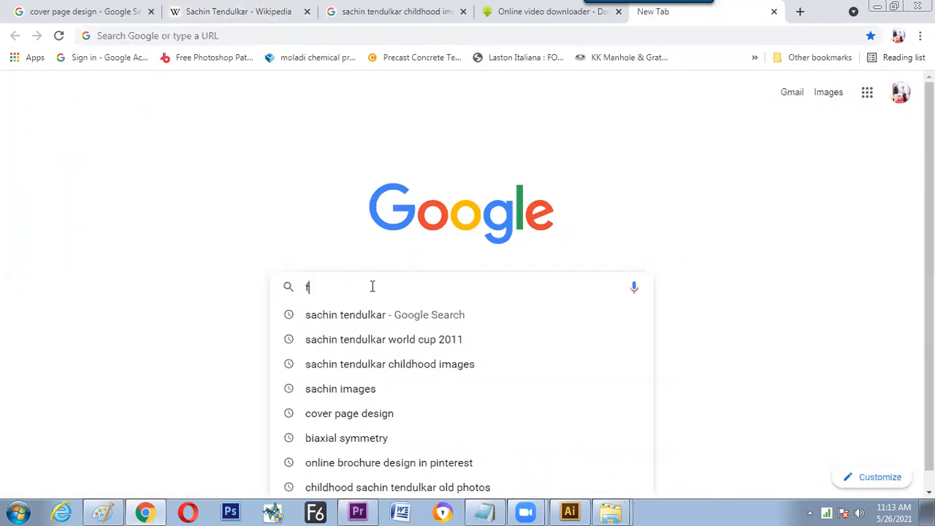
{"action": "type", "text": "re"}
{"action": "type", "text": "e"}
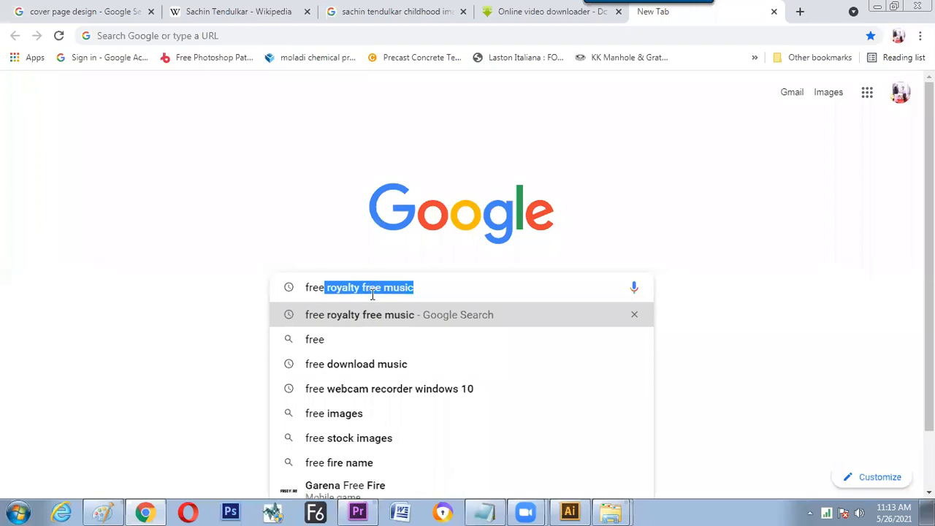
{"action": "key", "text": "Return"}
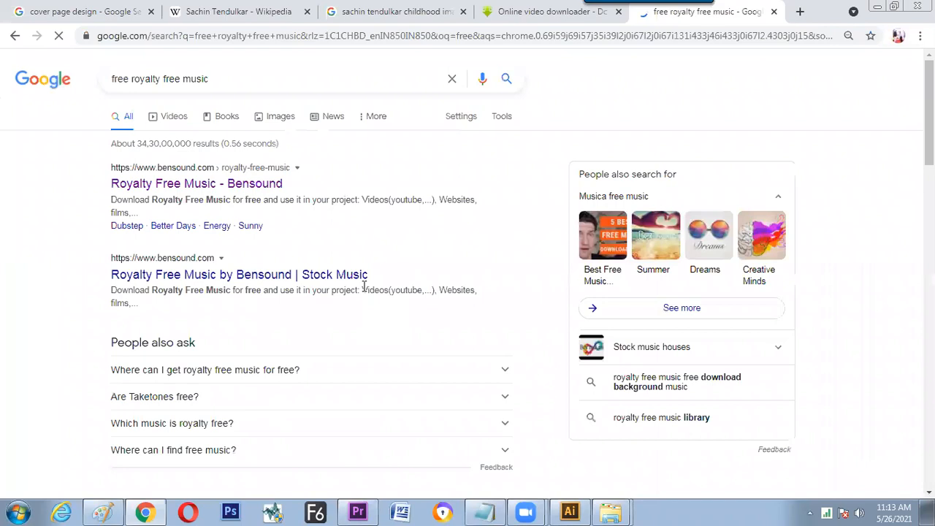
{"action": "left_click", "coordinate": [222, 191]}
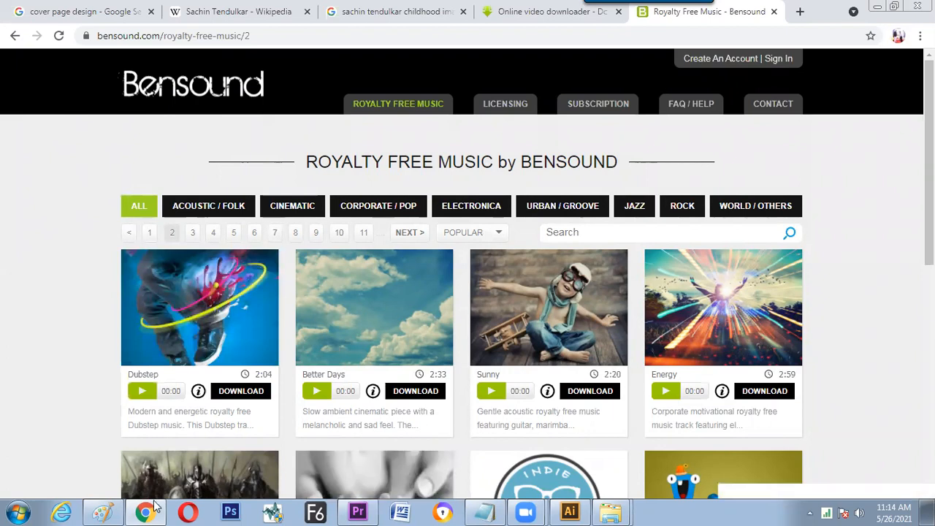
- Switch to the Paint notes and handwrite "Music" after "Free Royality", with the source "(Bensound)" beside it
{"action": "left_click", "coordinate": [107, 511]}
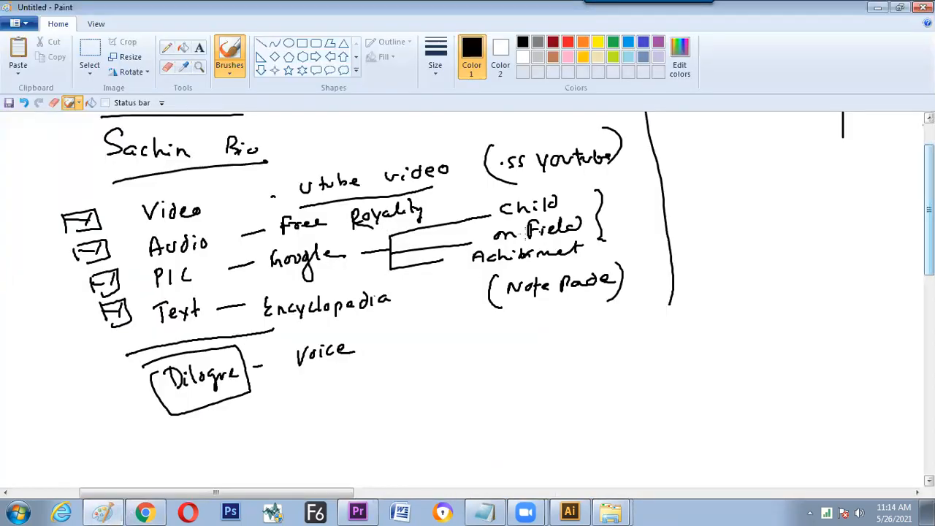
{"action": "left_click_drag", "start_coordinate": [456, 199], "coordinate": [470, 204]}
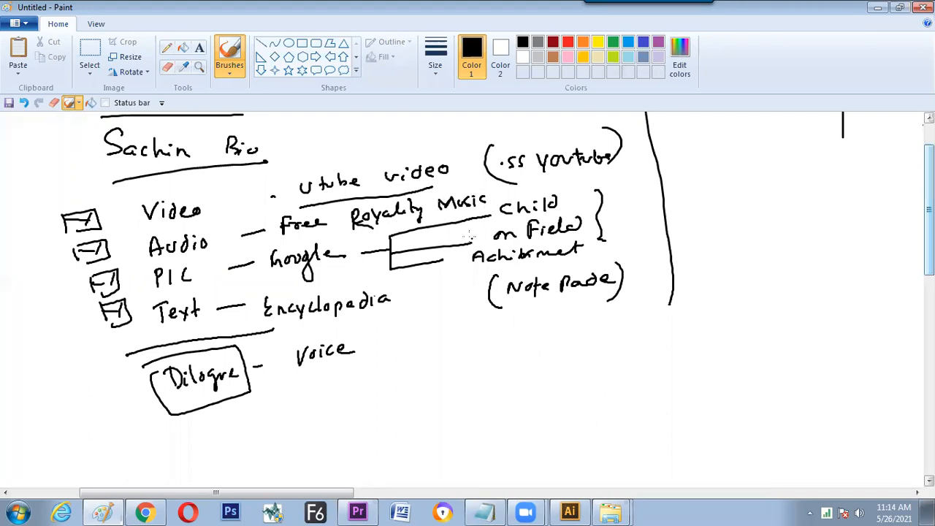
{"action": "left_click", "coordinate": [145, 514]}
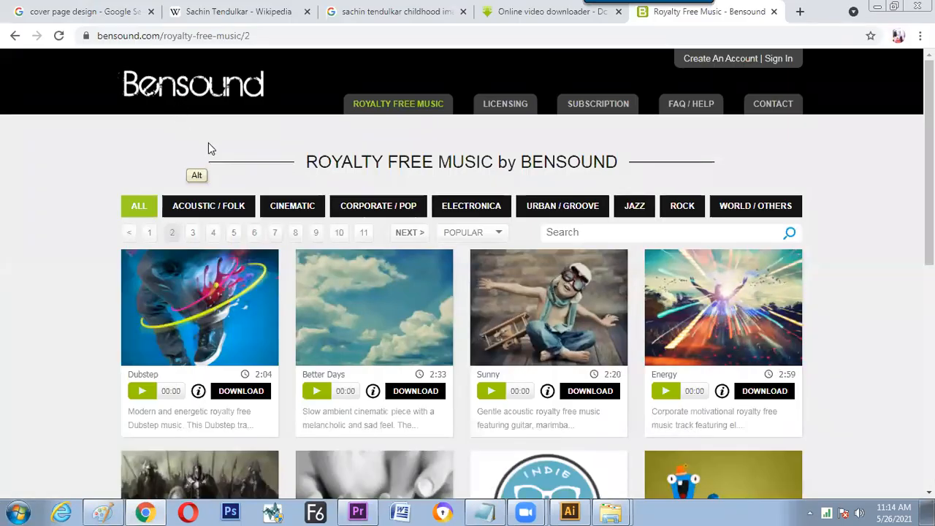
{"action": "key", "text": "alt+Tab"}
{"action": "left_click_drag", "start_coordinate": [509, 184], "coordinate": [511, 191]}
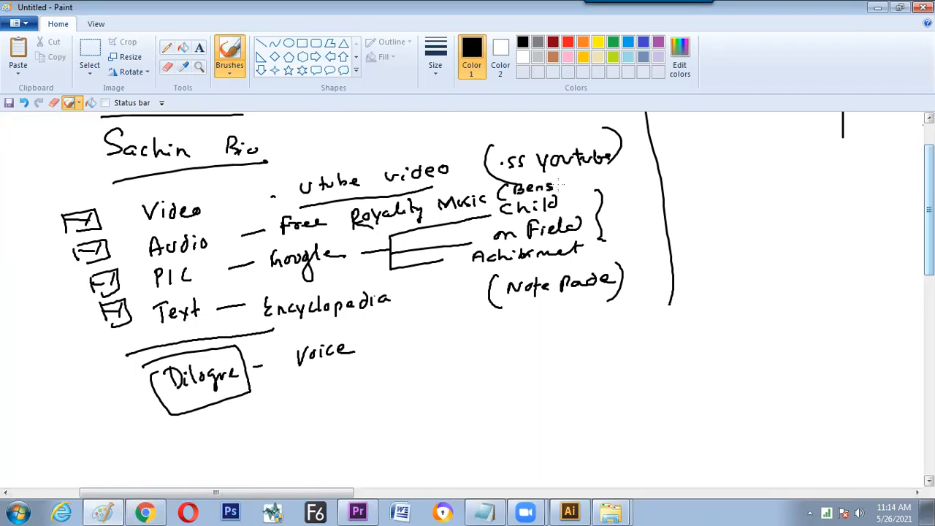
{"action": "mouse_move", "coordinate": [573, 186]}
{"action": "left_mouse_down"}
{"action": "mouse_move", "coordinate": [589, 183]}
{"action": "mouse_move", "coordinate": [593, 195]}
{"action": "left_mouse_up"}
- Tick off the source notes, number the four media items 1 to 4, and draw a checked box beside the "Sachin Bio" heading
{"action": "left_click_drag", "start_coordinate": [546, 132], "coordinate": [561, 128]}
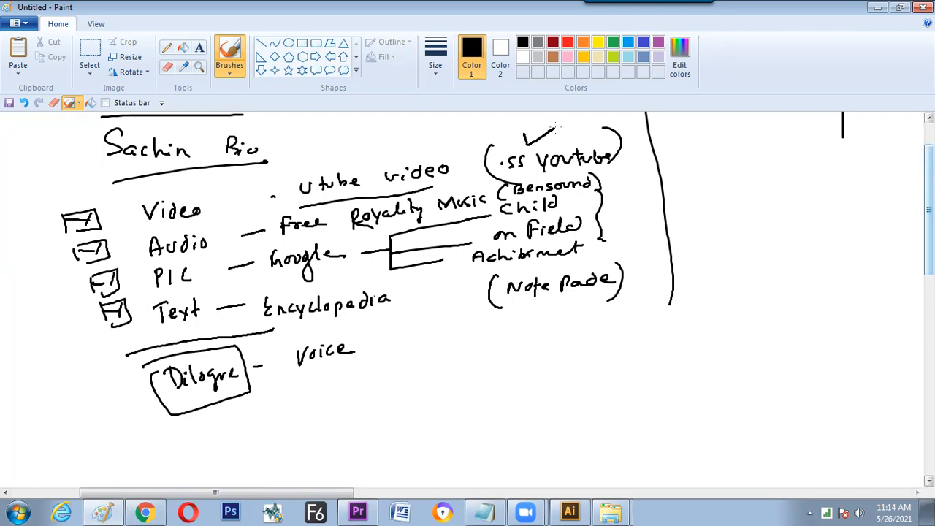
{"action": "left_click_drag", "start_coordinate": [611, 187], "coordinate": [634, 175]}
{"action": "left_click_drag", "start_coordinate": [610, 212], "coordinate": [629, 210]}
{"action": "left_click_drag", "start_coordinate": [645, 270], "coordinate": [641, 286]}
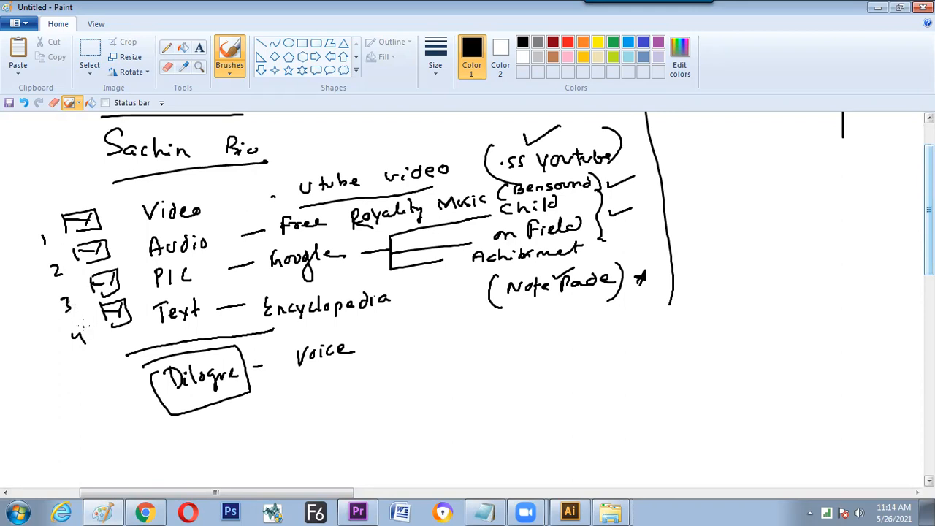
{"action": "mouse_move", "coordinate": [27, 151]}
{"action": "left_mouse_down"}
{"action": "mouse_move", "coordinate": [59, 135]}
{"action": "mouse_move", "coordinate": [62, 172]}
{"action": "mouse_move", "coordinate": [27, 179]}
{"action": "mouse_move", "coordinate": [59, 138]}
{"action": "left_mouse_up"}
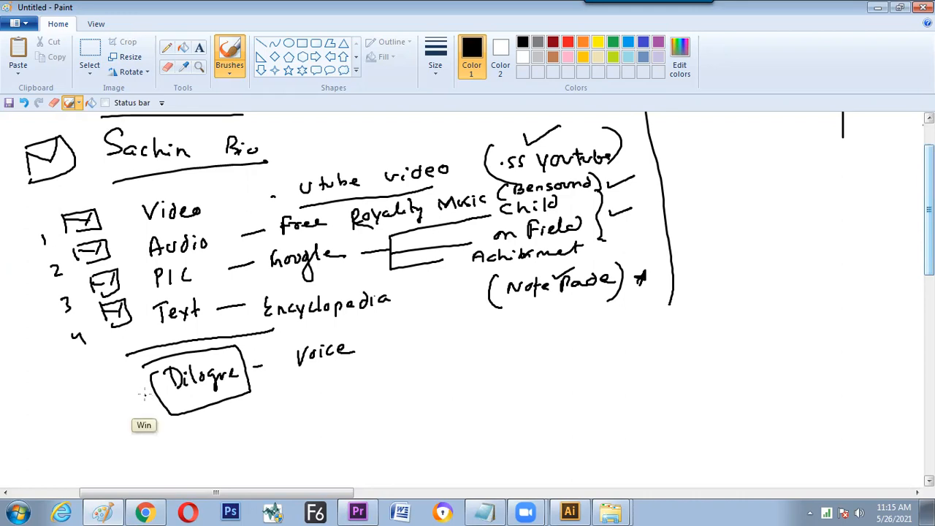
- Turn off automatic icon arrangement on the Windows desktop and move the sachin folder to an empty area
{"action": "key", "text": "super+d"}
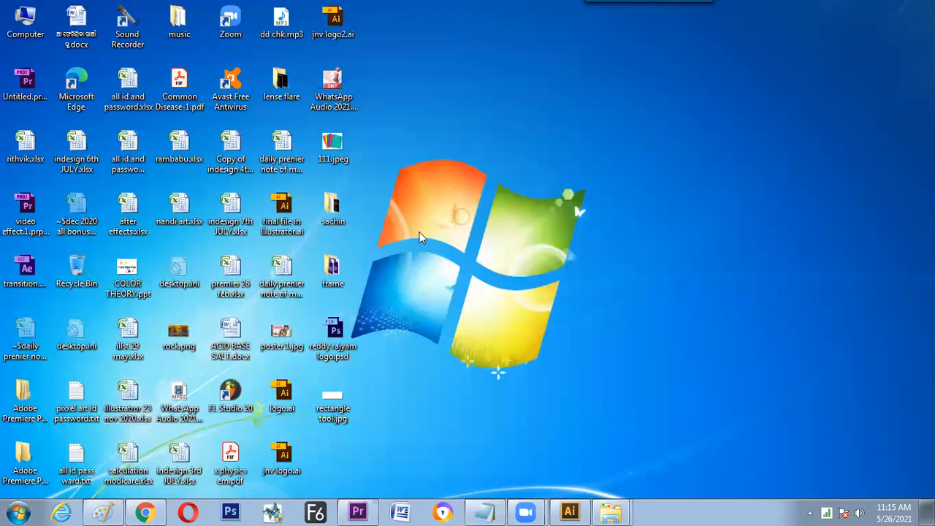
{"action": "double_click", "coordinate": [355, 222]}
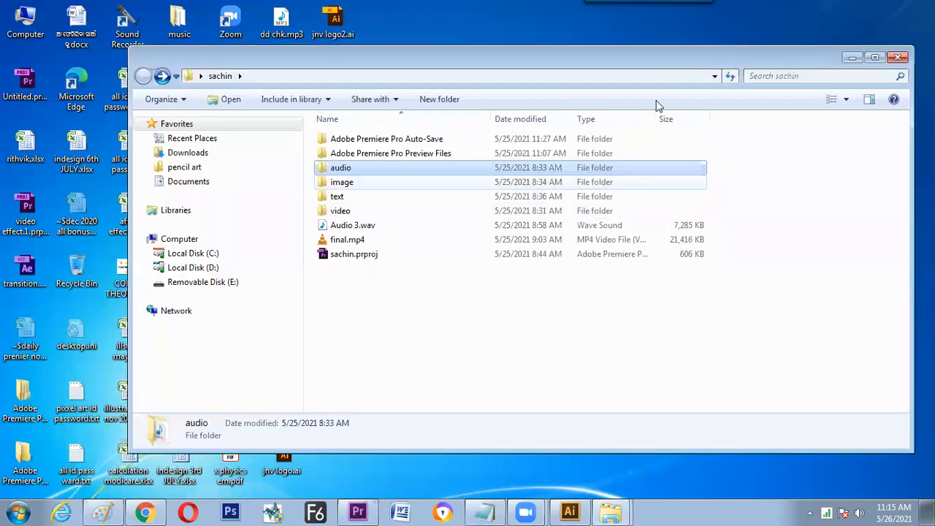
{"action": "left_click", "coordinate": [897, 58]}
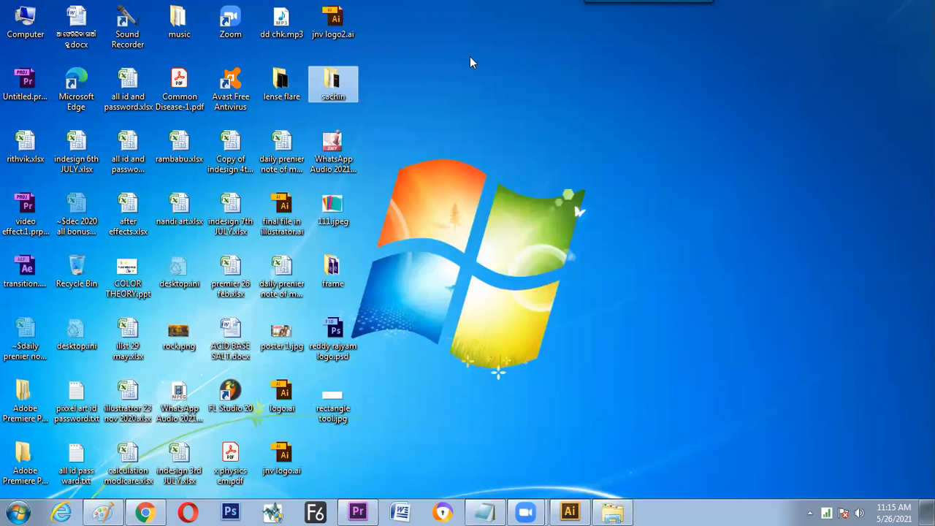
{"action": "right_click", "coordinate": [461, 91]}
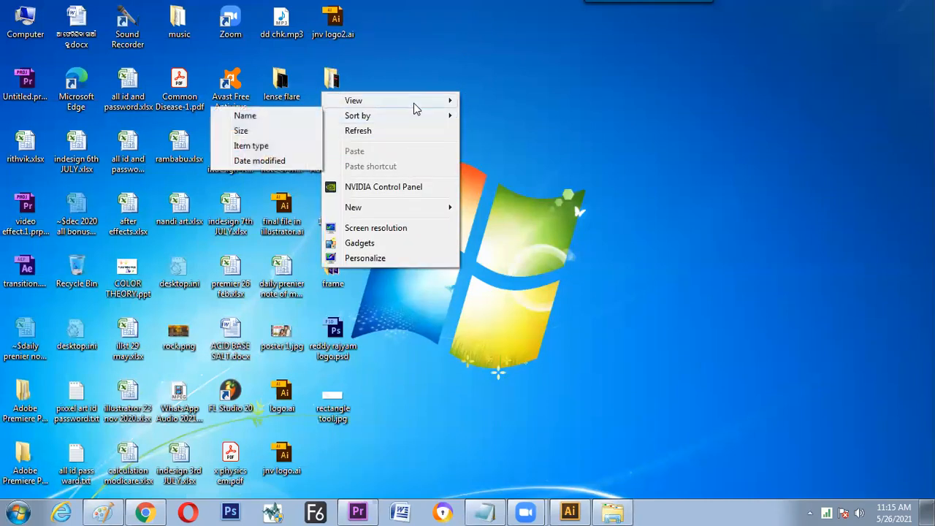
{"action": "mouse_move", "coordinate": [411, 108]}
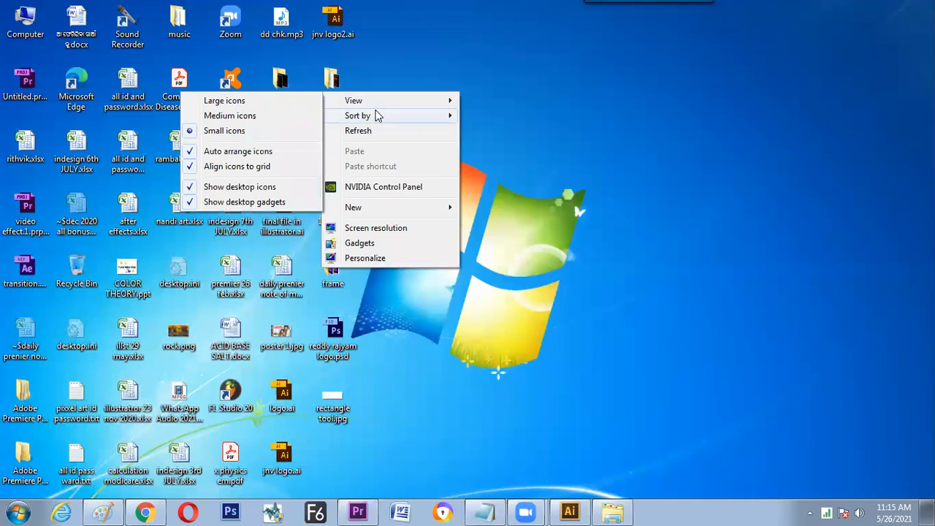
{"action": "left_click", "coordinate": [190, 153]}
{"action": "left_click_drag", "start_coordinate": [343, 86], "coordinate": [600, 86]}
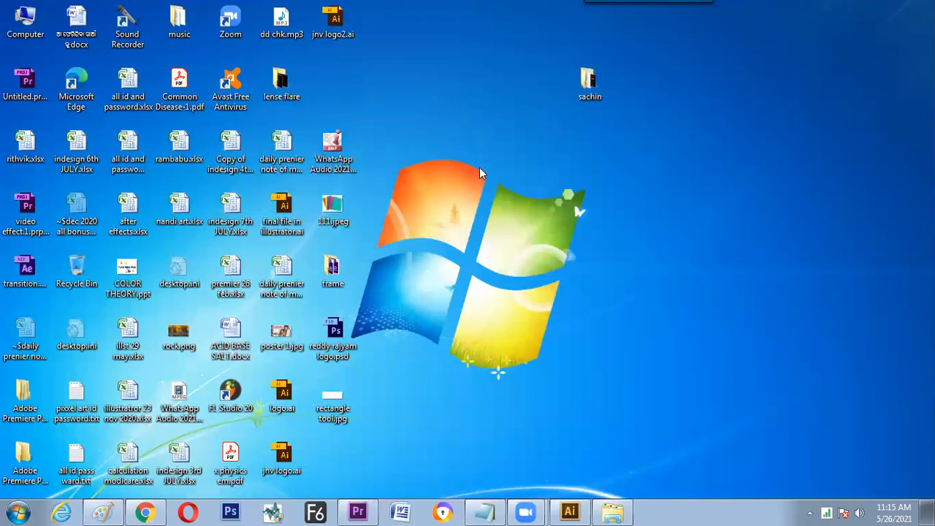
- Open the sachin folder, point out its audio, image, text and video subfolders, and look inside the audio folder
{"action": "double_click", "coordinate": [582, 91]}
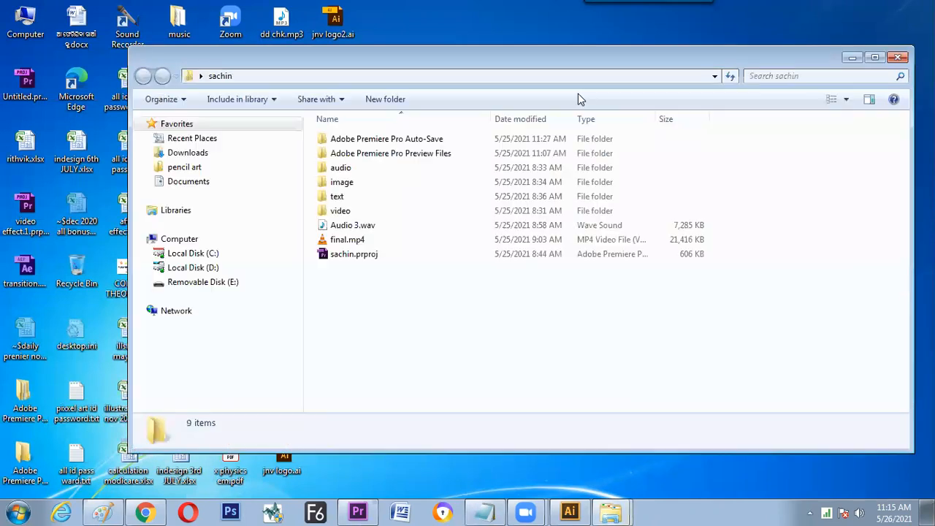
{"action": "left_click", "coordinate": [354, 172]}
{"action": "left_click", "coordinate": [349, 185]}
{"action": "left_click", "coordinate": [349, 198]}
{"action": "left_click", "coordinate": [349, 213]}
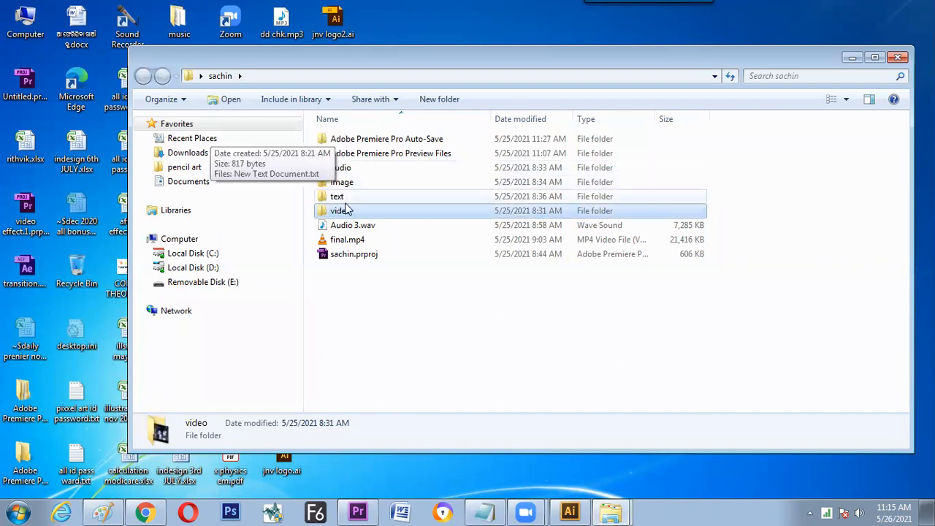
{"action": "left_click", "coordinate": [342, 168]}
{"action": "left_click", "coordinate": [338, 196]}
{"action": "left_click", "coordinate": [341, 169]}
{"action": "double_click", "coordinate": [341, 169]}
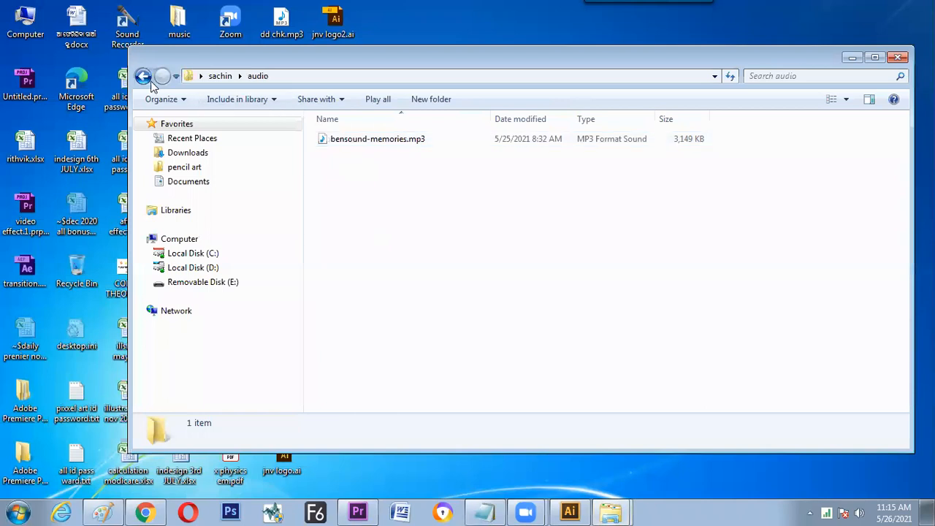
- Review the pictures in the image folder, and open and close New Text Document.txt in the text folder
{"action": "left_click", "coordinate": [143, 76]}
{"action": "double_click", "coordinate": [341, 183]}
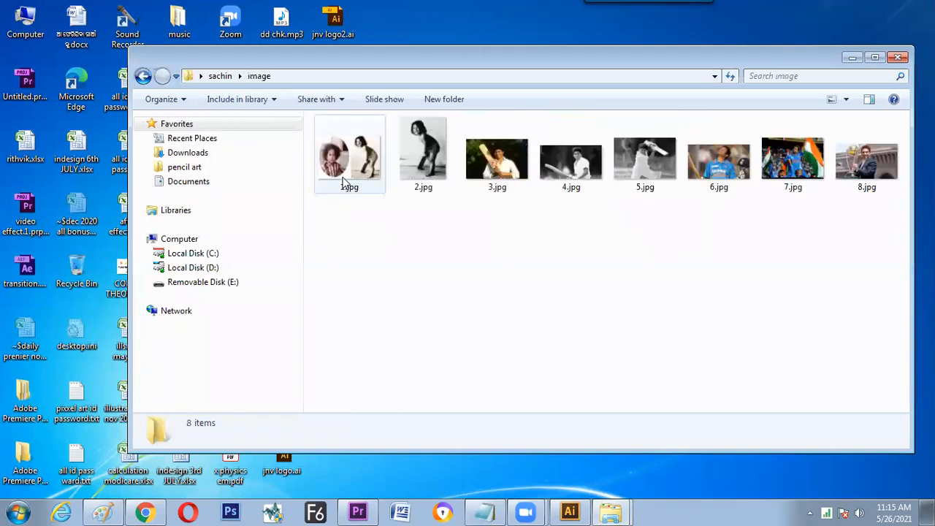
{"action": "left_click", "coordinate": [143, 76]}
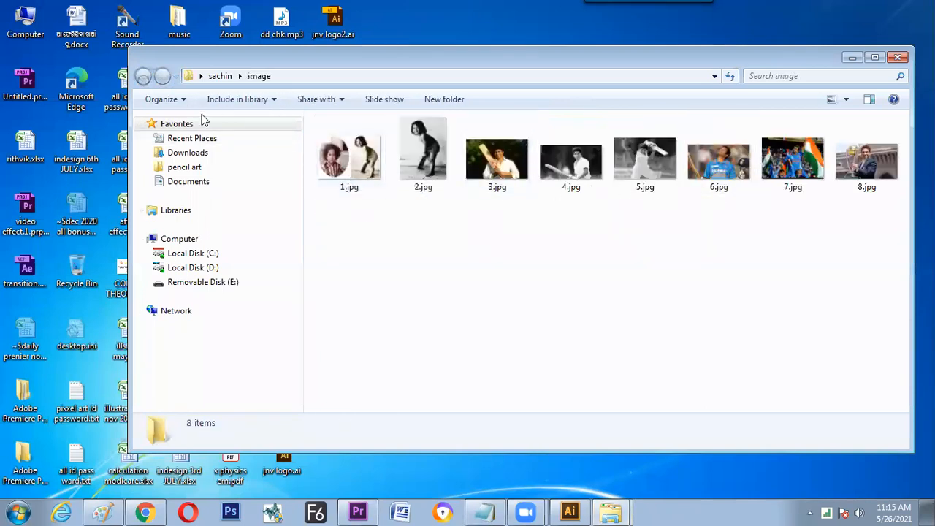
{"action": "double_click", "coordinate": [338, 196]}
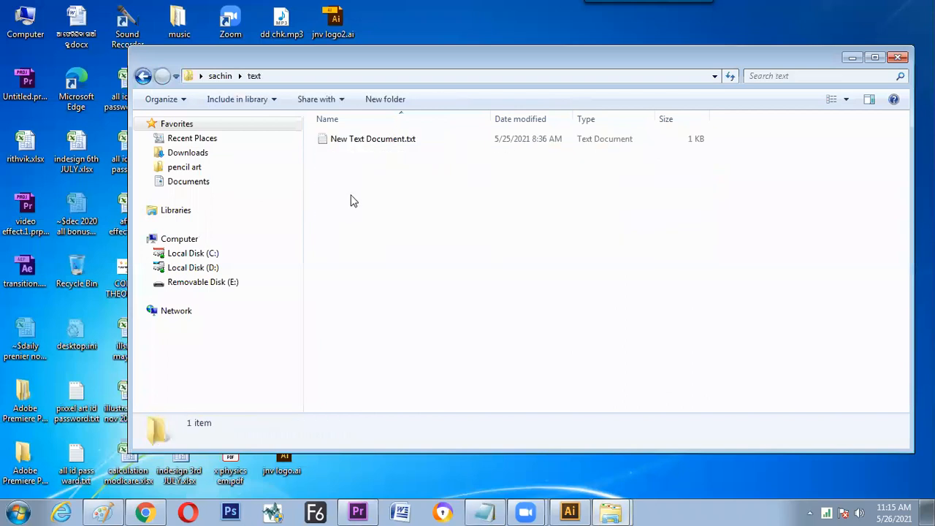
{"action": "double_click", "coordinate": [361, 141]}
{"action": "left_click", "coordinate": [855, 26]}
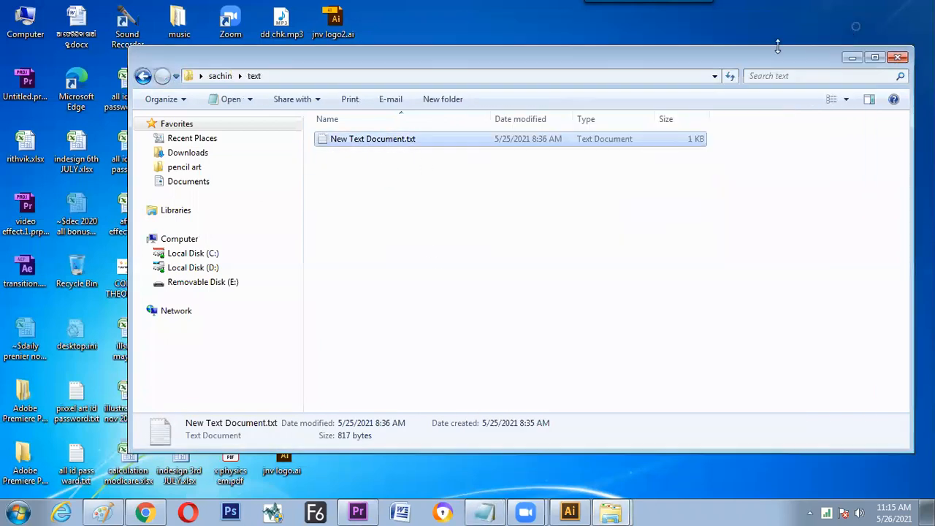
- Check the videoplayback (1).mp4 clip in the video folder and return to the sachin folder
{"action": "left_click", "coordinate": [143, 76]}
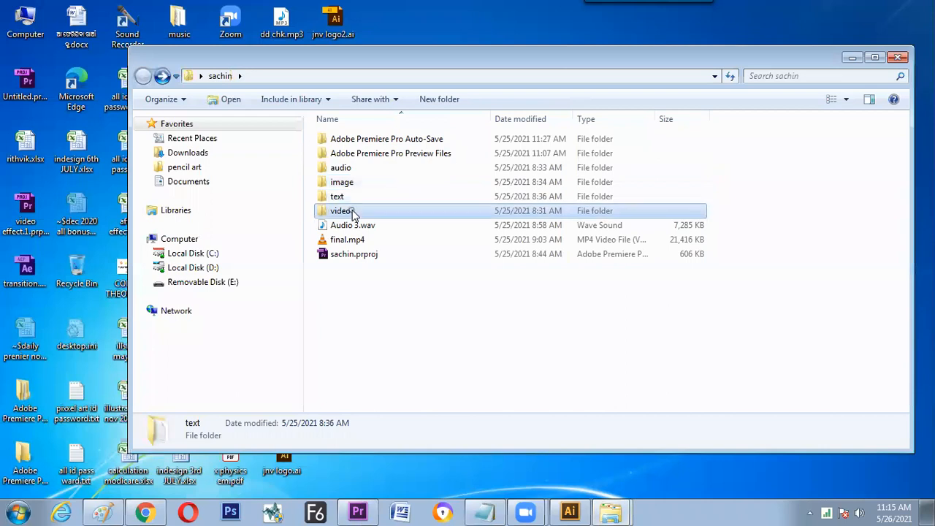
{"action": "double_click", "coordinate": [356, 212]}
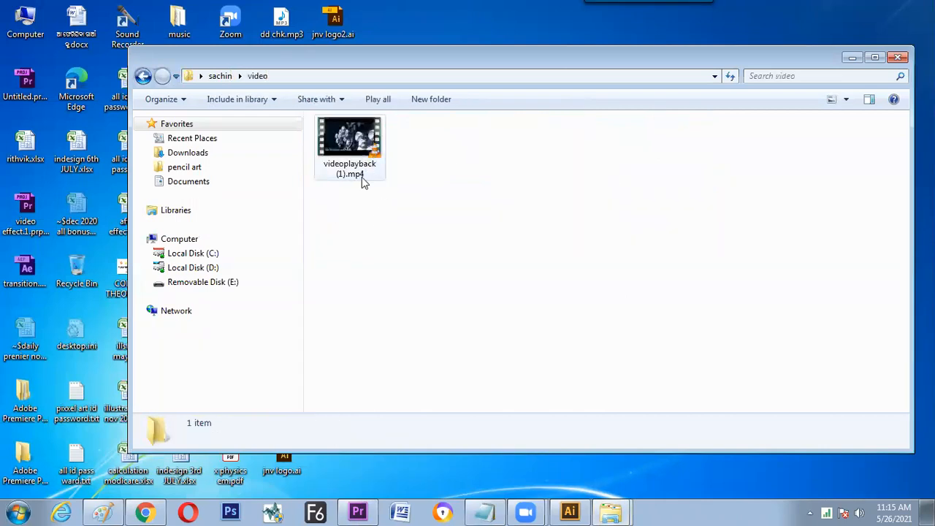
{"action": "left_click", "coordinate": [362, 176]}
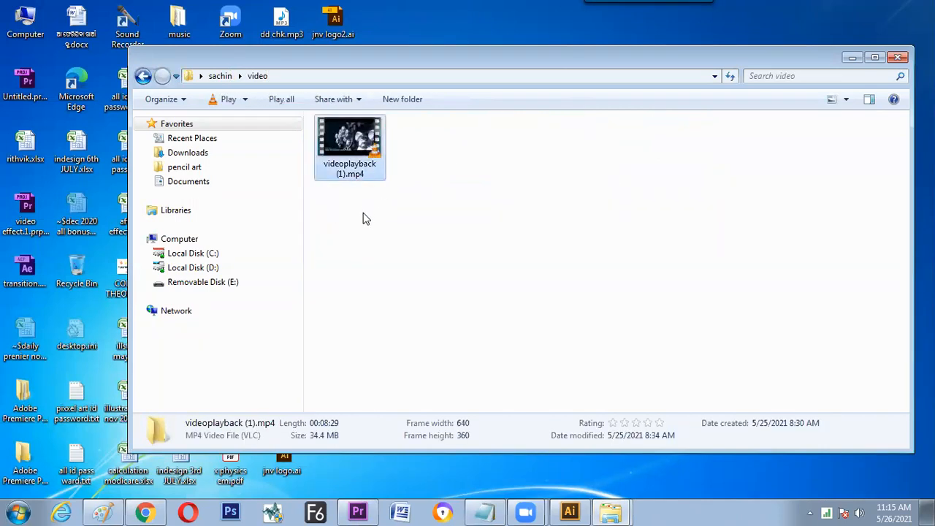
{"action": "left_click", "coordinate": [144, 76]}
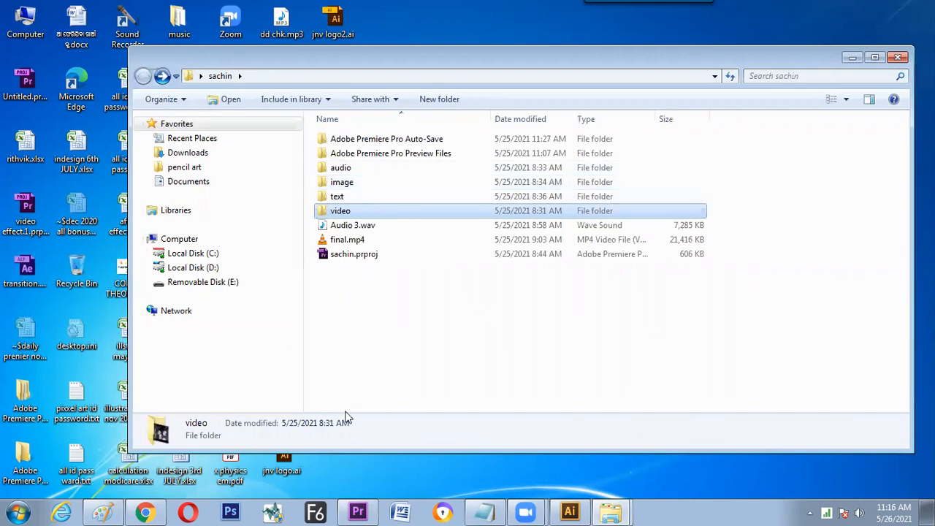
- Switch to Premiere Pro, delete Sequence 01 from the project, and create a new sequence with the DV - PAL Standard 48kHz preset
{"action": "left_click", "coordinate": [359, 512]}
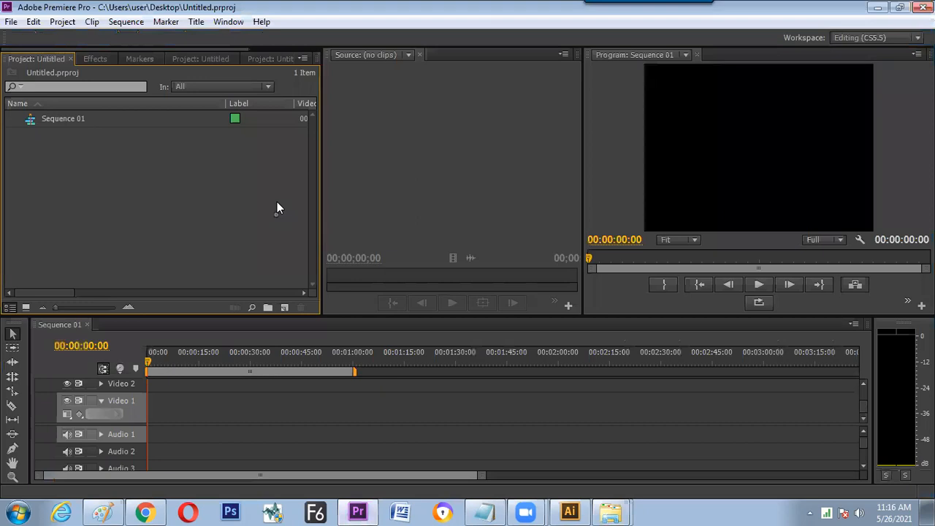
{"action": "left_click_drag", "start_coordinate": [150, 184], "coordinate": [40, 119]}
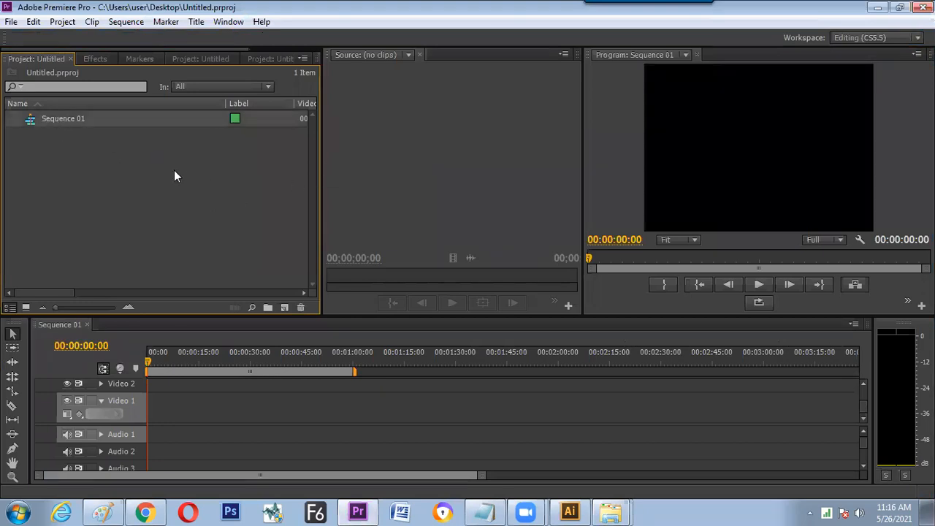
{"action": "key", "text": "Delete"}
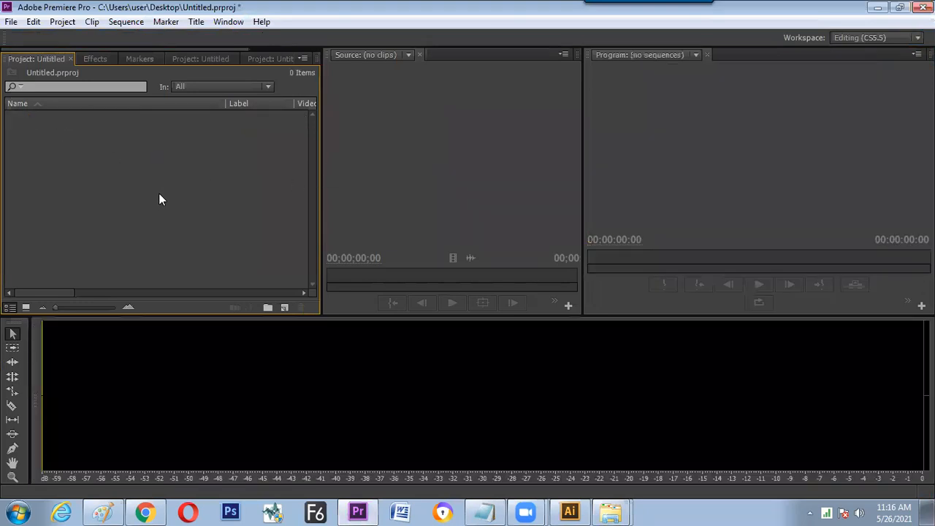
{"action": "left_click", "coordinate": [285, 307]}
{"action": "left_click", "coordinate": [304, 322]}
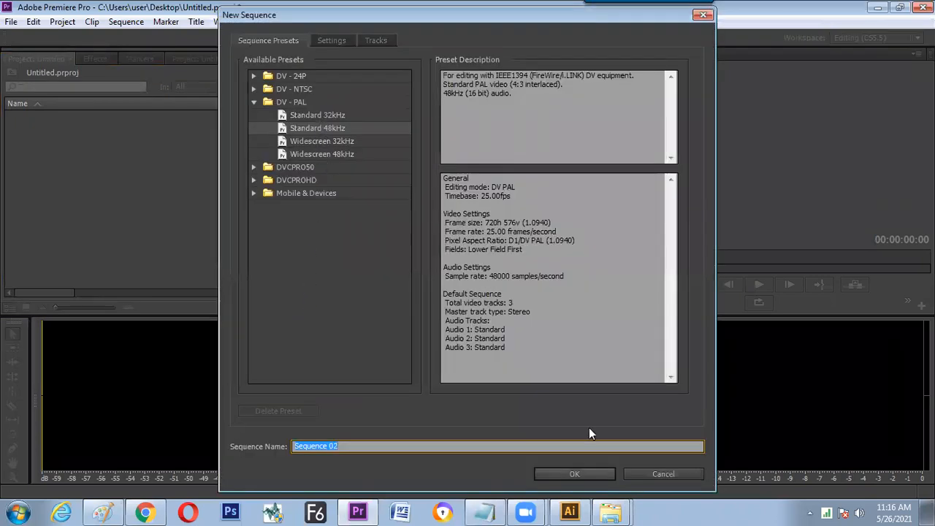
{"action": "left_click", "coordinate": [578, 474]}
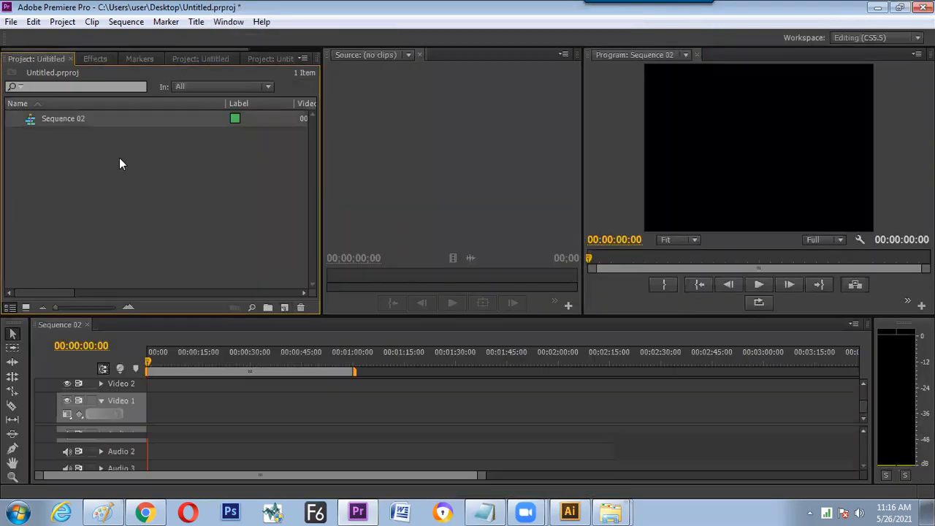
- Create a default still title named "sachin bio" at 720 × 576 and 25.00fps
{"action": "left_click", "coordinate": [191, 23]}
{"action": "mouse_move", "coordinate": [190, 37]}
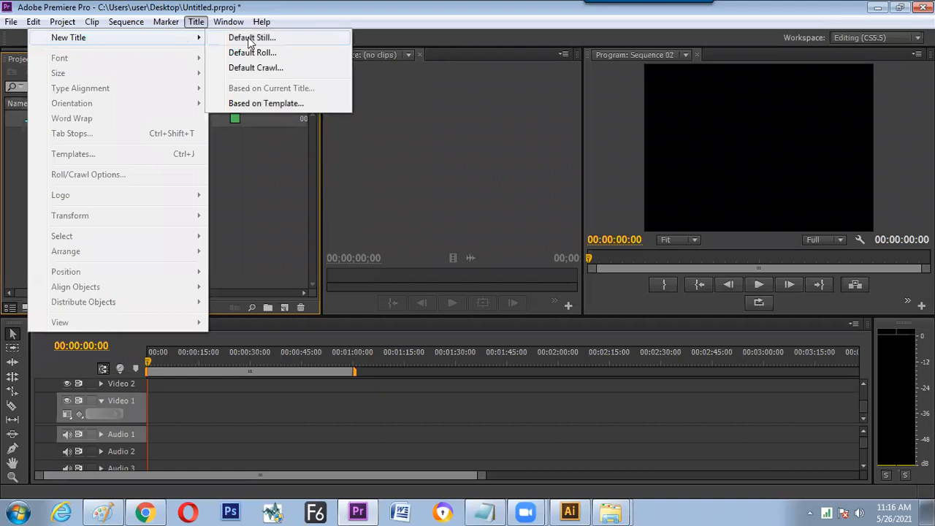
{"action": "left_click", "coordinate": [250, 38]}
{"action": "type", "text": "sachin bio"}
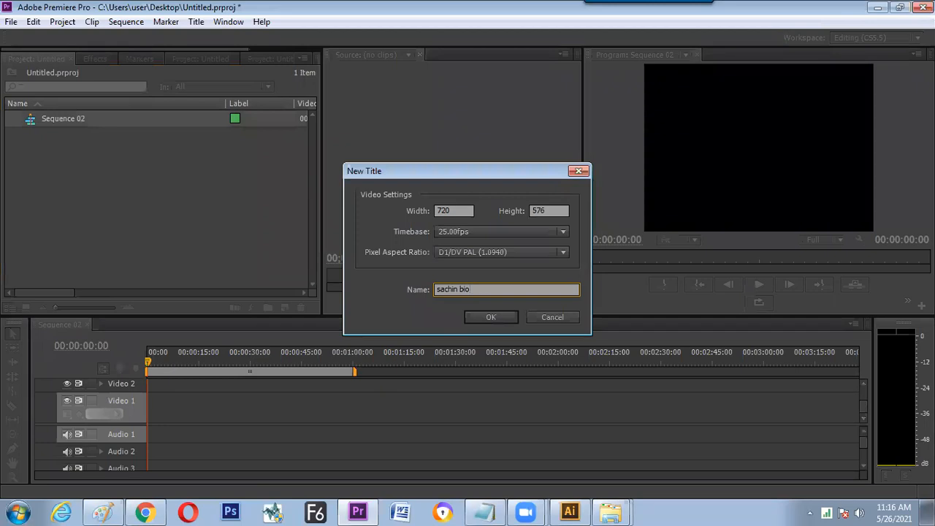
{"action": "key", "text": "ctrl+a"}
{"action": "left_click", "coordinate": [491, 317]}
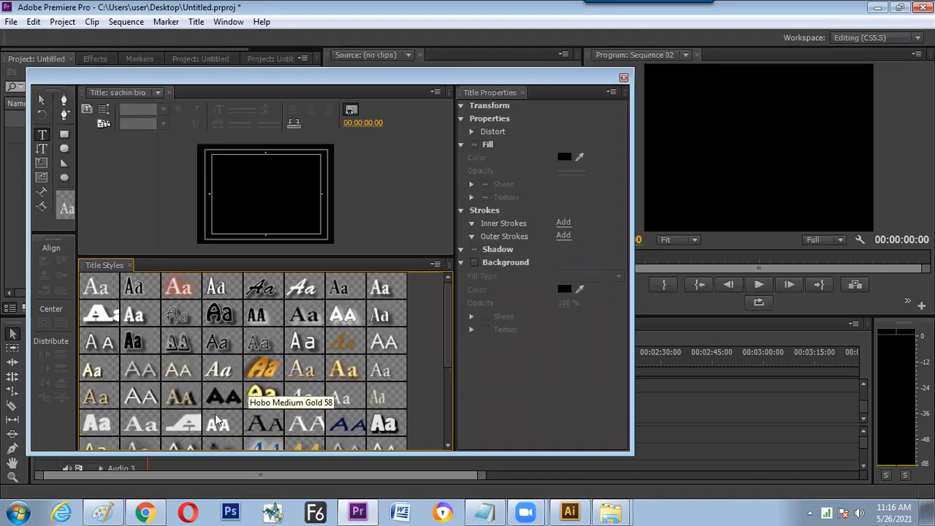
- Add the text "sachin bio" to the title using the white Poplar Std Black style and enable Small Caps
{"action": "left_click", "coordinate": [97, 426]}
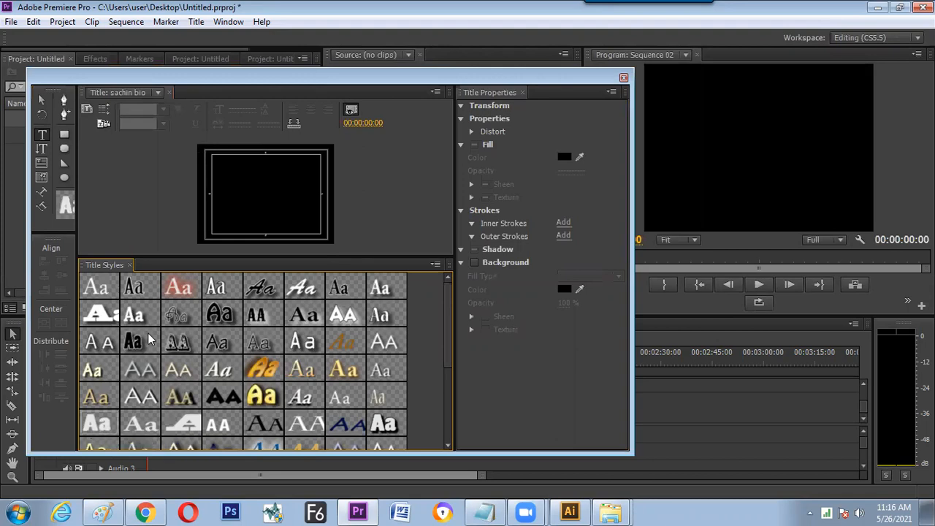
{"action": "left_click", "coordinate": [234, 183]}
{"action": "type", "text": "sachin bio"}
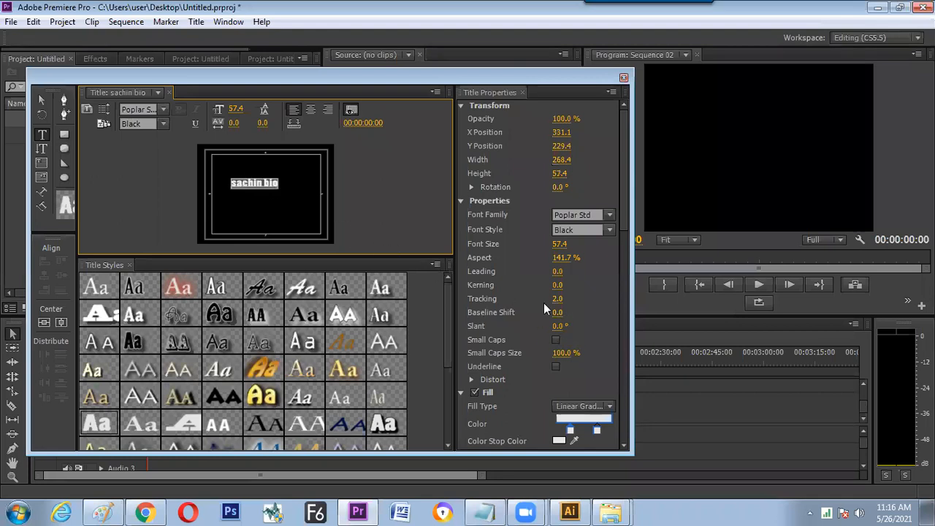
{"action": "left_click", "coordinate": [556, 340]}
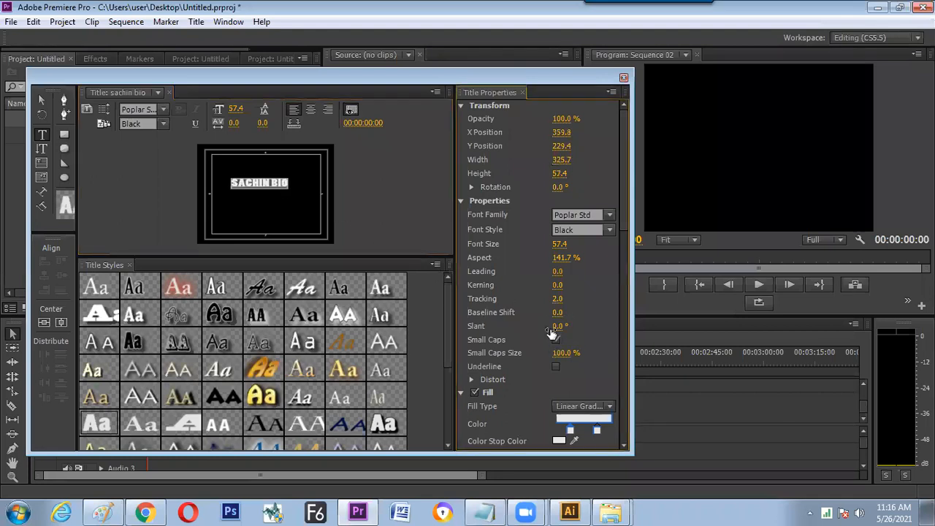
- Center the SACHIN BIO text horizontally and vertically in the title frame and close the title editor
{"action": "left_click", "coordinate": [130, 265]}
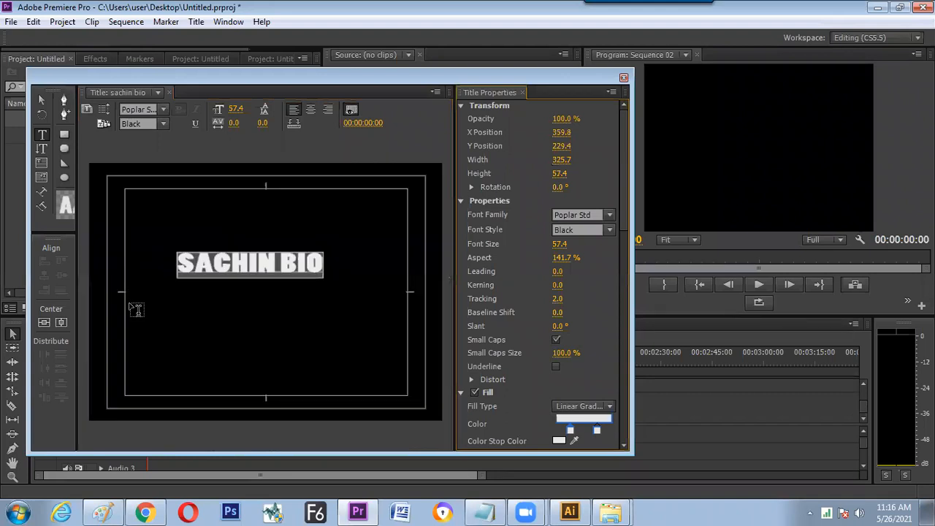
{"action": "left_click", "coordinate": [41, 100]}
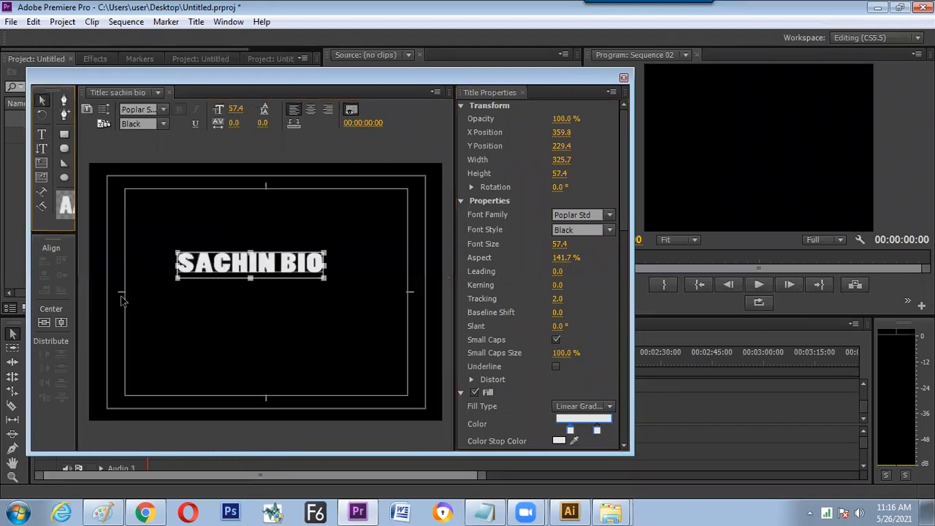
{"action": "left_click", "coordinate": [48, 323]}
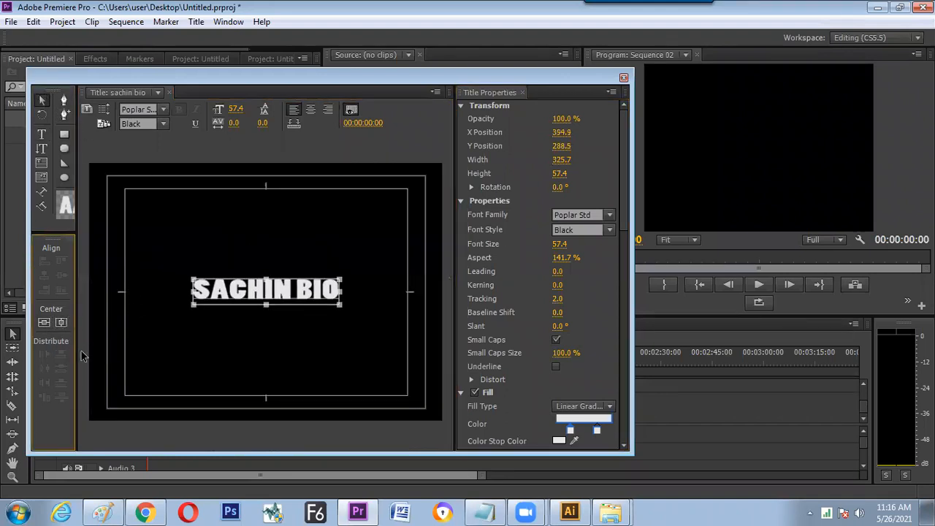
{"action": "left_click", "coordinate": [623, 81]}
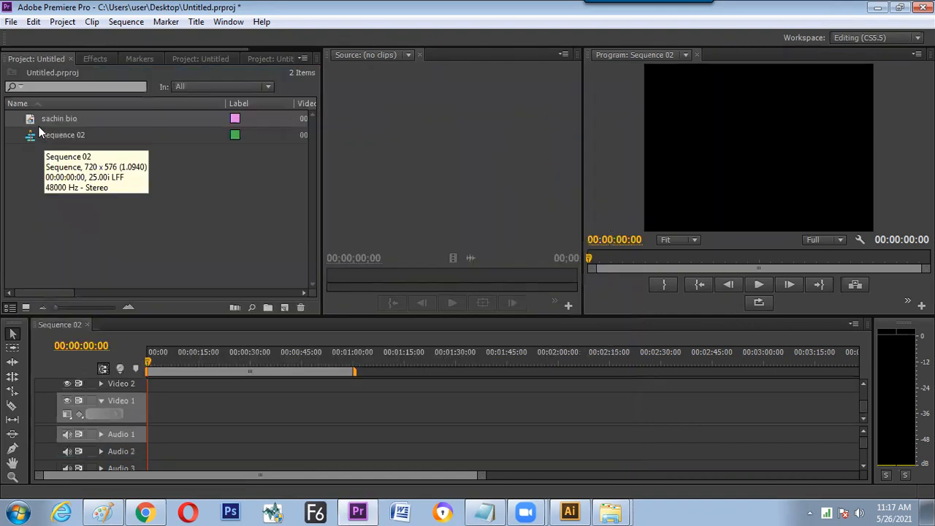
- Place the sachin bio title at the start of Video 1 and apply the default video transition to its beginning
{"action": "left_click_drag", "start_coordinate": [58, 120], "coordinate": [170, 422]}
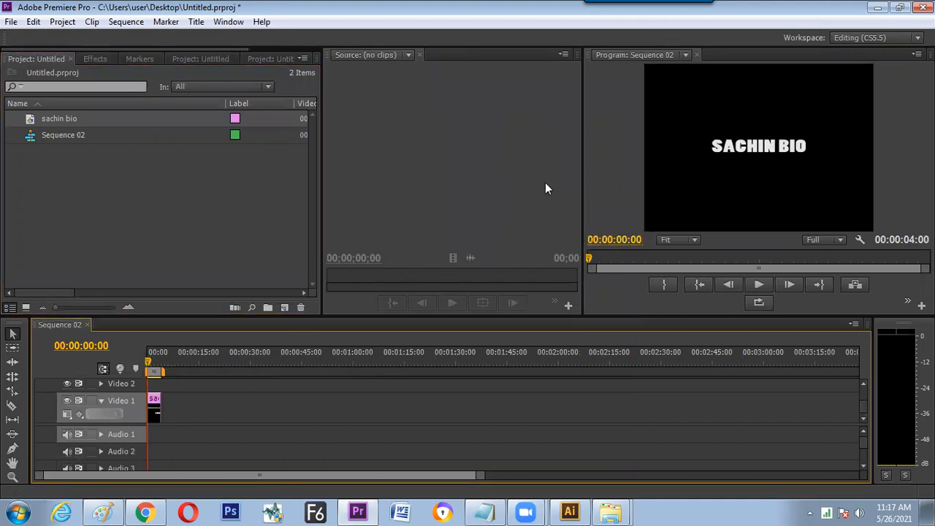
{"action": "key", "text": "equal"}
{"action": "key", "text": "equal"}
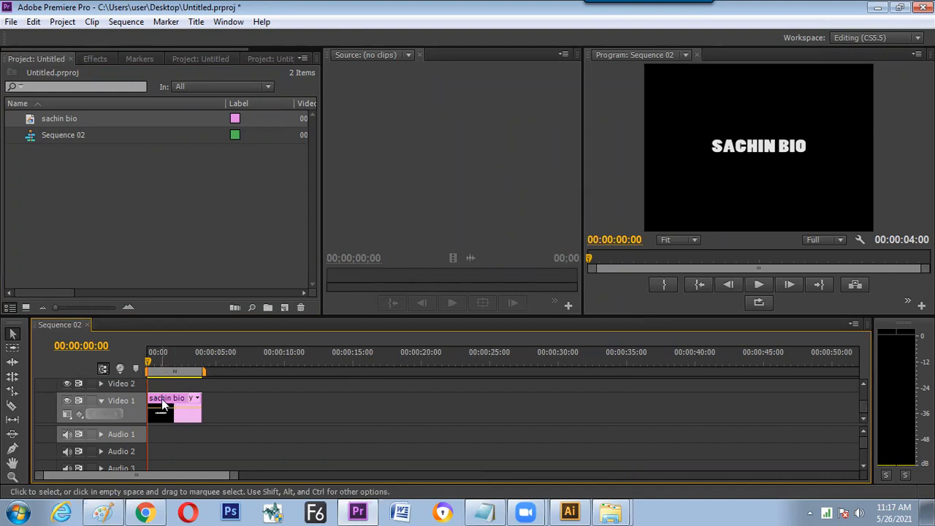
{"action": "left_click", "coordinate": [122, 25]}
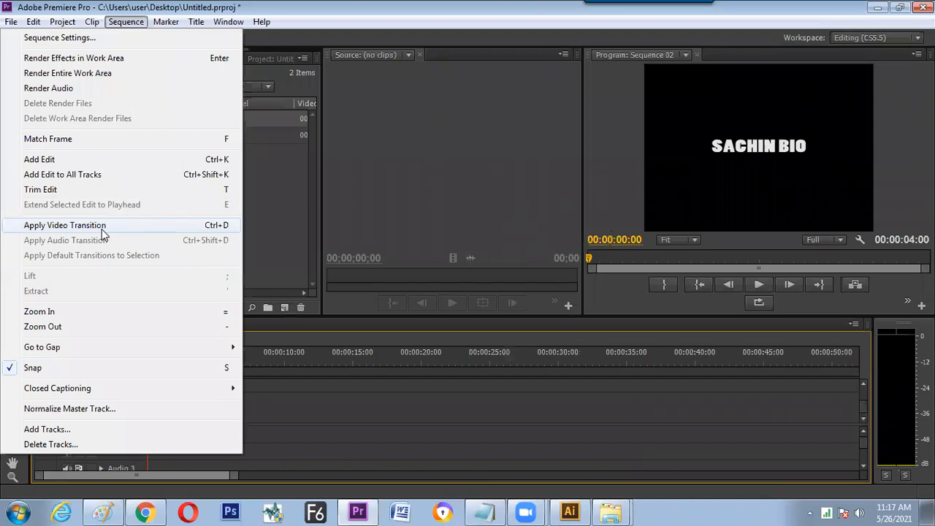
{"action": "key", "text": "space"}
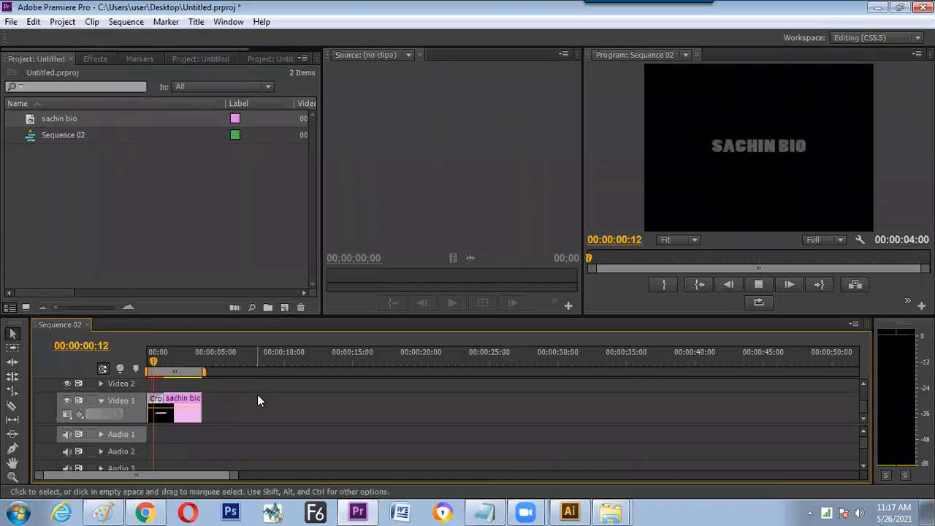
{"action": "key", "text": "space"}
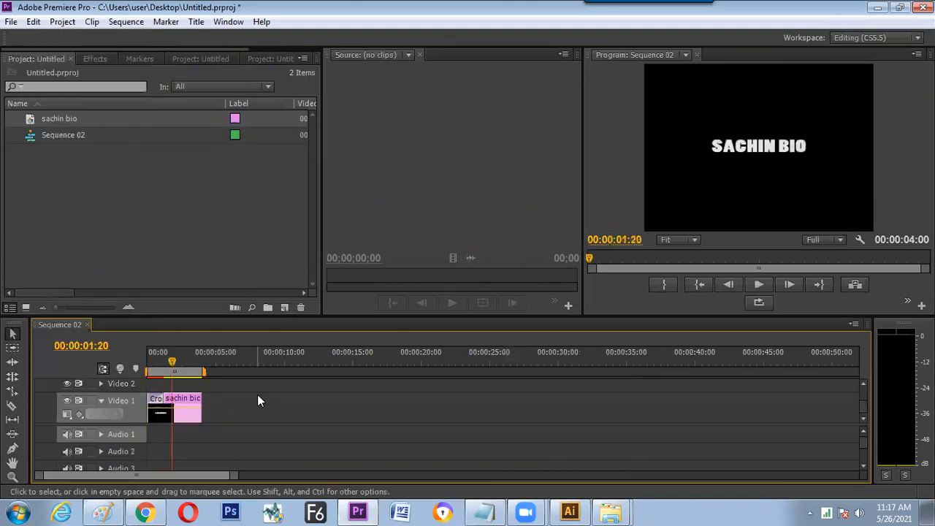
- Import the audio folder from the sachin folder on the Desktop into the project
{"action": "left_click", "coordinate": [230, 246]}
{"action": "double_click", "coordinate": [213, 223]}
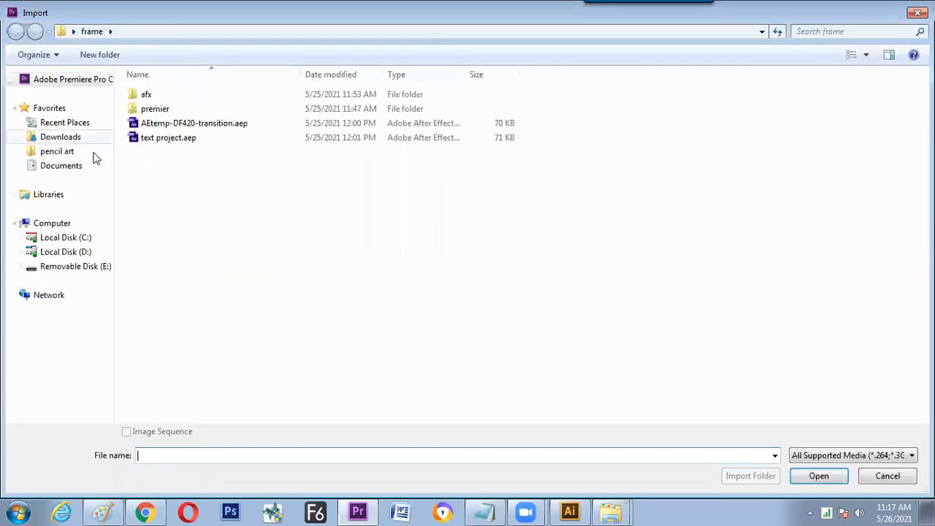
{"action": "left_click", "coordinate": [73, 32]}
{"action": "left_click", "coordinate": [88, 50]}
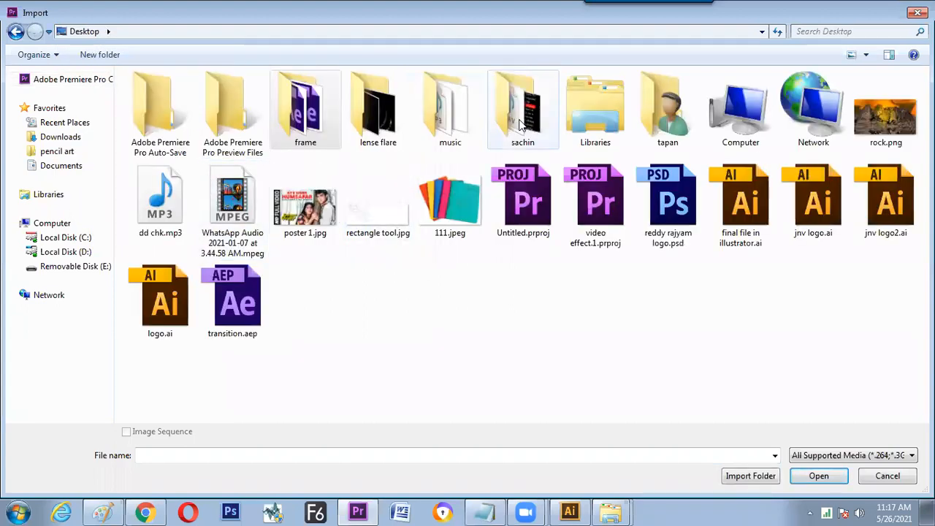
{"action": "double_click", "coordinate": [523, 121]}
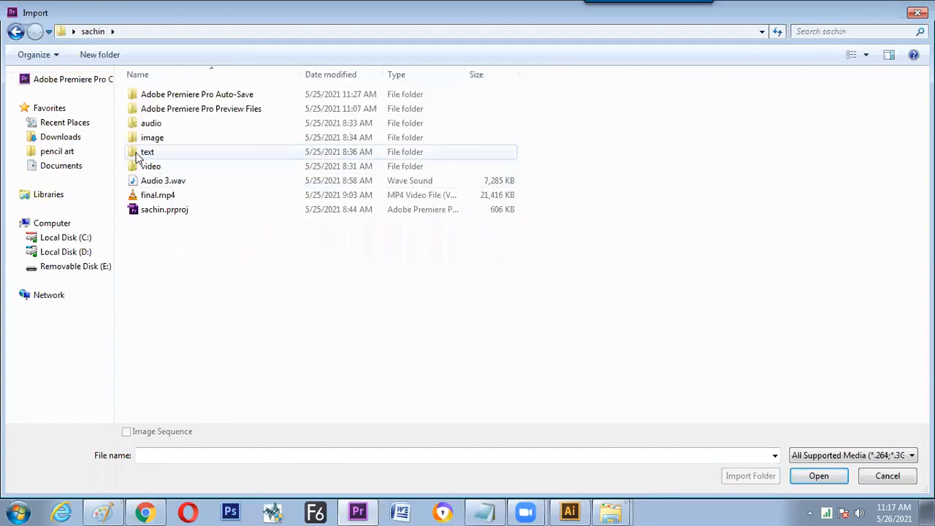
{"action": "left_click", "coordinate": [162, 125]}
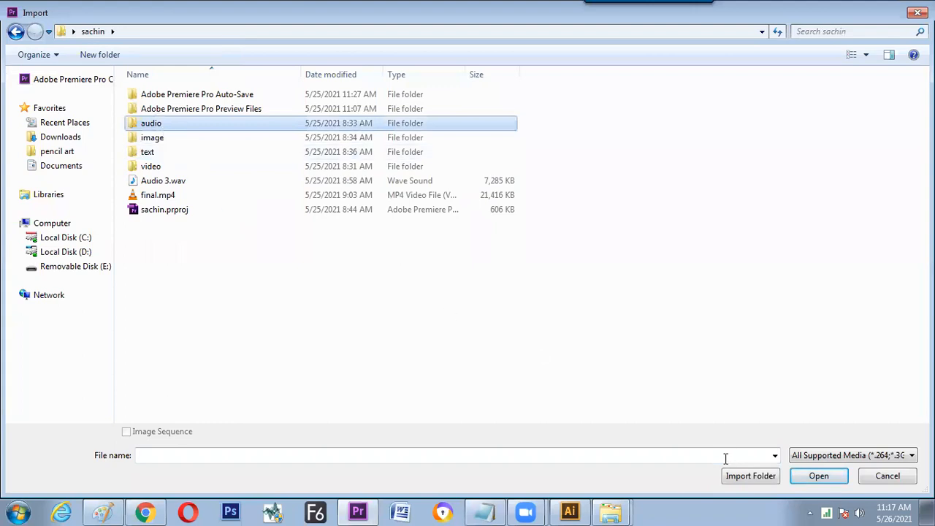
{"action": "left_click", "coordinate": [749, 479]}
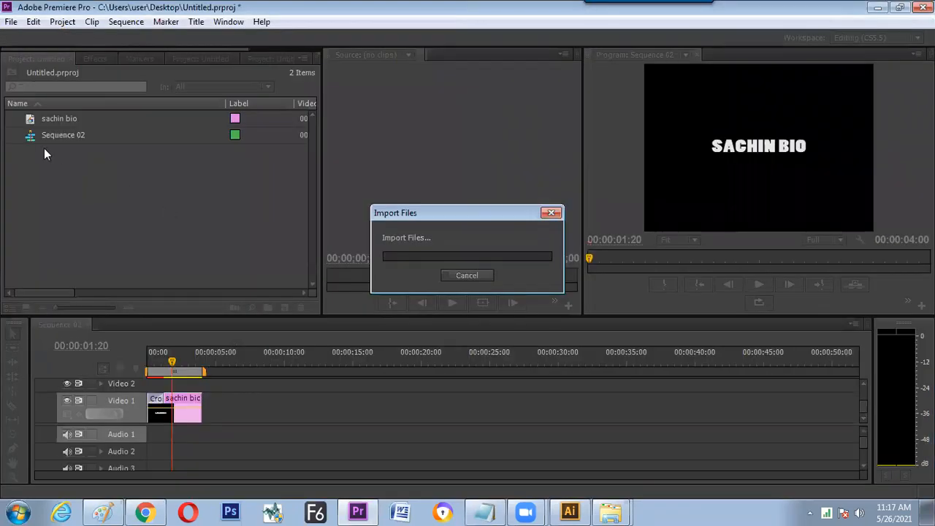
- Place bensound-memories.mp3 at the start of Audio 1, and play the sequence up to the end of the title at 00:00:04:00
{"action": "left_click", "coordinate": [14, 119]}
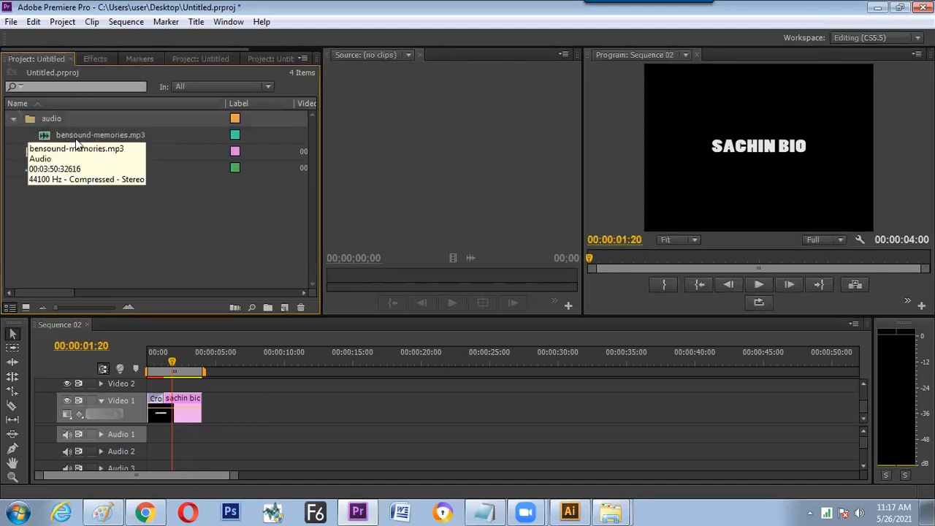
{"action": "left_click_drag", "start_coordinate": [68, 134], "coordinate": [144, 440]}
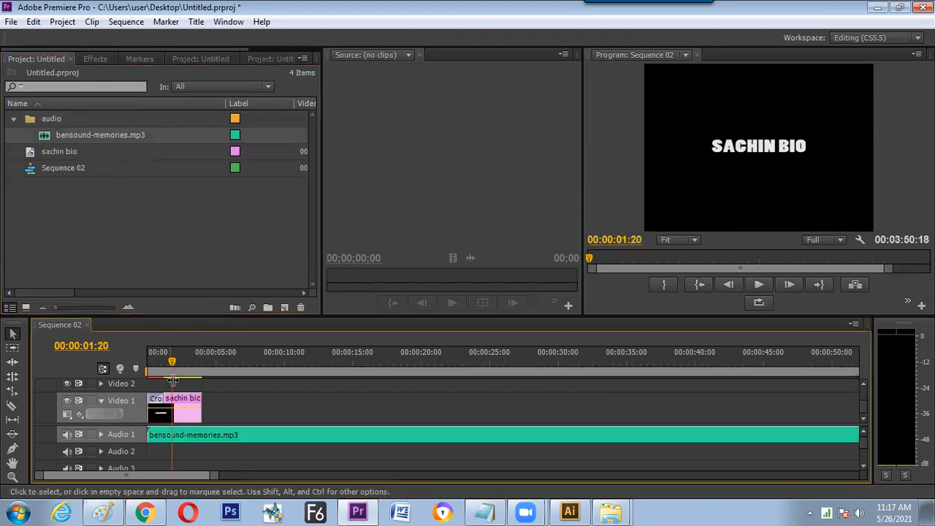
{"action": "key", "text": "Home"}
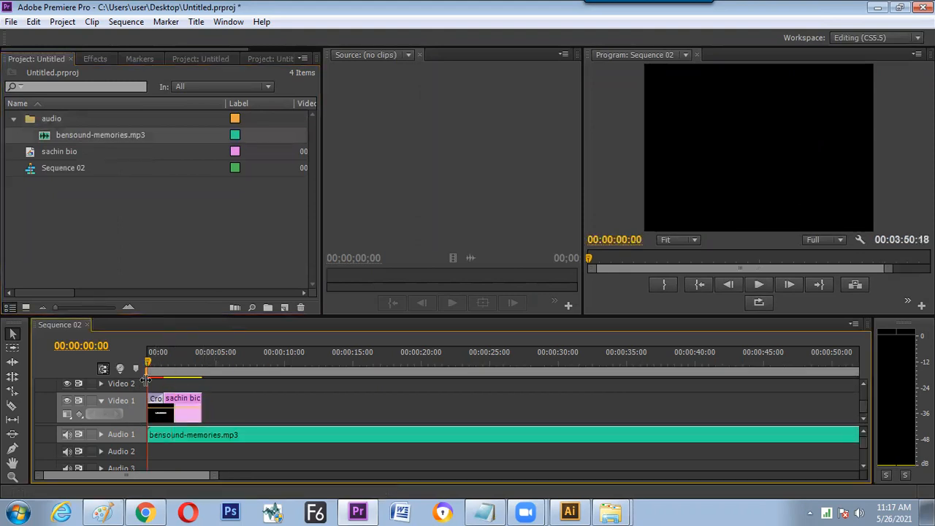
{"action": "left_click", "coordinate": [102, 435]}
{"action": "key", "text": "space"}
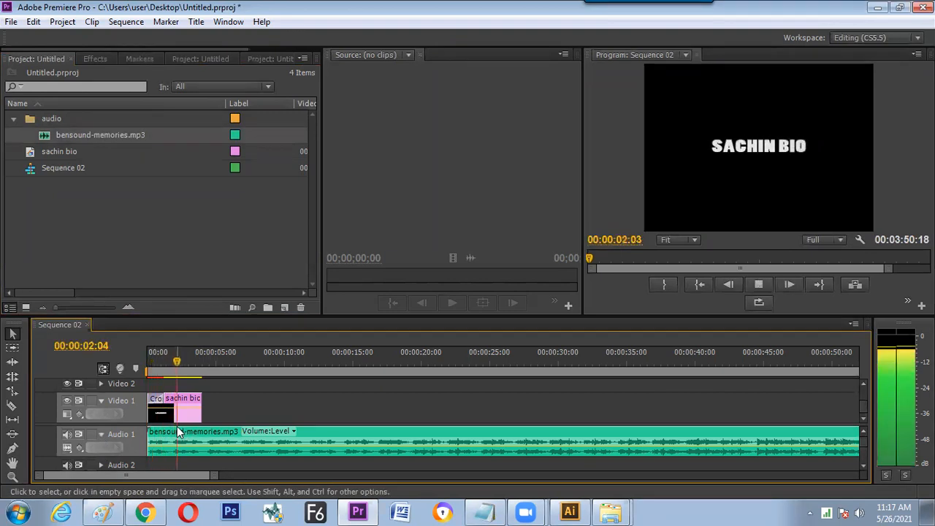
{"action": "key", "text": "space"}
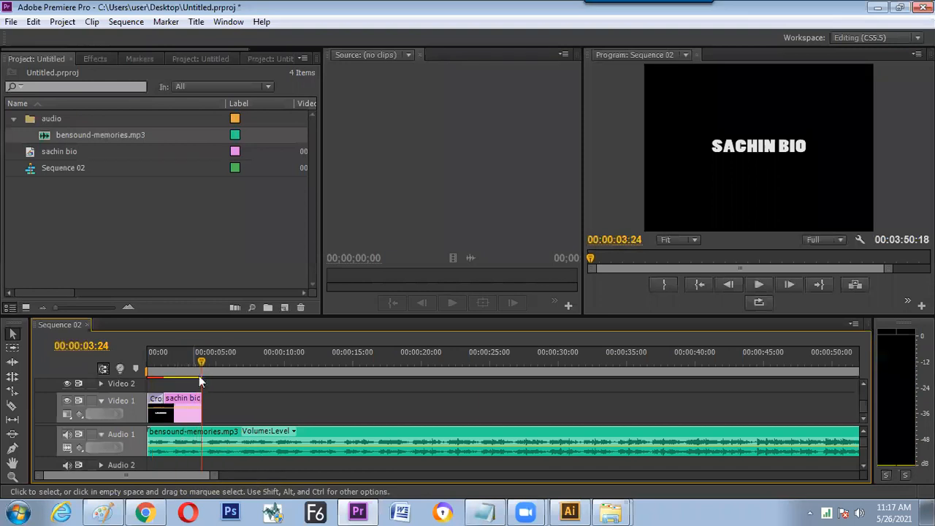
{"action": "key", "text": "Right"}
- Import the image folder from the sachin folder into the project
{"action": "double_click", "coordinate": [97, 211]}
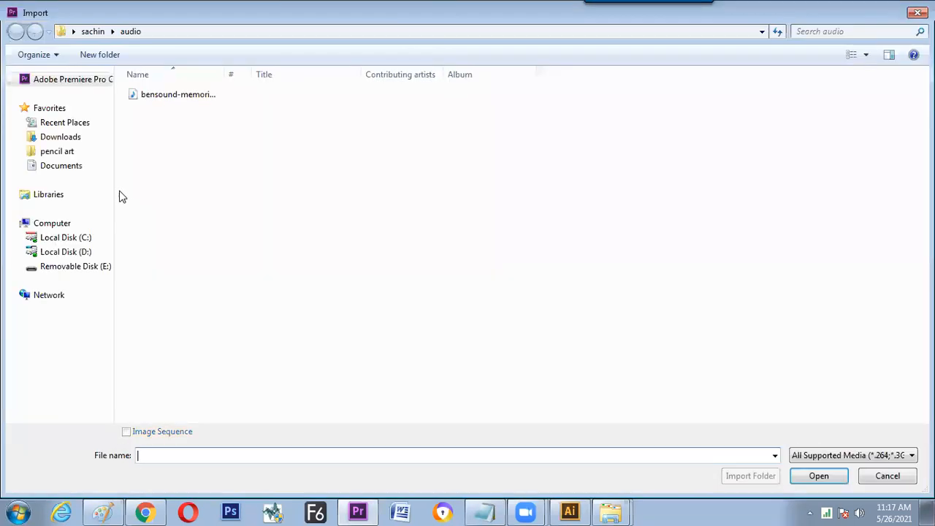
{"action": "left_click", "coordinate": [93, 32]}
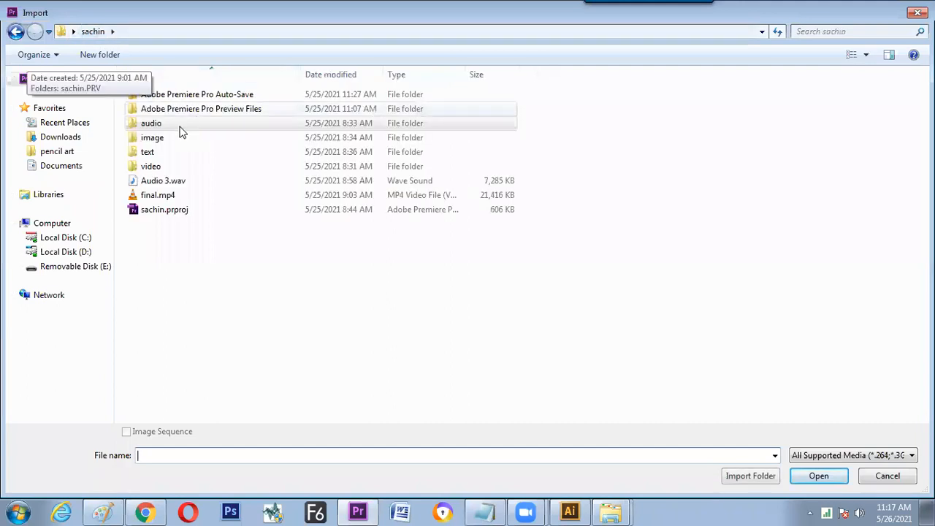
{"action": "left_click", "coordinate": [162, 140]}
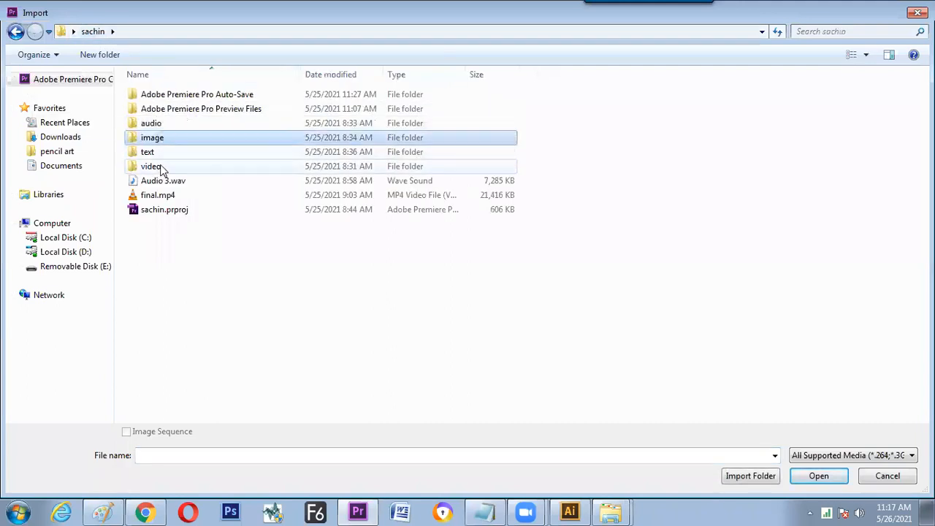
{"action": "left_click", "coordinate": [745, 481]}
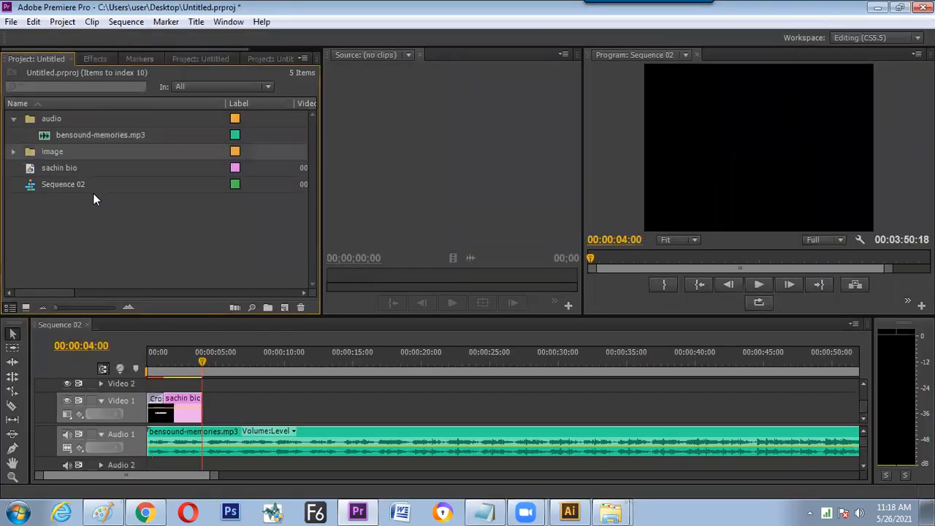
- Place 1.jpg directly after the title on Video 1 and scale it to frame size
{"action": "left_click", "coordinate": [14, 151]}
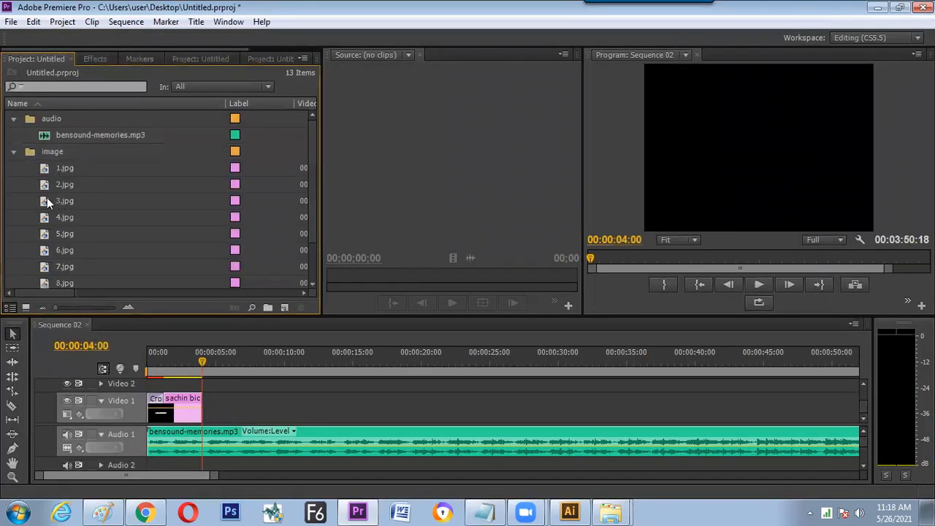
{"action": "left_click", "coordinate": [14, 152]}
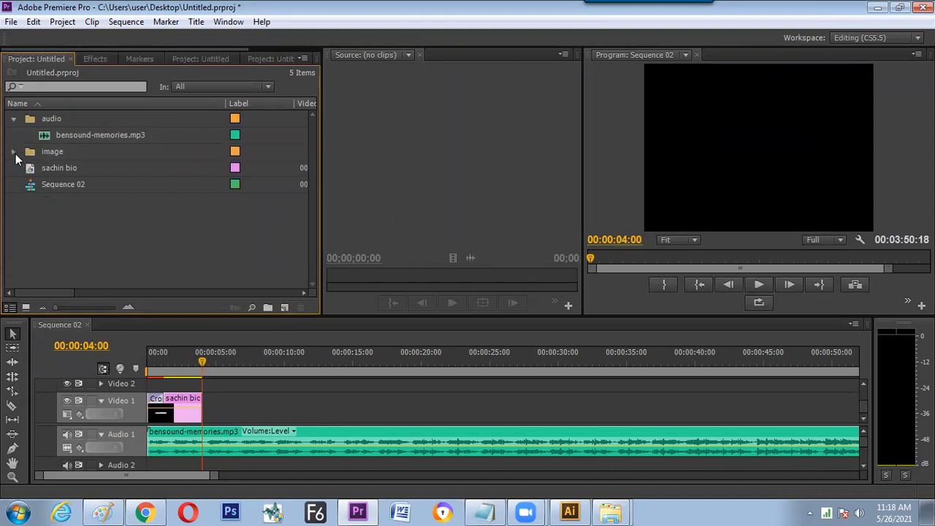
{"action": "left_click", "coordinate": [14, 152]}
{"action": "left_click_drag", "start_coordinate": [64, 173], "coordinate": [216, 416]}
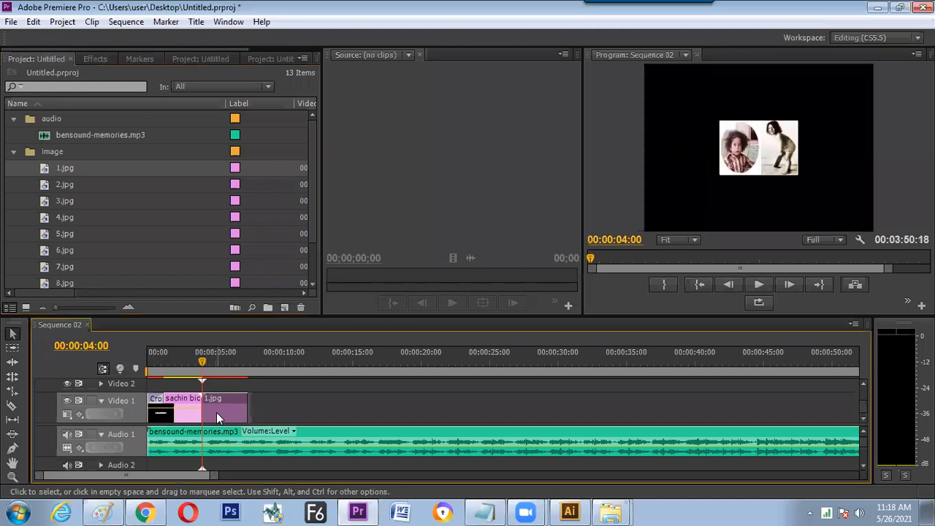
{"action": "left_click", "coordinate": [204, 358], "text": "shift"}
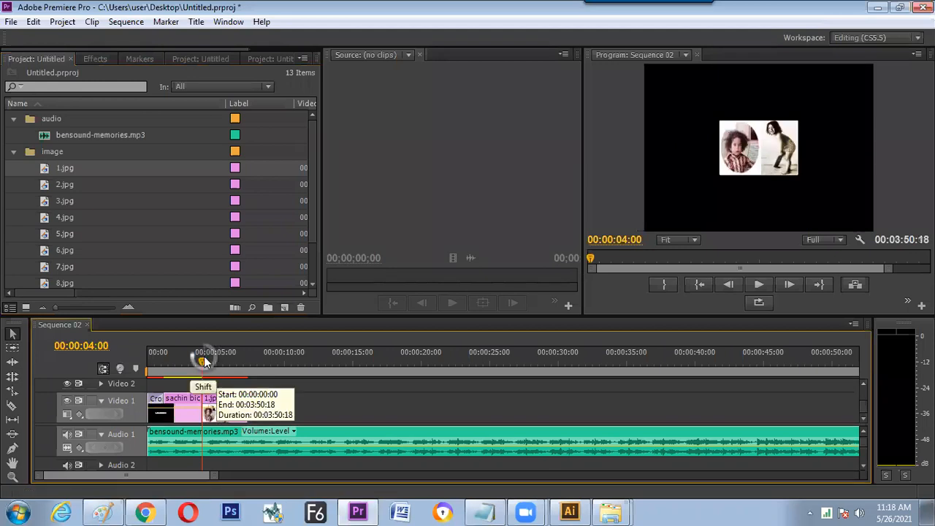
{"action": "right_click", "coordinate": [204, 361]}
{"action": "left_click", "coordinate": [275, 403]}
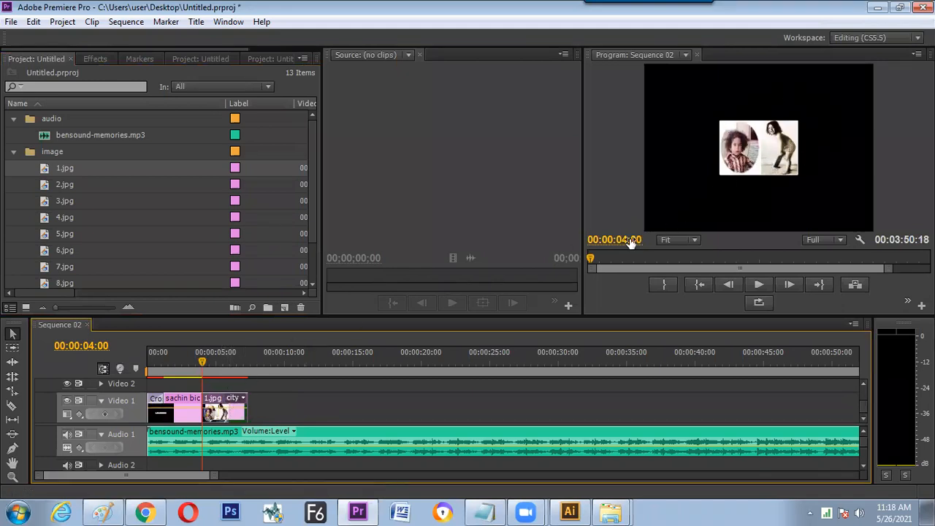
{"action": "right_click", "coordinate": [233, 415]}
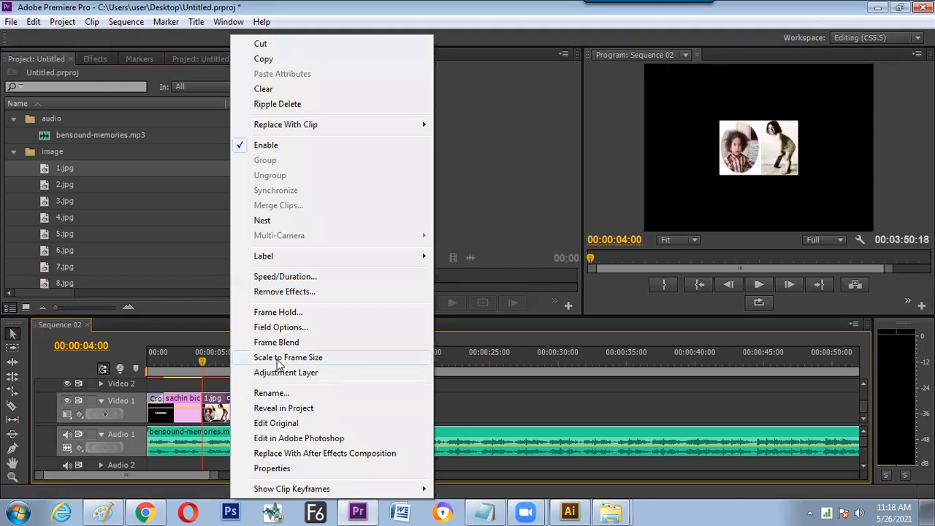
{"action": "left_click", "coordinate": [281, 358]}
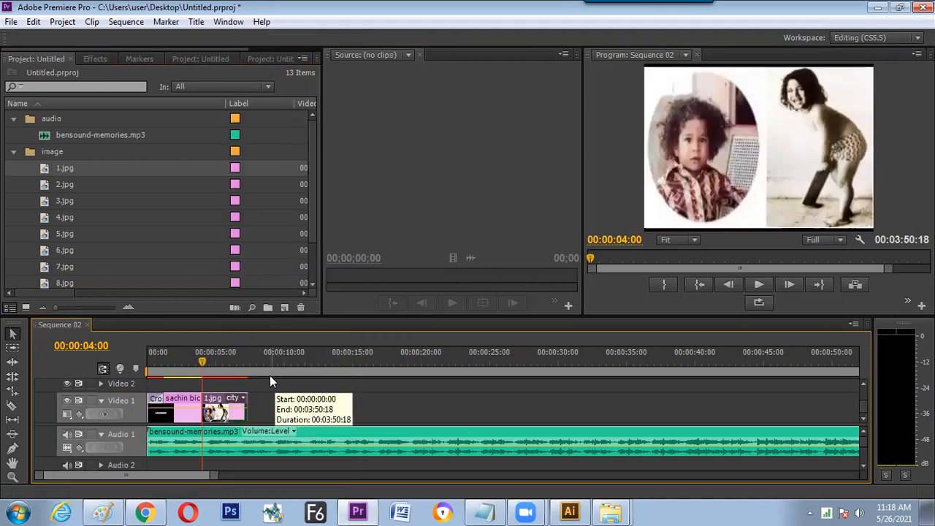
- Nest the 1.jpg clip on Video 1 and open the nested sequence with the playhead at 00:00:01:18
{"action": "right_click", "coordinate": [234, 415]}
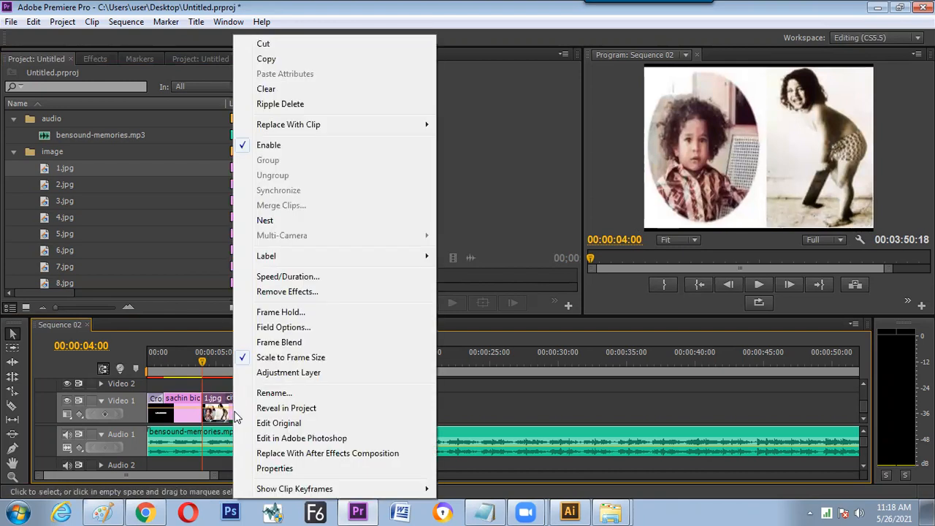
{"action": "left_click", "coordinate": [305, 226]}
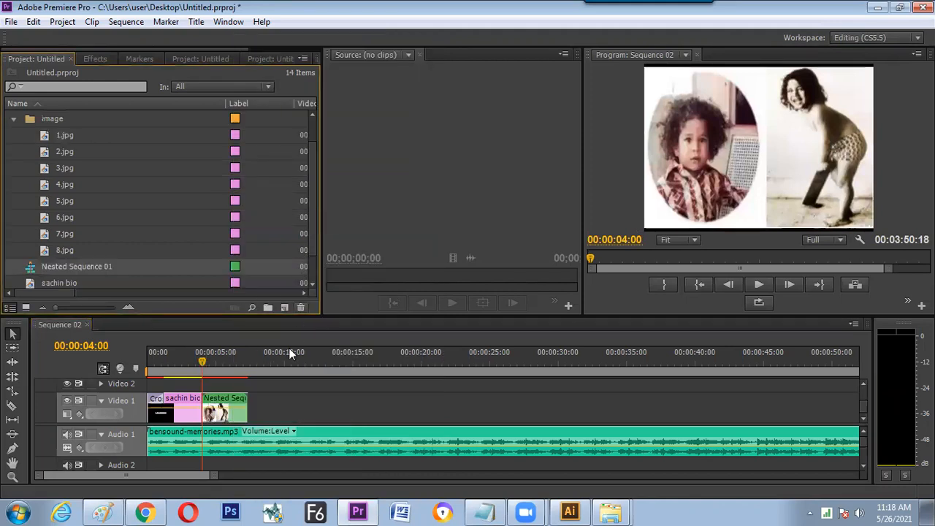
{"action": "double_click", "coordinate": [235, 417]}
{"action": "left_click", "coordinate": [171, 361]}
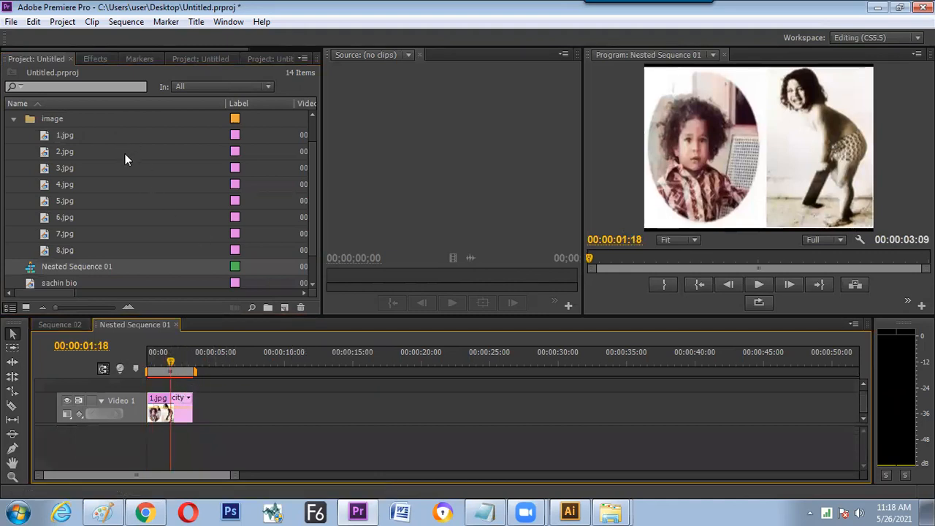
- Add the images 2.jpg through 8.jpg after 1.jpg on Video 1 of the nested sequence, with 8.jpg first
{"action": "left_click", "coordinate": [69, 252]}
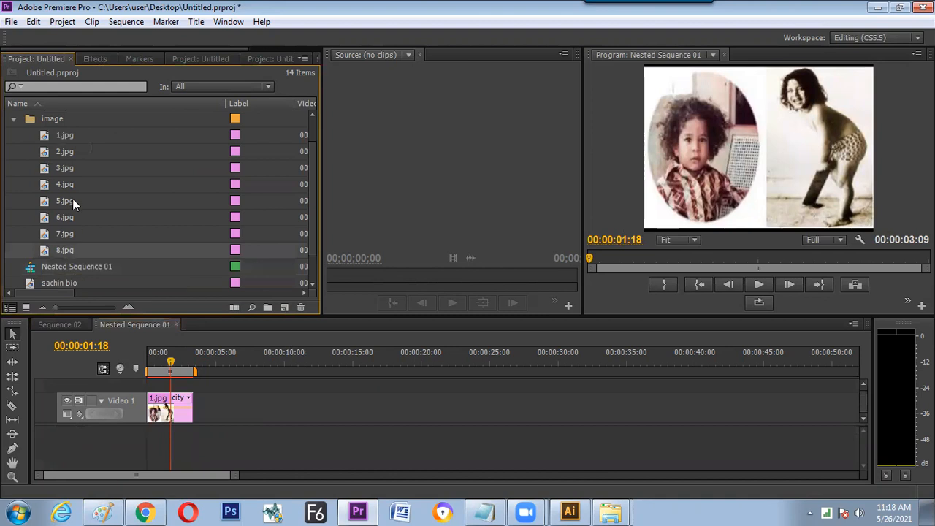
{"action": "left_click", "coordinate": [67, 155], "text": "shift"}
{"action": "left_click_drag", "start_coordinate": [95, 158], "coordinate": [359, 403]}
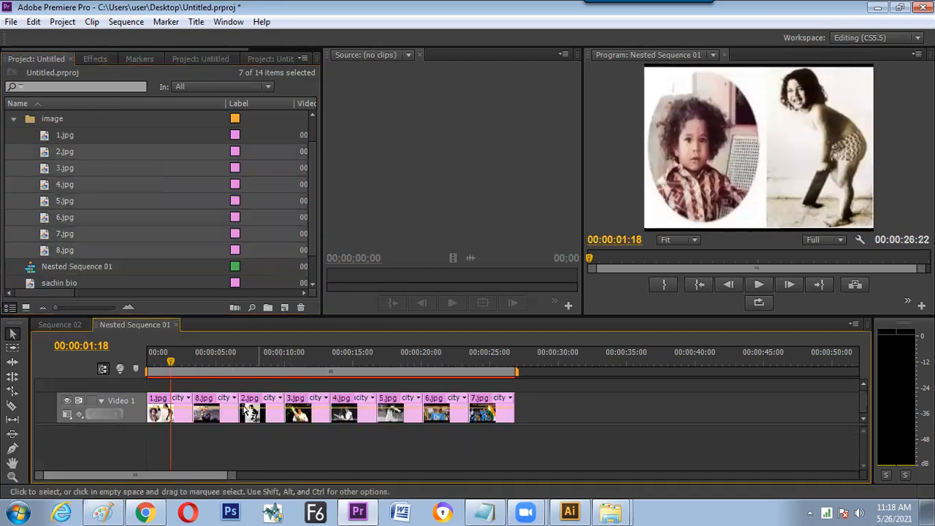
- Scale all the images after 1.jpg on Video 1 of the nested sequence to frame size and return the playhead to the start
{"action": "left_click", "coordinate": [213, 359]}
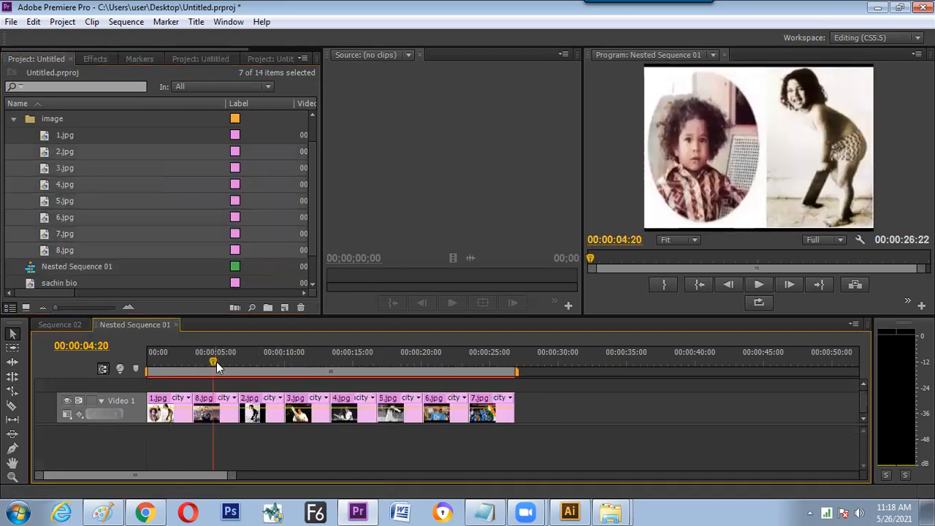
{"action": "left_click_drag", "start_coordinate": [222, 387], "coordinate": [494, 428]}
{"action": "right_click", "coordinate": [227, 415]}
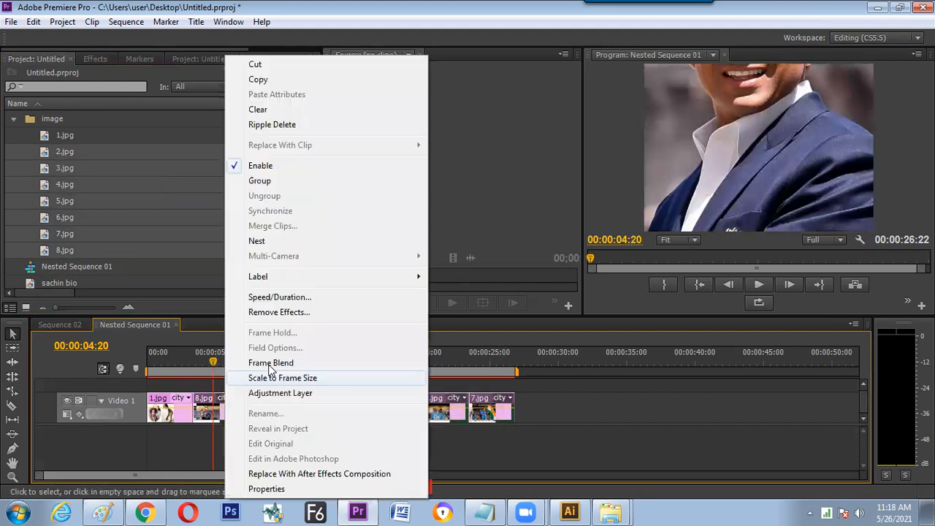
{"action": "left_click", "coordinate": [290, 381]}
{"action": "left_click_drag", "start_coordinate": [268, 369], "coordinate": [139, 382]}
{"action": "key", "text": "Home"}
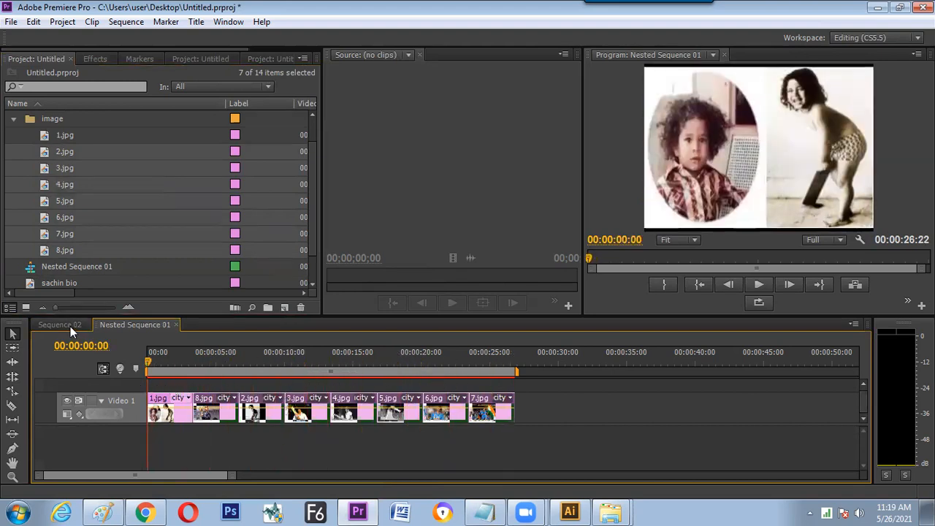
- Extend the nested sequence clip on Video 1 of Sequence 02 to its full available length and preview the added images
{"action": "left_click", "coordinate": [68, 326]}
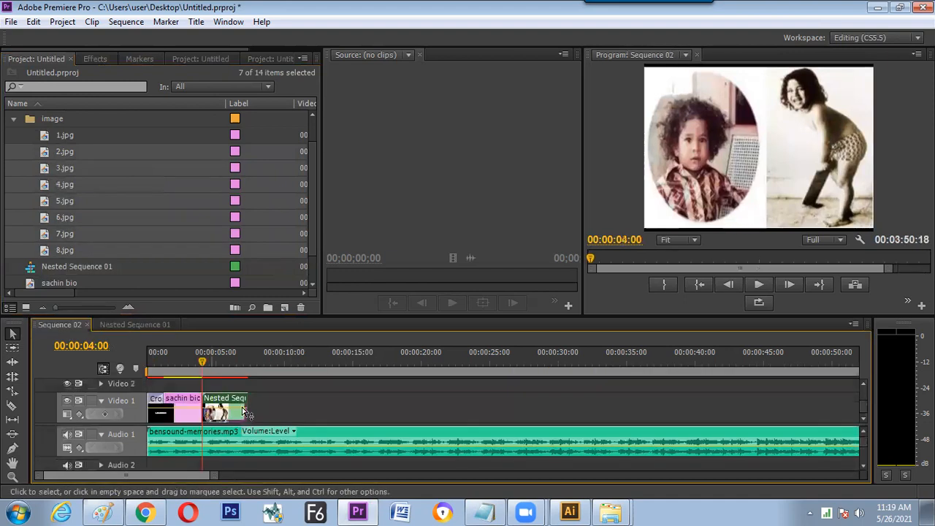
{"action": "left_click_drag", "start_coordinate": [247, 403], "coordinate": [621, 402]}
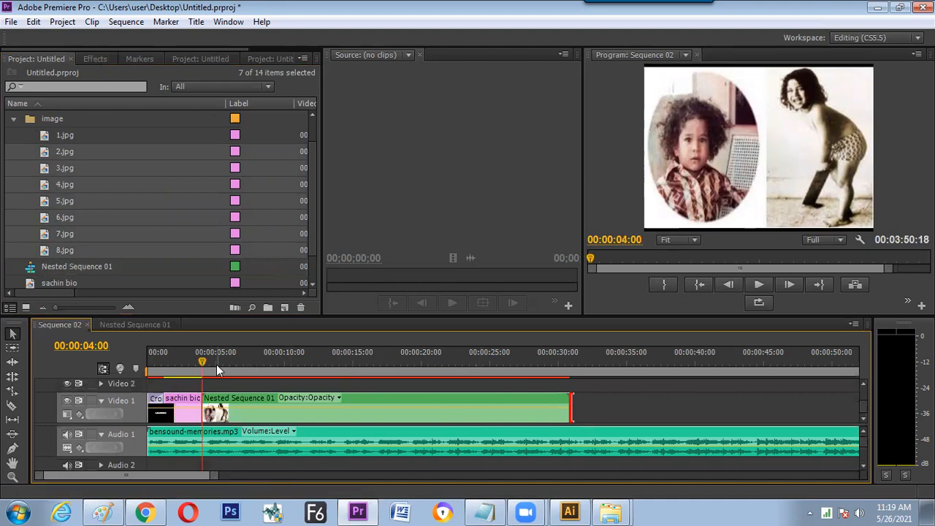
{"action": "left_click_drag", "start_coordinate": [276, 374], "coordinate": [297, 376]}
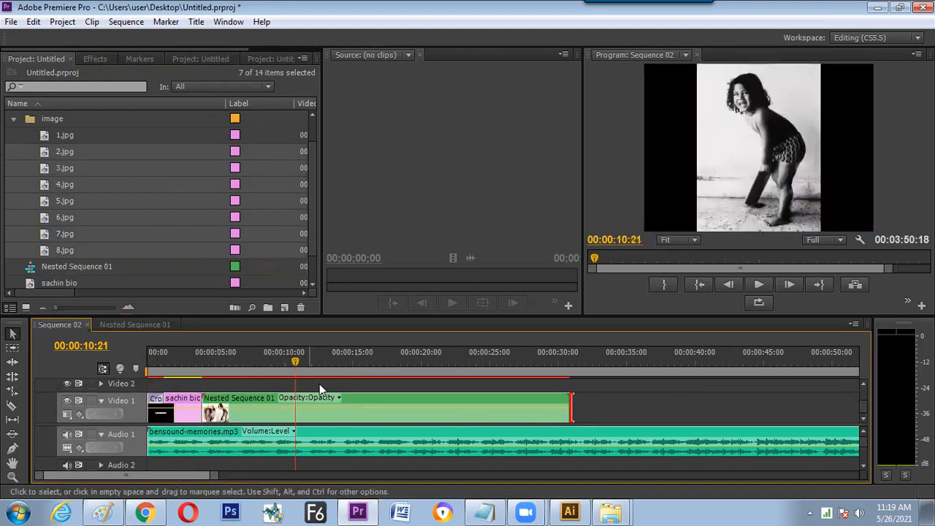
- Set the nested clip's Motion scale to 41.0 and its position to 219.0, 288.0 in Sequence 02
{"action": "left_click", "coordinate": [353, 401]}
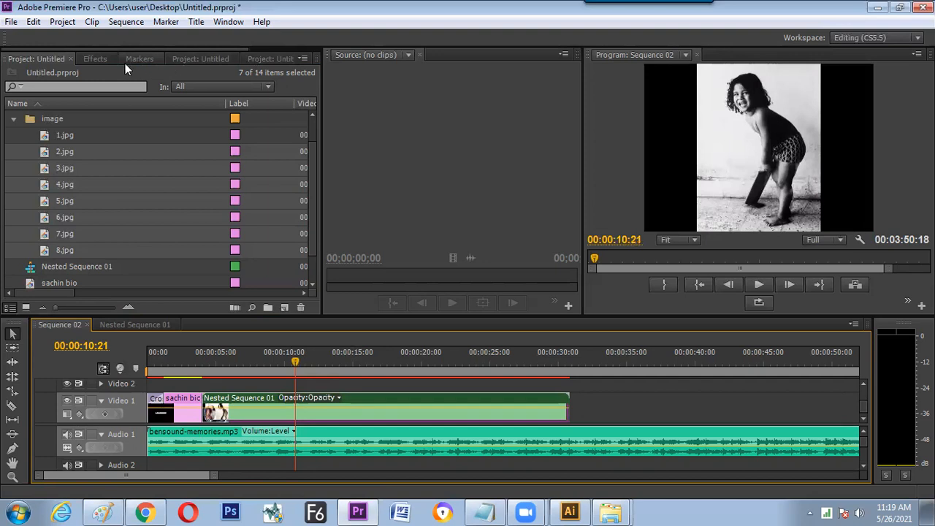
{"action": "left_click_drag", "start_coordinate": [323, 76], "coordinate": [452, 81]}
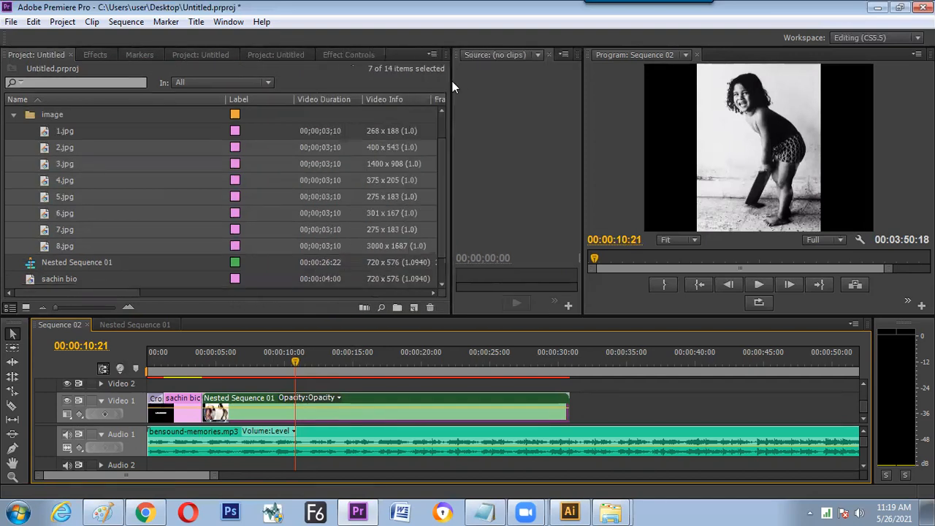
{"action": "left_click", "coordinate": [352, 55]}
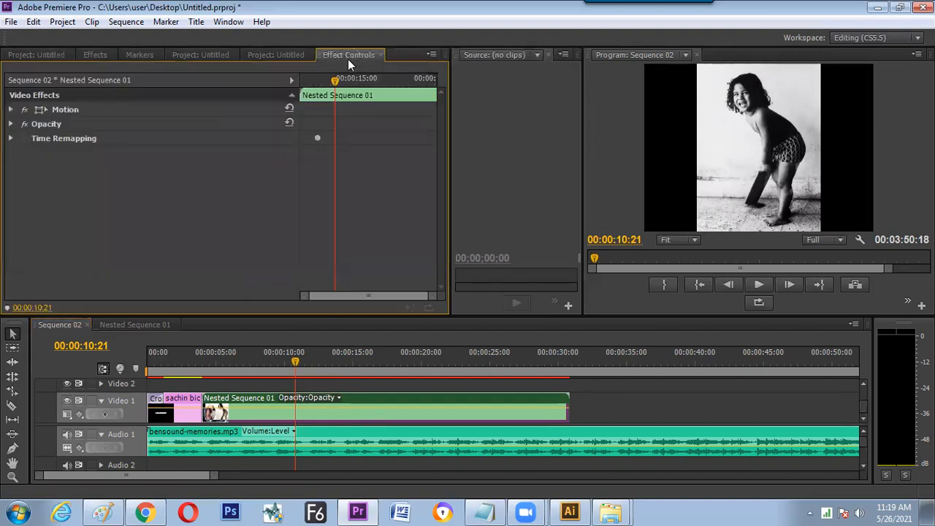
{"action": "left_click", "coordinate": [10, 109]}
{"action": "left_click_drag", "start_coordinate": [167, 144], "coordinate": [80, 124]}
{"action": "left_click_drag", "start_coordinate": [400, 360], "coordinate": [237, 362]}
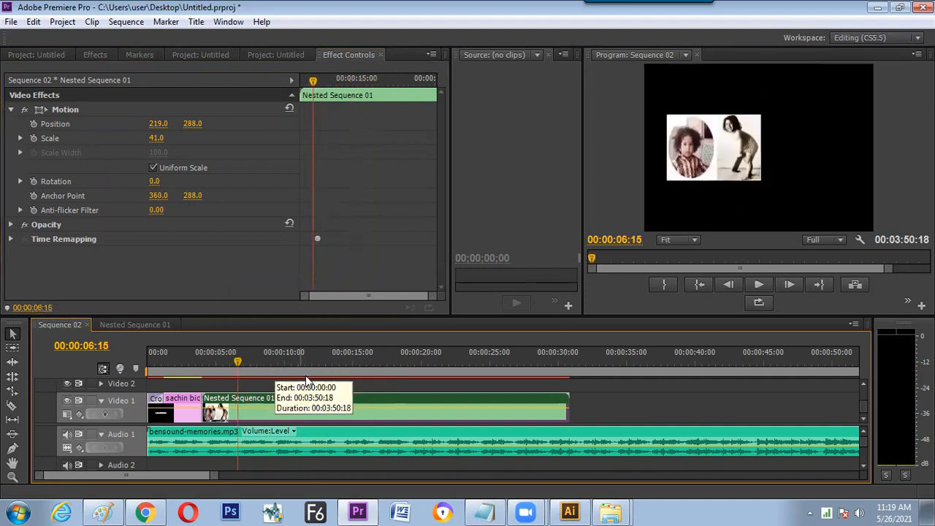
- Mute the Audio 1 track and play back the reduced image slideshow in Sequence 02
{"action": "left_click", "coordinate": [67, 436]}
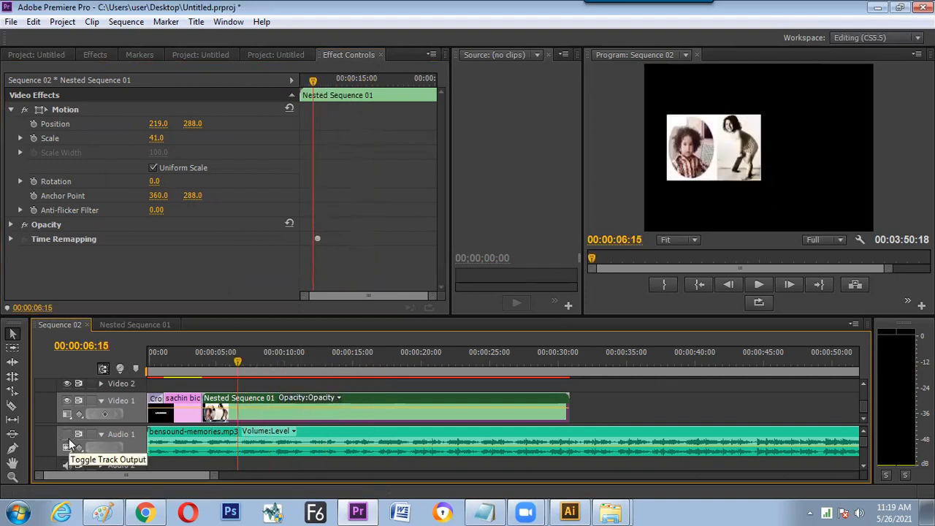
{"action": "key", "text": "space"}
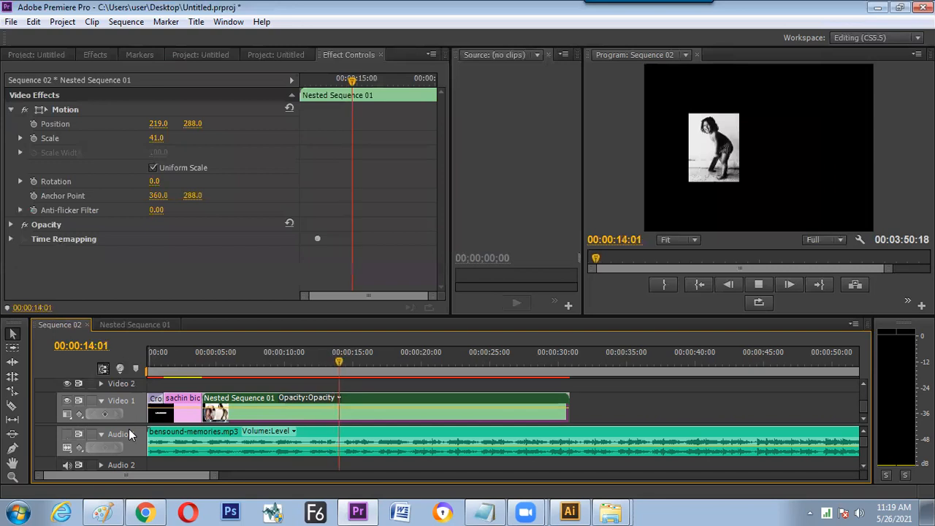
{"action": "left_click", "coordinate": [222, 369]}
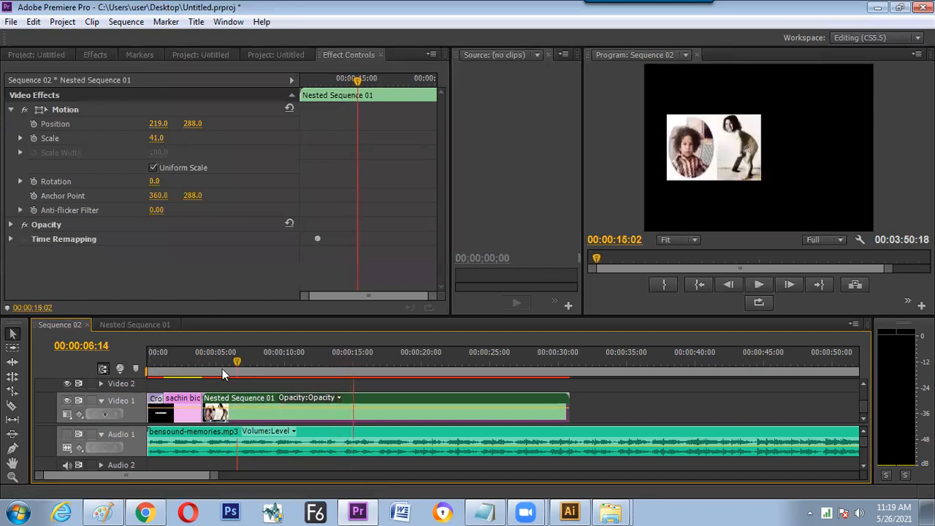
{"action": "left_click_drag", "start_coordinate": [224, 369], "coordinate": [261, 370]}
- Apply the default video transition between 1.jpg and 8.jpg at 00:00:03:09 in Nested Sequence 01
{"action": "left_click", "coordinate": [139, 326]}
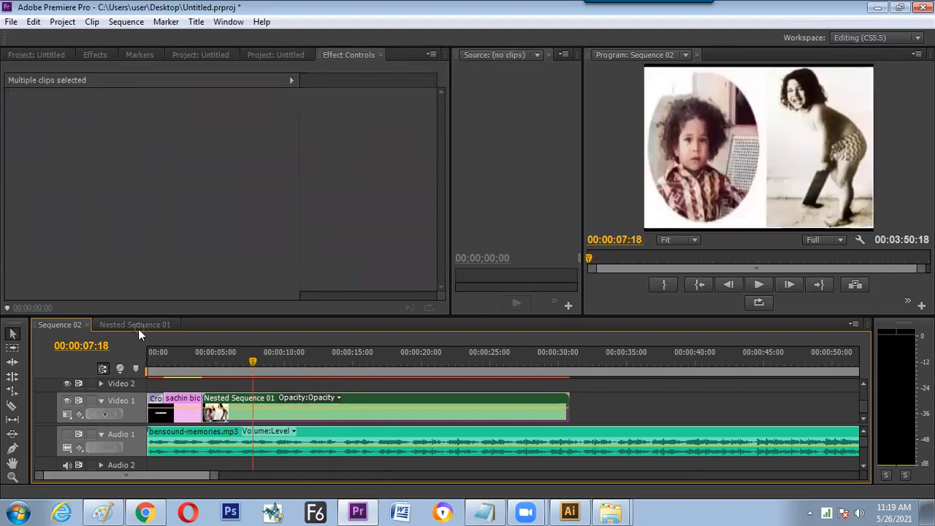
{"action": "left_click", "coordinate": [194, 357]}
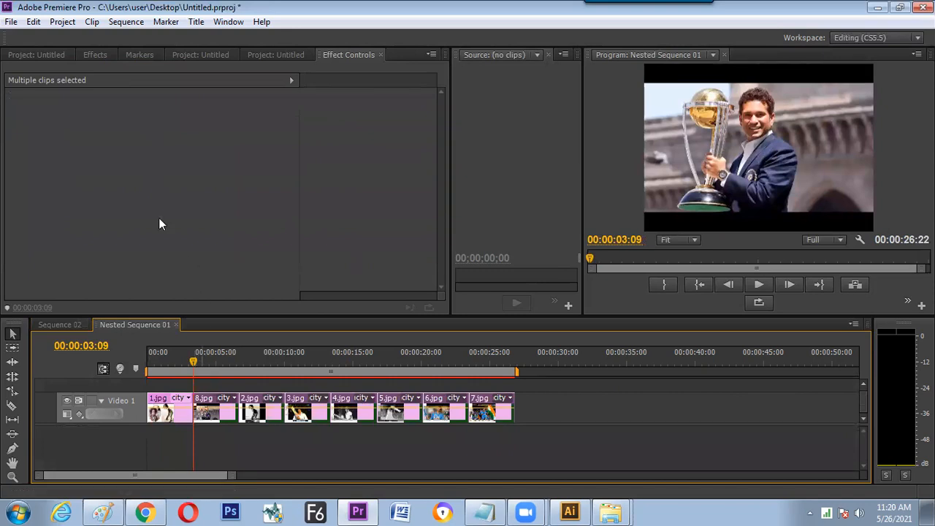
{"action": "left_click", "coordinate": [92, 24]}
{"action": "mouse_move", "coordinate": [125, 25]}
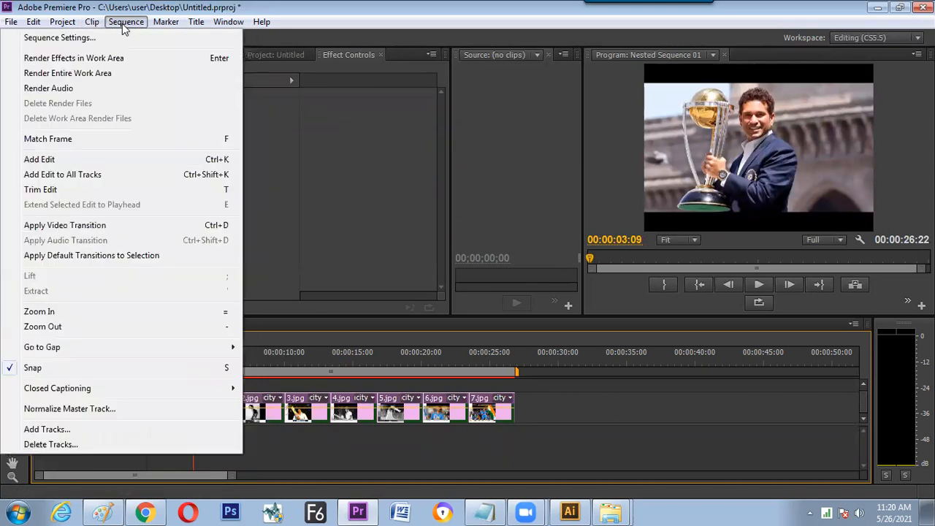
{"action": "left_click", "coordinate": [144, 227]}
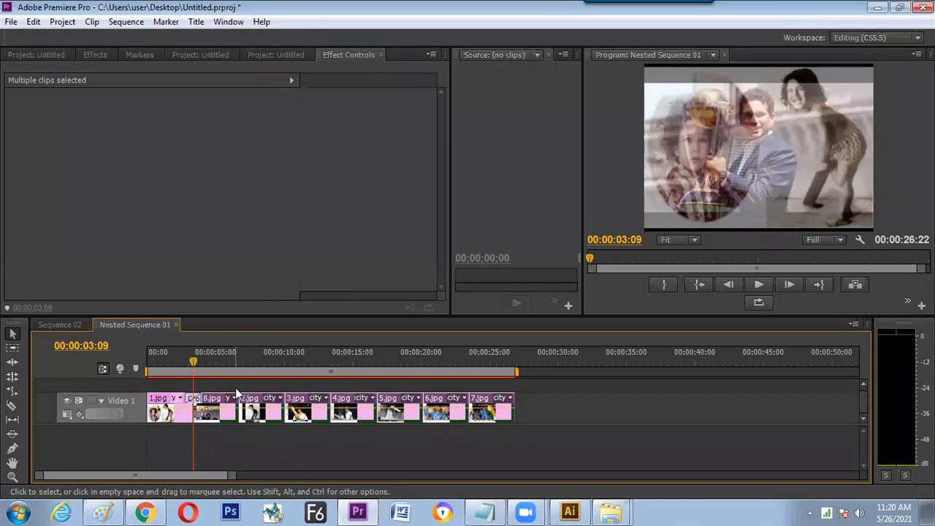
- Apply the default video transition at each remaining cut between images, from 8.jpg/2.jpg through 6.jpg/7.jpg
{"action": "key", "text": "Down"}
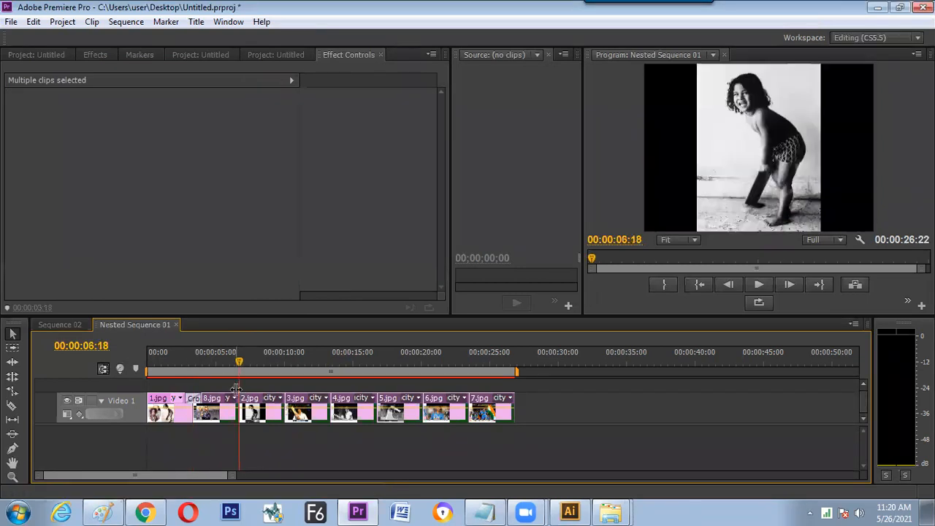
{"action": "key", "text": "ctrl+d"}
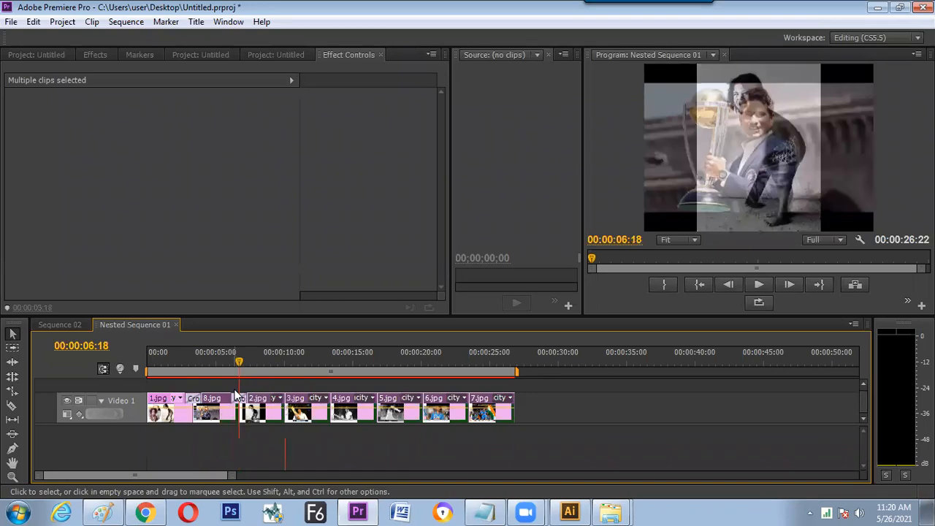
{"action": "key", "text": "Down"}
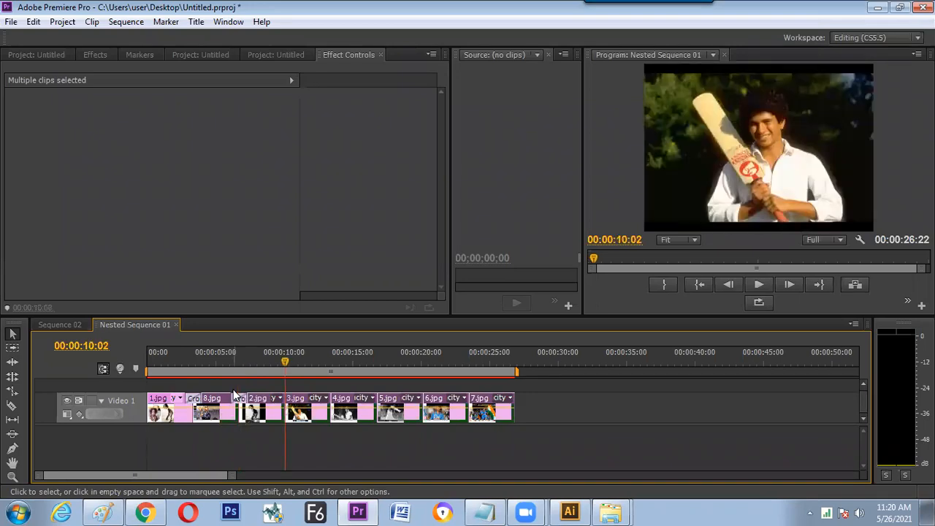
{"action": "key", "text": "ctrl+d"}
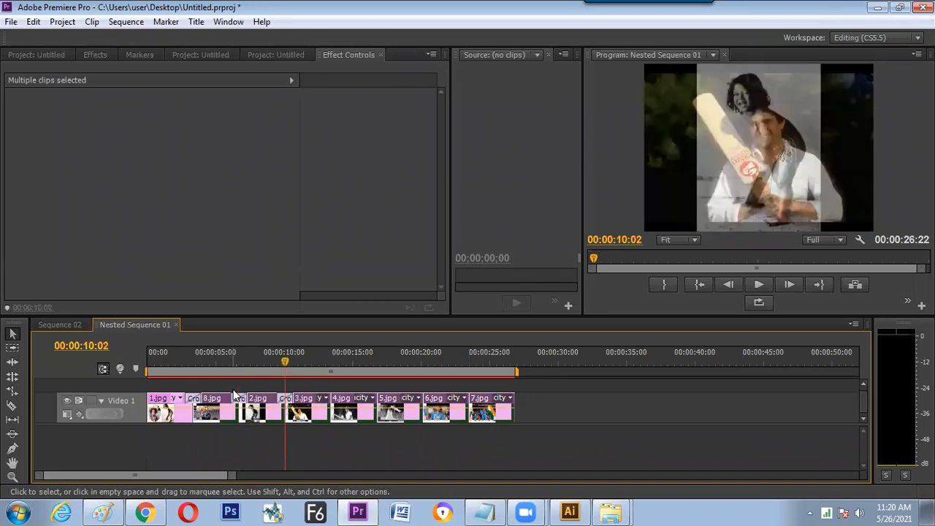
{"action": "key", "text": "Down"}
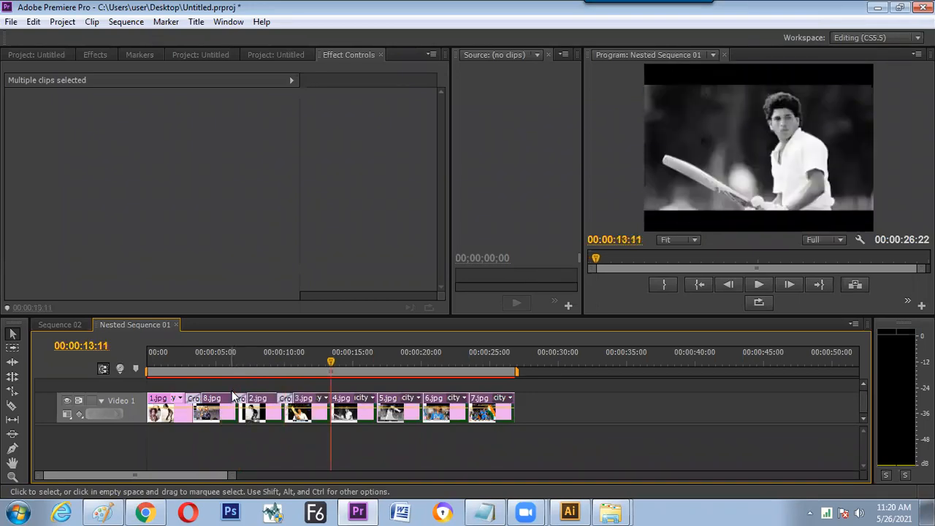
{"action": "key", "text": "ctrl+d"}
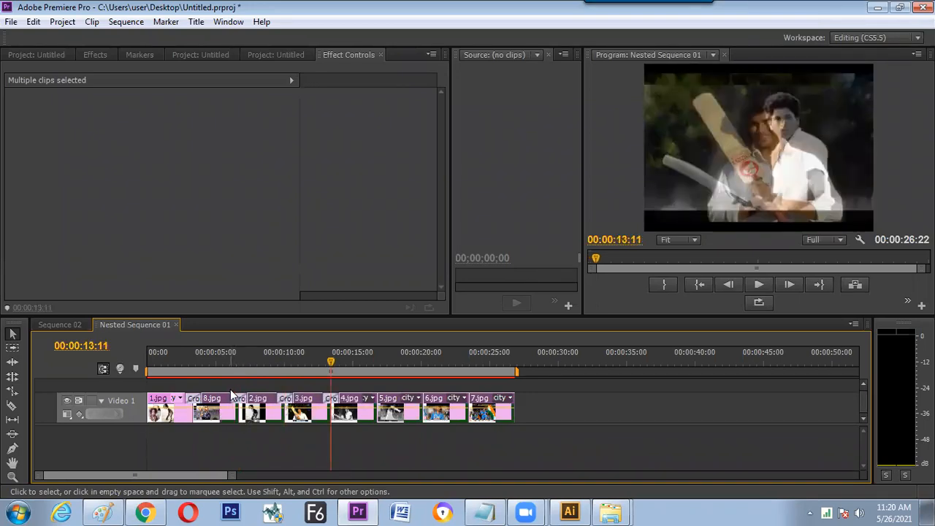
{"action": "key", "text": "Down"}
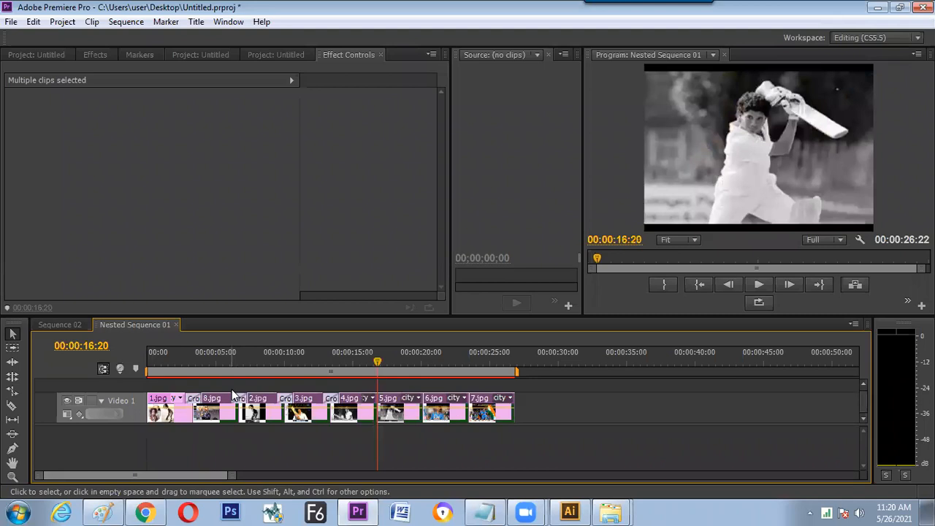
{"action": "key", "text": "ctrl+d"}
{"action": "key", "text": "Down"}
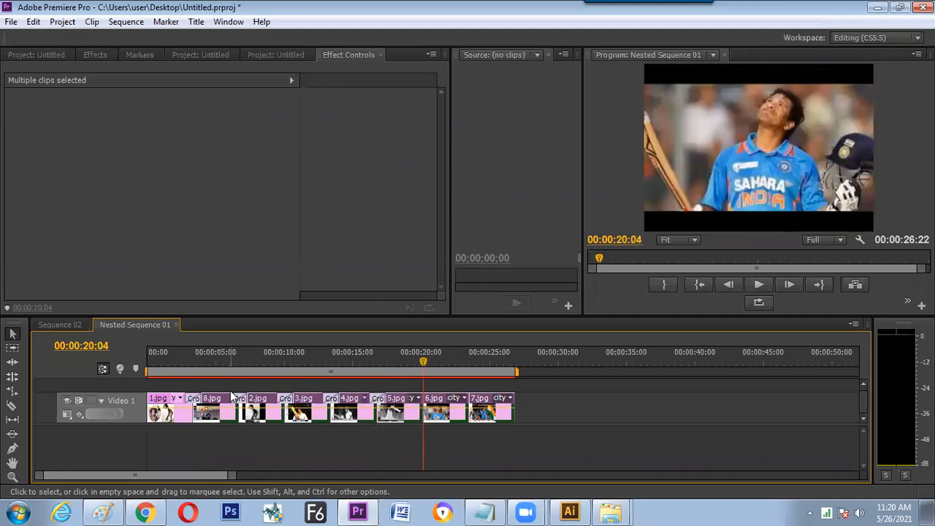
{"action": "key", "text": "ctrl+d"}
{"action": "key", "text": "Down"}
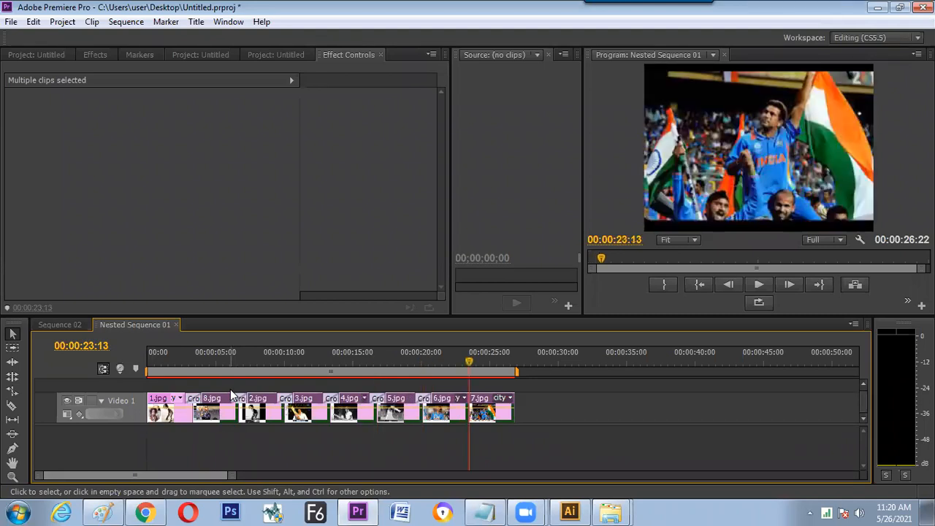
{"action": "key", "text": "ctrl+d"}
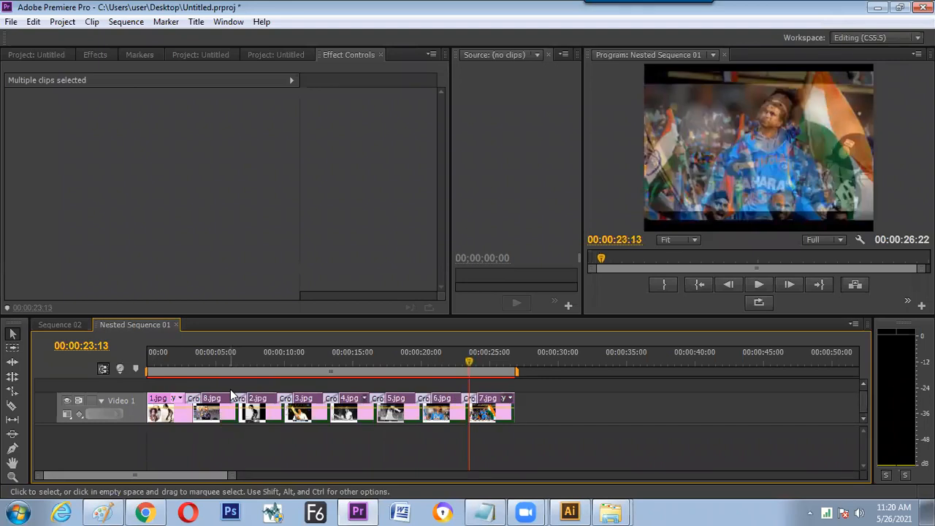
- Apply the default video transition at the end of 7.jpg and at the start of 1.jpg
{"action": "key", "text": "Down"}
{"action": "key", "text": "ctrl+d"}
{"action": "key", "text": "Up"}
{"action": "key", "text": "Home"}
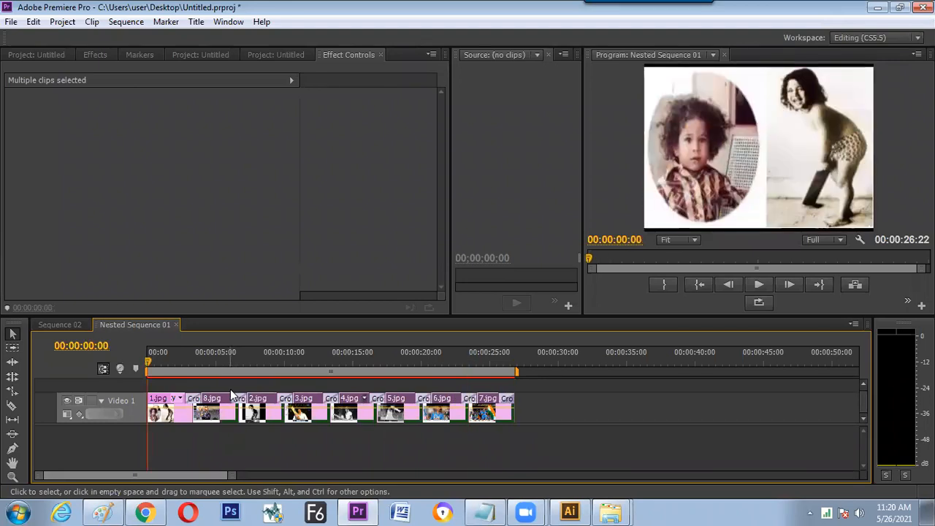
{"action": "key", "text": "ctrl+d"}
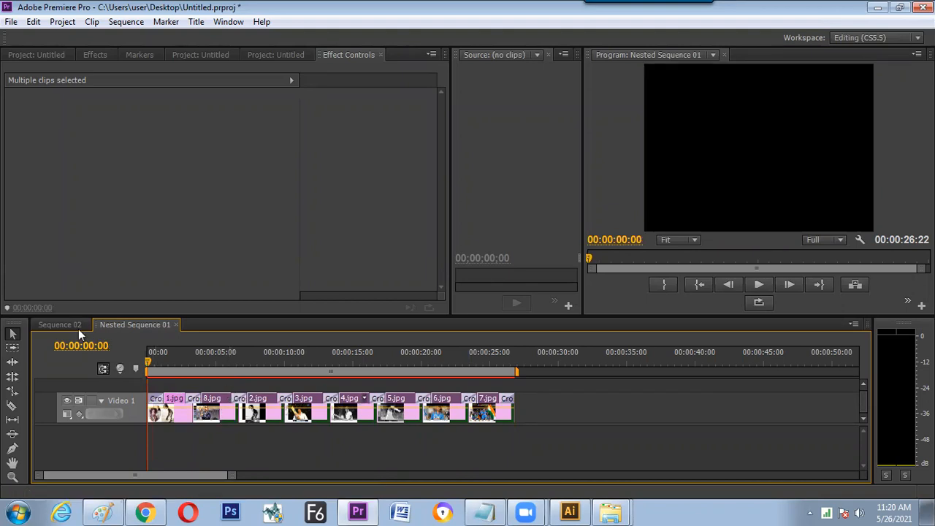
- Play back Sequence 02 from near the start to check the title and the slideshow's transitions
{"action": "left_click", "coordinate": [71, 325]}
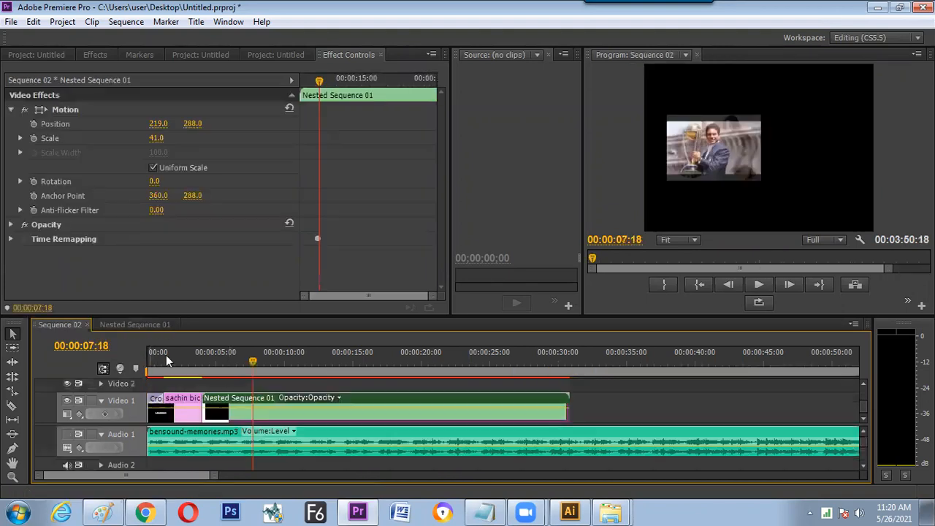
{"action": "left_click", "coordinate": [167, 371]}
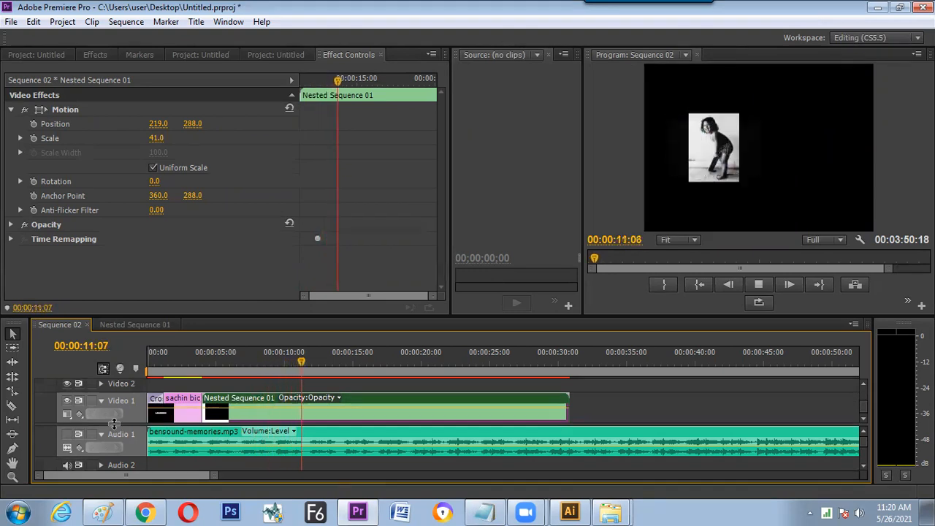
{"action": "key", "text": "space"}
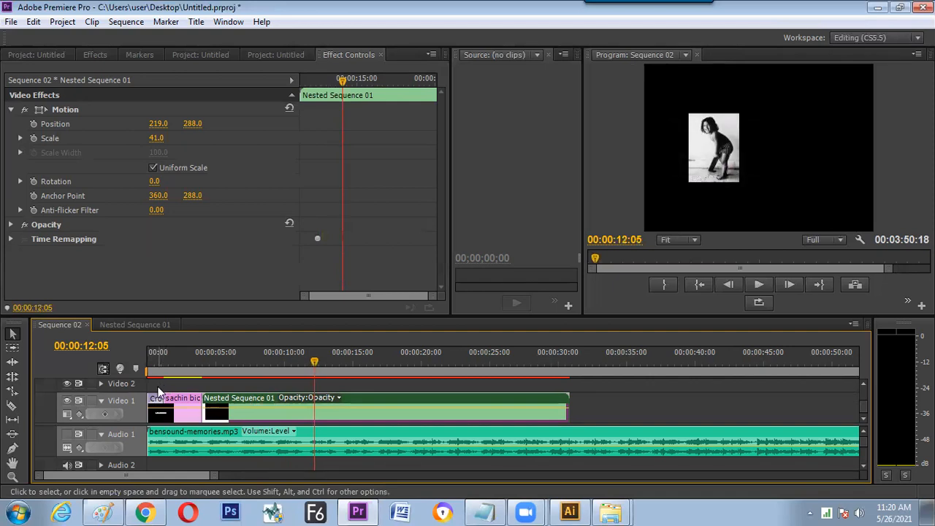
- Apply the default video transition between the sachin bio title and the nested clip at 00:00:04:00 in Sequence 02
{"action": "left_click", "coordinate": [201, 361]}
{"action": "left_click", "coordinate": [184, 417]}
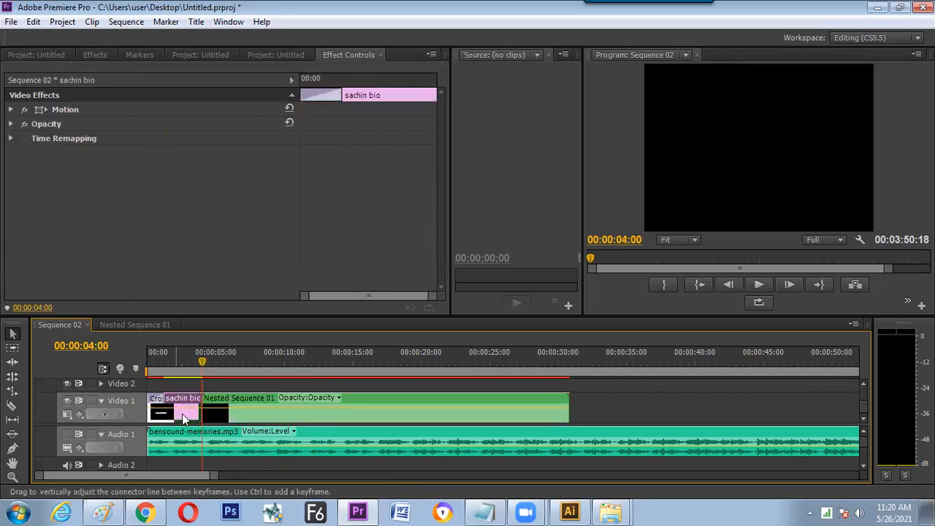
{"action": "mouse_move", "coordinate": [202, 366]}
{"action": "left_mouse_down"}
{"action": "mouse_move", "coordinate": [189, 369]}
{"action": "mouse_move", "coordinate": [202, 369]}
{"action": "left_mouse_up"}
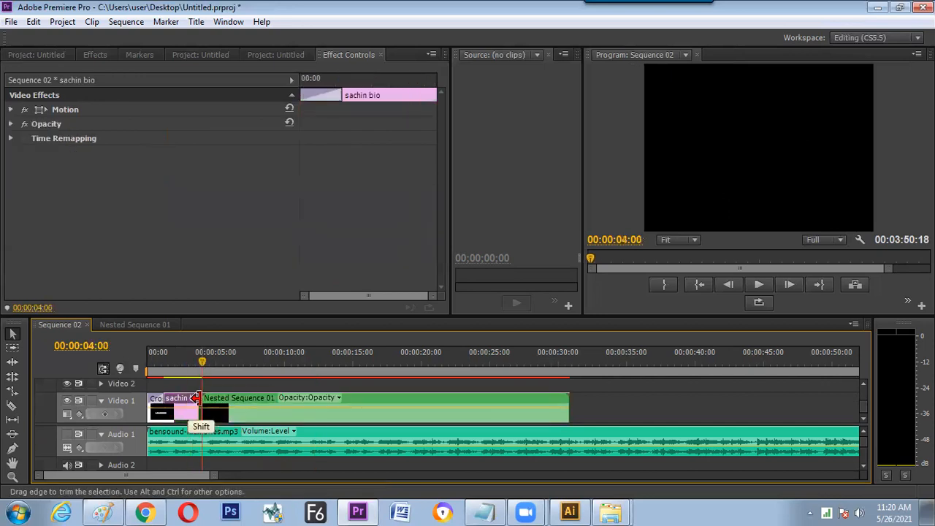
{"action": "key", "text": "ctrl+d"}
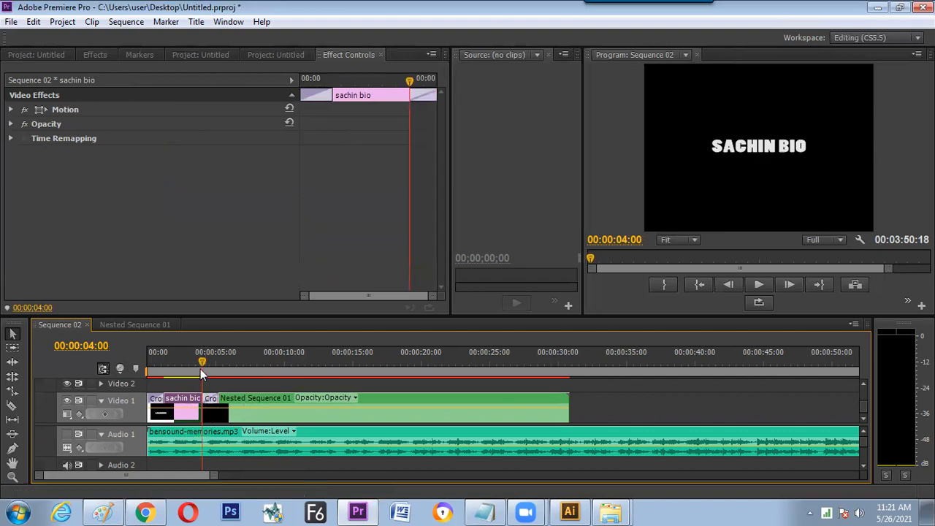
- Undo the transition at 00:00:04:00, apply the default transition to the sachin bio title's end alone, and butt the nested clip back against it
{"action": "left_click_drag", "start_coordinate": [202, 361], "coordinate": [177, 363]}
{"action": "key", "text": "ctrl+z"}
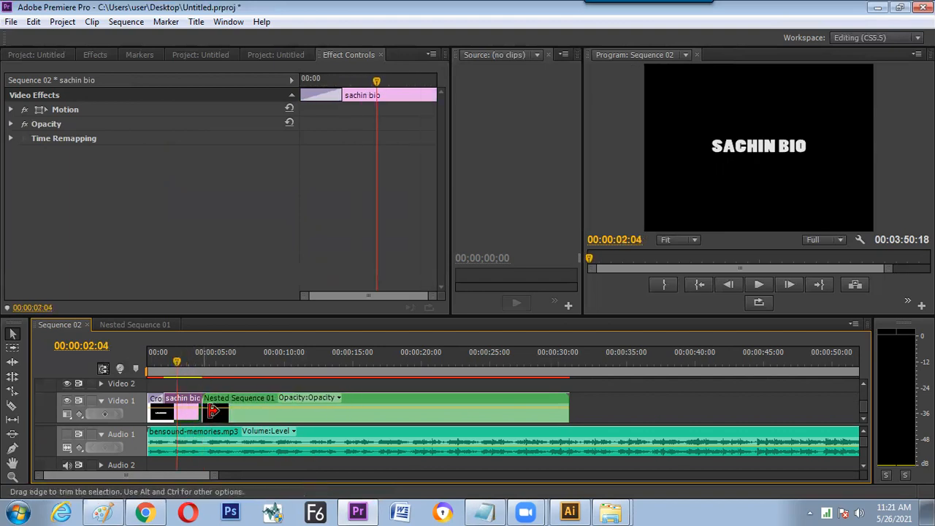
{"action": "left_click_drag", "start_coordinate": [213, 409], "coordinate": [251, 409]}
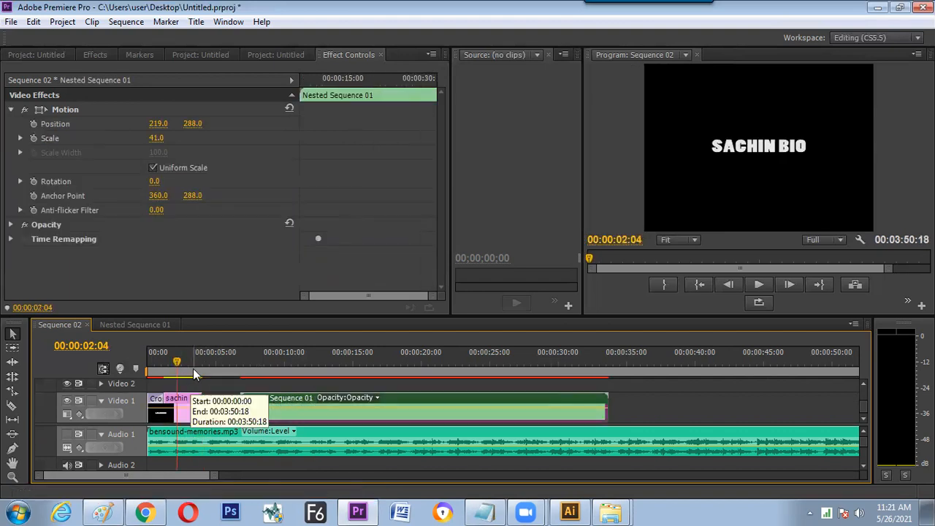
{"action": "key", "text": "Down"}
{"action": "key", "text": "ctrl+d"}
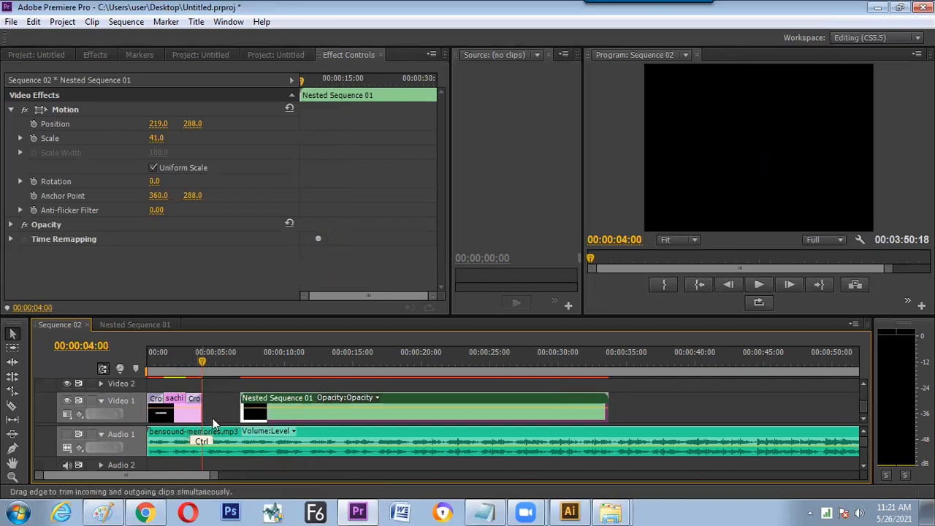
{"action": "left_click_drag", "start_coordinate": [271, 396], "coordinate": [216, 418]}
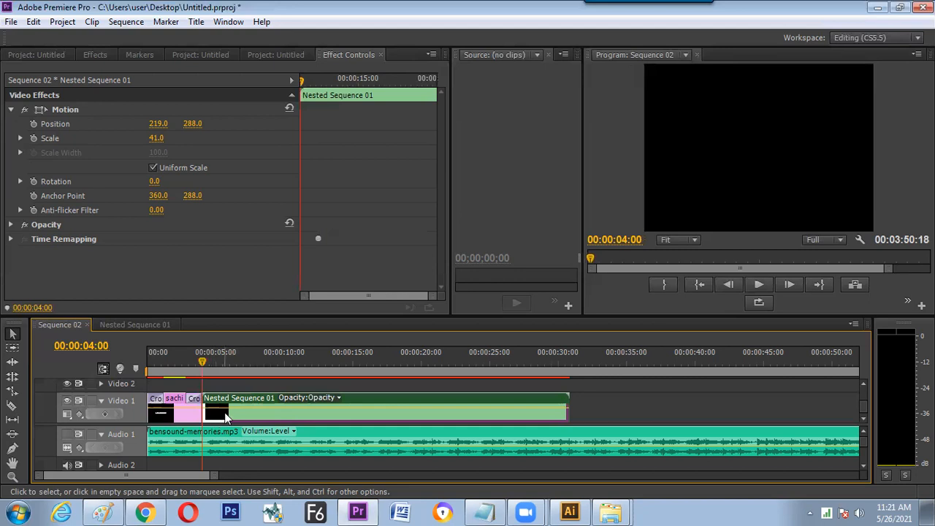
- Play and scrub the change from the sachin bio title to the nested slideshow, returning the playhead to 00:00:04:00
{"action": "key", "text": "space"}
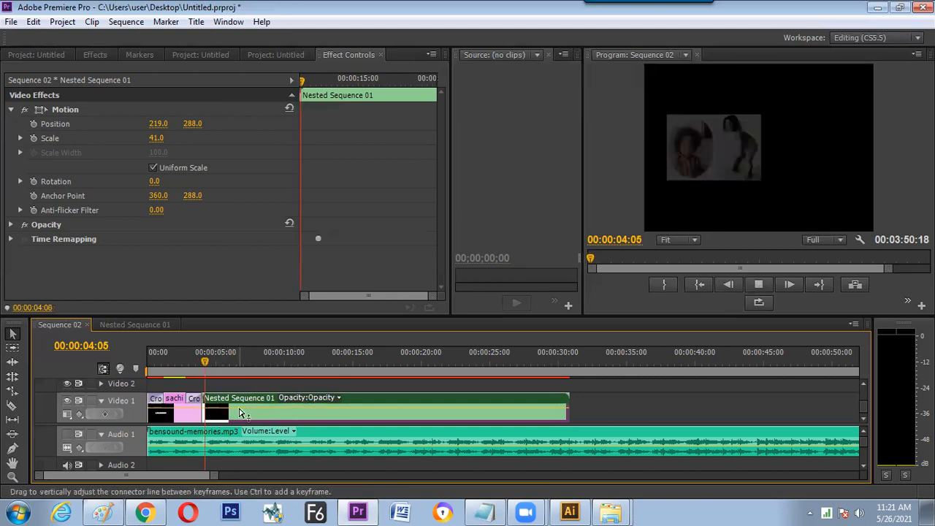
{"action": "key", "text": "space"}
{"action": "left_click", "coordinate": [174, 364]}
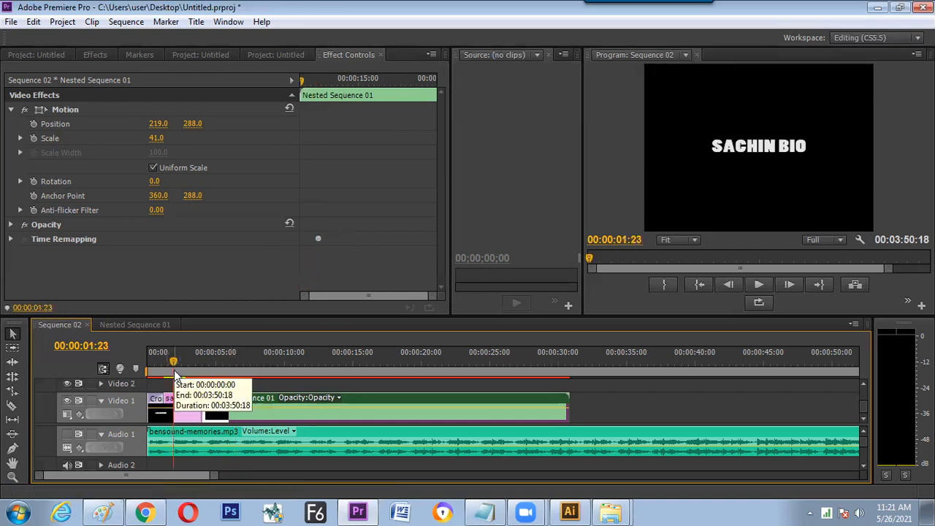
{"action": "left_click_drag", "start_coordinate": [174, 363], "coordinate": [228, 363]}
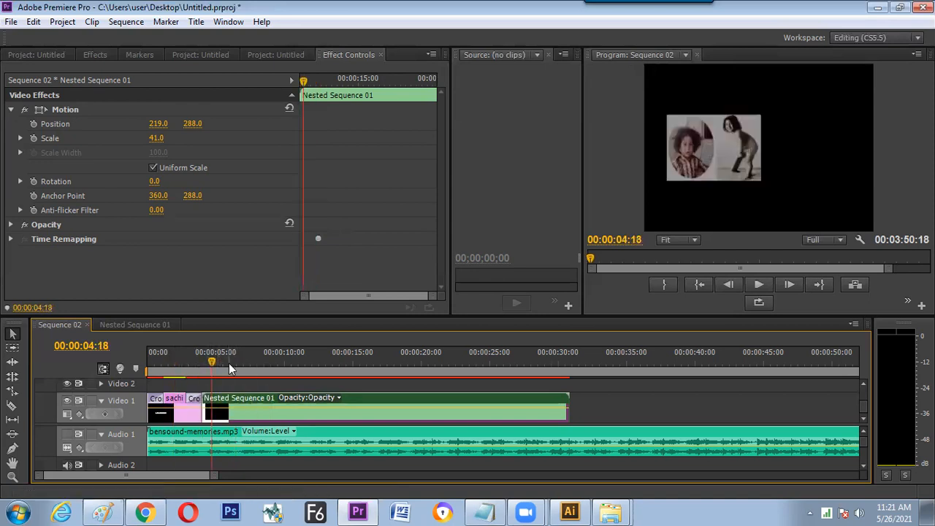
{"action": "left_click", "coordinate": [210, 434]}
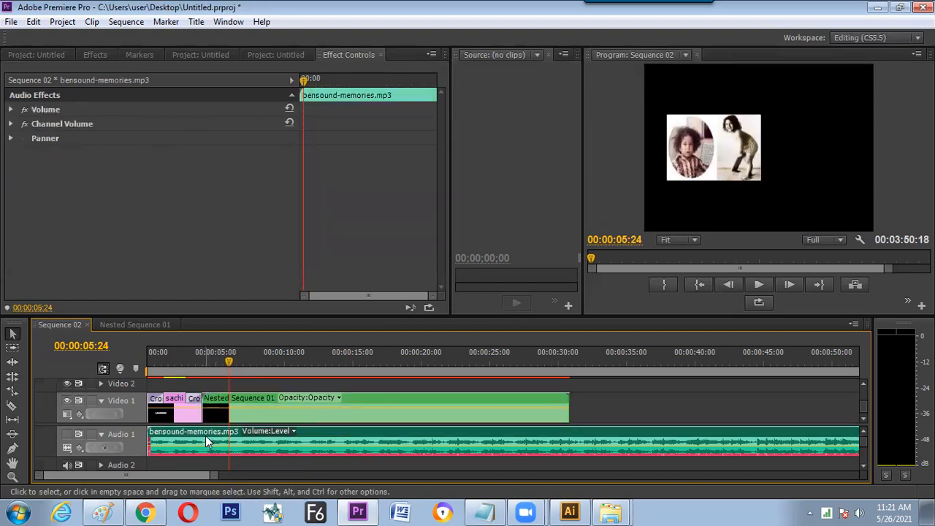
{"action": "left_click_drag", "start_coordinate": [279, 362], "coordinate": [202, 372]}
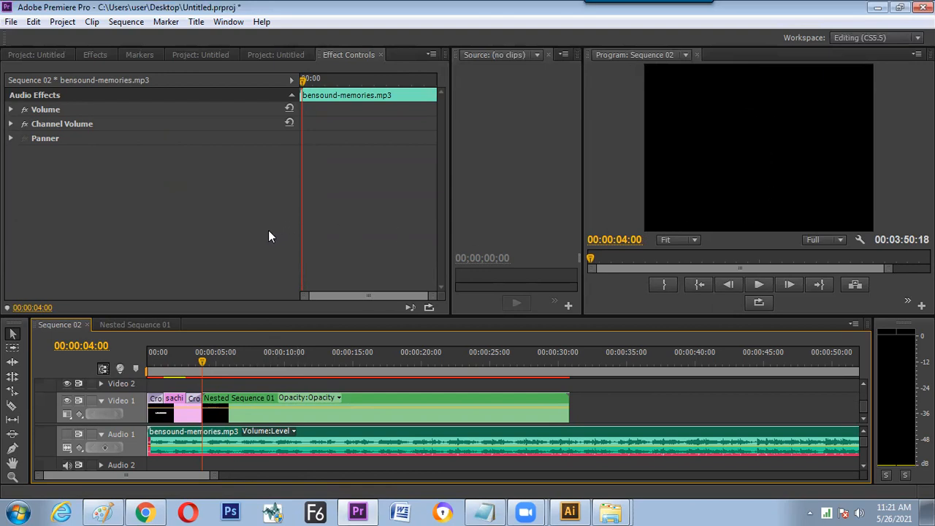
- Collapse the image and audio bins in the project and import the text folder from the sachin folder
{"action": "left_click", "coordinate": [51, 55]}
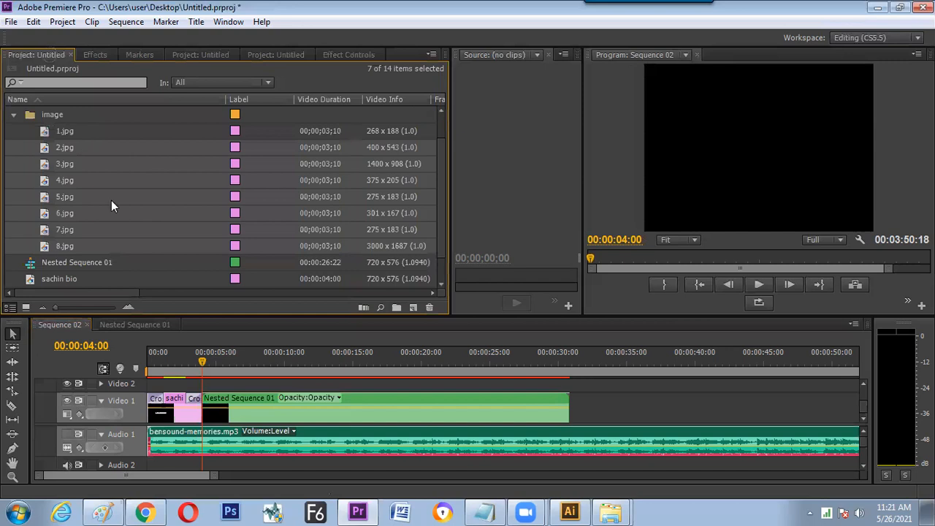
{"action": "left_click", "coordinate": [13, 116]}
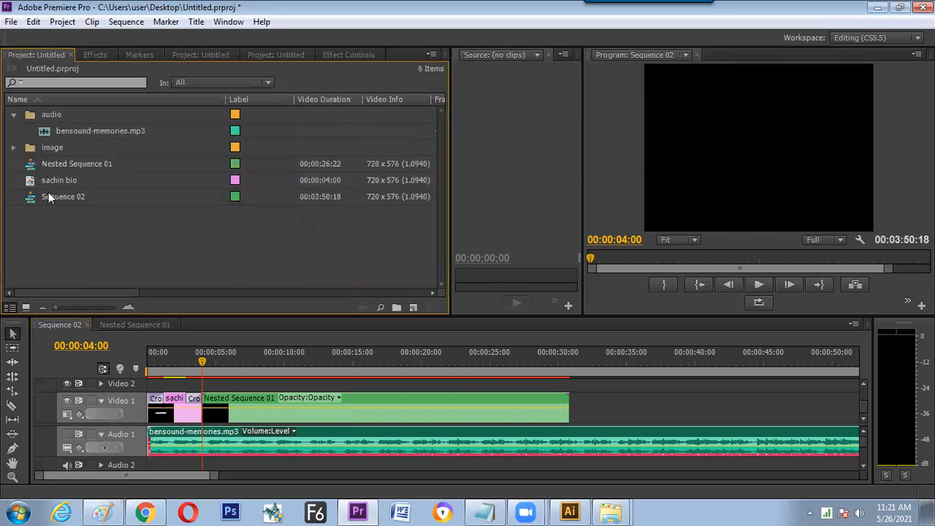
{"action": "left_click", "coordinate": [13, 115]}
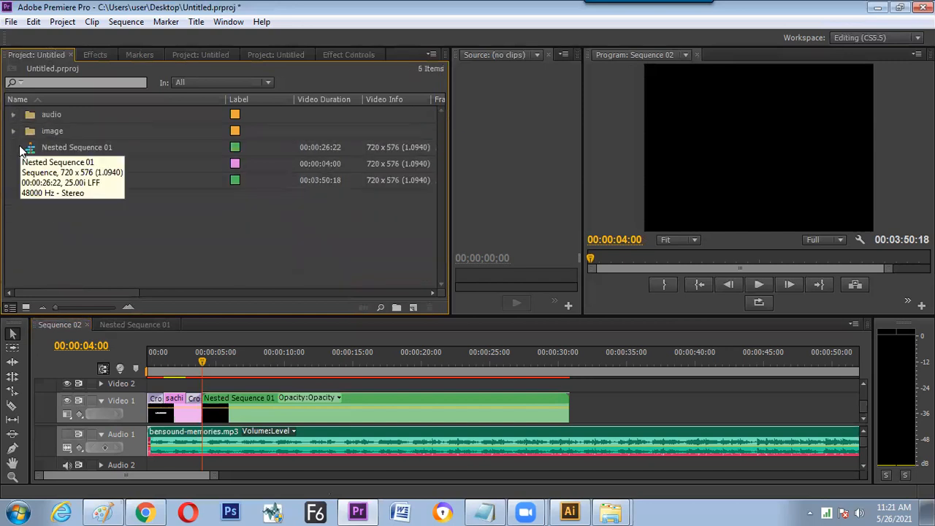
{"action": "double_click", "coordinate": [69, 238]}
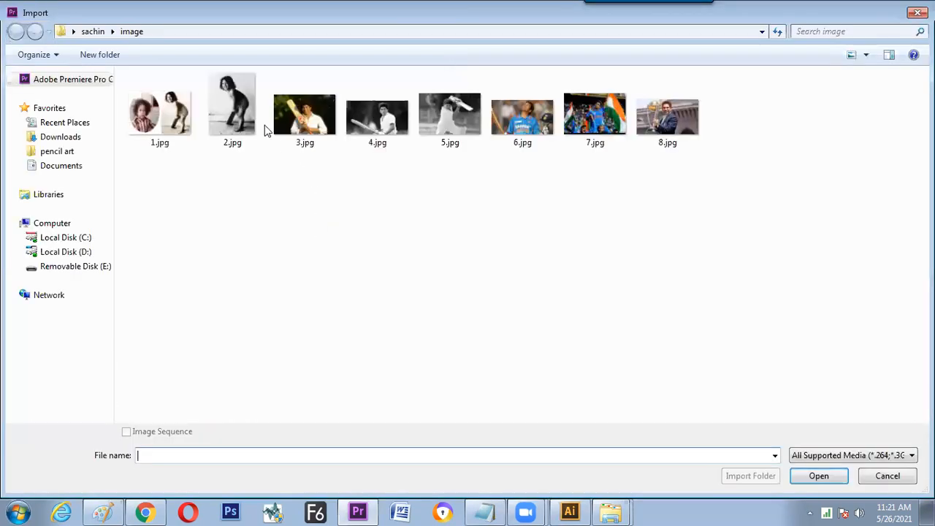
{"action": "left_click", "coordinate": [93, 32]}
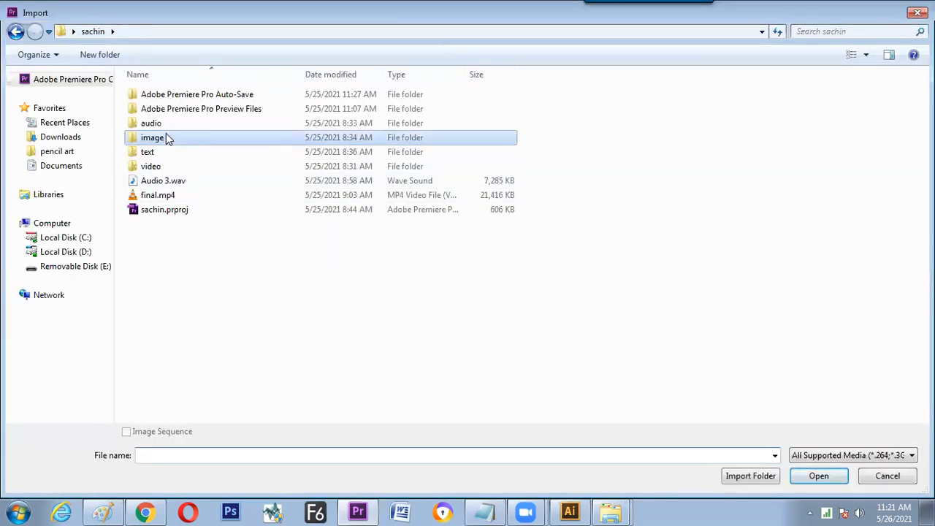
{"action": "left_click", "coordinate": [167, 152]}
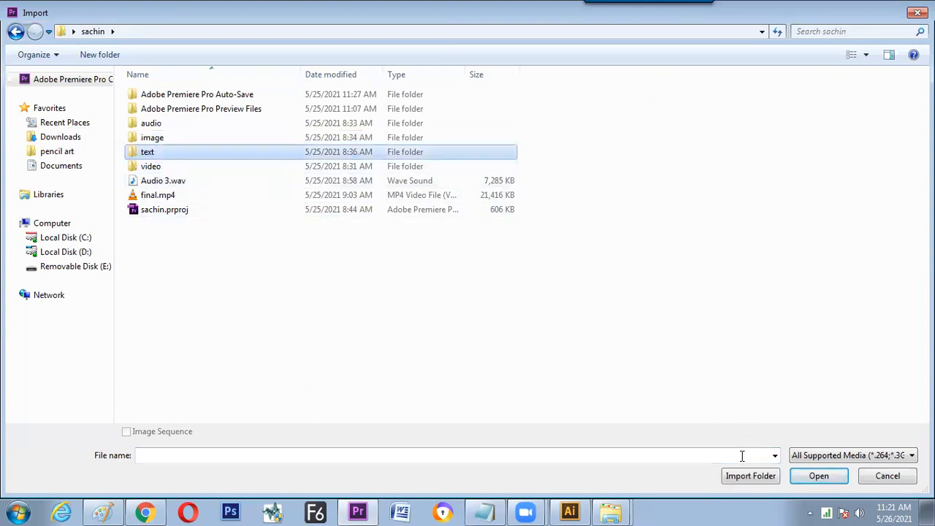
{"action": "left_click", "coordinate": [742, 478]}
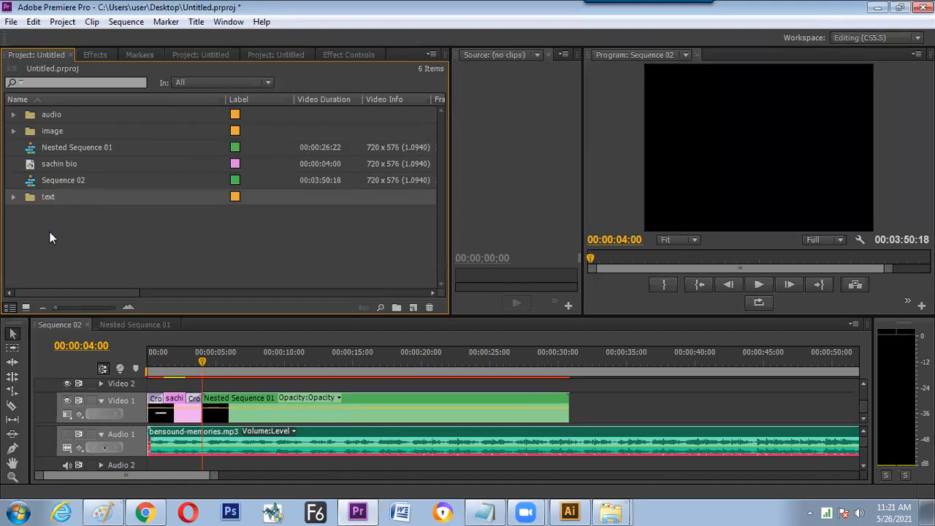
{"action": "left_click", "coordinate": [92, 226]}
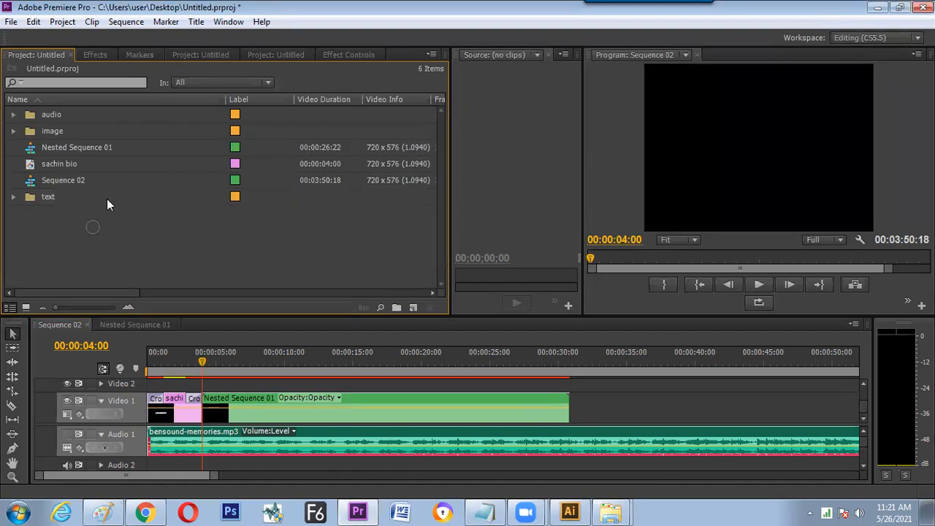
- Create a new default rolling title for the biography text
{"action": "left_click", "coordinate": [196, 21]}
{"action": "mouse_move", "coordinate": [194, 37]}
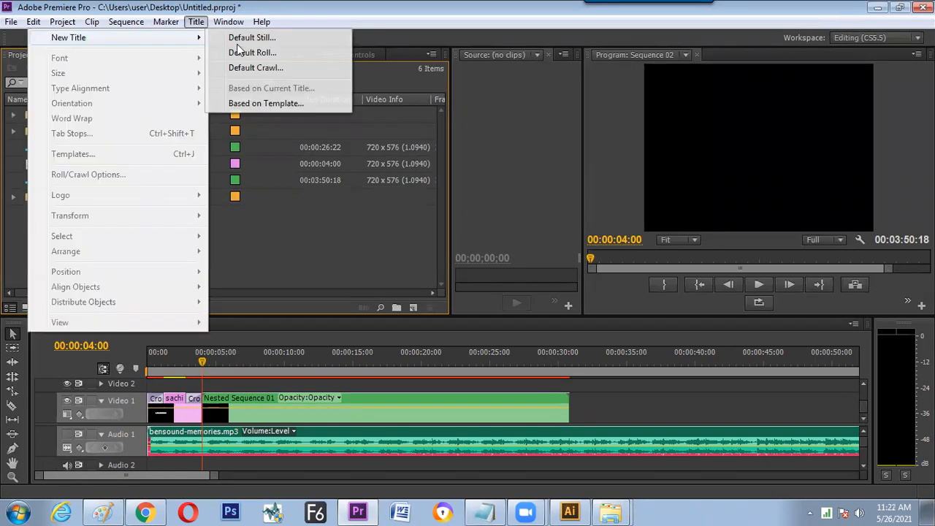
{"action": "left_click", "coordinate": [285, 53]}
{"action": "left_click_drag", "start_coordinate": [401, 174], "coordinate": [521, 159]}
{"action": "left_click", "coordinate": [587, 301]}
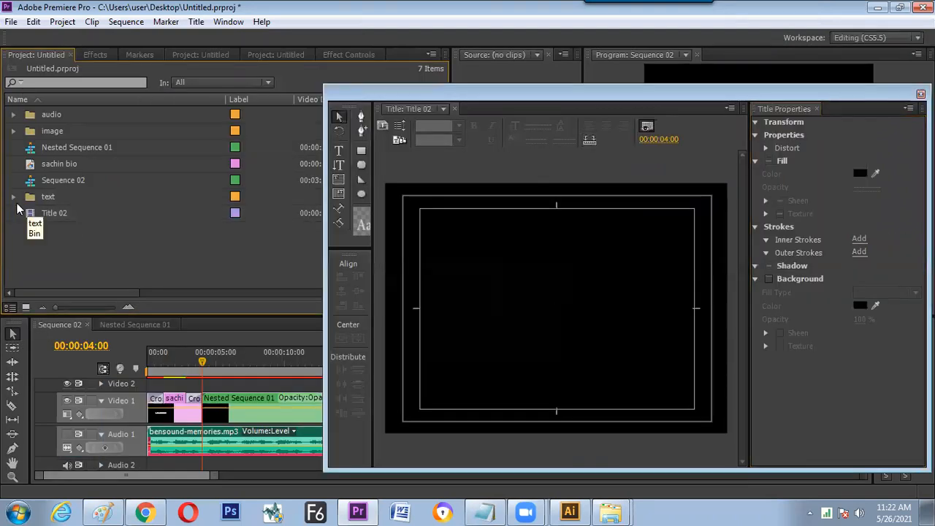
- Copy the entire biography text from New Text Document.txt in the text bin, and close the document
{"action": "left_click_drag", "start_coordinate": [63, 227], "coordinate": [56, 209]}
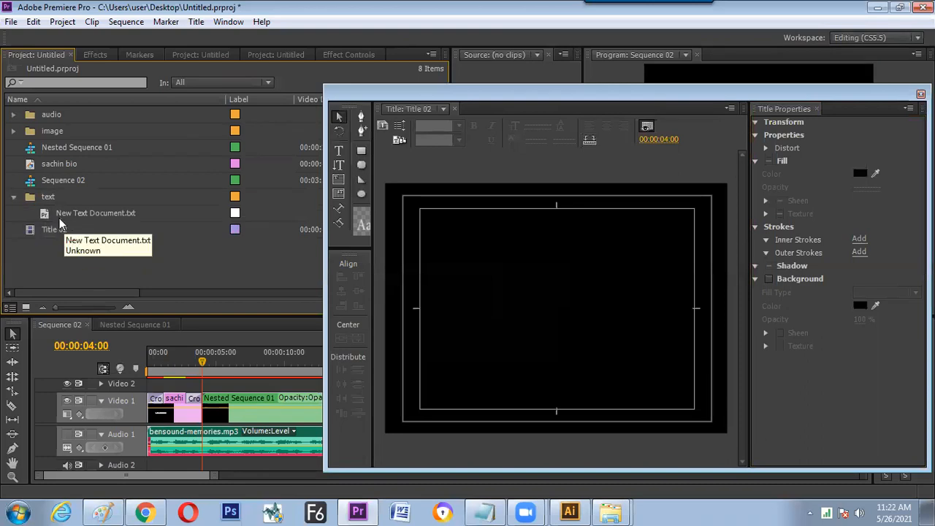
{"action": "double_click", "coordinate": [59, 219]}
{"action": "left_click_drag", "start_coordinate": [578, 28], "coordinate": [201, 81]}
{"action": "left_click", "coordinate": [376, 359], "text": "shift"}
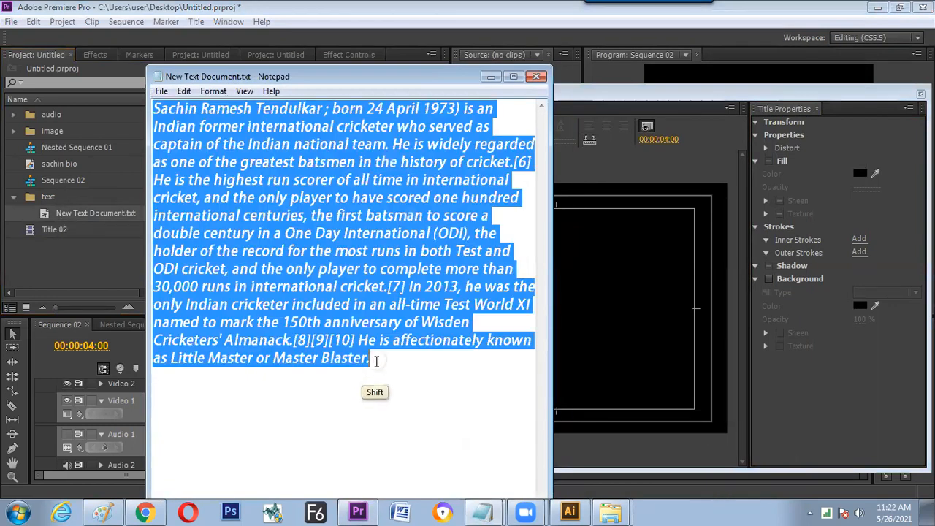
{"action": "key", "text": "ctrl+c"}
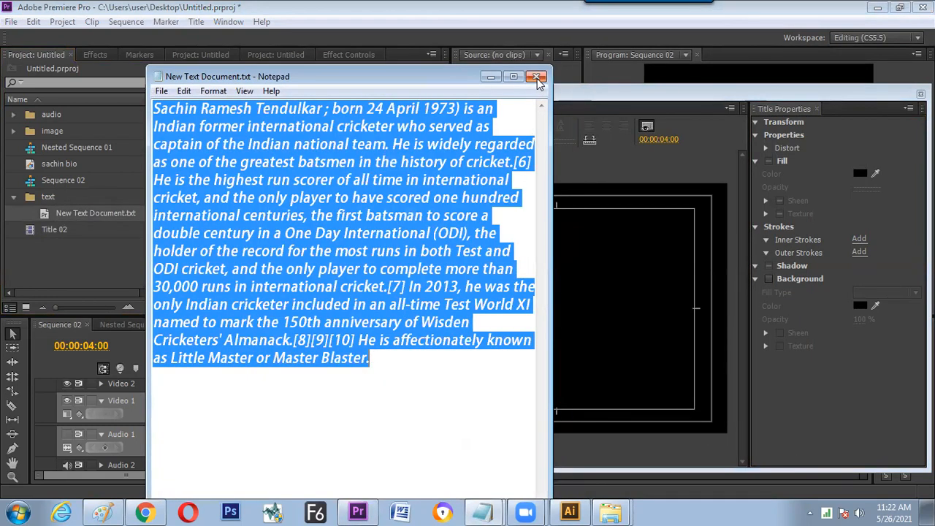
{"action": "left_click", "coordinate": [538, 77]}
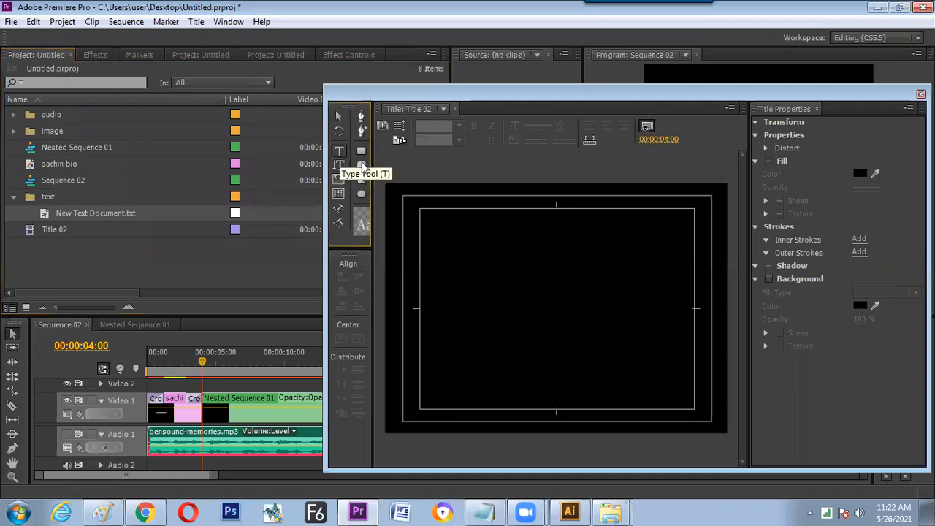
- Draw a text box about 310 wide and 518 high on the title's right half, set font size 61, and paste the biography
{"action": "left_click", "coordinate": [560, 213]}
{"action": "left_click_drag", "start_coordinate": [628, 338], "coordinate": [696, 440]}
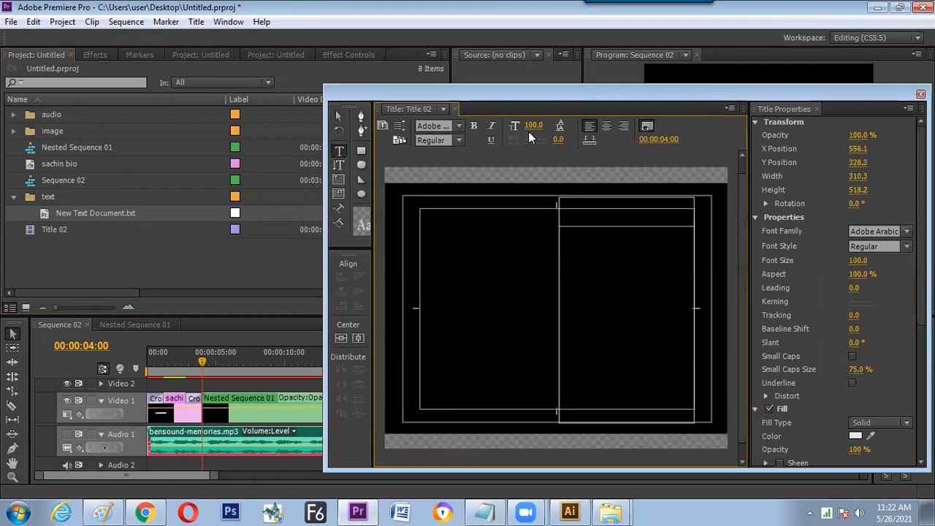
{"action": "left_click_drag", "start_coordinate": [534, 125], "coordinate": [505, 125]}
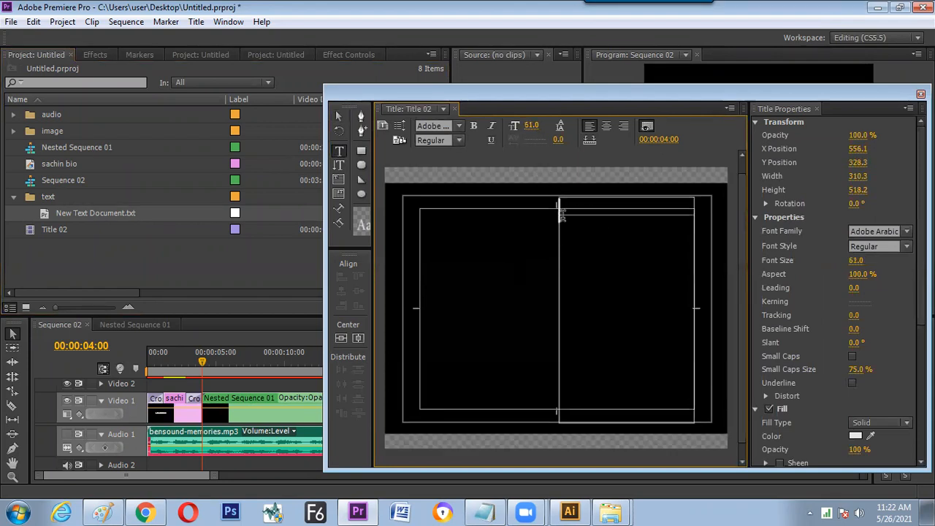
{"action": "key", "text": "ctrl+v"}
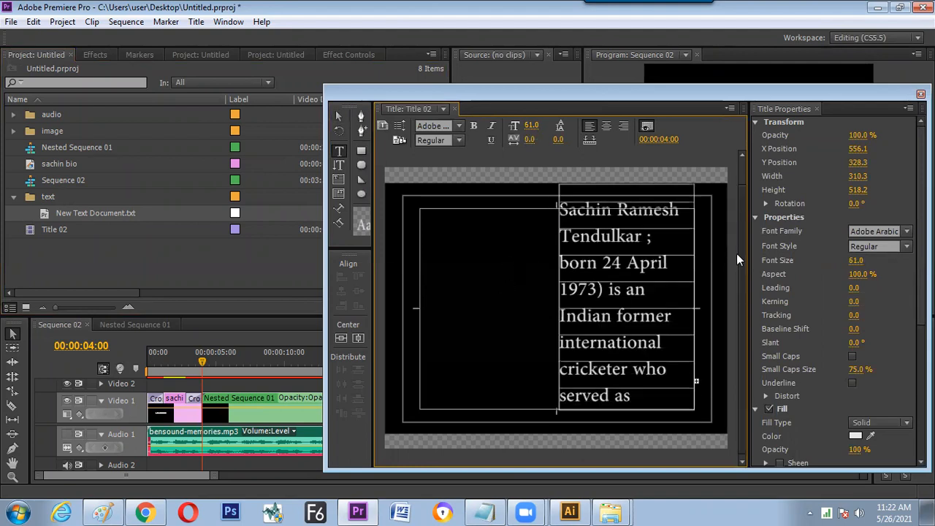
- Extend the biography text box downward in repeated stages to a height of about 2389, keeping its width
{"action": "scroll", "coordinate": [737, 253], "scroll_direction": "down", "scroll_amount": 1}
{"action": "left_click", "coordinate": [338, 117]}
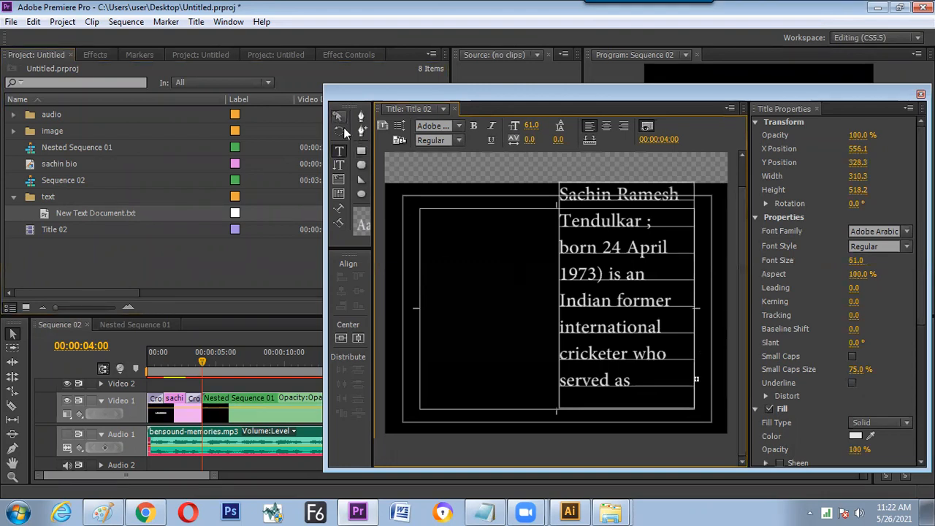
{"action": "left_click_drag", "start_coordinate": [626, 411], "coordinate": [632, 451]}
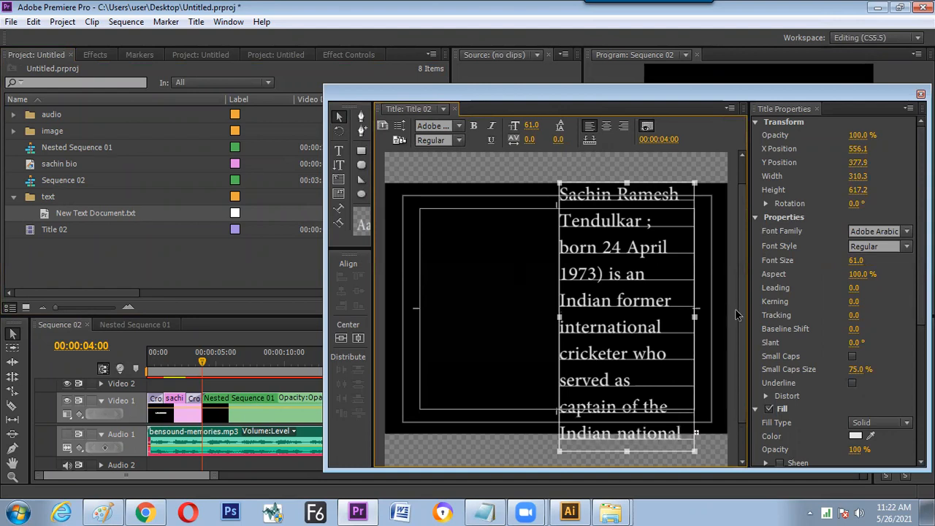
{"action": "scroll", "coordinate": [739, 344], "scroll_direction": "down", "scroll_amount": 3}
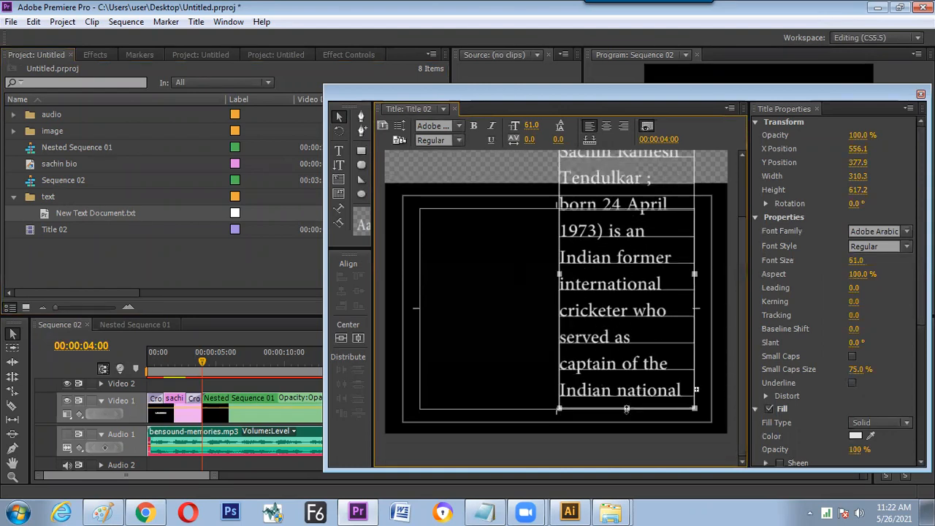
{"action": "left_click_drag", "start_coordinate": [630, 441], "coordinate": [648, 509]}
{"action": "scroll", "coordinate": [744, 332], "scroll_direction": "down", "scroll_amount": 3}
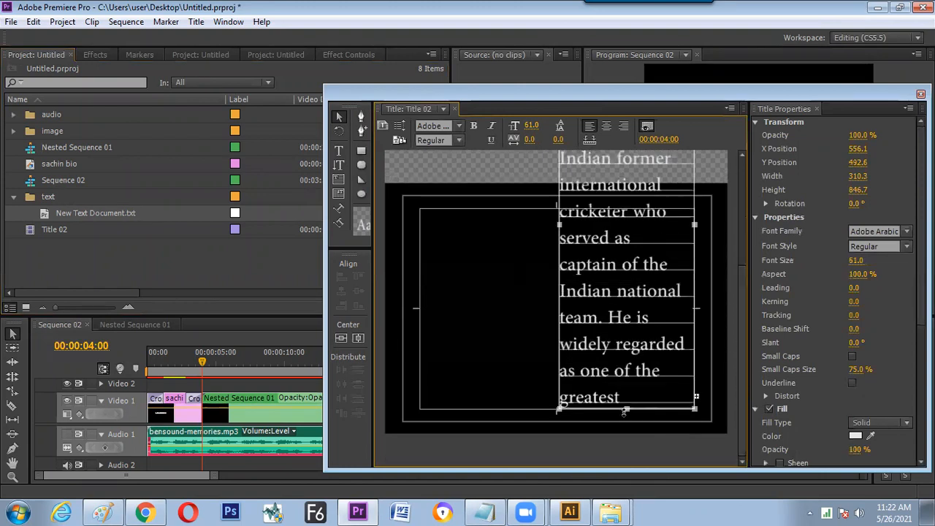
{"action": "left_click_drag", "start_coordinate": [626, 410], "coordinate": [648, 507]}
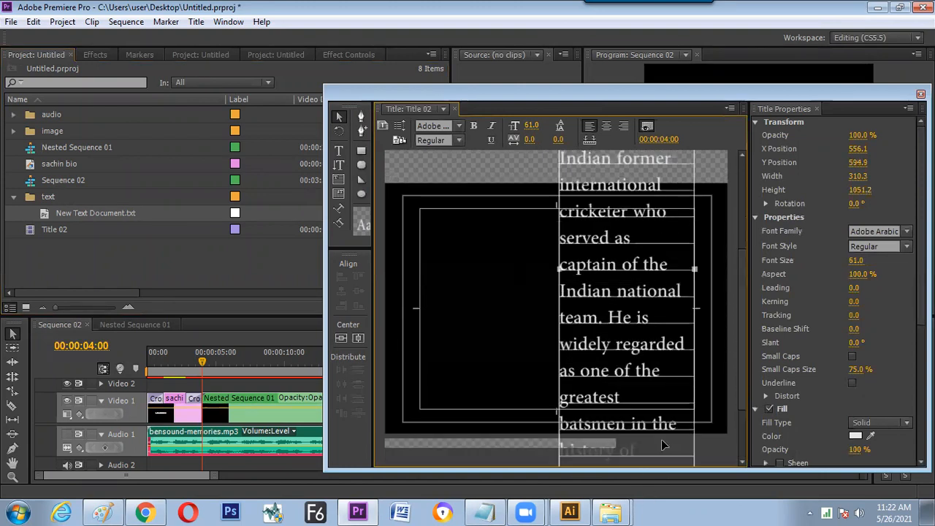
{"action": "left_click_drag", "start_coordinate": [742, 342], "coordinate": [743, 409]}
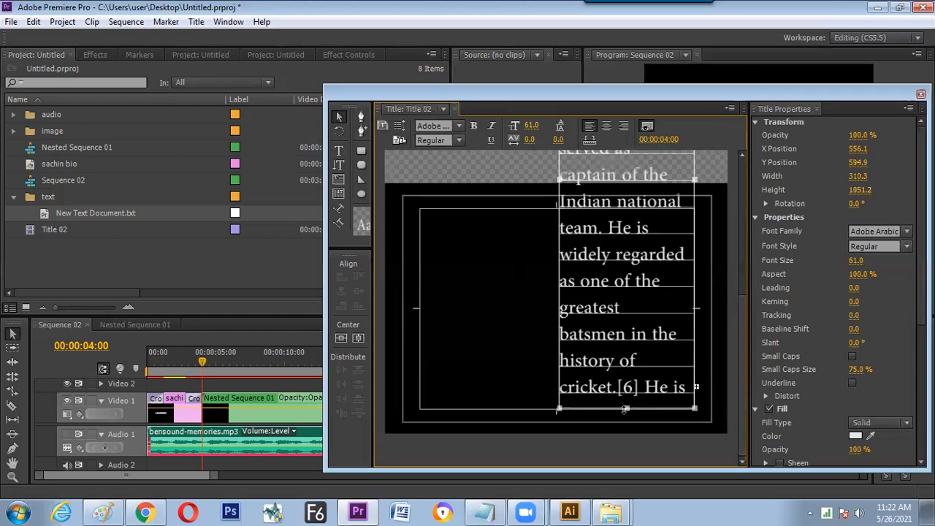
{"action": "left_click_drag", "start_coordinate": [638, 482], "coordinate": [639, 494]}
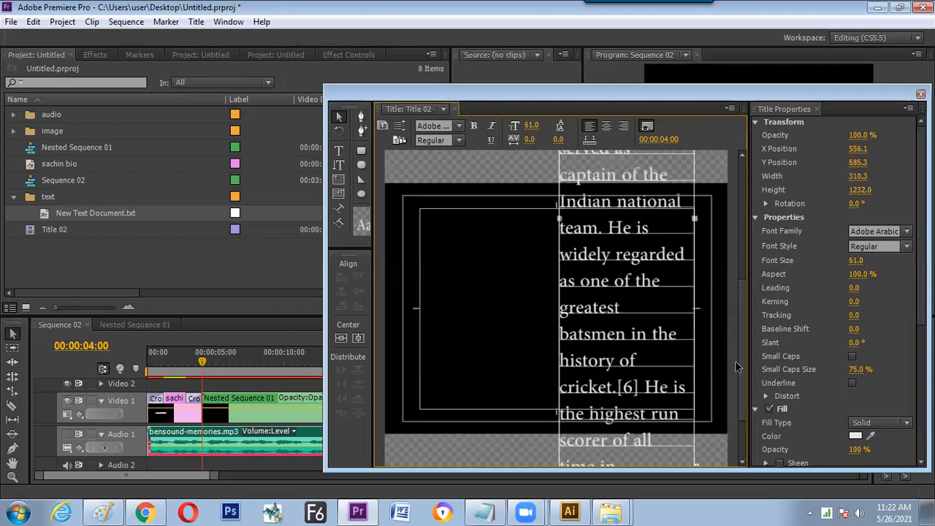
{"action": "left_click_drag", "start_coordinate": [743, 364], "coordinate": [740, 436]}
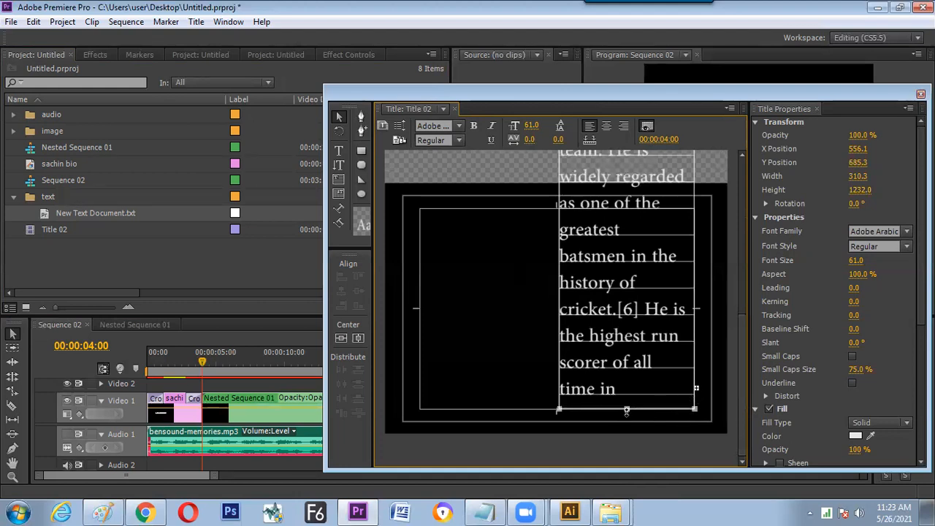
{"action": "left_click_drag", "start_coordinate": [627, 411], "coordinate": [633, 500]}
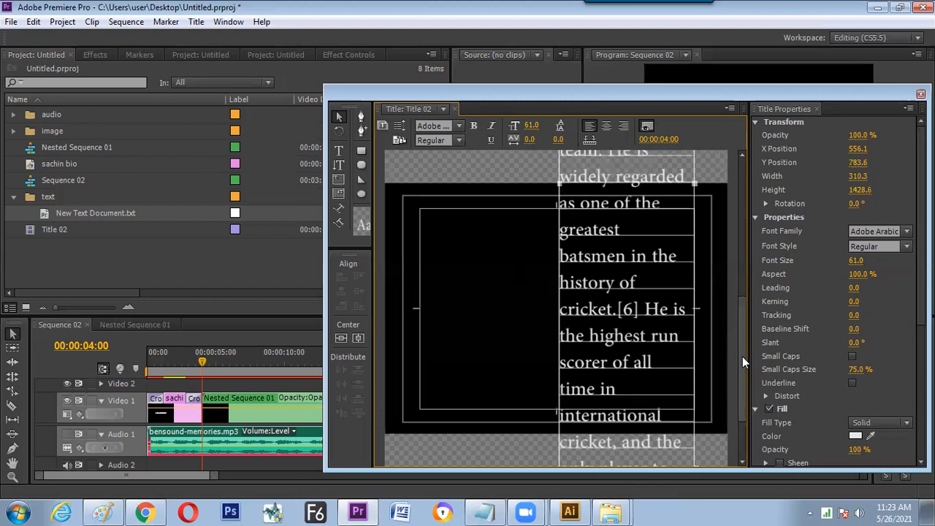
{"action": "scroll", "coordinate": [742, 400], "scroll_direction": "down", "scroll_amount": 3}
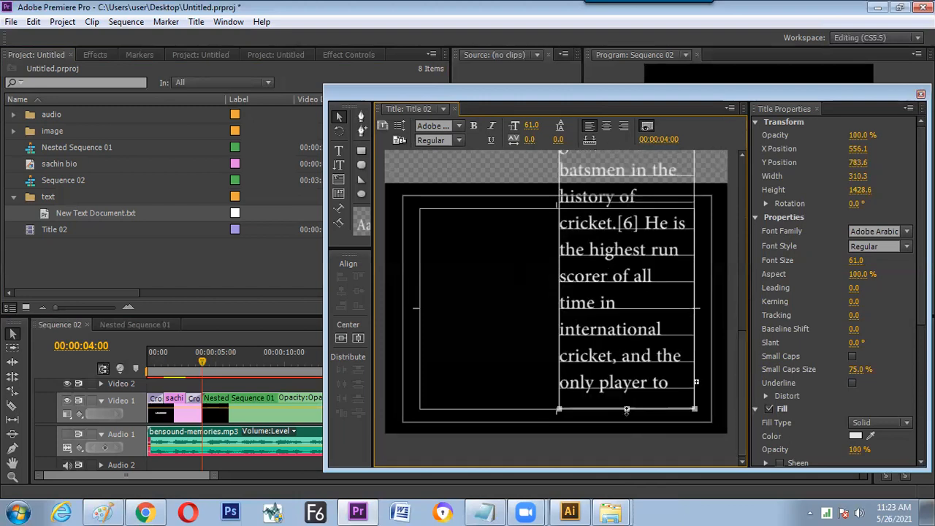
{"action": "left_click_drag", "start_coordinate": [628, 468], "coordinate": [627, 506]}
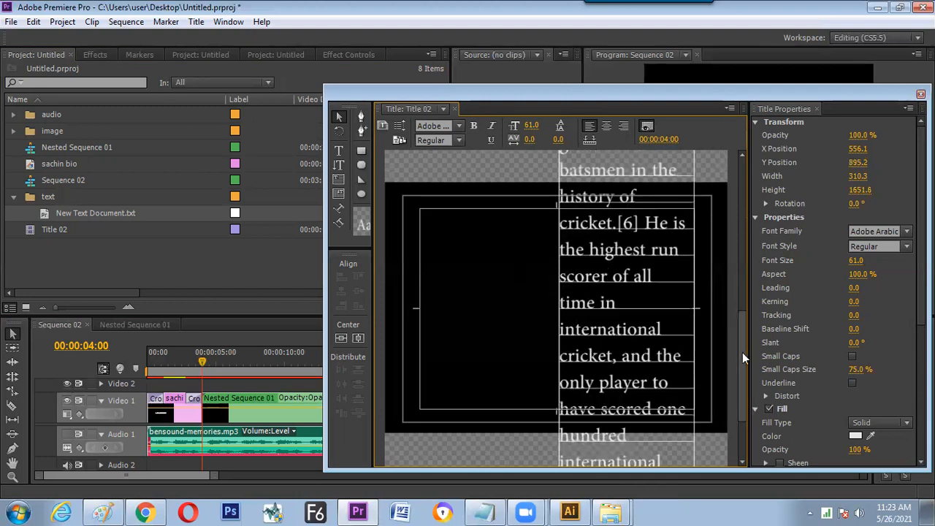
{"action": "left_click_drag", "start_coordinate": [742, 353], "coordinate": [737, 426]}
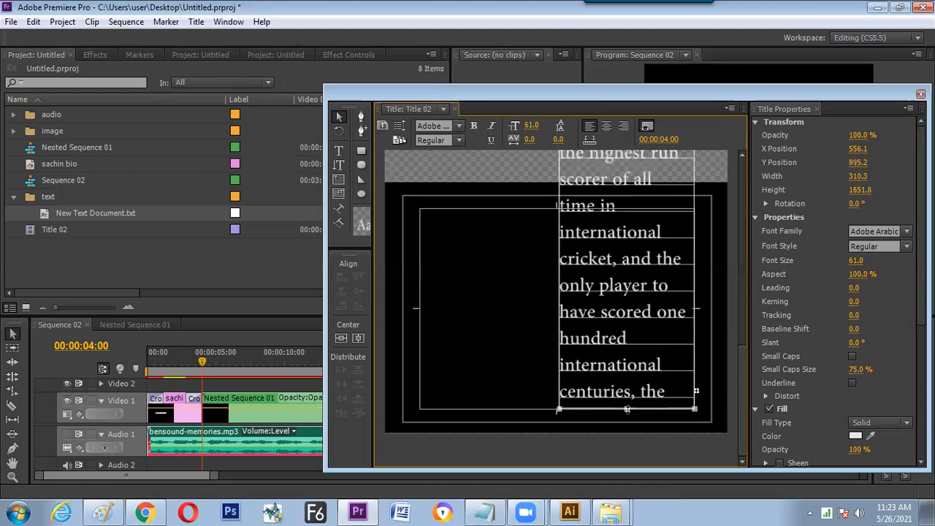
{"action": "left_click_drag", "start_coordinate": [744, 385], "coordinate": [739, 435]}
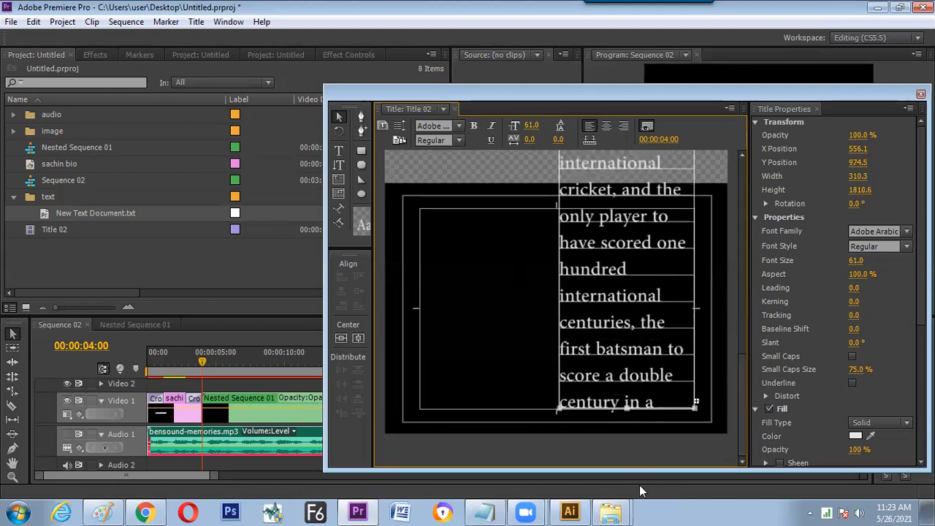
{"action": "left_click_drag", "start_coordinate": [744, 380], "coordinate": [726, 457]}
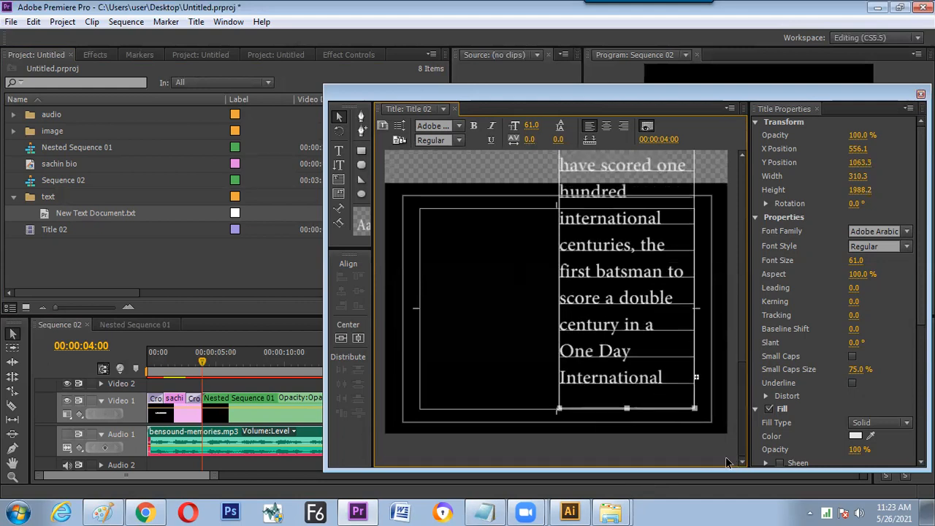
{"action": "left_click_drag", "start_coordinate": [635, 490], "coordinate": [635, 510]}
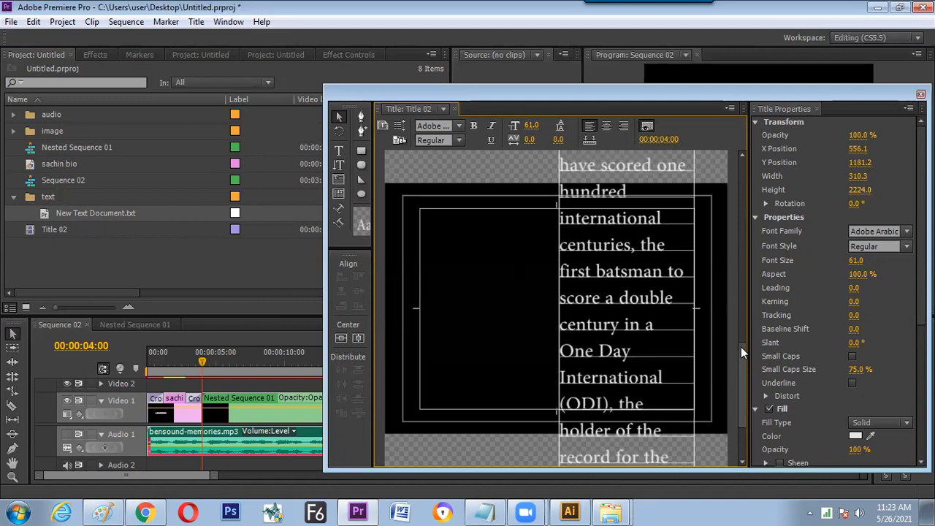
{"action": "left_click_drag", "start_coordinate": [741, 347], "coordinate": [743, 398]}
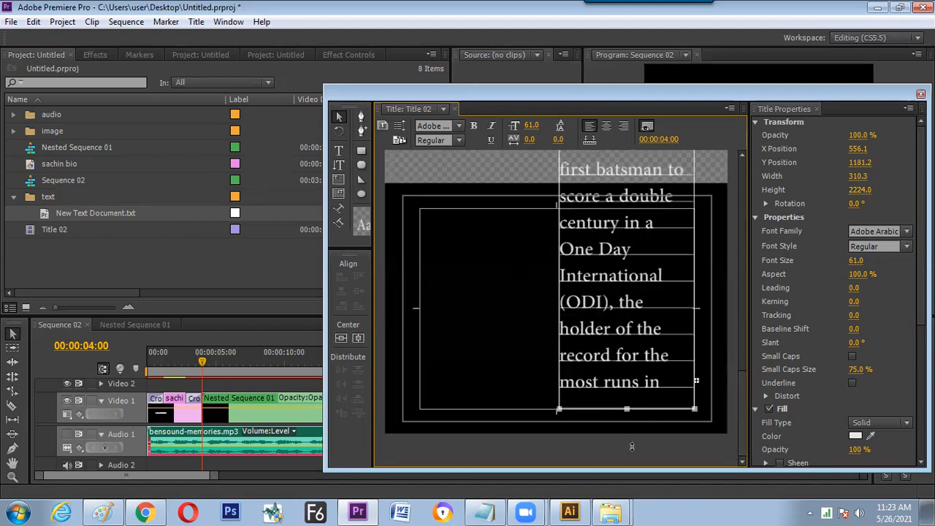
{"action": "left_click_drag", "start_coordinate": [632, 447], "coordinate": [633, 462]}
- Select the entire biography text and reduce its font size to 50
{"action": "double_click", "coordinate": [644, 330]}
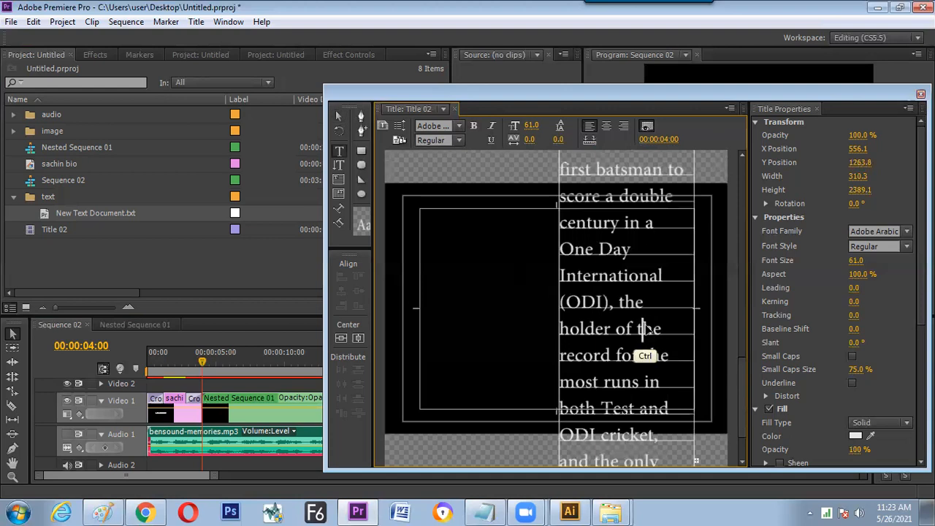
{"action": "key", "text": "ctrl+a"}
{"action": "left_click", "coordinate": [533, 125]}
{"action": "type", "text": "5"}
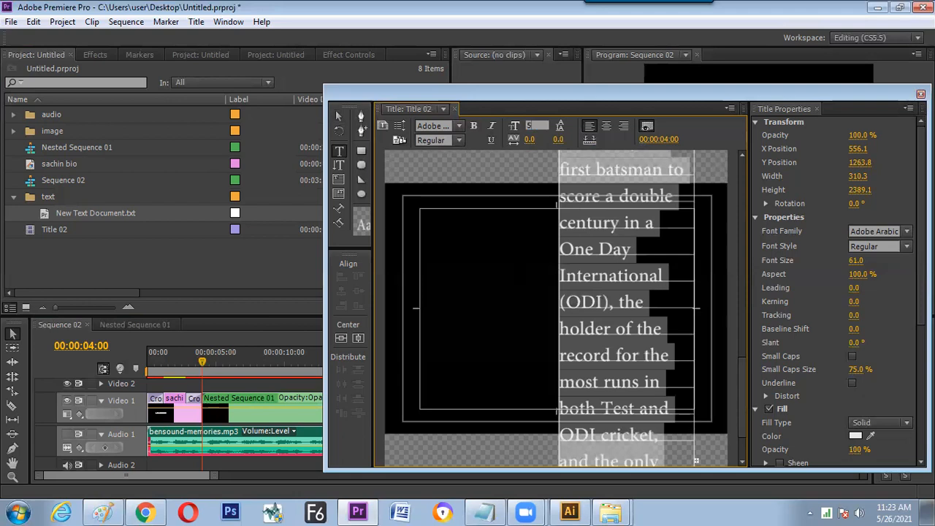
{"action": "type", "text": "5"}
{"action": "key", "text": "Return"}
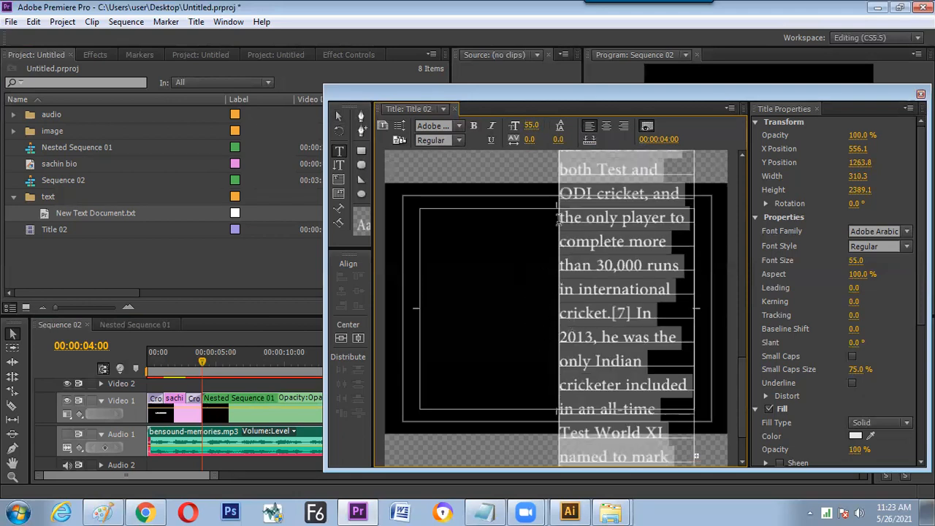
{"action": "left_click", "coordinate": [527, 128]}
{"action": "type", "text": "50"}
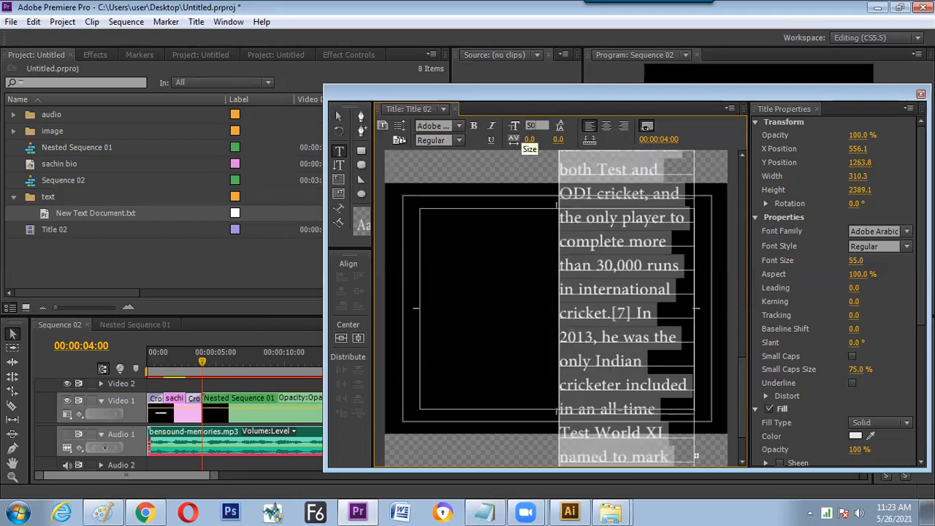
{"action": "key", "text": "Return"}
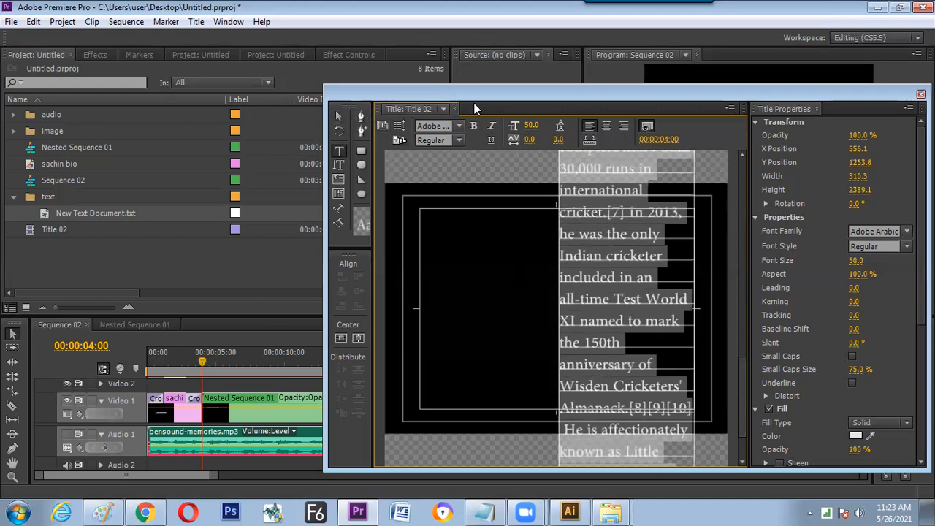
- Lengthen the biography text box to about 2543 high to fit the last line, and close the title editor
{"action": "left_click_drag", "start_coordinate": [475, 108], "coordinate": [494, 118]}
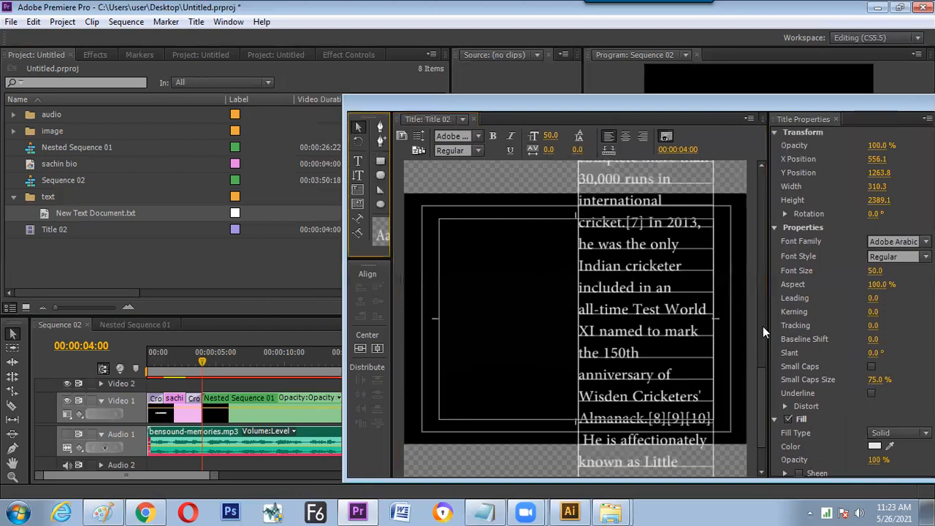
{"action": "left_click_drag", "start_coordinate": [761, 370], "coordinate": [763, 410]}
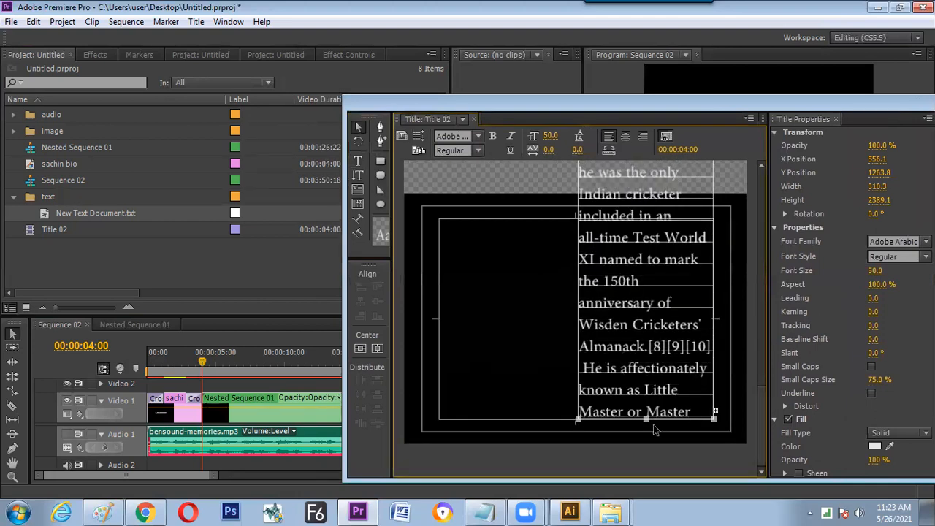
{"action": "left_click_drag", "start_coordinate": [647, 477], "coordinate": [647, 488]}
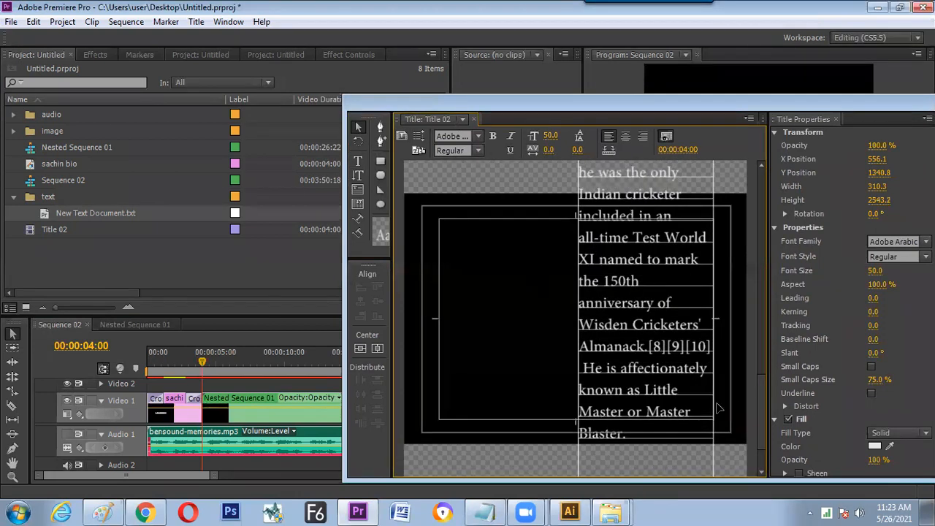
{"action": "left_click_drag", "start_coordinate": [765, 405], "coordinate": [760, 212]}
{"action": "left_click_drag", "start_coordinate": [780, 109], "coordinate": [463, 96]}
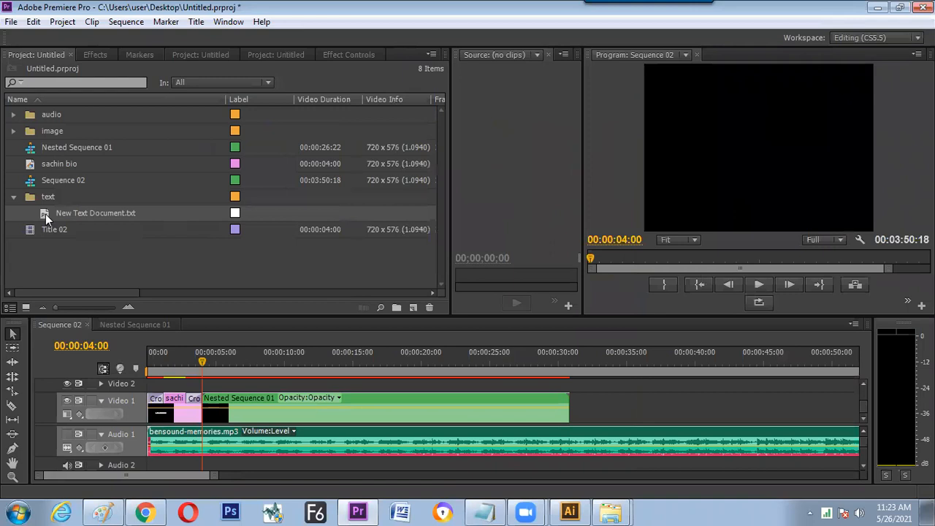
- Place Title 02 on Video 2 near the end of the opening title and stretch it to the nested sequence's end
{"action": "left_click_drag", "start_coordinate": [51, 230], "coordinate": [149, 263]}
{"action": "left_click_drag", "start_coordinate": [218, 377], "coordinate": [568, 399]}
- Preview the sequence enlarged from about 00:00:02:23 to check the rolling text beside the slideshow
{"action": "left_click_drag", "start_coordinate": [204, 362], "coordinate": [189, 361]}
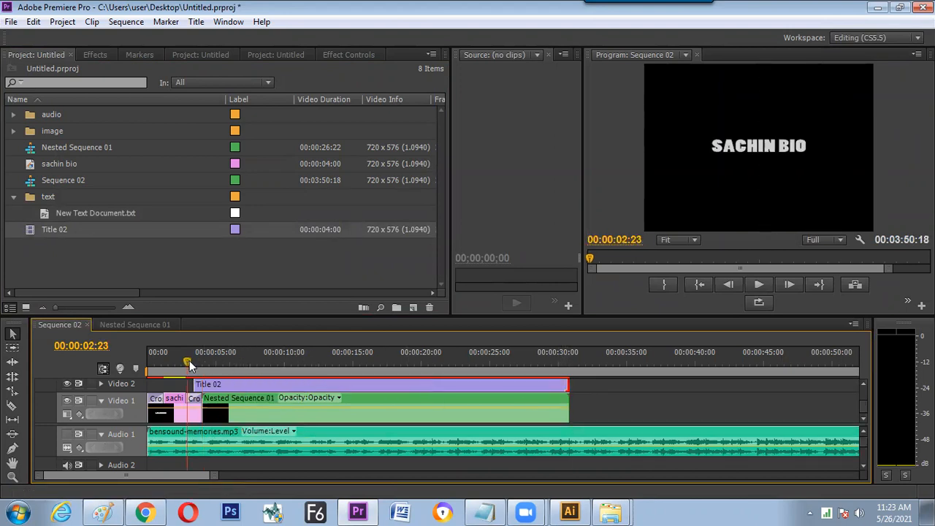
{"action": "key", "text": "grave"}
{"action": "key", "text": "space"}
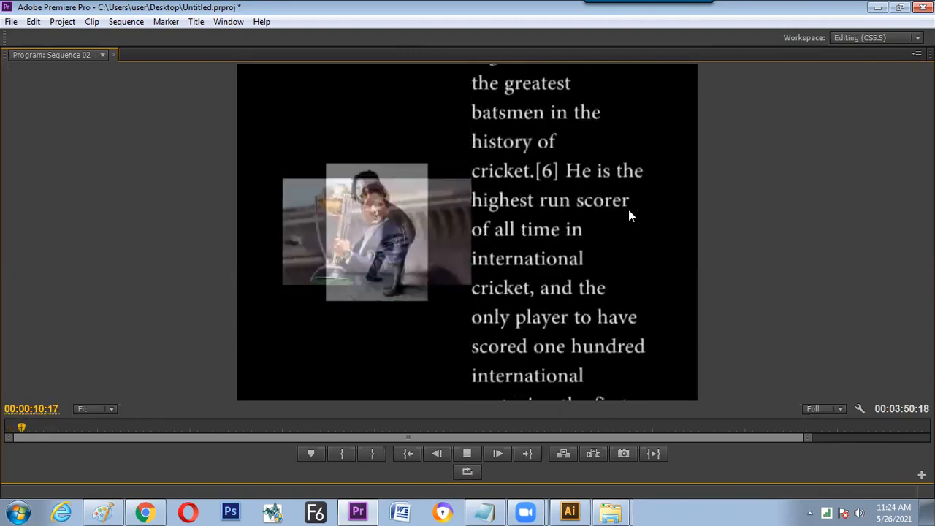
{"action": "key", "text": "space"}
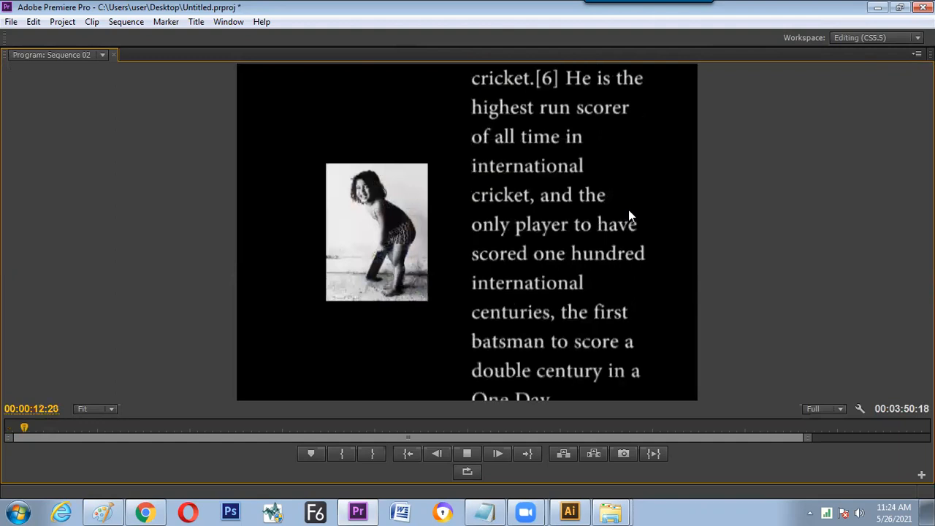
{"action": "key", "text": "grave"}
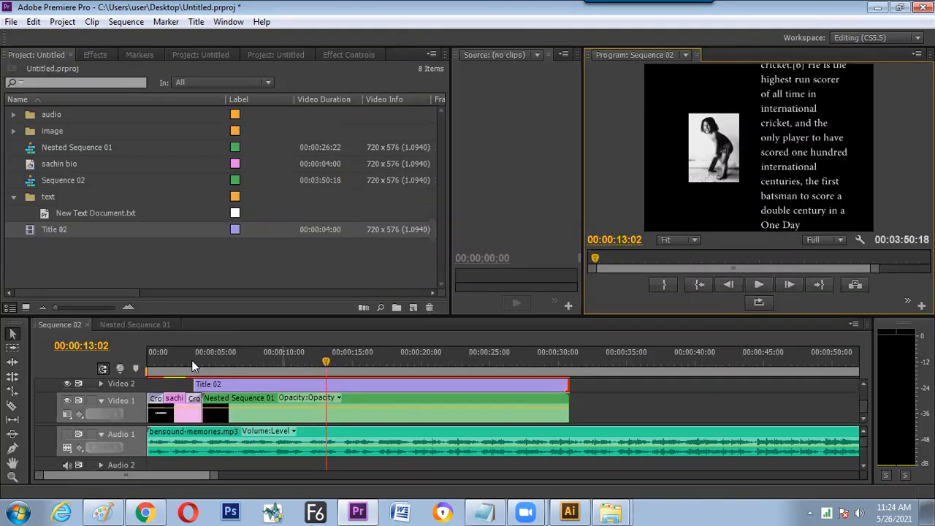
- Inspect the frames around the start of the Title 02 clip to see how the biography text enters
{"action": "left_click", "coordinate": [192, 361]}
{"action": "key", "text": "shift+Left"}
{"action": "key", "text": "shift+Left"}
{"action": "key", "text": "shift+Left"}
{"action": "key", "text": "shift"}
{"action": "left_click", "coordinate": [229, 357]}
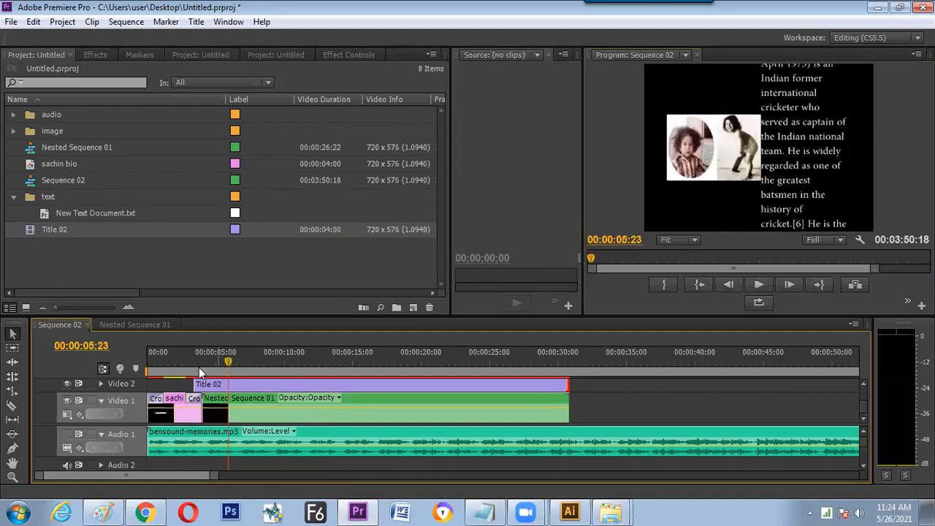
{"action": "left_click", "coordinate": [194, 368]}
{"action": "left_click", "coordinate": [230, 384]}
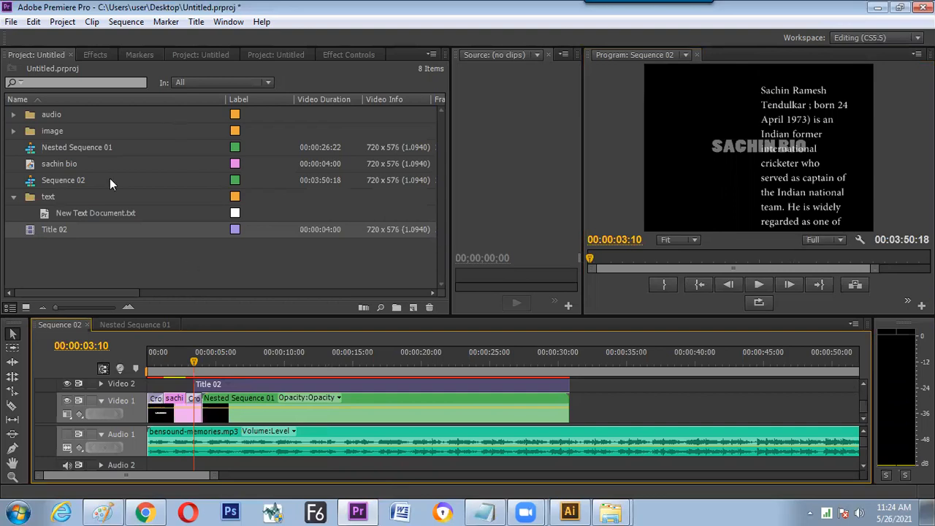
- Reopen Title 02 and set its roll to start off screen and end off screen
{"action": "double_click", "coordinate": [29, 230]}
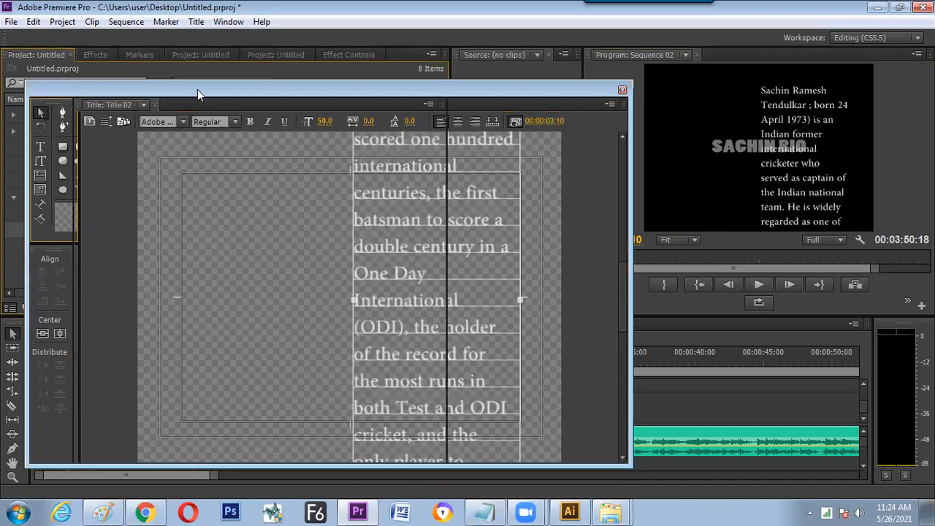
{"action": "left_click_drag", "start_coordinate": [198, 91], "coordinate": [302, 119]}
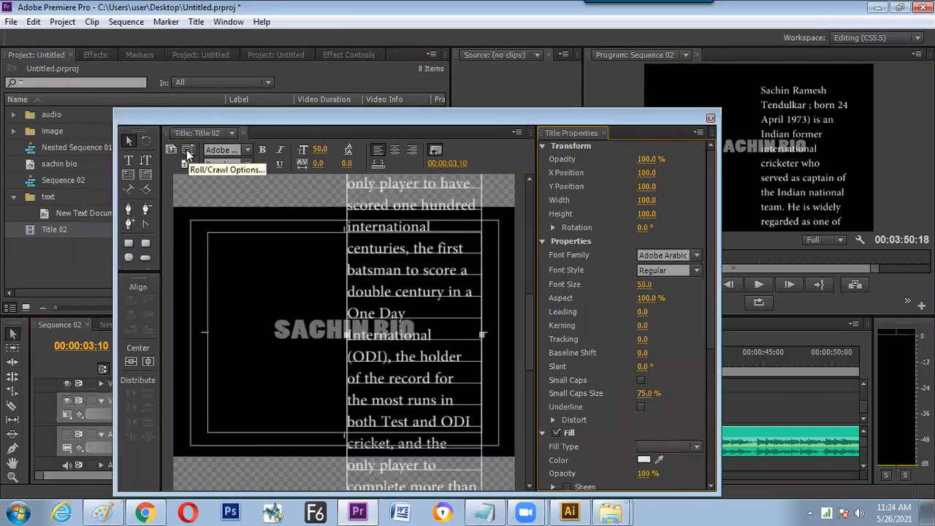
{"action": "left_click", "coordinate": [187, 150]}
{"action": "left_click", "coordinate": [371, 281]}
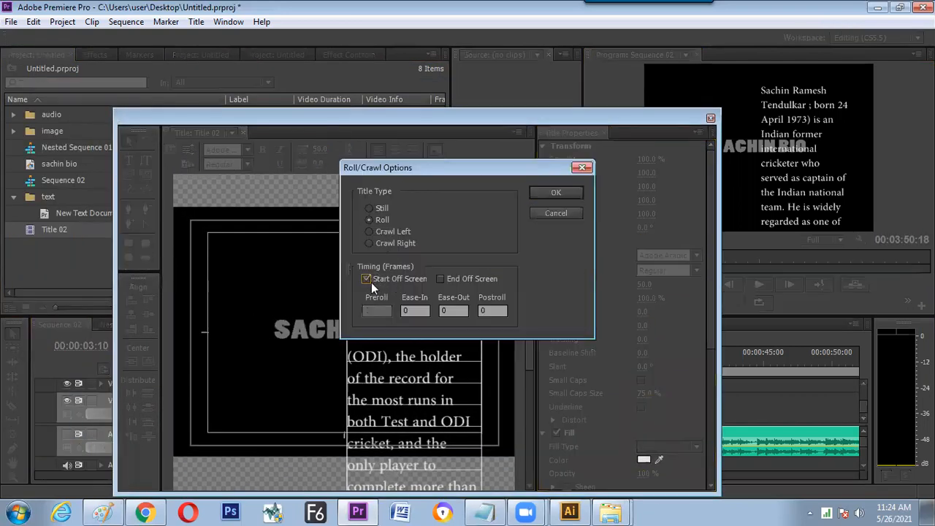
{"action": "left_click", "coordinate": [442, 280]}
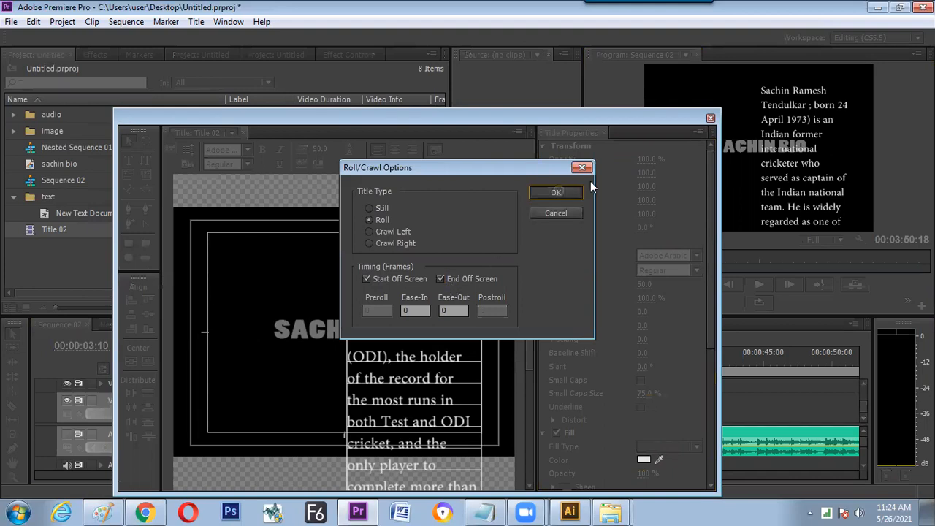
- Apply the Title 02 roll settings, close the titler and play the sequence from just before Title 02 to check the roll
{"action": "left_click", "coordinate": [556, 192]}
{"action": "left_click", "coordinate": [711, 118]}
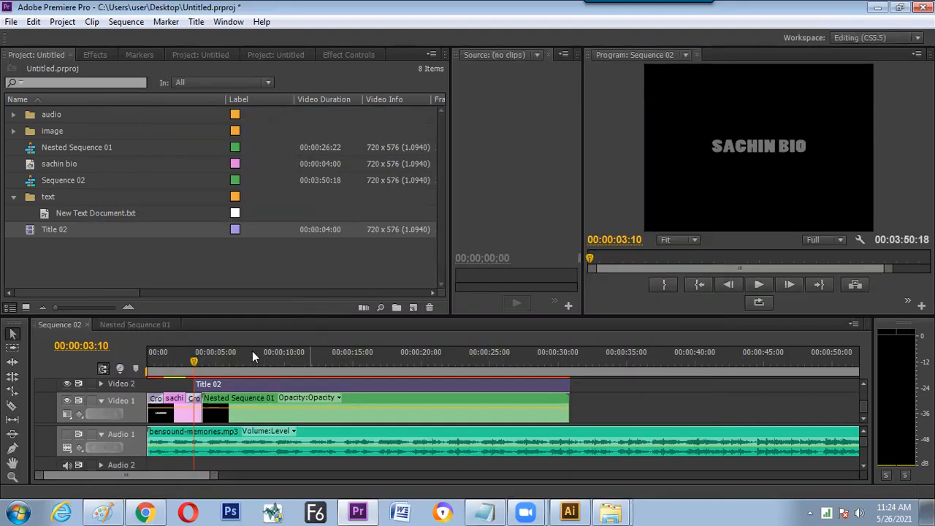
{"action": "left_click", "coordinate": [185, 355]}
{"action": "key", "text": "space"}
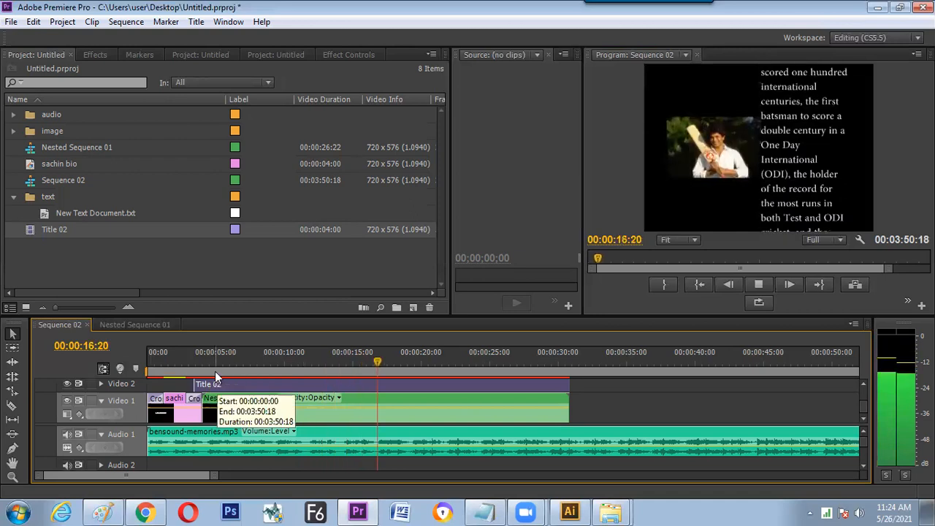
{"action": "key", "text": "space"}
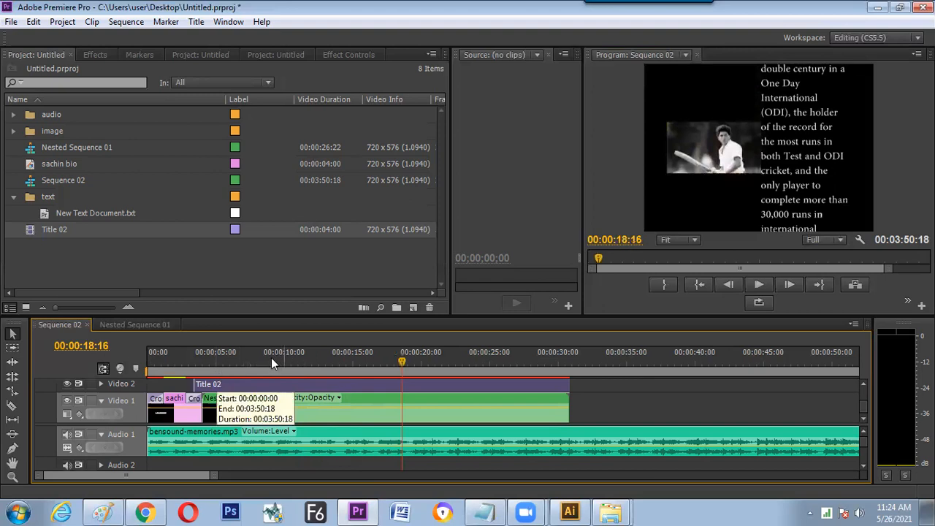
- Import the video folder from the sachin folder into the project and expand it to show its clip
{"action": "left_click", "coordinate": [14, 132]}
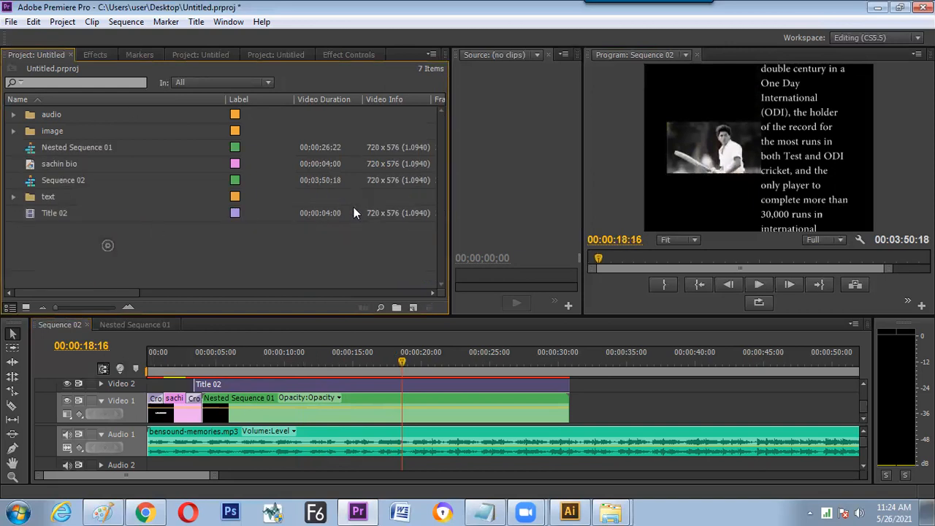
{"action": "key", "text": "ctrl+i"}
{"action": "left_click", "coordinate": [92, 31]}
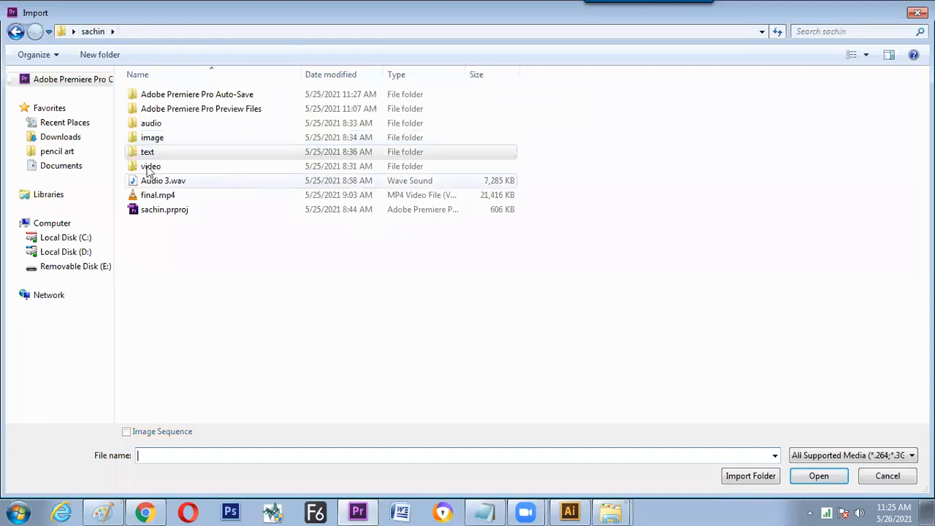
{"action": "left_click", "coordinate": [150, 167]}
{"action": "left_click", "coordinate": [736, 476]}
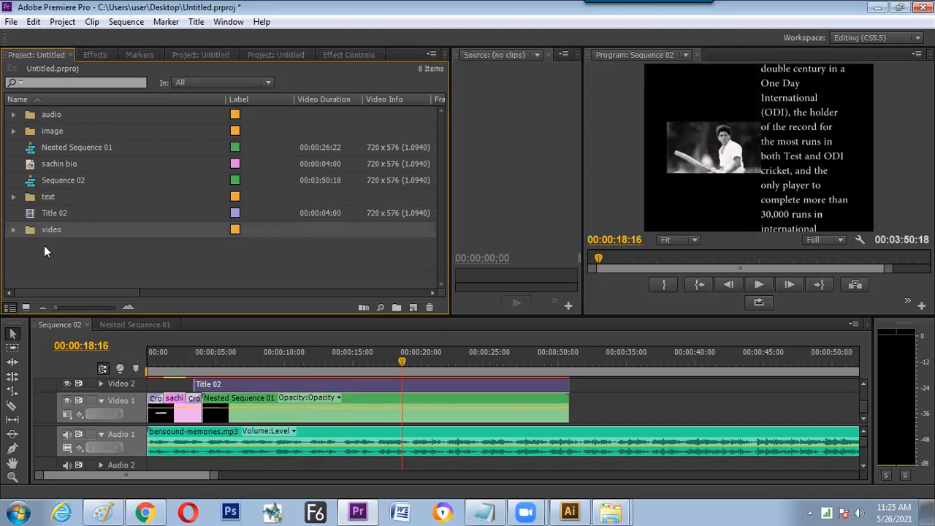
{"action": "left_click", "coordinate": [14, 230]}
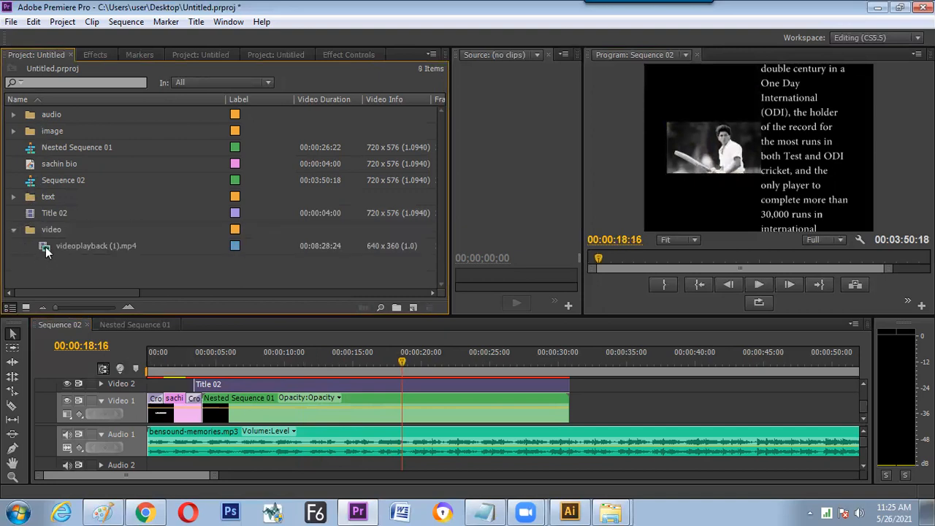
- Load videoplayback (1).mp4 into a widened Source monitor and preview it around 00:01:54
{"action": "double_click", "coordinate": [44, 247]}
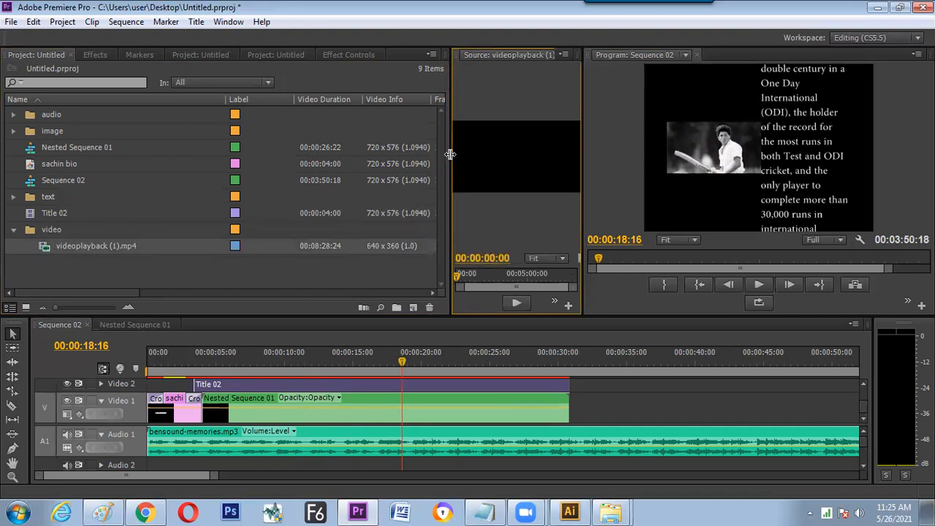
{"action": "left_click_drag", "start_coordinate": [450, 154], "coordinate": [255, 152]}
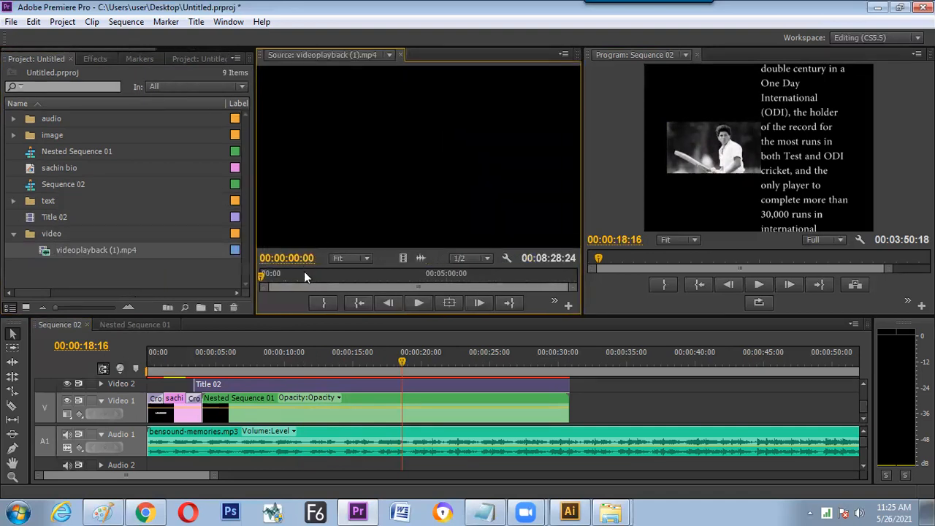
{"action": "left_click_drag", "start_coordinate": [310, 274], "coordinate": [334, 276]}
{"action": "key", "text": "space"}
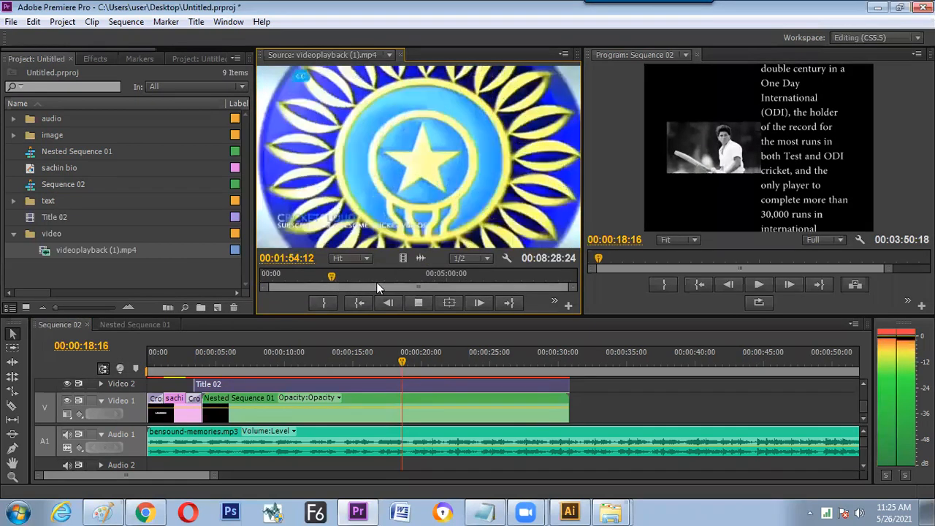
{"action": "key", "text": "space"}
- Lower the computer's speaker volume and return to the source clip
{"action": "left_click", "coordinate": [859, 513]}
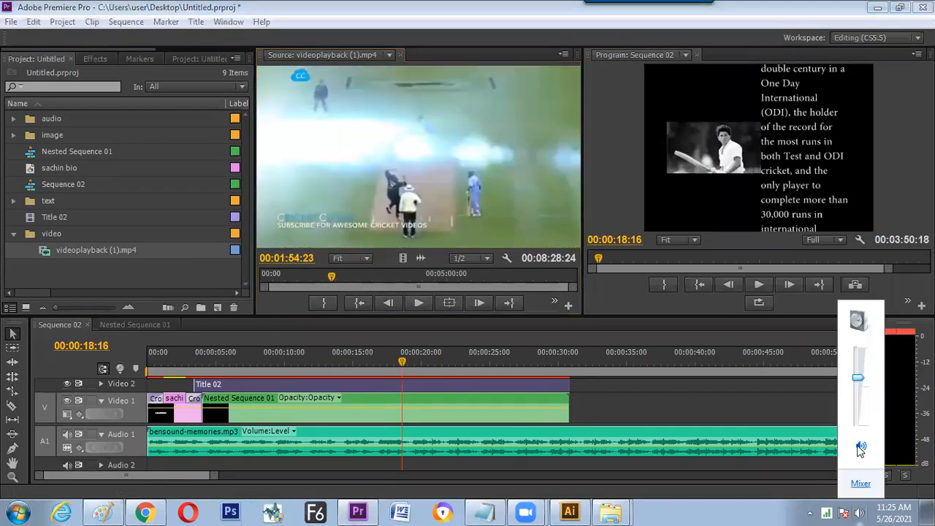
{"action": "left_click_drag", "start_coordinate": [858, 378], "coordinate": [858, 407]}
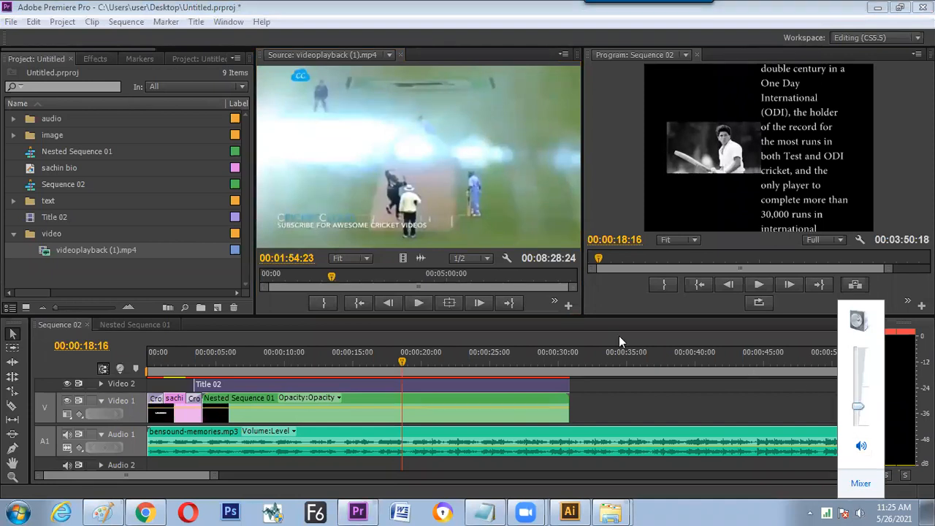
{"action": "left_click", "coordinate": [360, 224]}
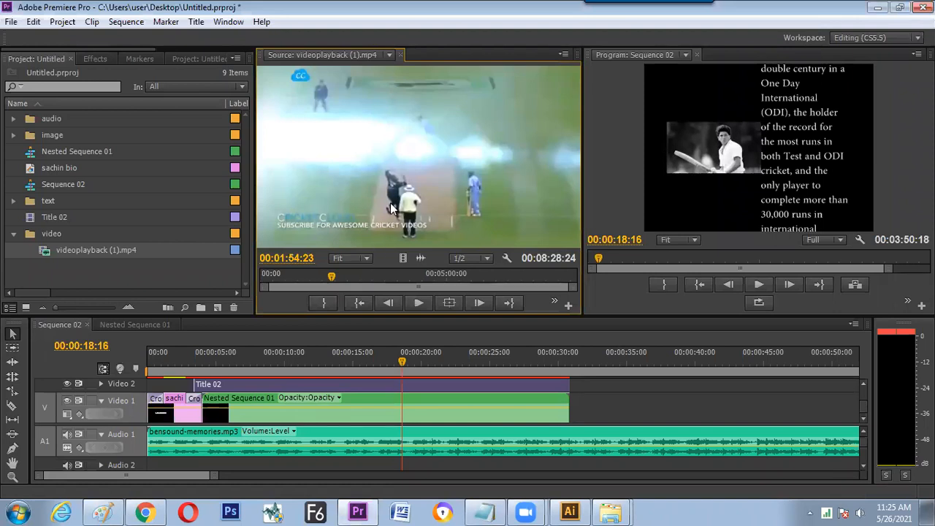
- Find the start of the cricket shot in the source video and mark the In point at 00:01:55:09
{"action": "key", "text": "space"}
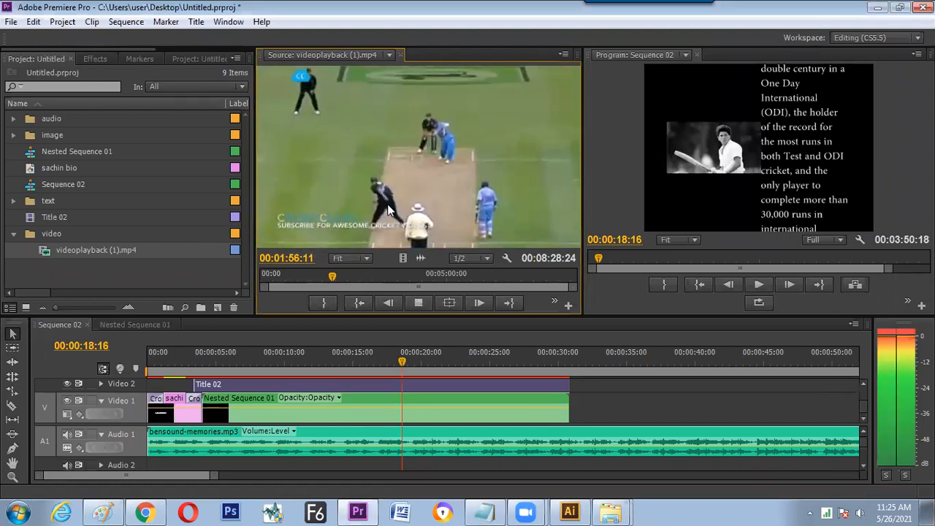
{"action": "key", "text": "space"}
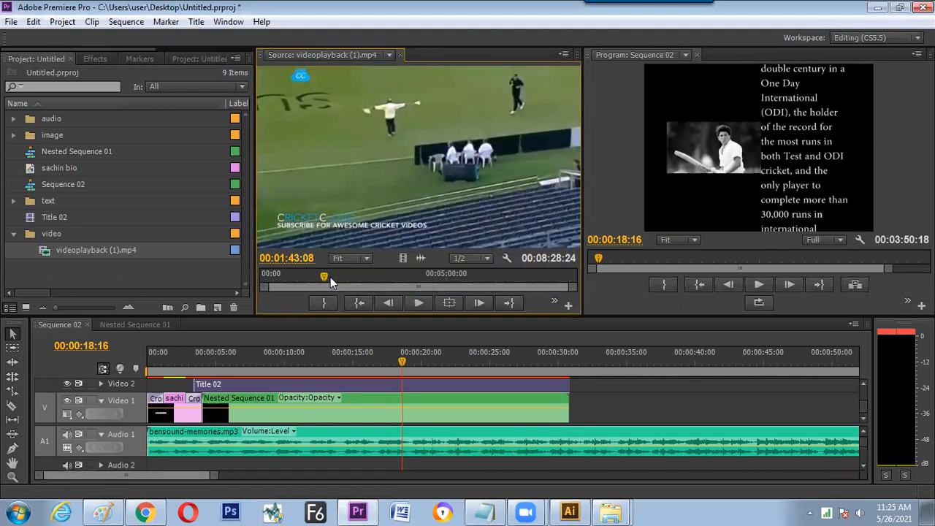
{"action": "left_click", "coordinate": [331, 277]}
{"action": "key", "text": "space"}
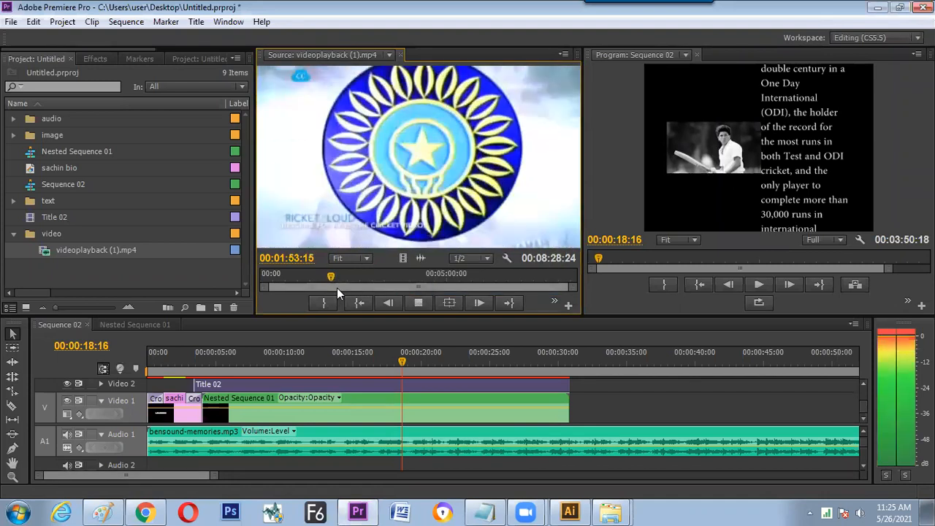
{"action": "key", "text": "space"}
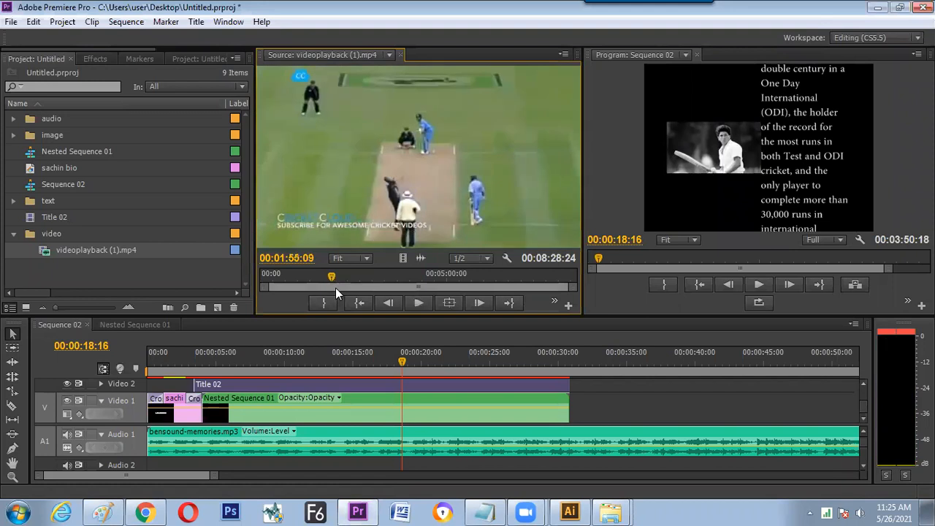
{"action": "key", "text": "space"}
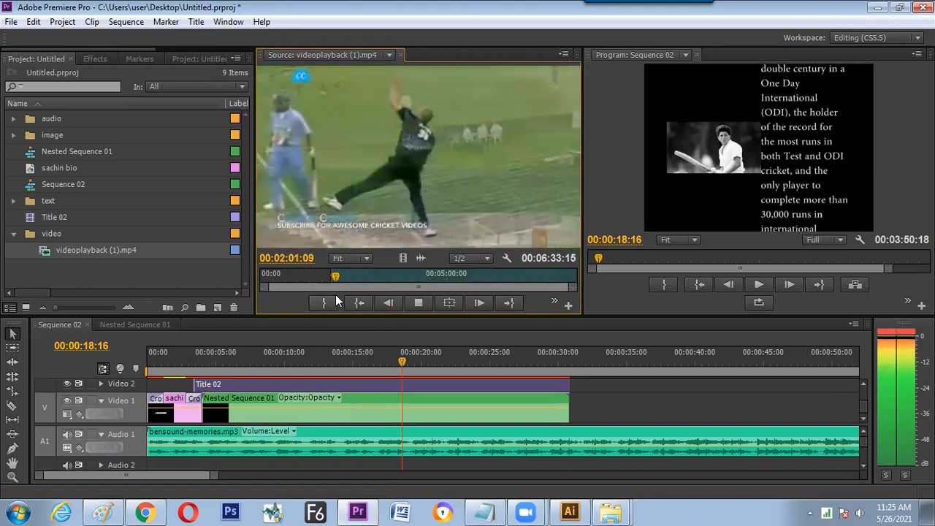
- Play the source video on through the shot and mark the Out point at 00:02:11:08
{"action": "key", "text": "space"}
{"action": "key", "text": "space"}
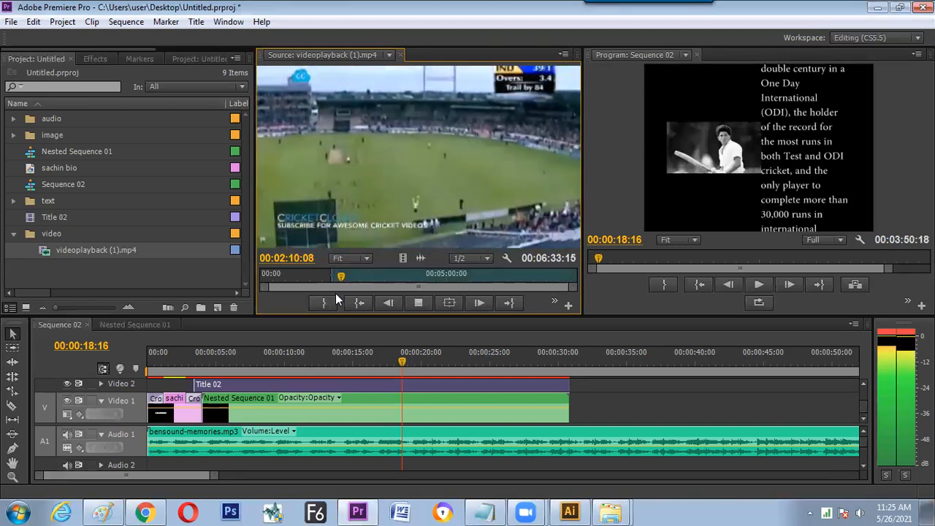
{"action": "key", "text": "space"}
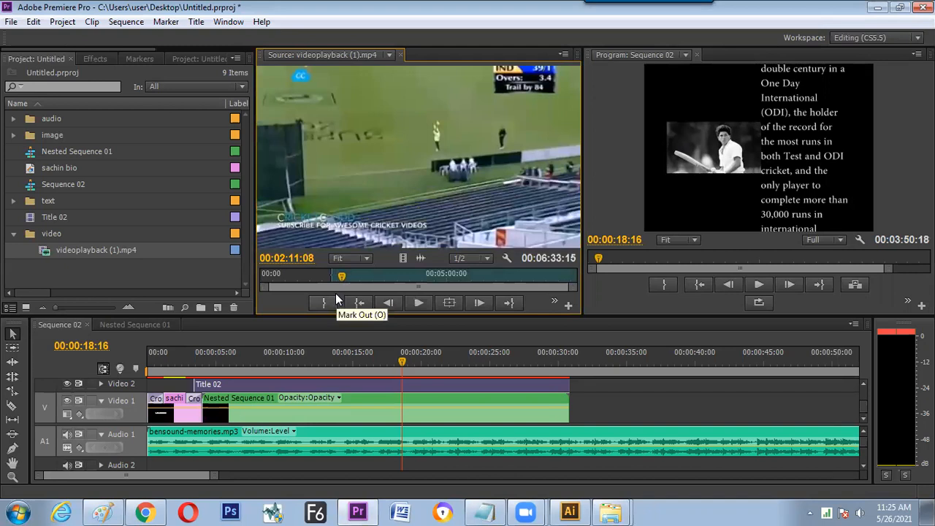
{"action": "key", "text": "o"}
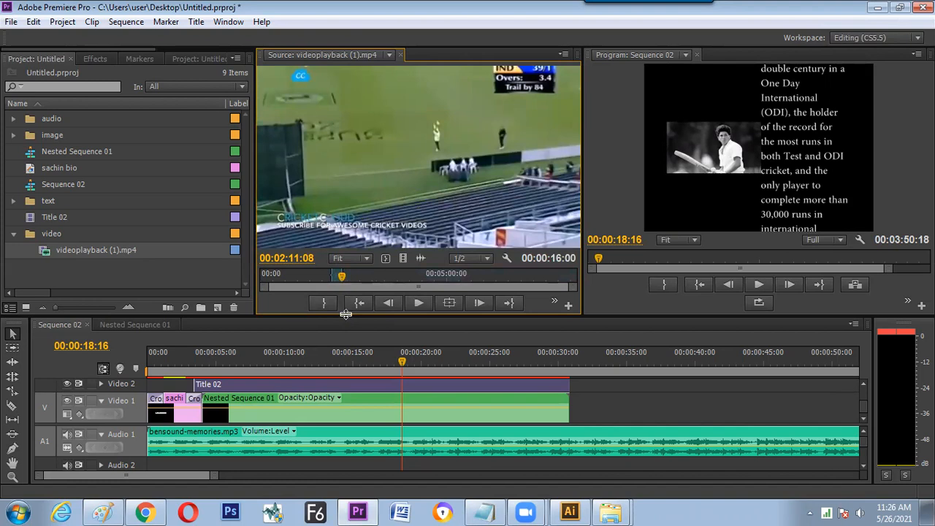
- Enlarge the timeline area and move bensound-memories.mp3 from Audio 1 down to Audio 2
{"action": "left_click_drag", "start_coordinate": [346, 313], "coordinate": [346, 287]}
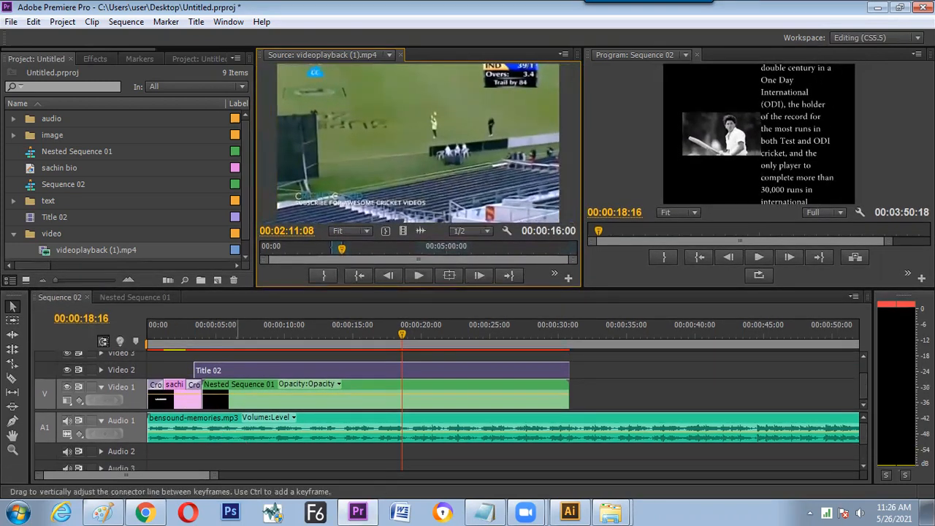
{"action": "left_click_drag", "start_coordinate": [241, 435], "coordinate": [241, 448]}
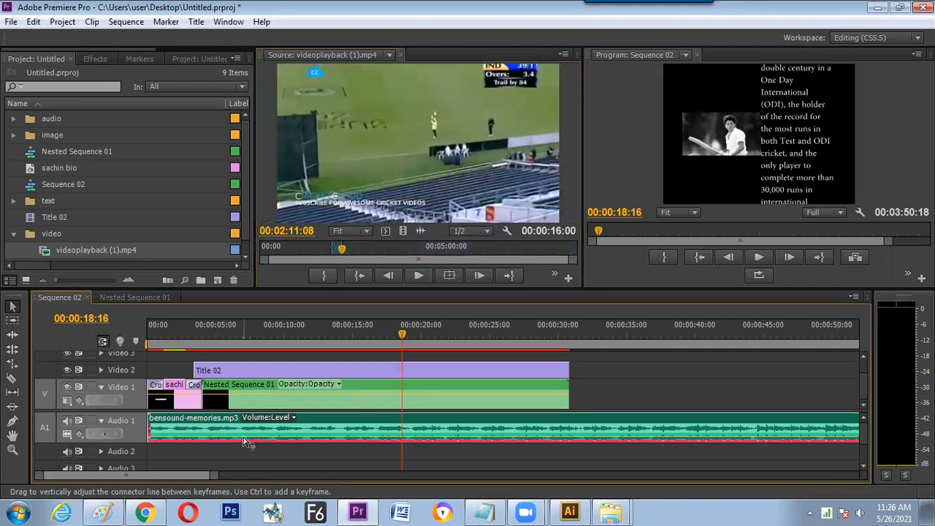
{"action": "left_click_drag", "start_coordinate": [317, 425], "coordinate": [318, 455]}
- Place the marked cricket clip on Video 1 directly after Nested Sequence 01 and scale it to the frame size
{"action": "left_click", "coordinate": [513, 209]}
{"action": "left_click_drag", "start_coordinate": [513, 210], "coordinate": [598, 407]}
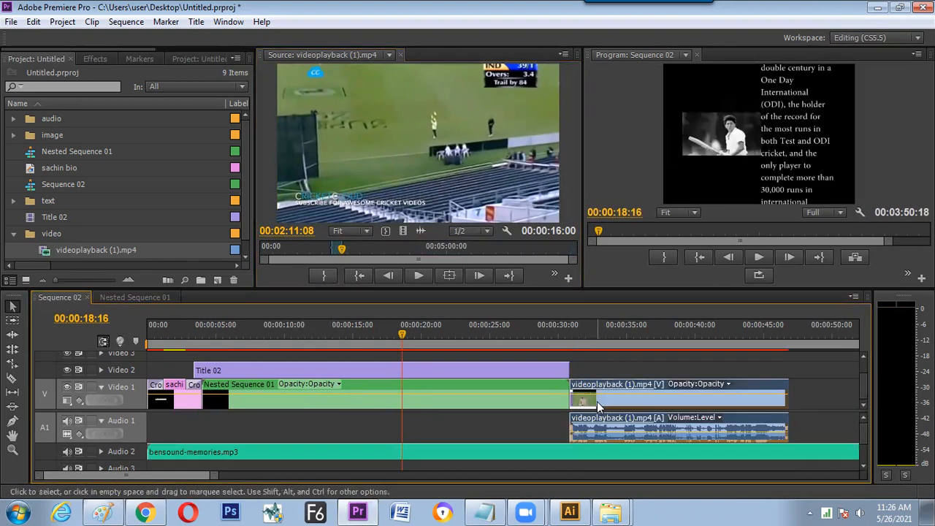
{"action": "left_click", "coordinate": [577, 334]}
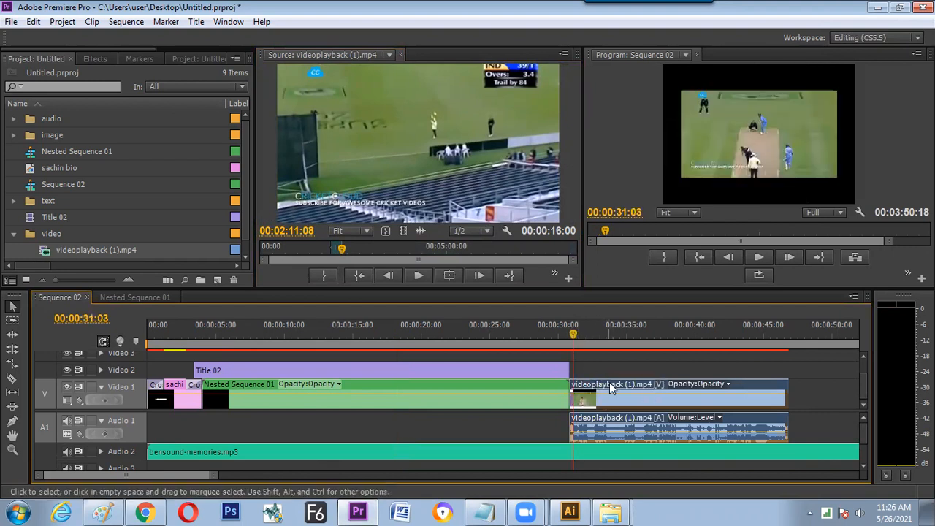
{"action": "left_click", "coordinate": [615, 340]}
{"action": "right_click", "coordinate": [652, 400]}
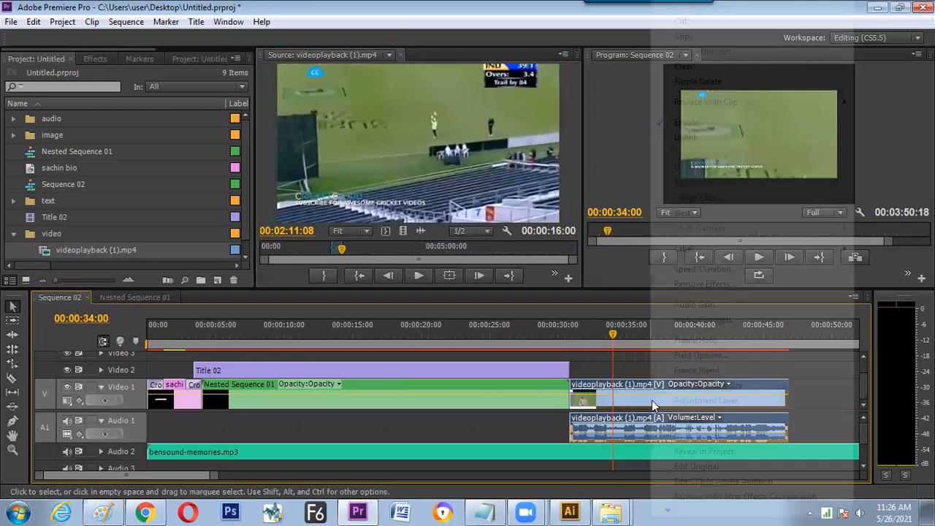
{"action": "left_click", "coordinate": [690, 387]}
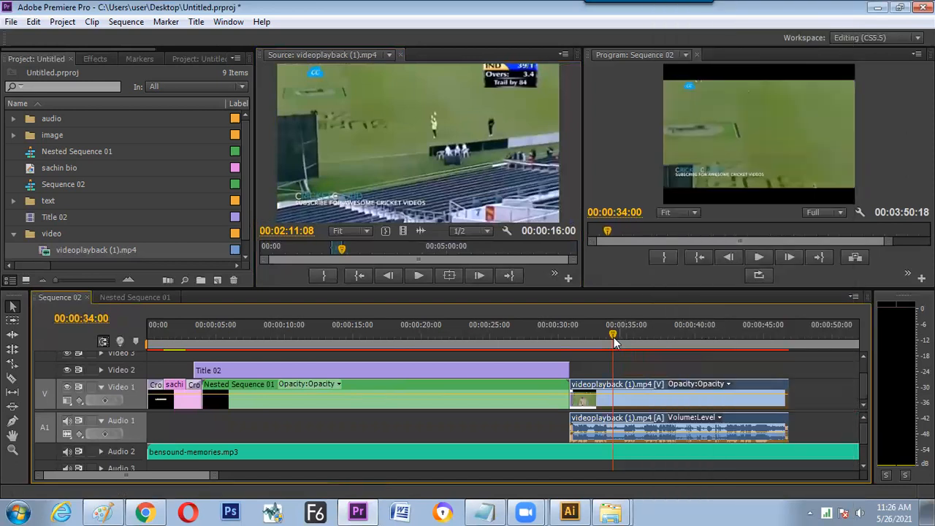
- Expand Audio 2 in a taller timeline and play from the start of the cricket clip to hear it with the music
{"action": "left_click_drag", "start_coordinate": [613, 338], "coordinate": [570, 341]}
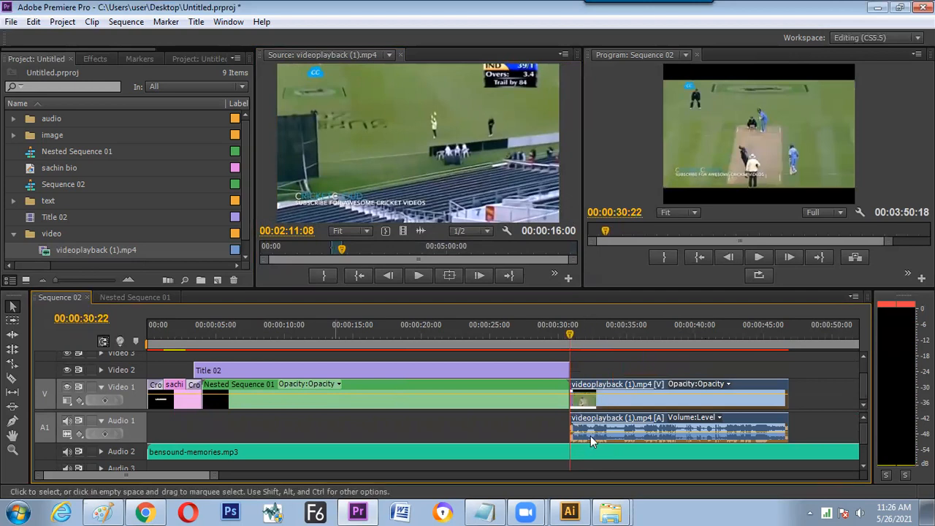
{"action": "left_click", "coordinate": [101, 452]}
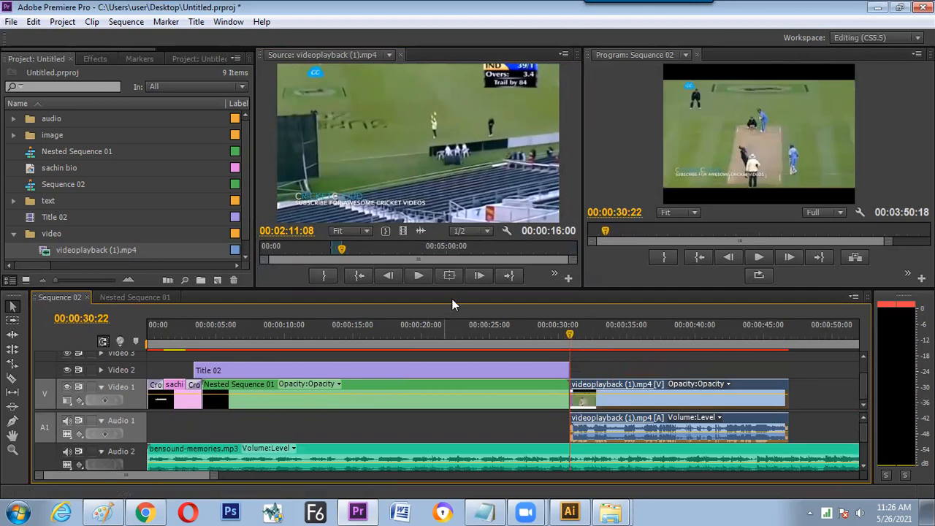
{"action": "left_click_drag", "start_coordinate": [456, 289], "coordinate": [454, 265]}
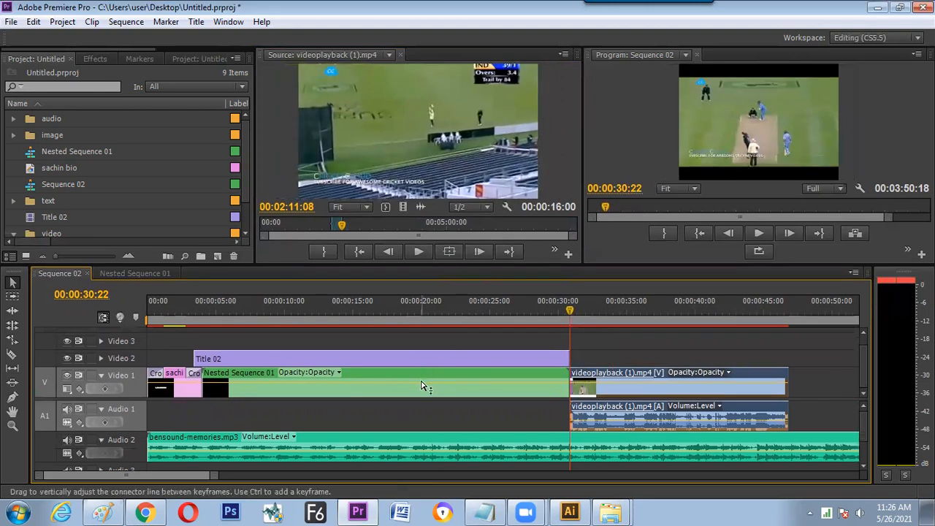
{"action": "key", "text": "space"}
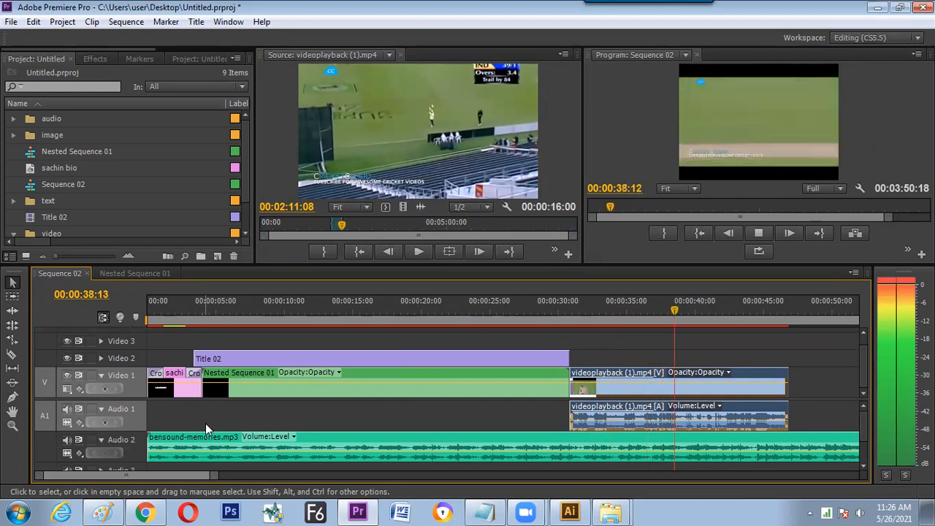
{"action": "key", "text": "space"}
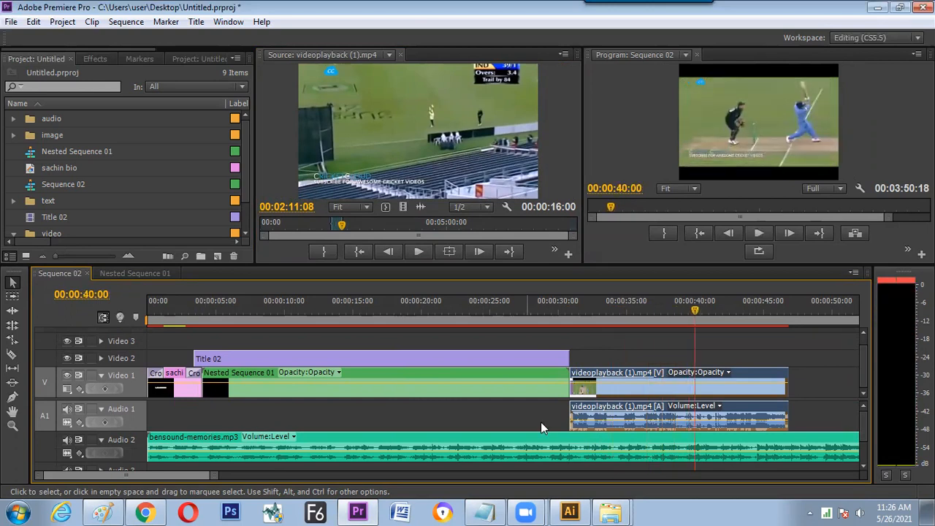
- Enlarge the timeline area and make the Audio 2 track taller, with the whole bensound-memories.mp3 section around the cricket clip in view
{"action": "left_click", "coordinate": [208, 438]}
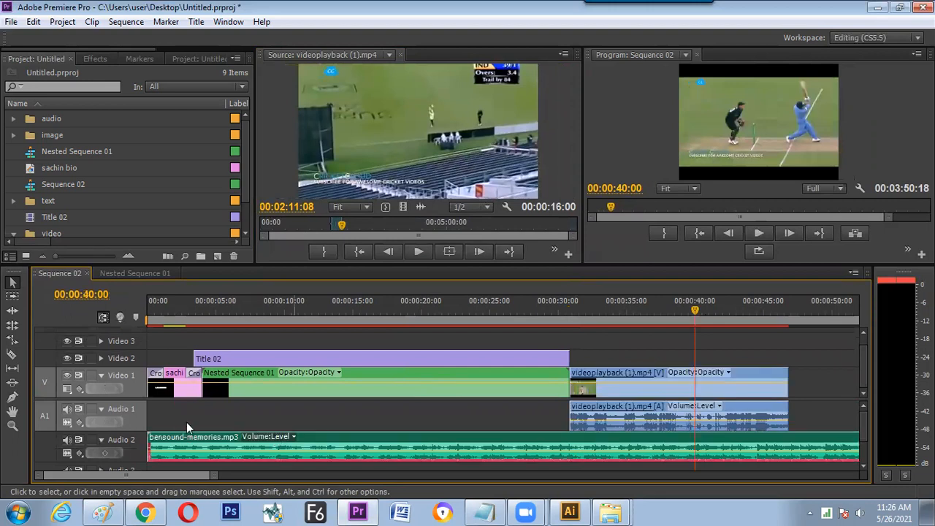
{"action": "key", "text": "minus"}
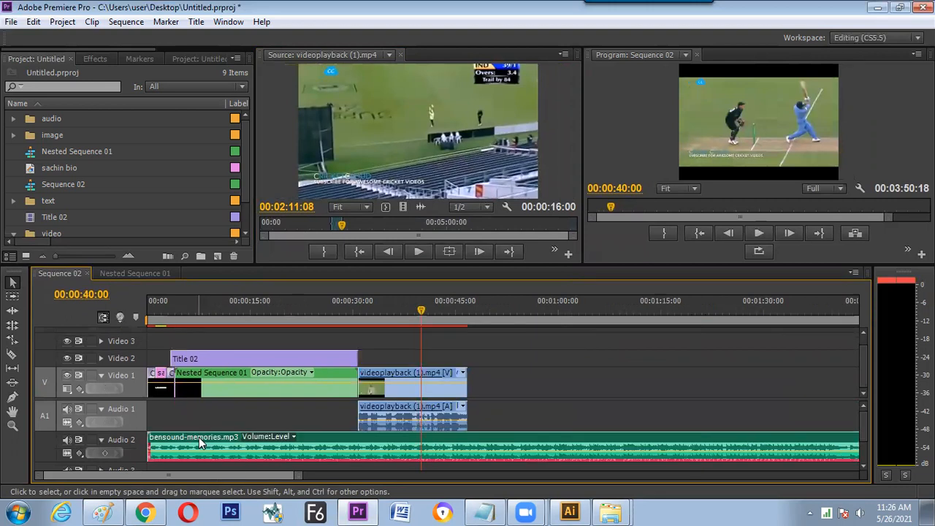
{"action": "left_click_drag", "start_coordinate": [135, 399], "coordinate": [134, 379]}
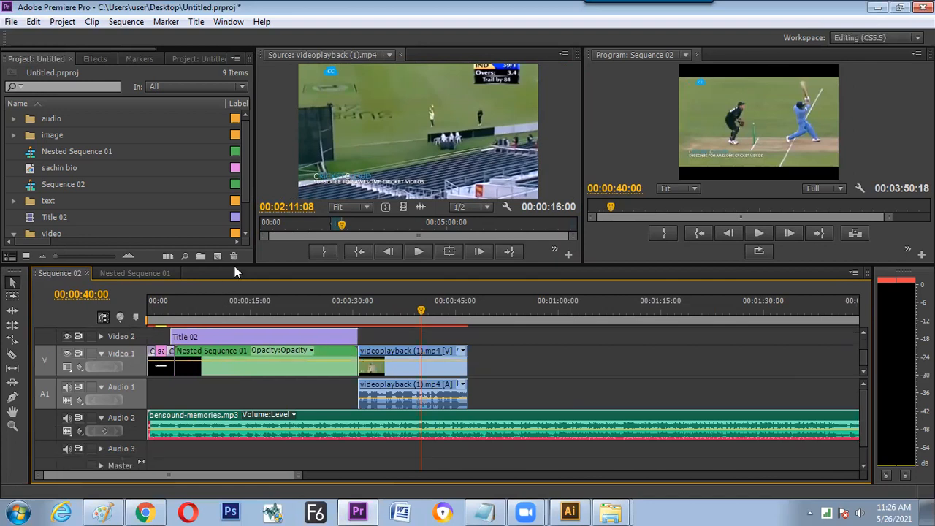
{"action": "left_click_drag", "start_coordinate": [235, 265], "coordinate": [226, 222]}
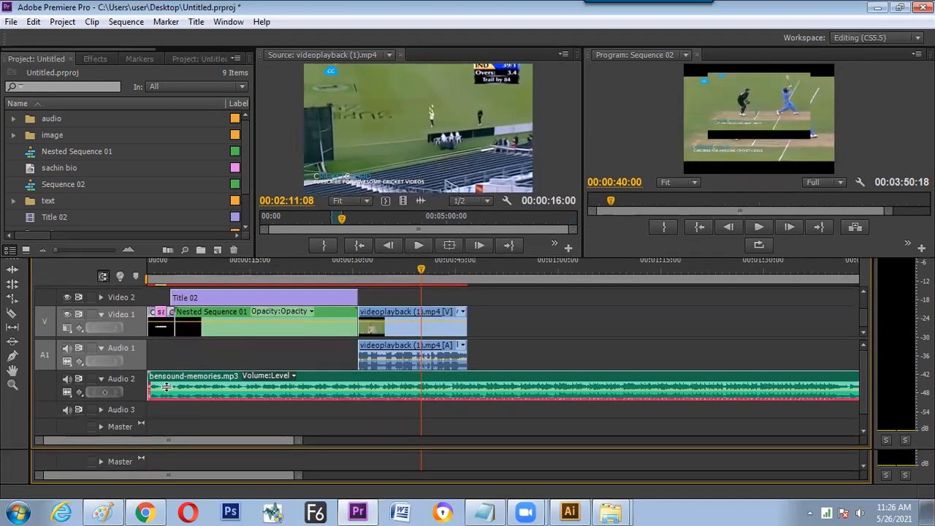
{"action": "left_click_drag", "start_coordinate": [142, 437], "coordinate": [142, 451]}
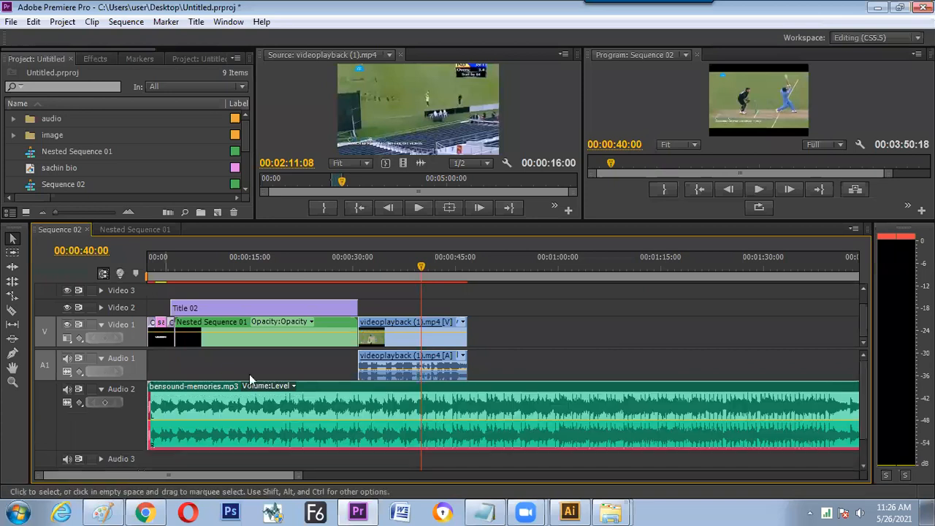
- Use Pen tool keyframes on the bensound-memories.mp3 volume line to lower the music beneath the cricket clip, ramping at both ends
{"action": "left_click", "coordinate": [13, 353]}
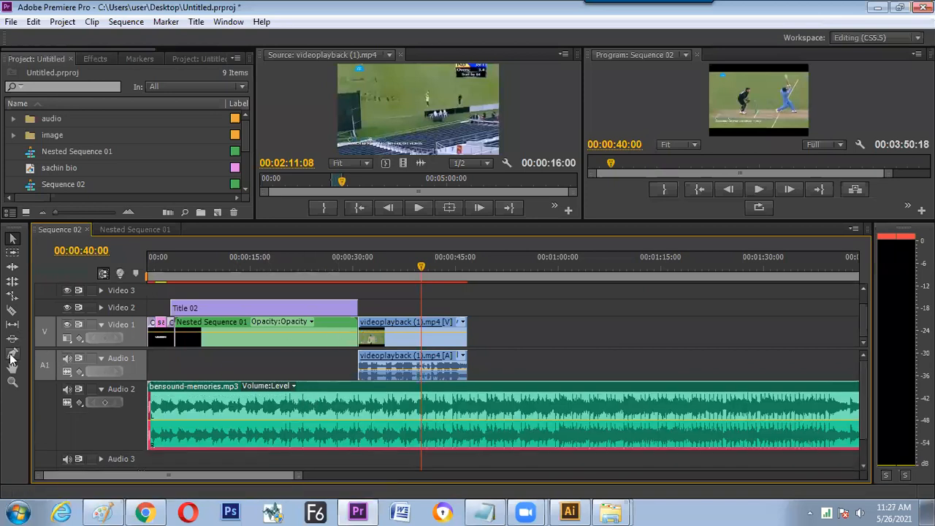
{"action": "left_click", "coordinate": [357, 421]}
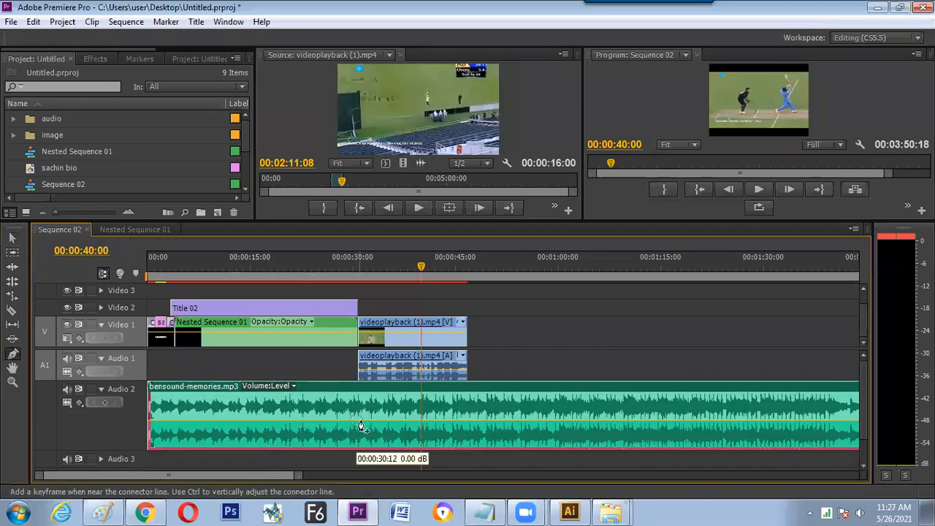
{"action": "left_click", "coordinate": [465, 422]}
{"action": "left_click_drag", "start_coordinate": [461, 423], "coordinate": [461, 441]}
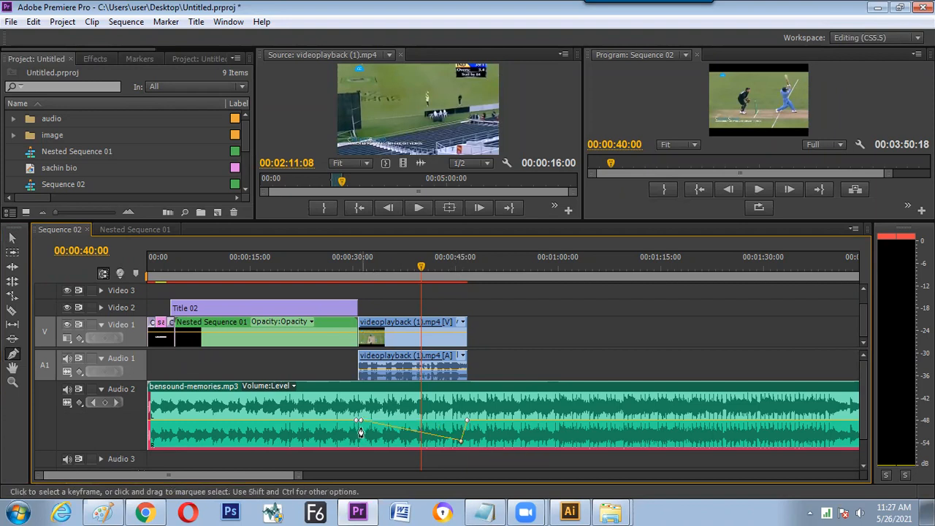
{"action": "left_click_drag", "start_coordinate": [363, 439], "coordinate": [364, 441]}
- Play the cricket clip from its start to hear the lowered music, park the playhead at its end (00:00:46:22) and select the clip
{"action": "left_click", "coordinate": [361, 266]}
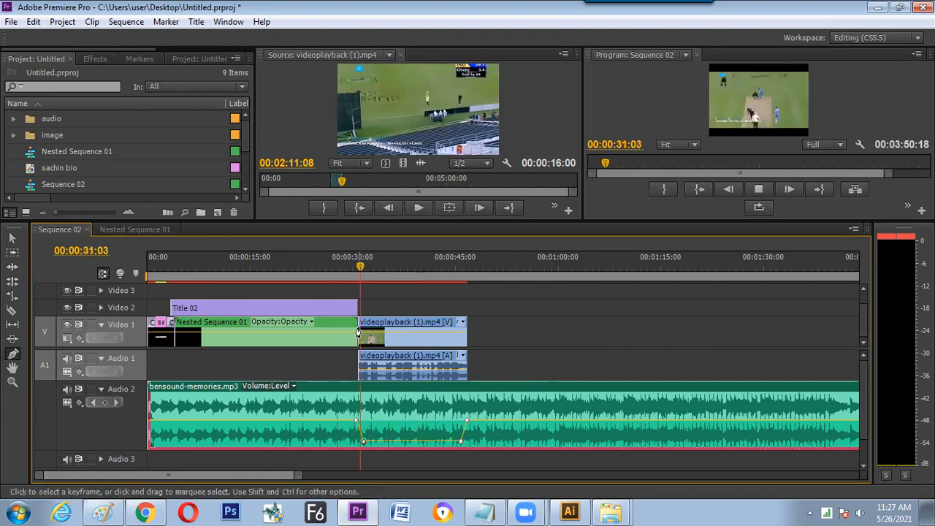
{"action": "key", "text": "space"}
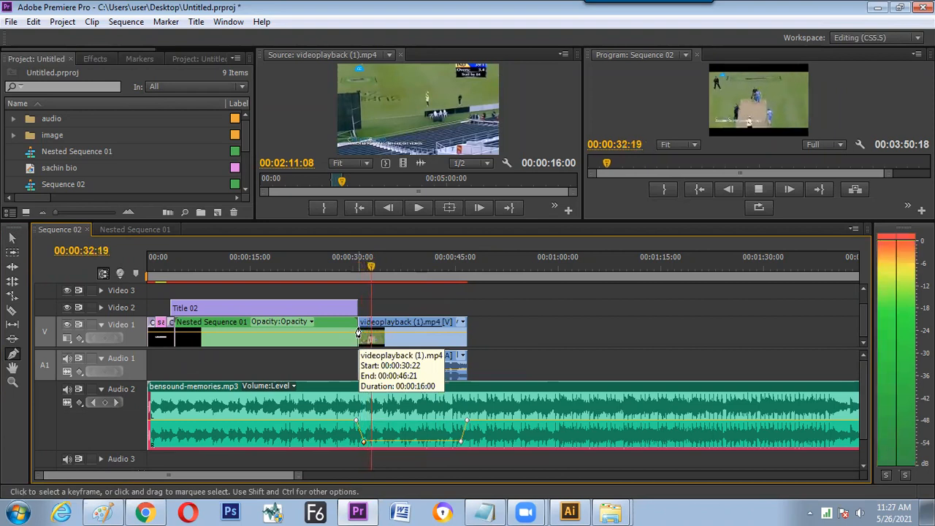
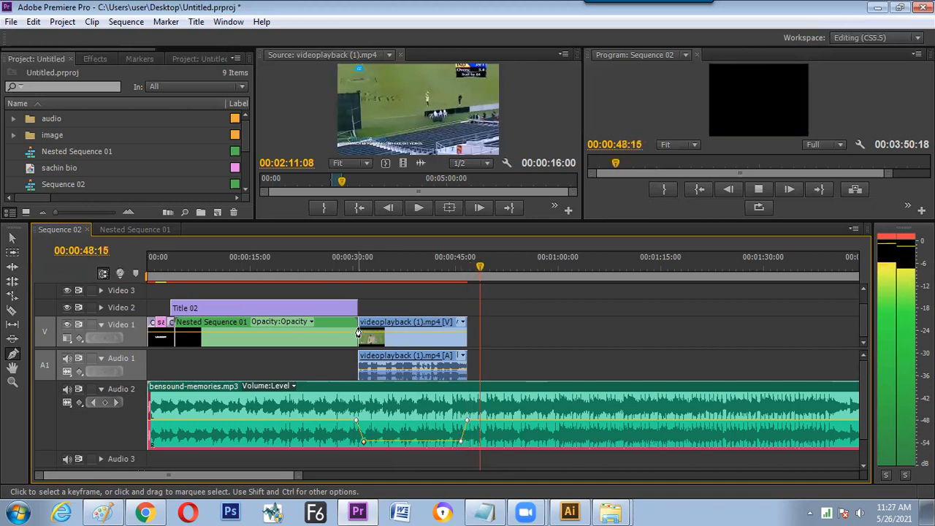
{"action": "key", "text": "space"}
{"action": "left_click_drag", "start_coordinate": [450, 268], "coordinate": [469, 269]}
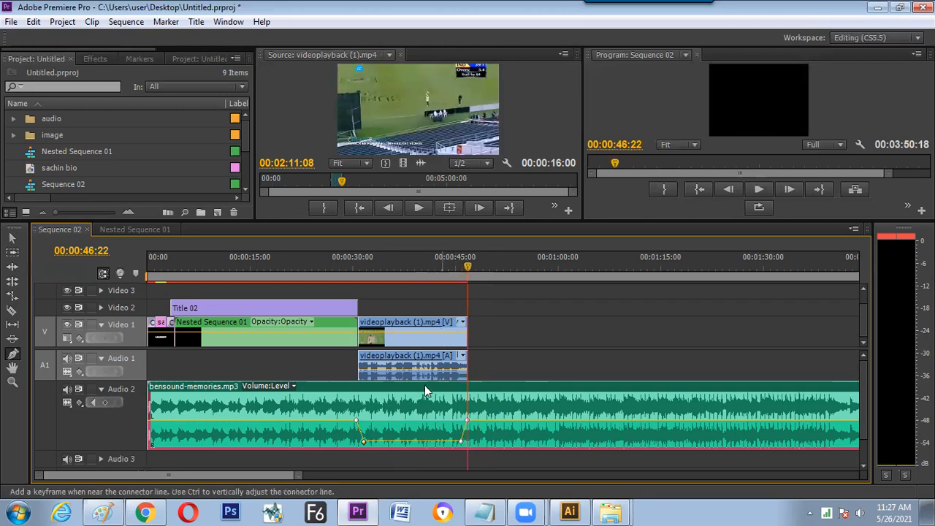
{"action": "key", "text": "v"}
{"action": "left_click", "coordinate": [439, 343]}
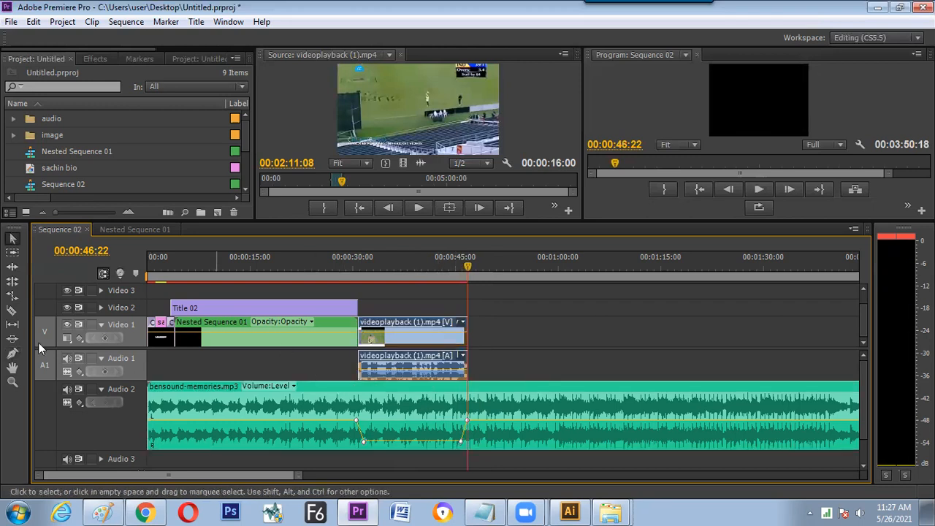
- Try a second volume dip in the music between about 00:00:53 and 00:01:00 using four Pen tool keyframes, and play it
{"action": "left_click", "coordinate": [13, 356]}
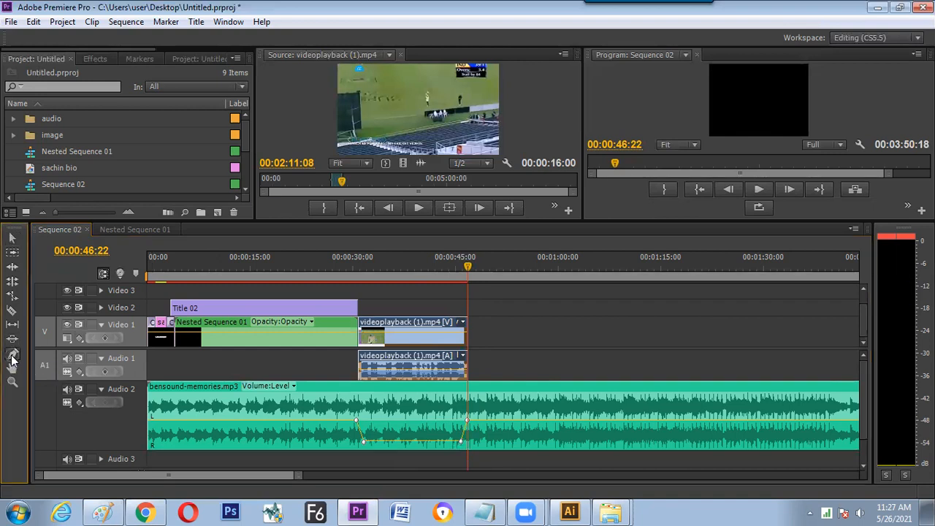
{"action": "left_click", "coordinate": [508, 422]}
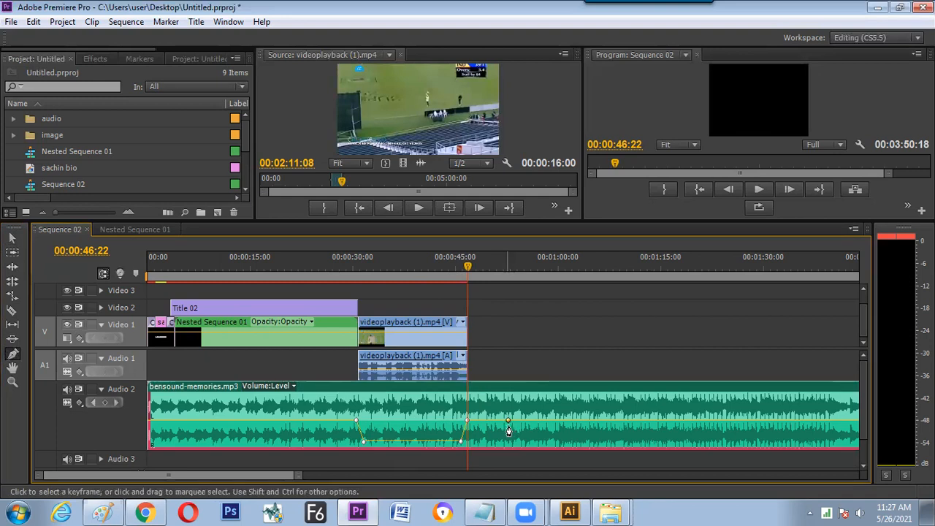
{"action": "left_click", "coordinate": [516, 422]}
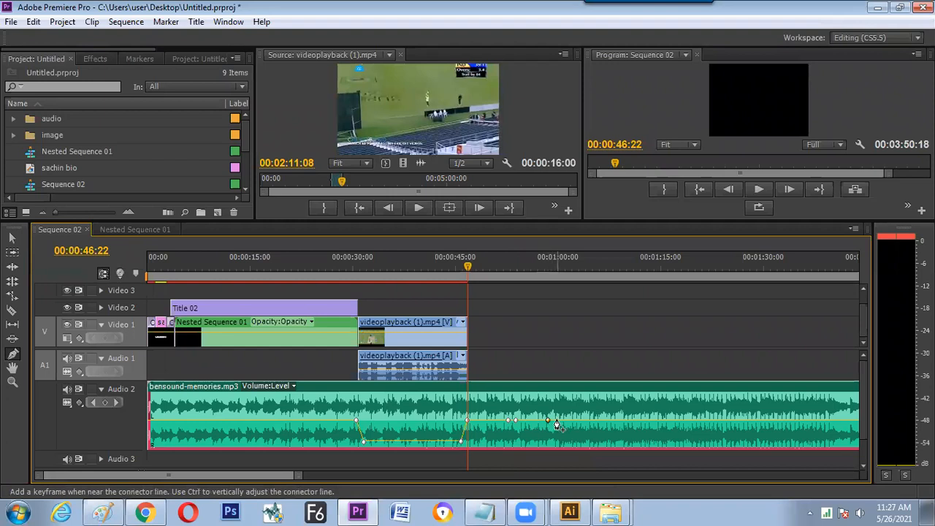
{"action": "left_click_drag", "start_coordinate": [547, 421], "coordinate": [516, 443]}
{"action": "left_click", "coordinate": [502, 271]}
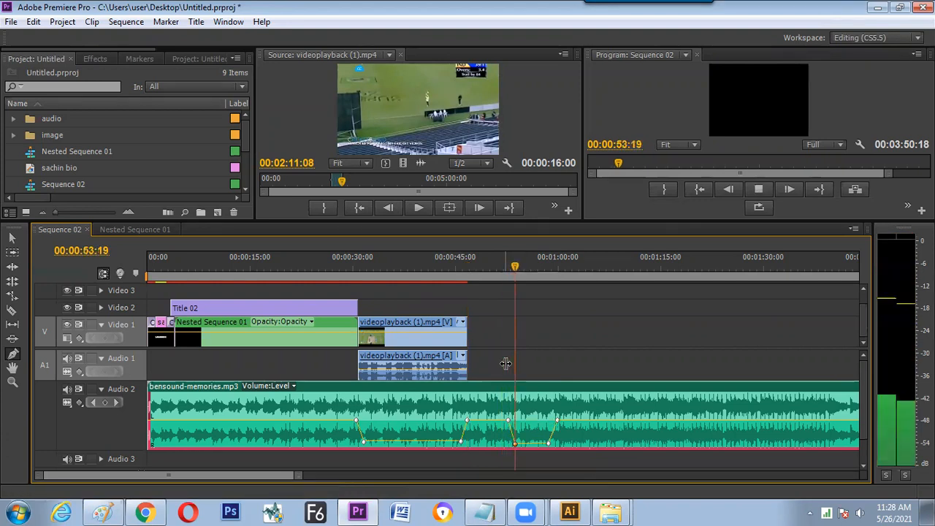
{"action": "key", "text": "space"}
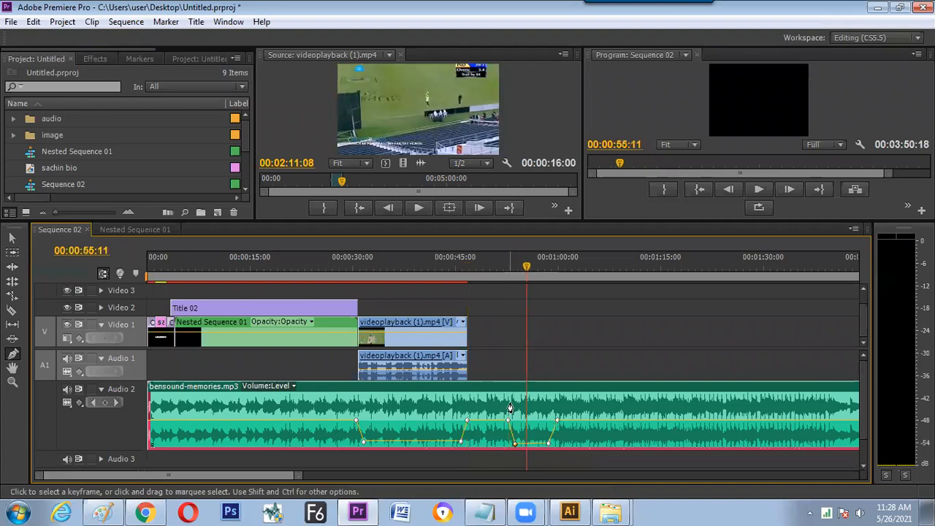
- Delete the keyframes of the second volume dip and keep bensound-memories.mp3 aligned with the start of the sequence
{"action": "left_click", "coordinate": [12, 237]}
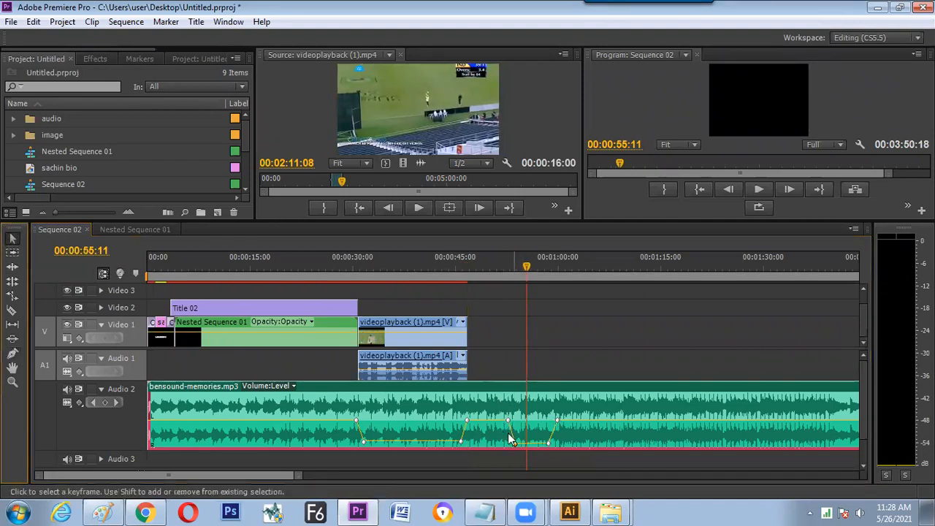
{"action": "key", "text": "Delete"}
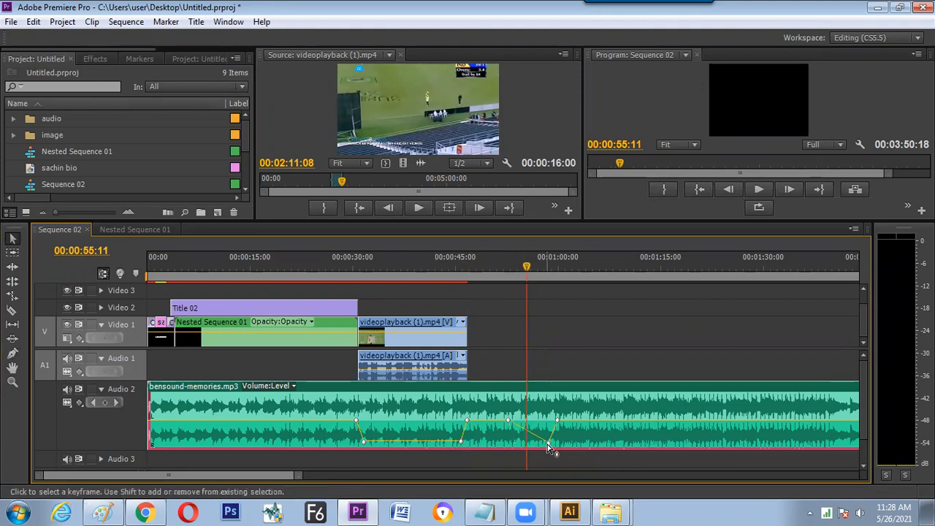
{"action": "left_click_drag", "start_coordinate": [555, 411], "coordinate": [564, 429]}
{"action": "left_click", "coordinate": [565, 422]}
{"action": "key", "text": "Delete"}
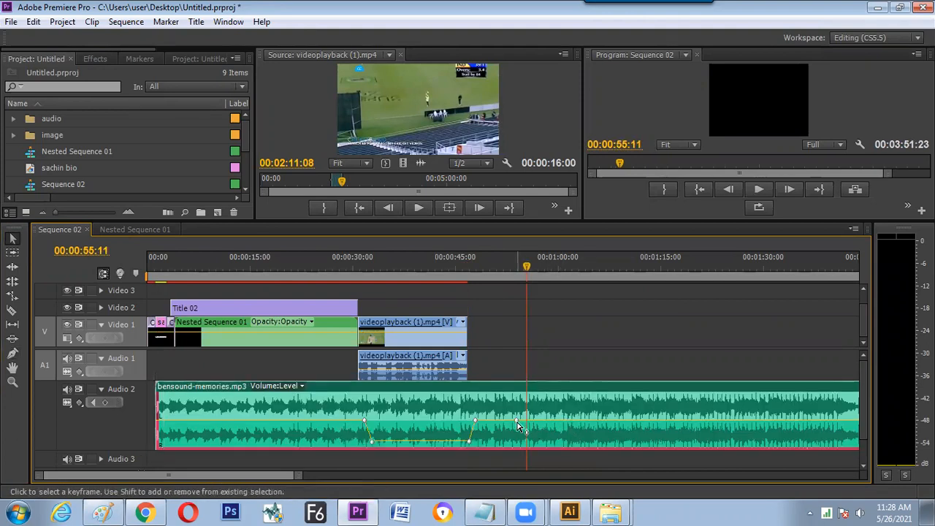
{"action": "left_click_drag", "start_coordinate": [487, 387], "coordinate": [478, 391]}
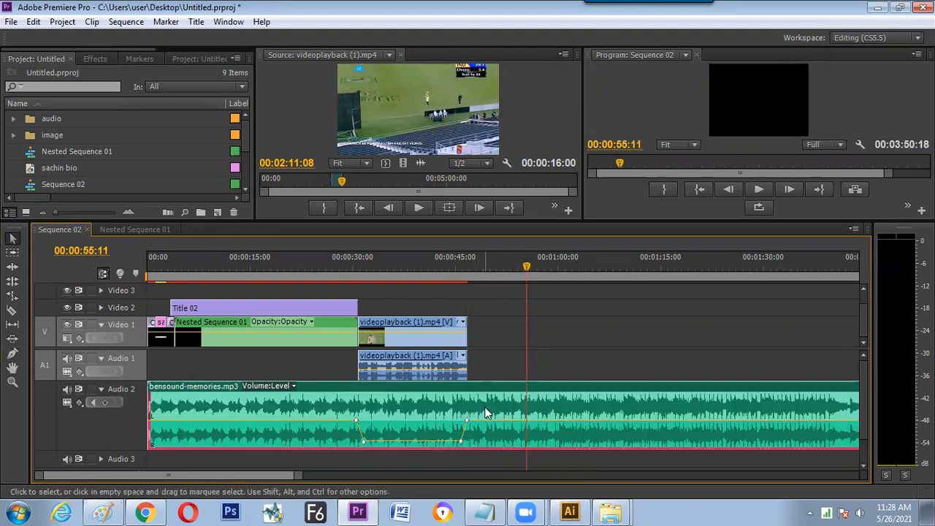
- Apply the default video transition at the start and end of the cricket clip on Video 1
{"action": "left_click", "coordinate": [396, 265]}
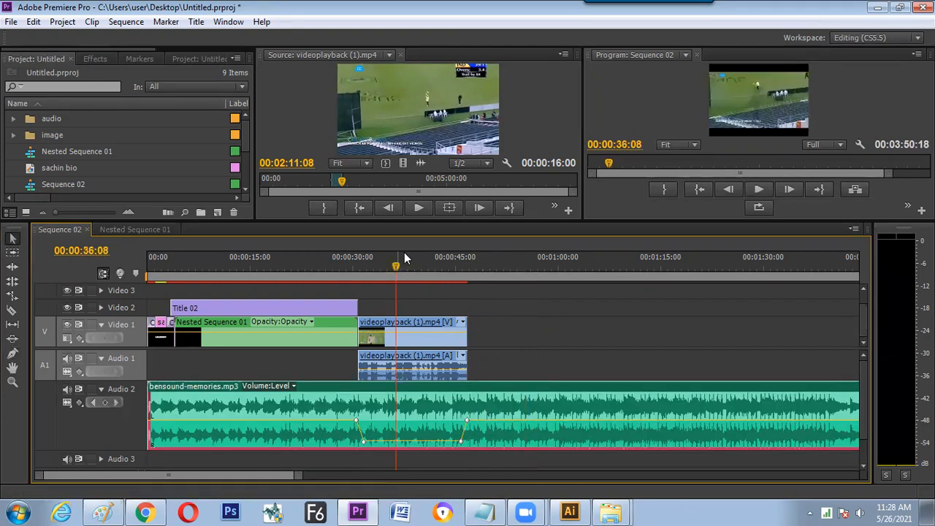
{"action": "left_click_drag", "start_coordinate": [392, 266], "coordinate": [365, 273]}
{"action": "mouse_move", "coordinate": [385, 326]}
{"action": "left_mouse_down"}
{"action": "mouse_move", "coordinate": [384, 345]}
{"action": "mouse_move", "coordinate": [382, 324]}
{"action": "left_mouse_up"}
{"action": "key", "text": "Down"}
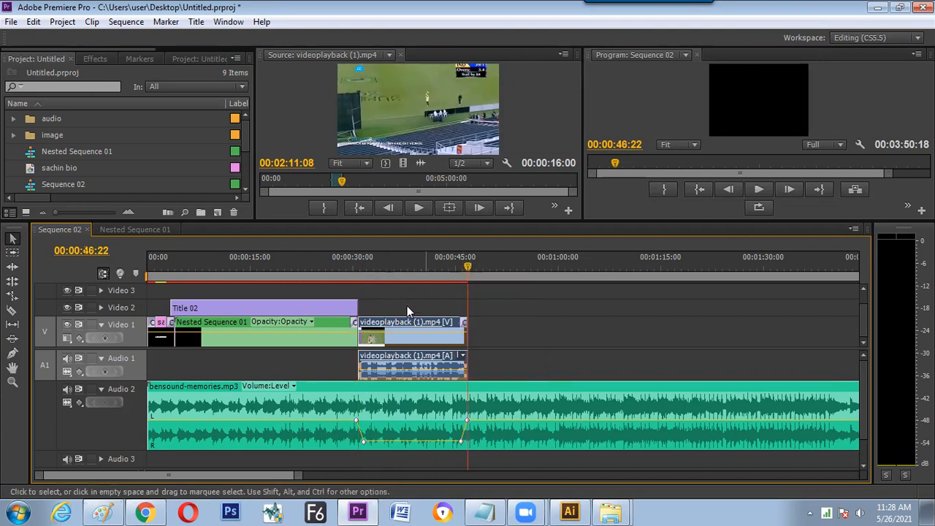
- Move the cricket clip away from Nested Sequence 01, return it to 00:00:30:22 and apply the default video transition at its start
{"action": "left_click_drag", "start_coordinate": [421, 327], "coordinate": [449, 327]}
{"action": "key", "text": "Up"}
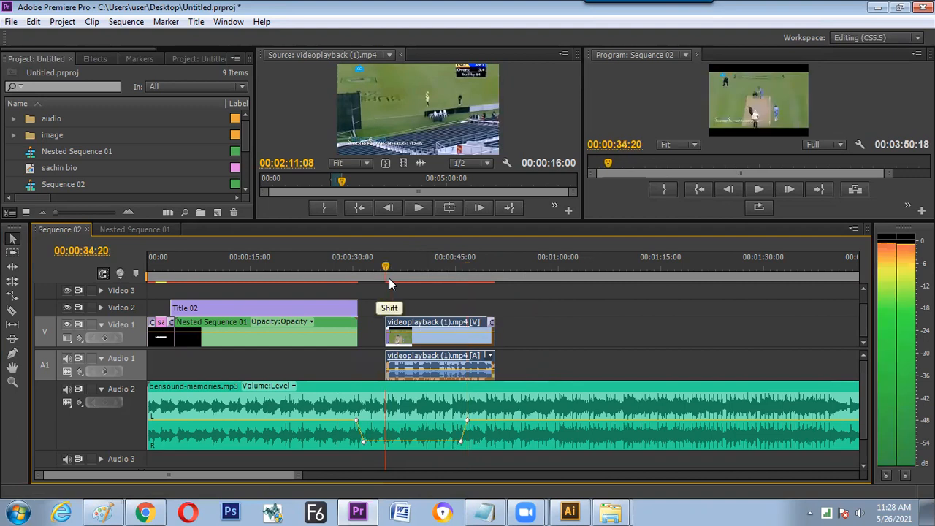
{"action": "left_click_drag", "start_coordinate": [429, 322], "coordinate": [403, 327]}
{"action": "left_click", "coordinate": [375, 275]}
{"action": "left_click_drag", "start_coordinate": [368, 278], "coordinate": [357, 275]}
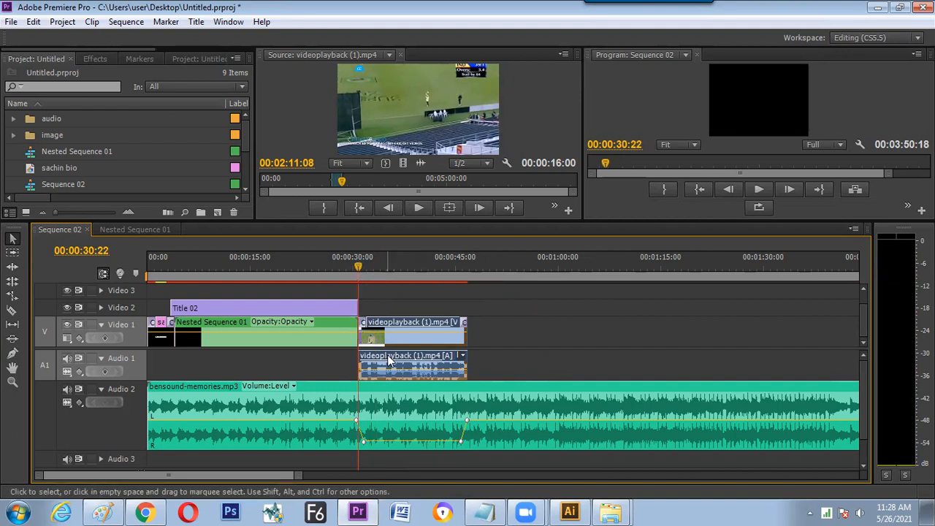
- Apply the default audio transition at the start and end of the cricket clip's audio on Audio 1
{"action": "left_click_drag", "start_coordinate": [387, 359], "coordinate": [398, 361]}
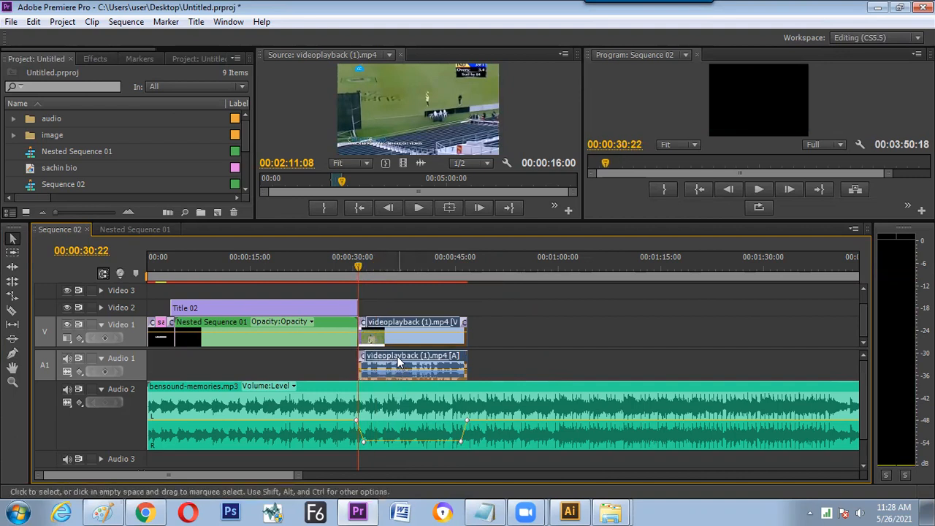
{"action": "key", "text": "Down"}
{"action": "key", "text": "Down"}
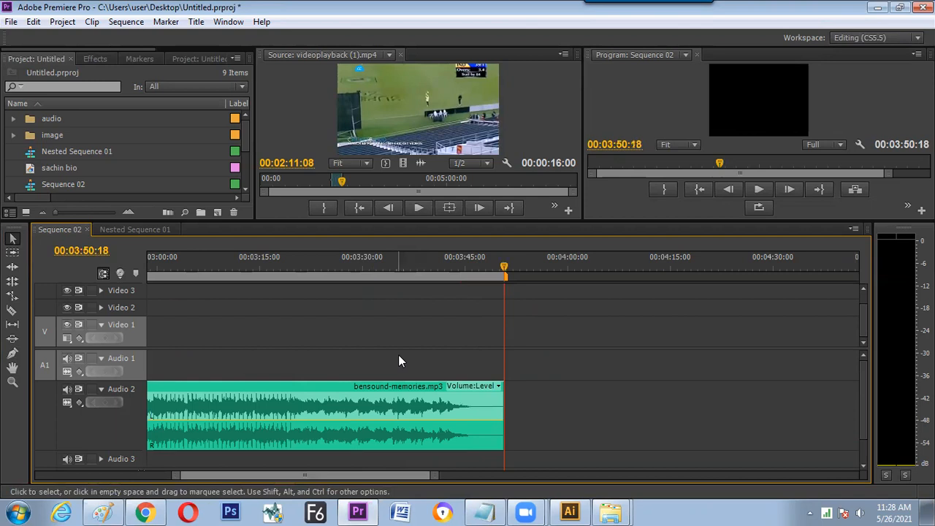
{"action": "key", "text": "Up"}
{"action": "left_click_drag", "start_coordinate": [403, 366], "coordinate": [411, 372]}
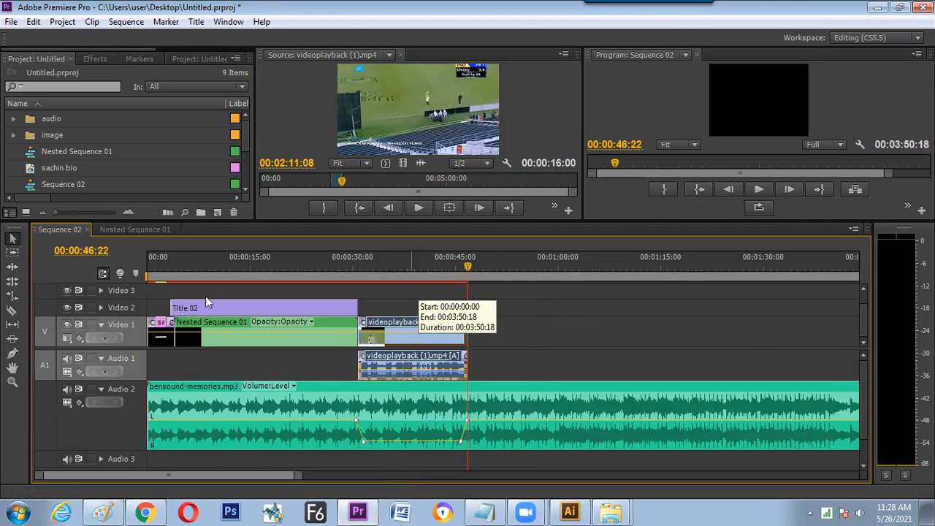
- Apply the default audio transition to the start of the bensound-memories.mp3 clip on Audio 2
{"action": "key", "text": "Home"}
{"action": "key", "text": "space"}
{"action": "left_click", "coordinate": [134, 403]}
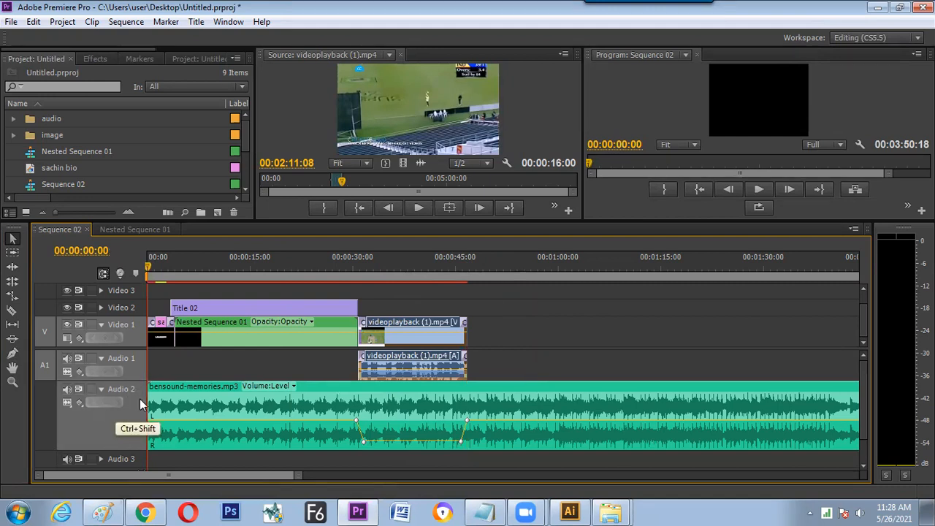
- Split the background music at 00:00:46:22, where the video ends, and delete the remaining part
{"action": "left_click_drag", "start_coordinate": [470, 272], "coordinate": [473, 276]}
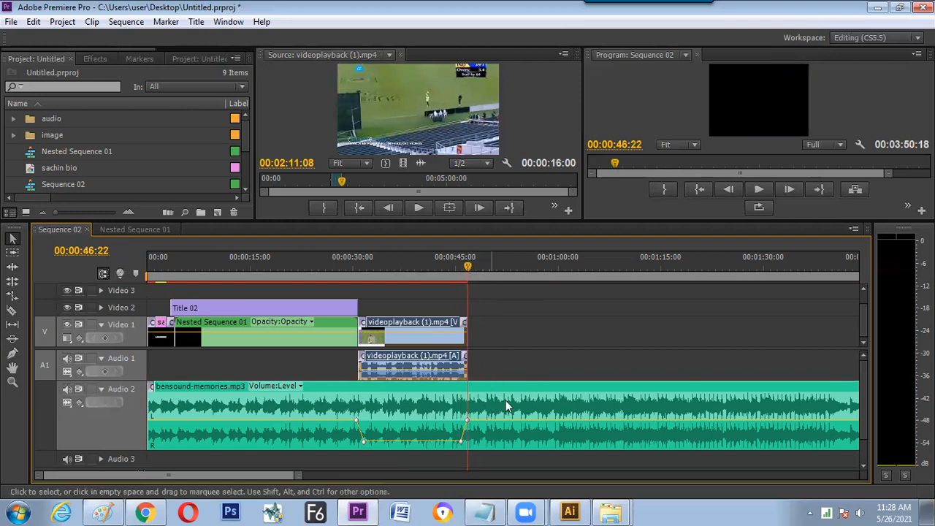
{"action": "key", "text": "ctrl+k"}
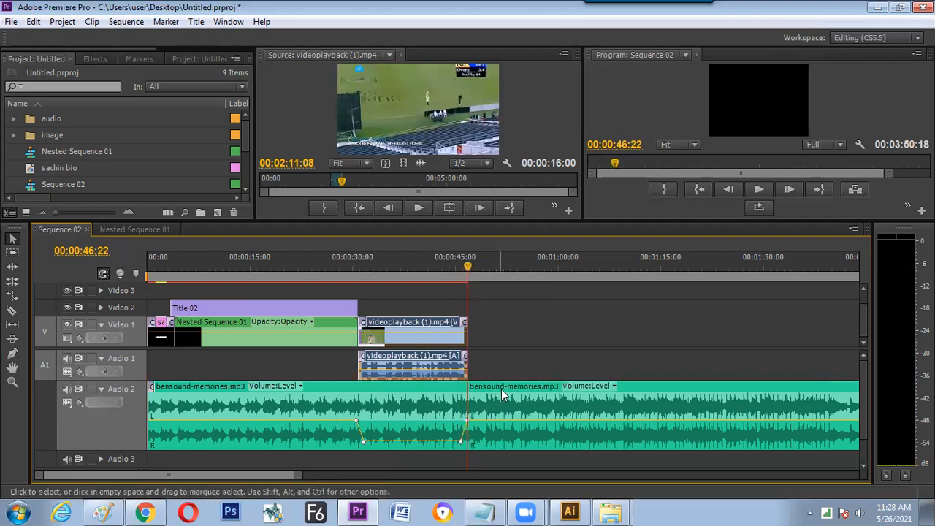
{"action": "left_click", "coordinate": [501, 396]}
{"action": "key", "text": "Delete"}
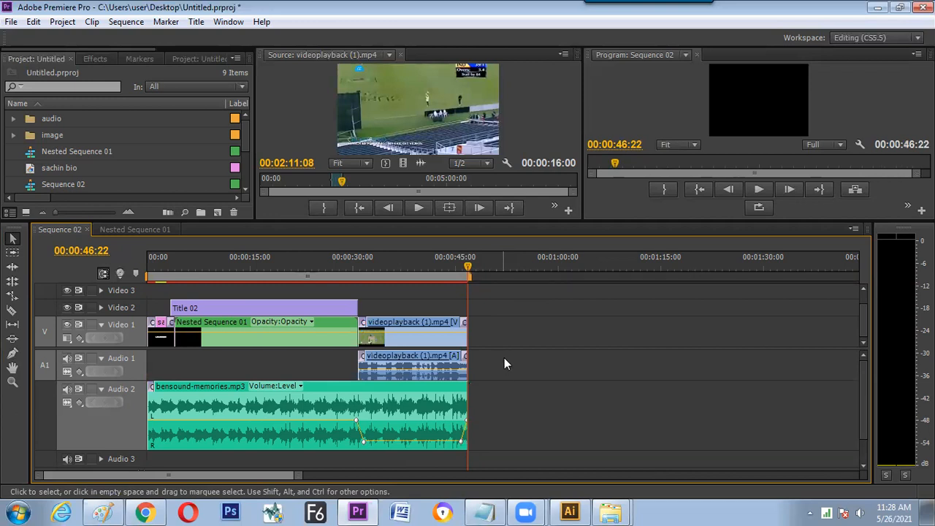
- Apply the default audio transition to the end of the music clip and play the sequence's opening seconds
{"action": "left_click", "coordinate": [453, 390]}
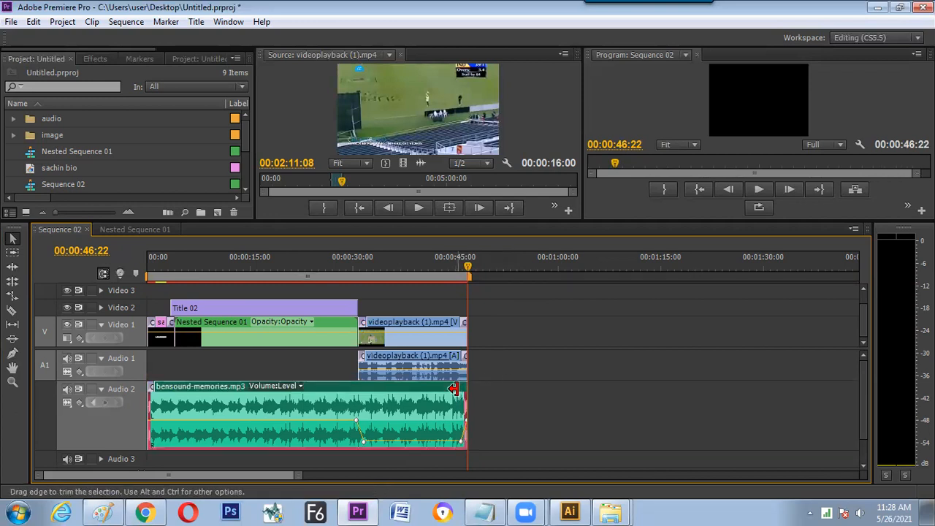
{"action": "left_click", "coordinate": [515, 360]}
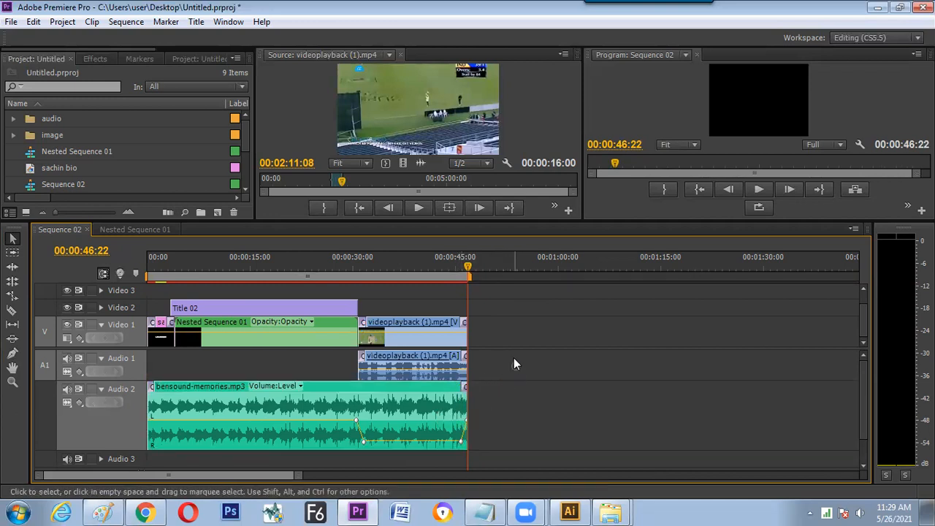
{"action": "left_click_drag", "start_coordinate": [445, 269], "coordinate": [98, 296]}
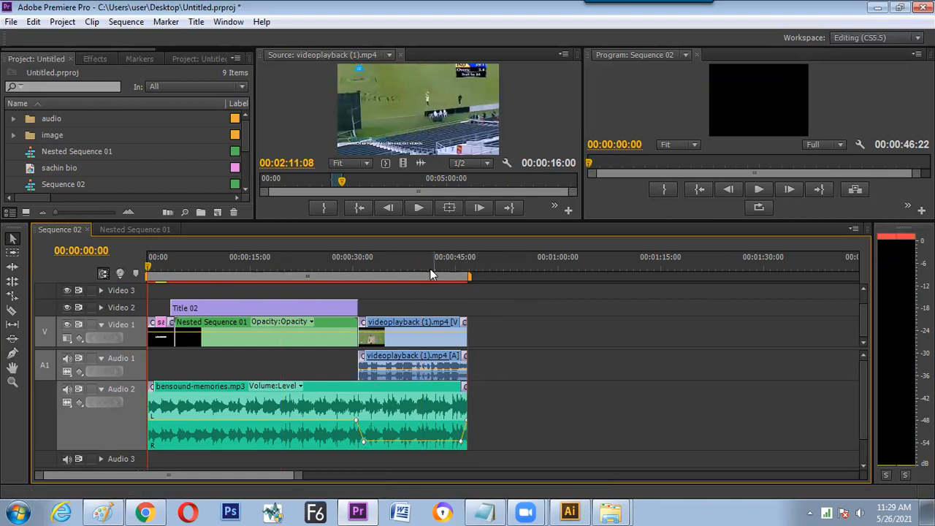
{"action": "key", "text": "space"}
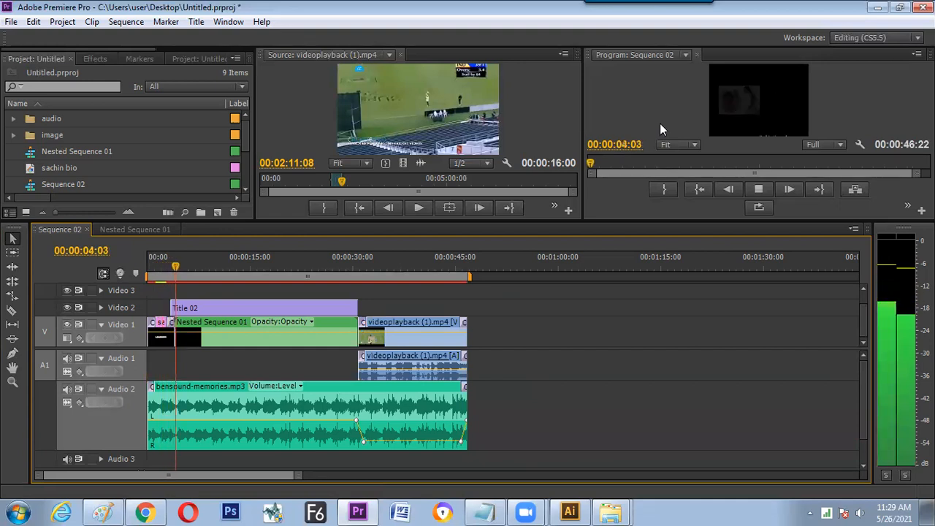
{"action": "key", "text": "space"}
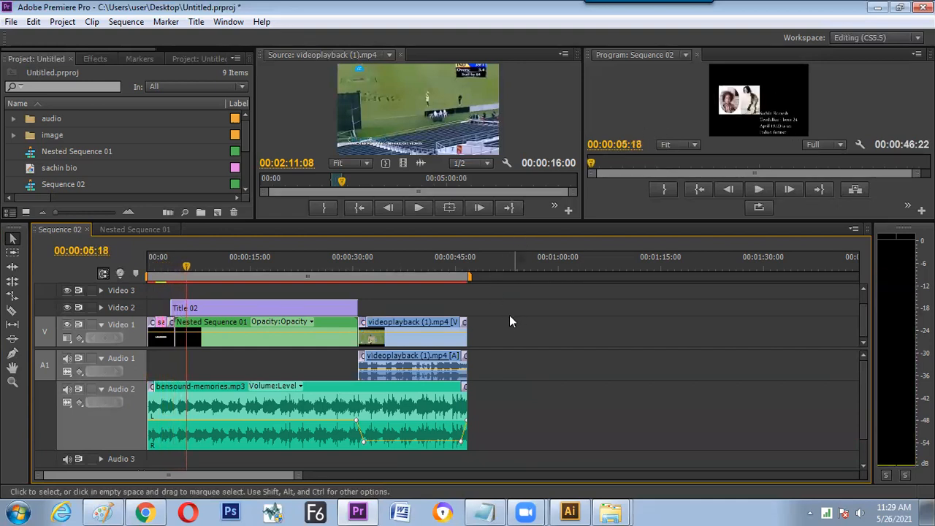
- Reveal the opening sachin bio title in the project and duplicate it there
{"action": "left_click", "coordinate": [158, 256]}
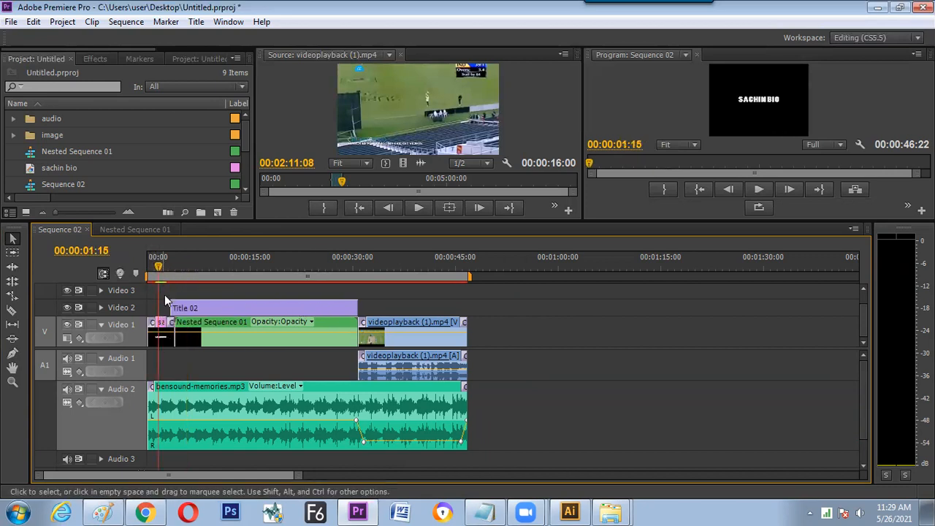
{"action": "left_click", "coordinate": [158, 342]}
{"action": "key", "text": "="}
{"action": "right_click", "coordinate": [166, 341]}
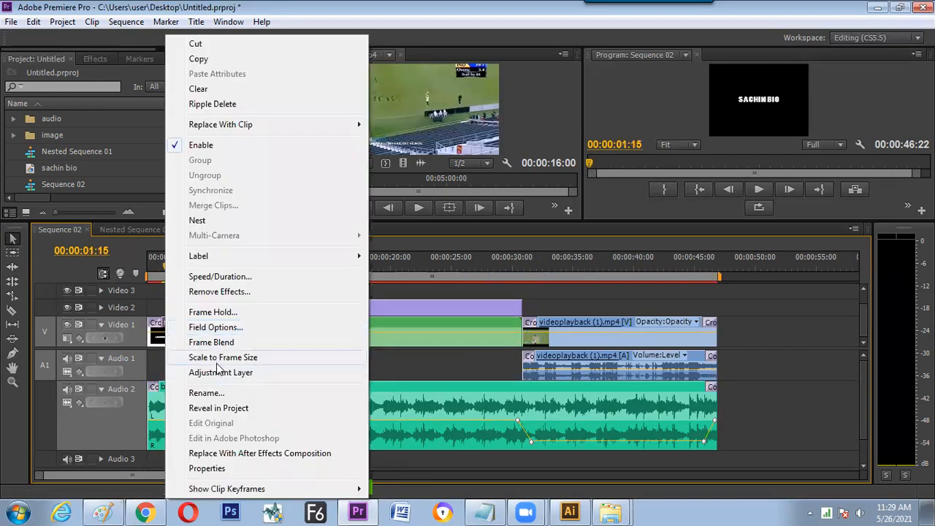
{"action": "left_click", "coordinate": [219, 407]}
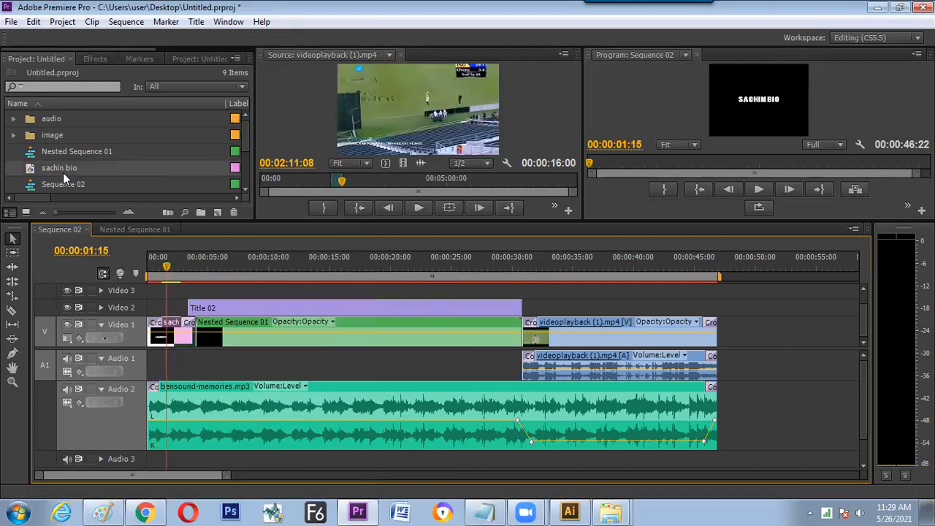
{"action": "left_click", "coordinate": [34, 21]}
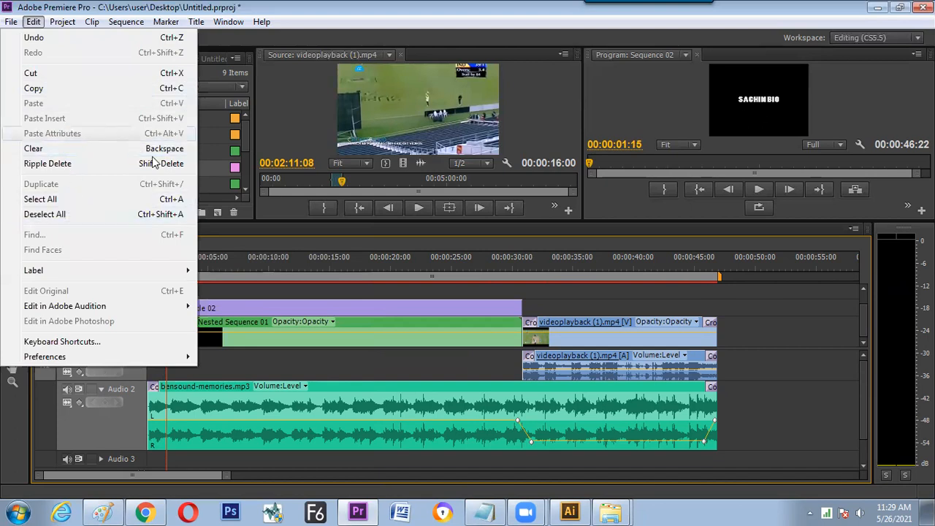
{"action": "left_click", "coordinate": [229, 253]}
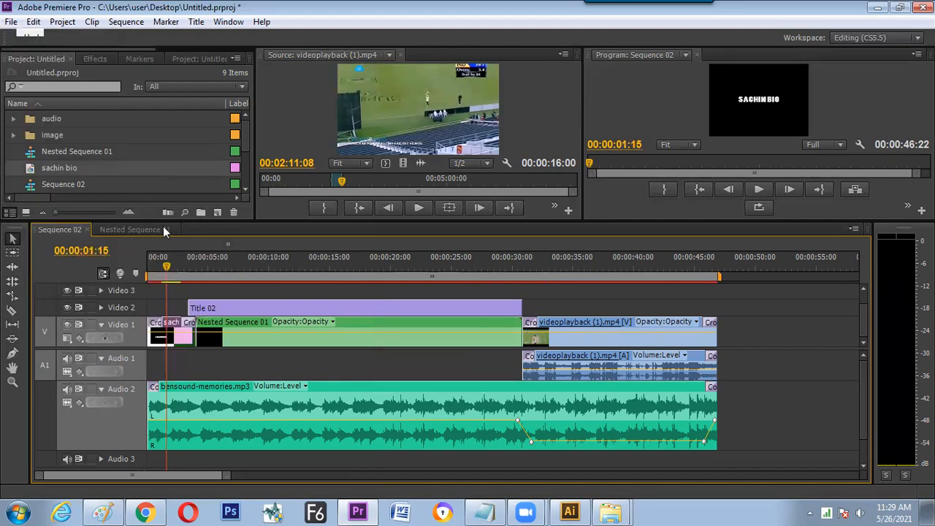
{"action": "right_click", "coordinate": [63, 171]}
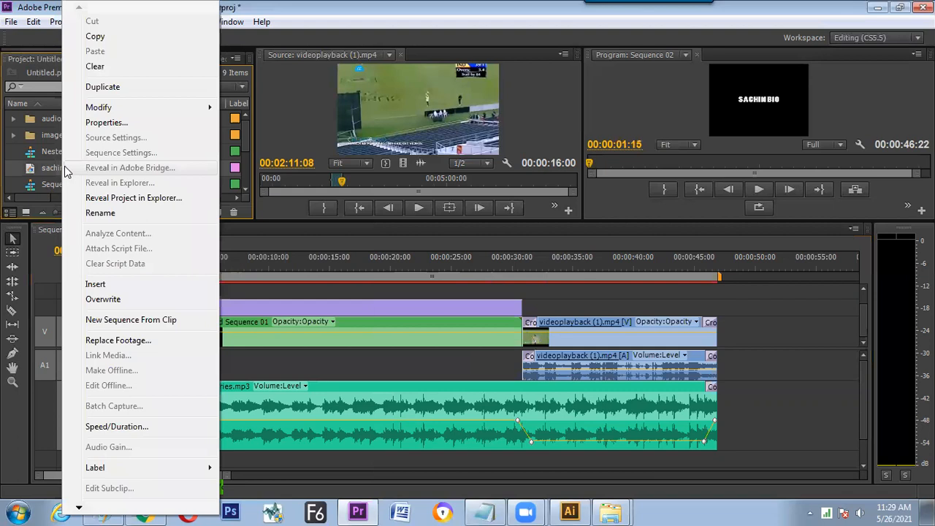
{"action": "left_click", "coordinate": [106, 87]}
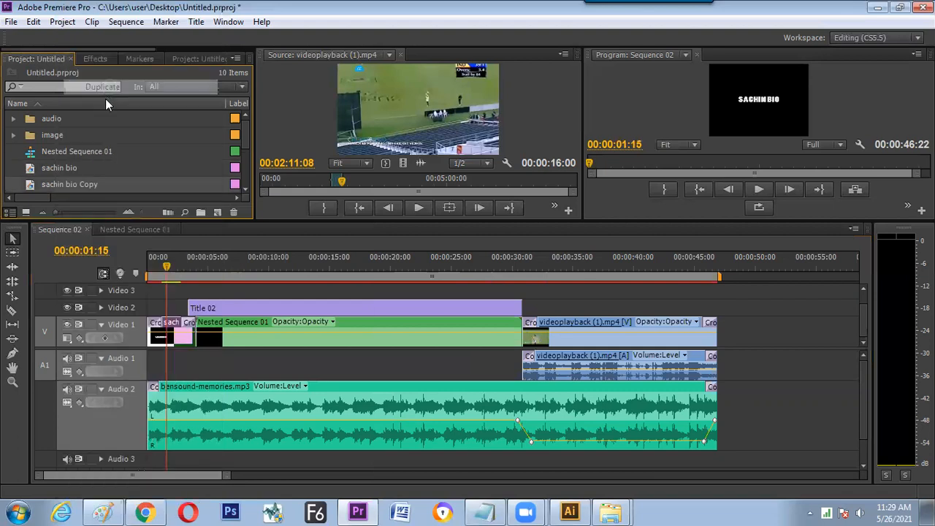
- Replace the text of the sachin bio Copy title with THANK YO and centre it horizontally
{"action": "double_click", "coordinate": [31, 186]}
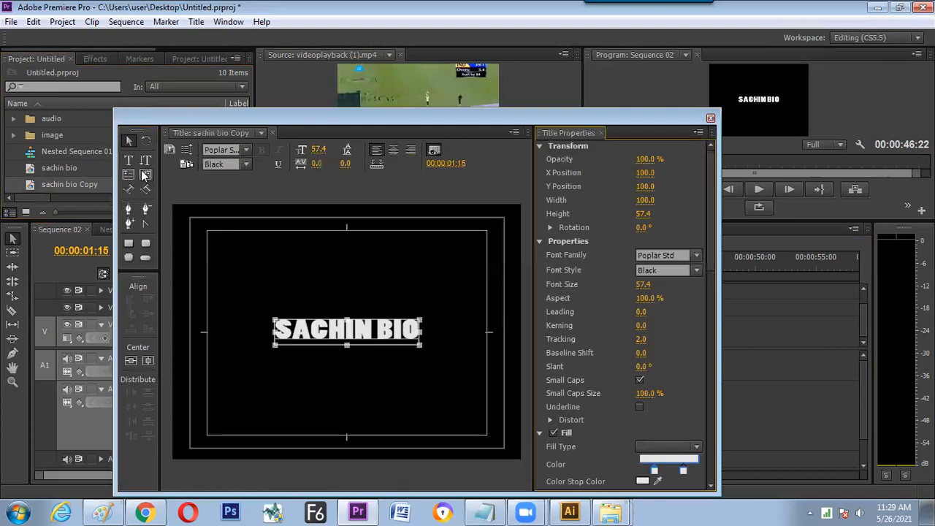
{"action": "left_click", "coordinate": [128, 160]}
{"action": "left_click", "coordinate": [293, 333]}
{"action": "left_click_drag", "start_coordinate": [277, 325], "coordinate": [301, 316]}
{"action": "type", "text": "THANK YOU"}
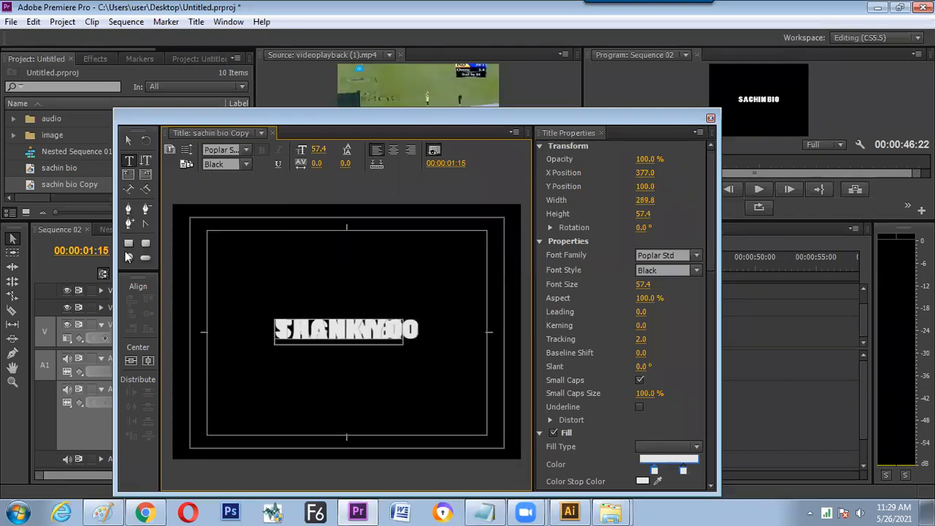
{"action": "left_click", "coordinate": [130, 361]}
{"action": "left_click", "coordinate": [128, 140]}
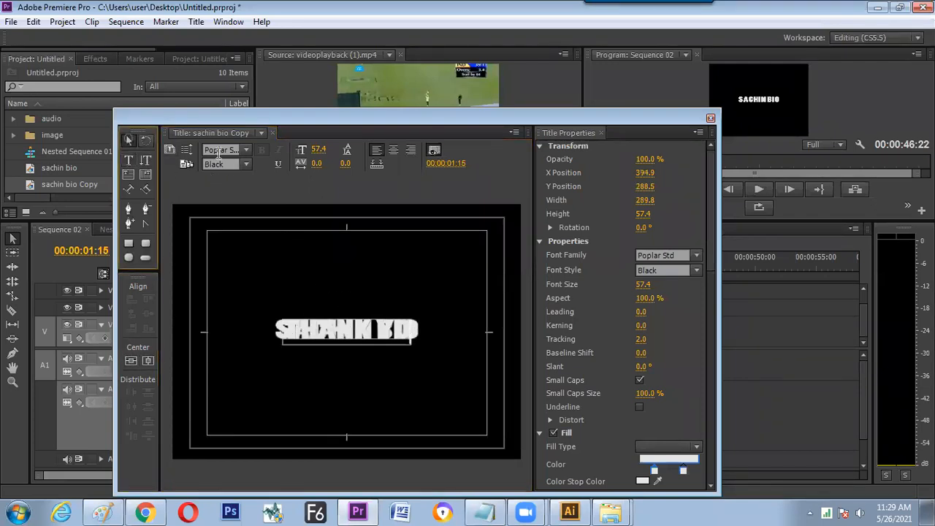
{"action": "left_click", "coordinate": [711, 117]}
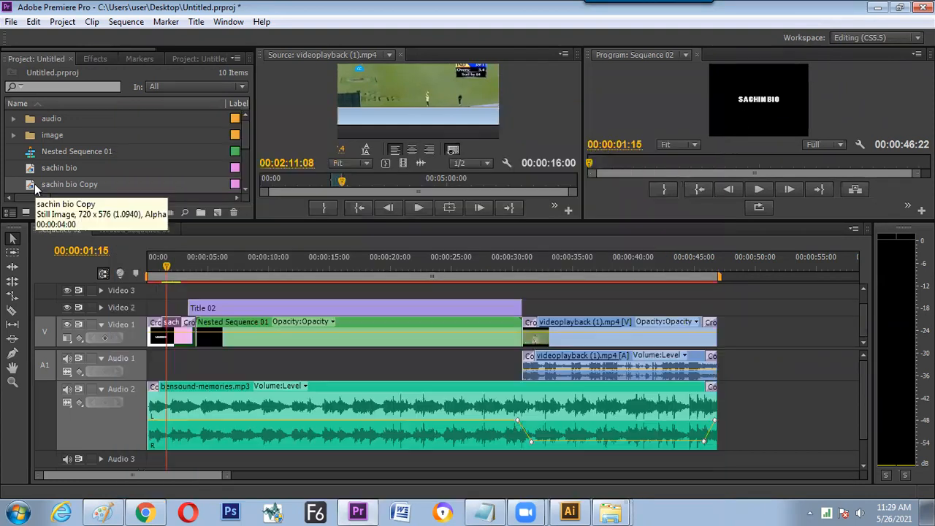
- Place the sachin bio Copy title after the last clip on Video 1 and extend the music to its end
{"action": "left_click_drag", "start_coordinate": [70, 184], "coordinate": [727, 347]}
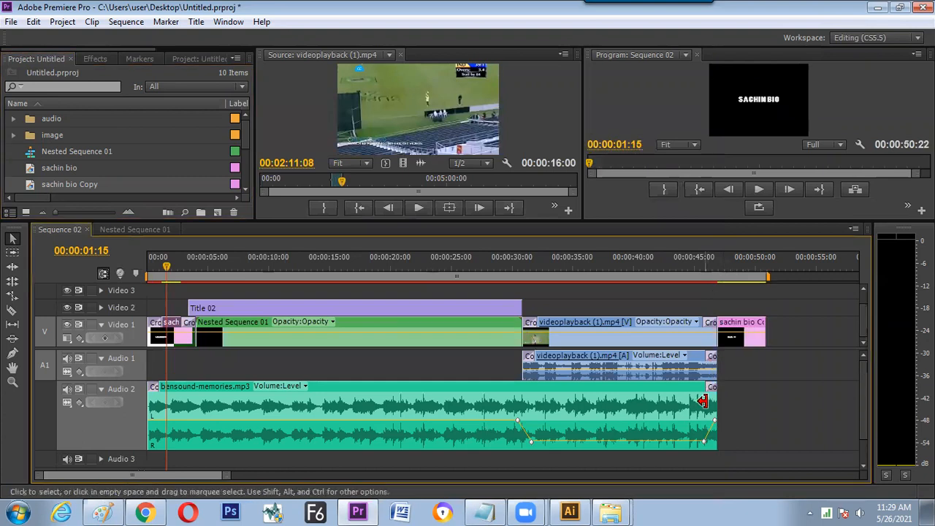
{"action": "left_click_drag", "start_coordinate": [720, 400], "coordinate": [767, 409]}
- Correct the closing title's text to THANK YOU and centre it horizontally again
{"action": "left_click", "coordinate": [737, 261]}
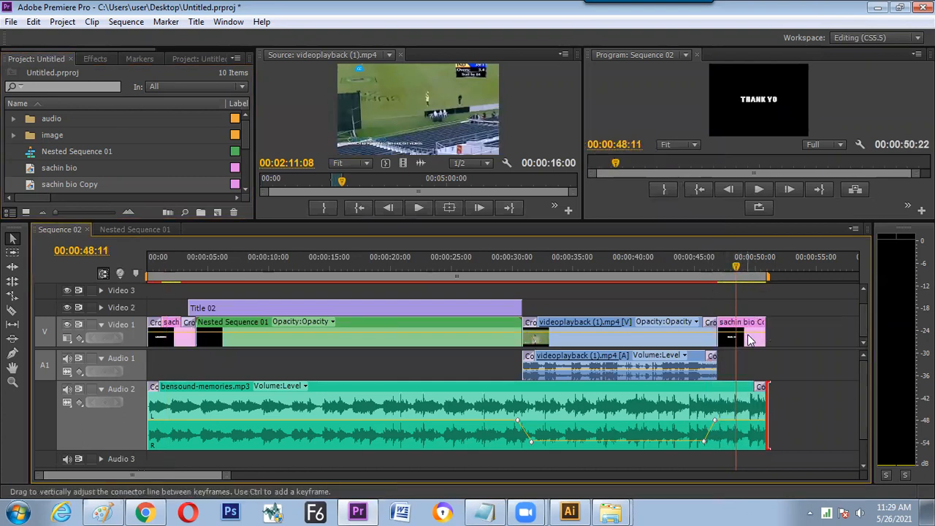
{"action": "double_click", "coordinate": [743, 329]}
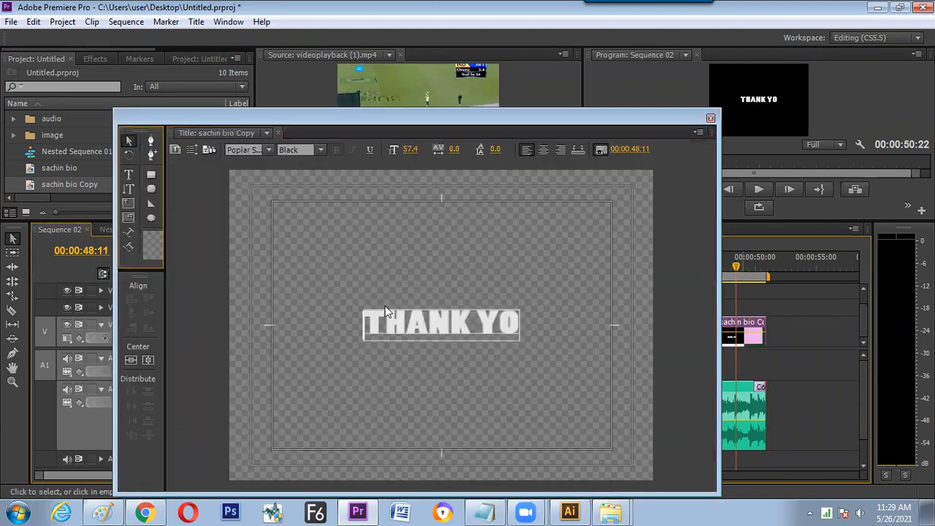
{"action": "double_click", "coordinate": [402, 330]}
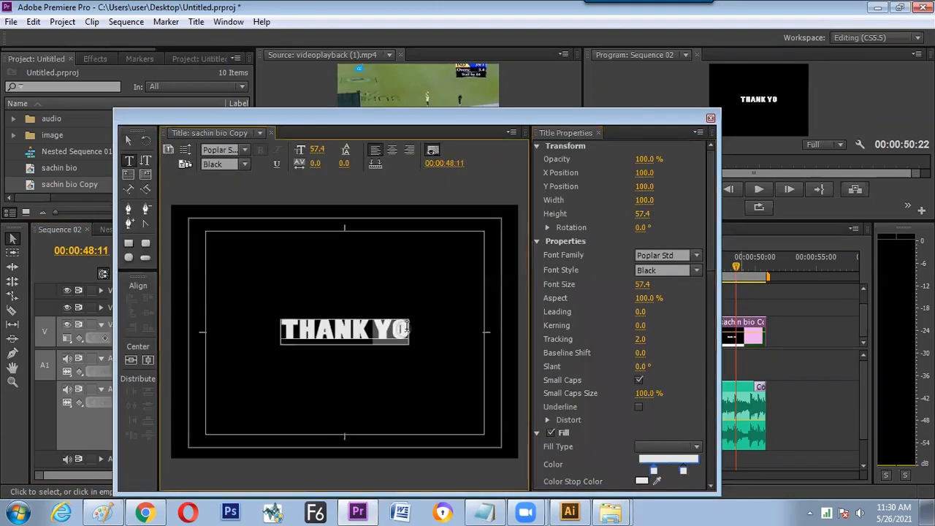
{"action": "left_click", "coordinate": [410, 330]}
{"action": "type", "text": "U"}
{"action": "left_click", "coordinate": [130, 141]}
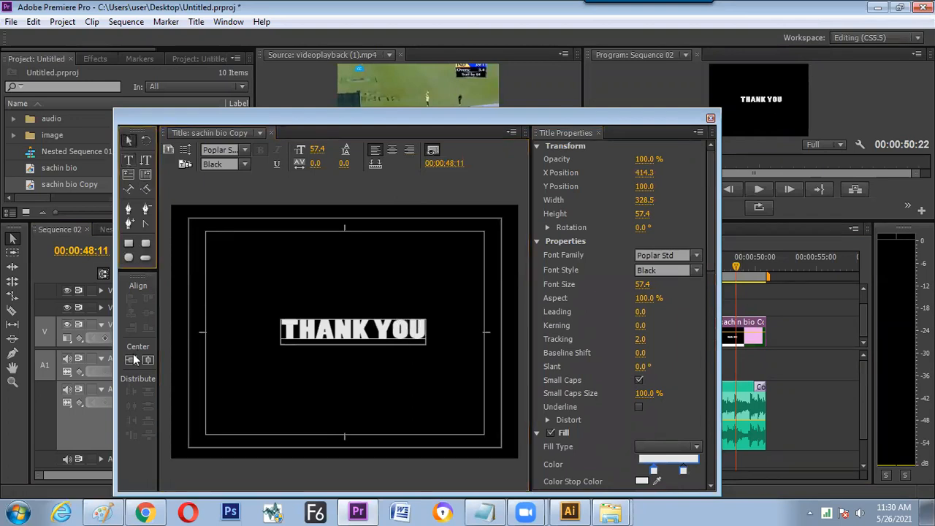
{"action": "left_click", "coordinate": [131, 360]}
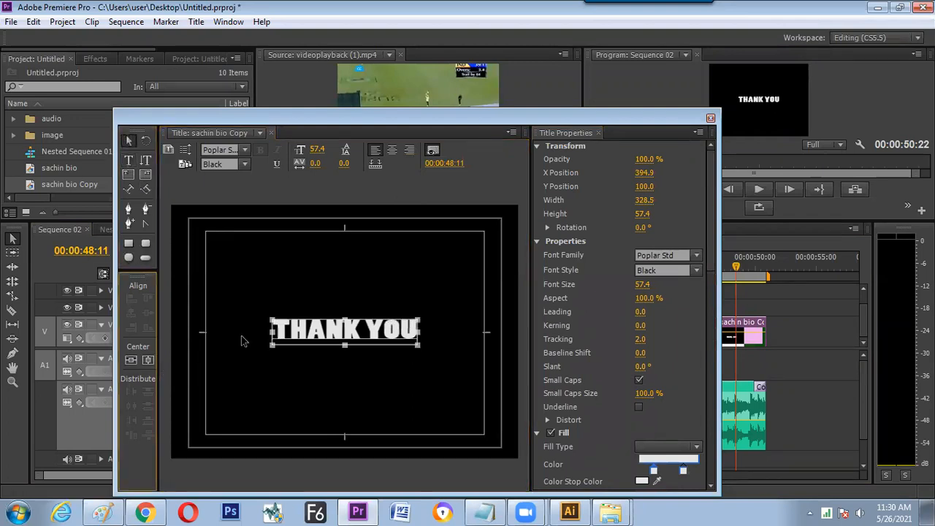
{"action": "left_click", "coordinate": [711, 117]}
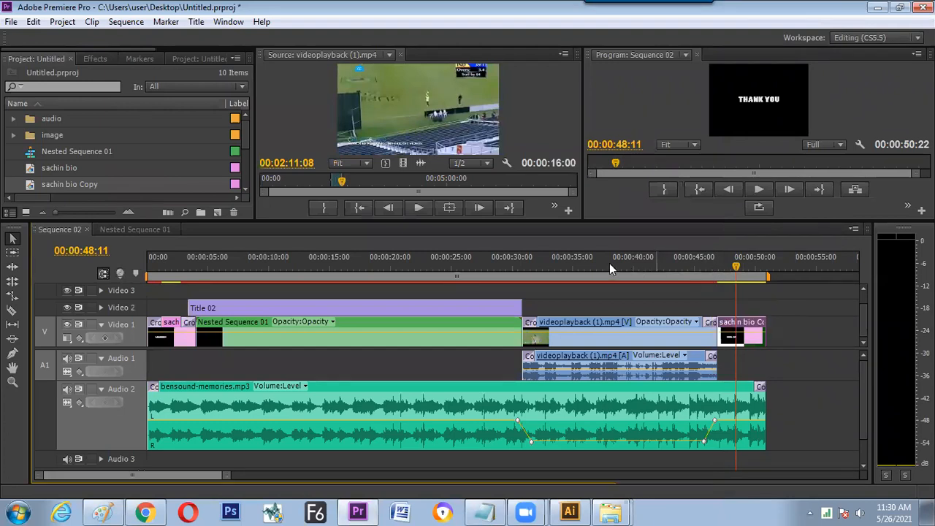
- Make the timeline area taller, collapse the Audio 2 track, and return the playhead to the sequence start
{"action": "left_click", "coordinate": [589, 268]}
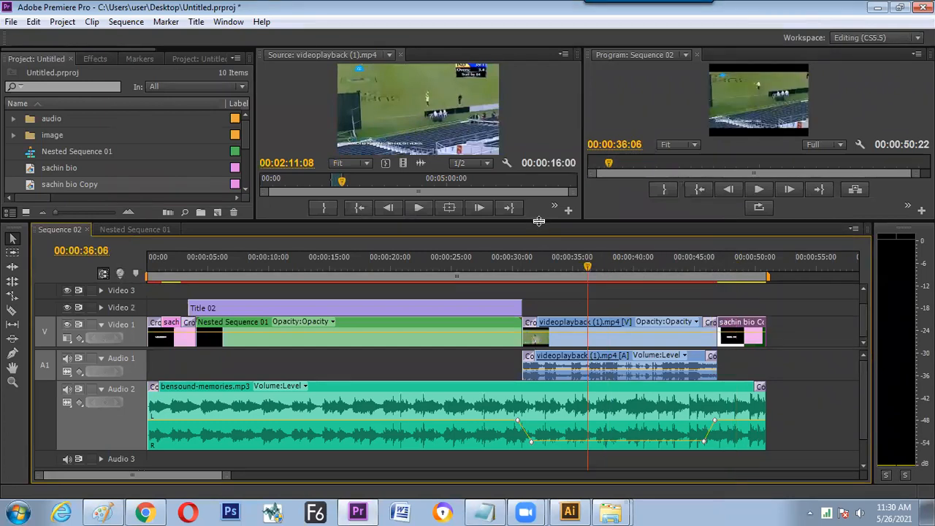
{"action": "left_click_drag", "start_coordinate": [537, 219], "coordinate": [559, 202]}
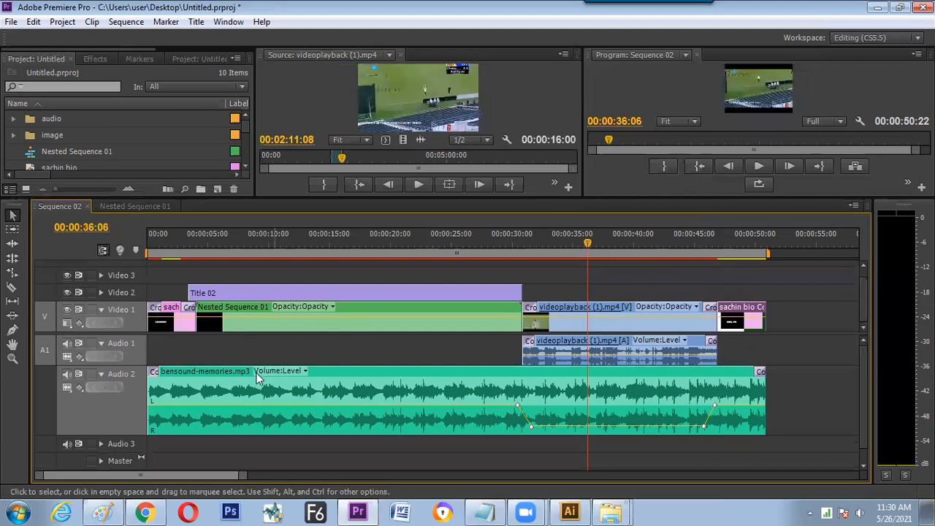
{"action": "left_click", "coordinate": [101, 375]}
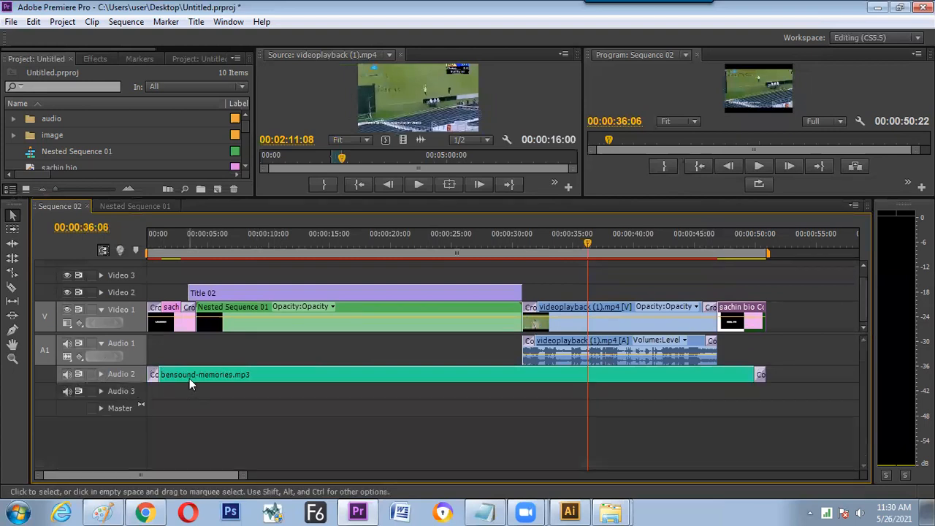
{"action": "key", "text": "Home"}
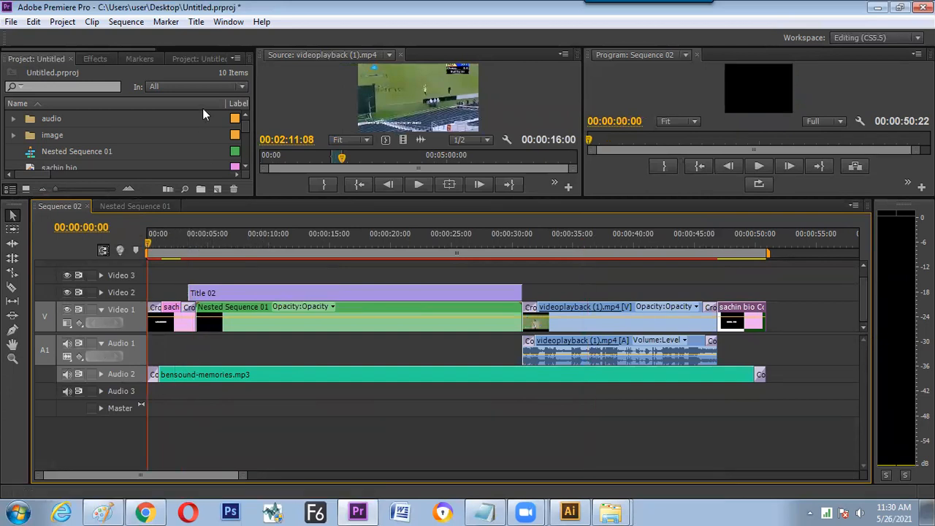
- Open the Audio Mixer for Sequence 02 and widen it to show the Audio 1, Audio 2 and Audio 3 channels
{"action": "left_click_drag", "start_coordinate": [251, 69], "coordinate": [368, 67]}
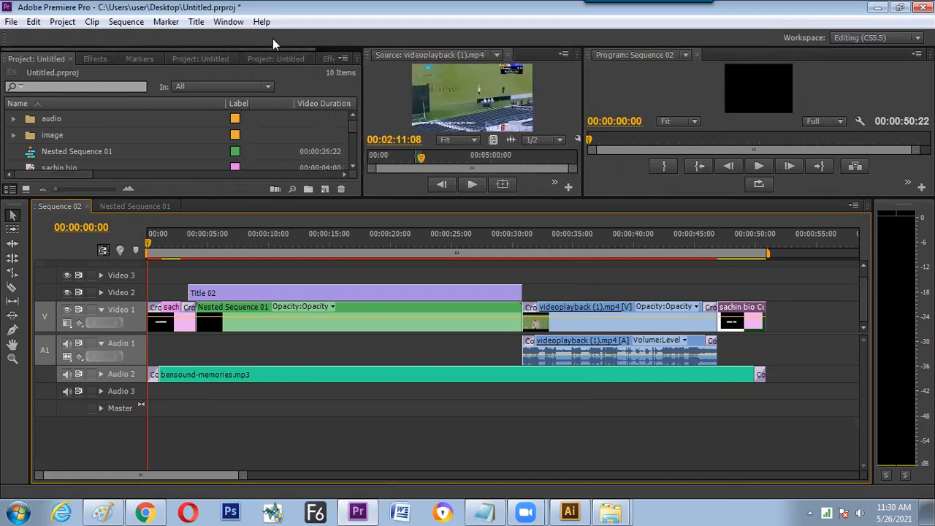
{"action": "left_click", "coordinate": [228, 21]}
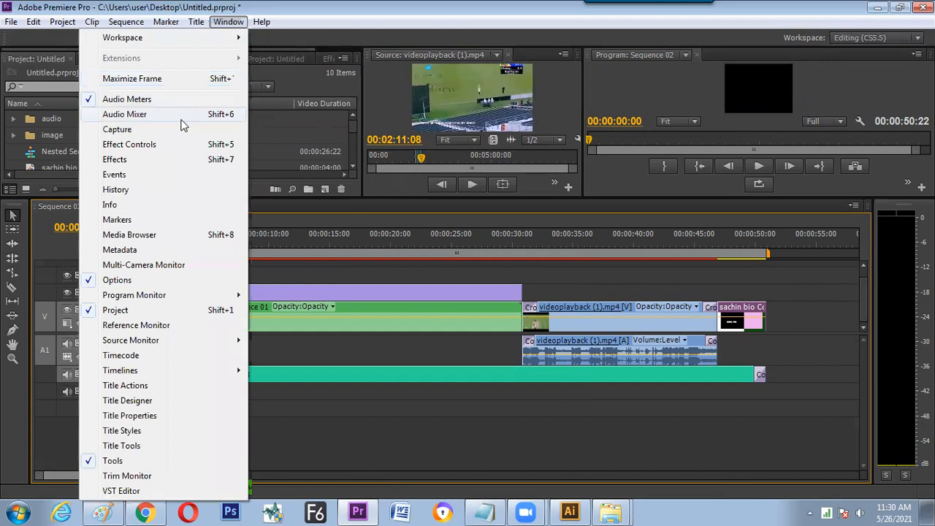
{"action": "left_click", "coordinate": [182, 118]}
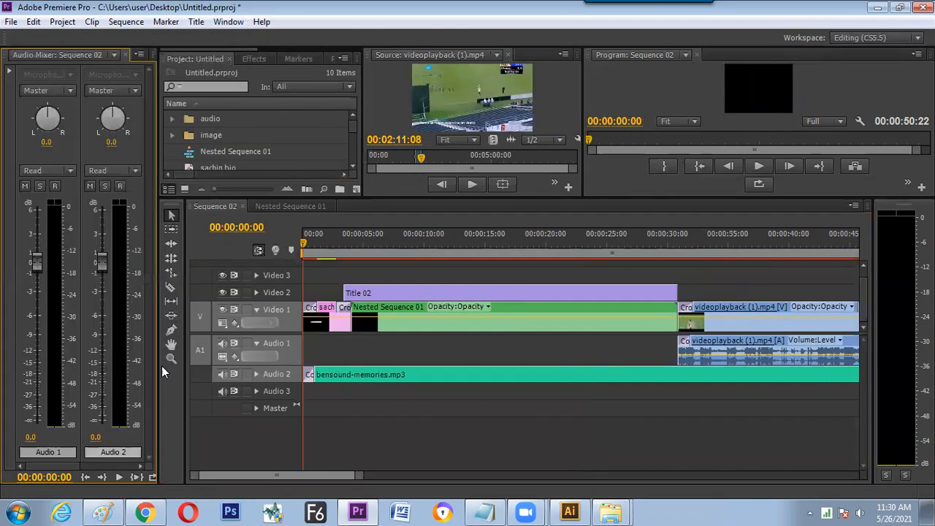
{"action": "left_click_drag", "start_coordinate": [158, 371], "coordinate": [238, 356]}
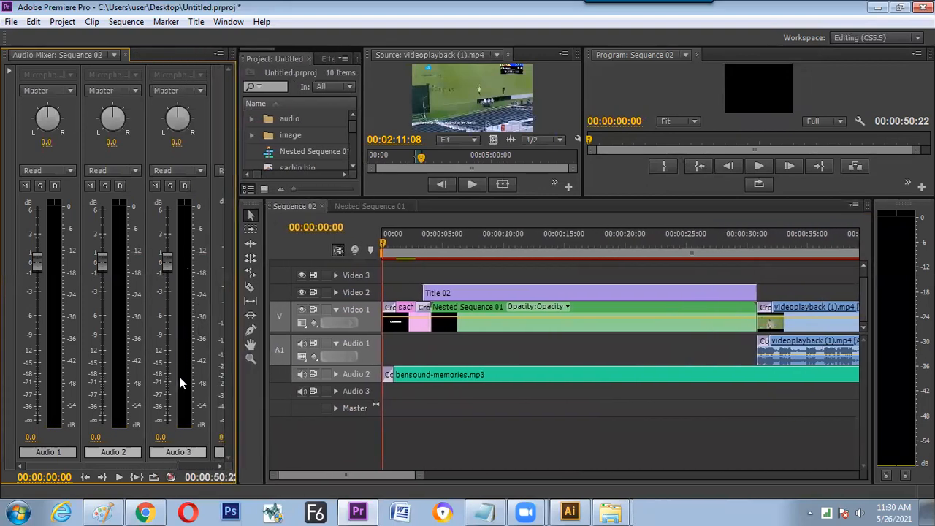
- Solo and mute the Audio 3 track and arm it for recording in the Audio Mixer
{"action": "left_click", "coordinate": [170, 185]}
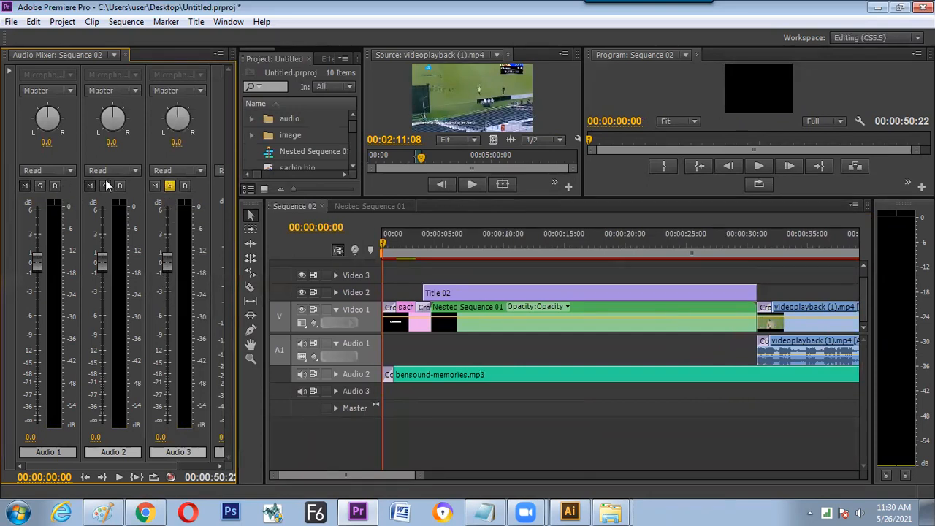
{"action": "left_click", "coordinate": [155, 186]}
{"action": "left_click", "coordinate": [185, 185]}
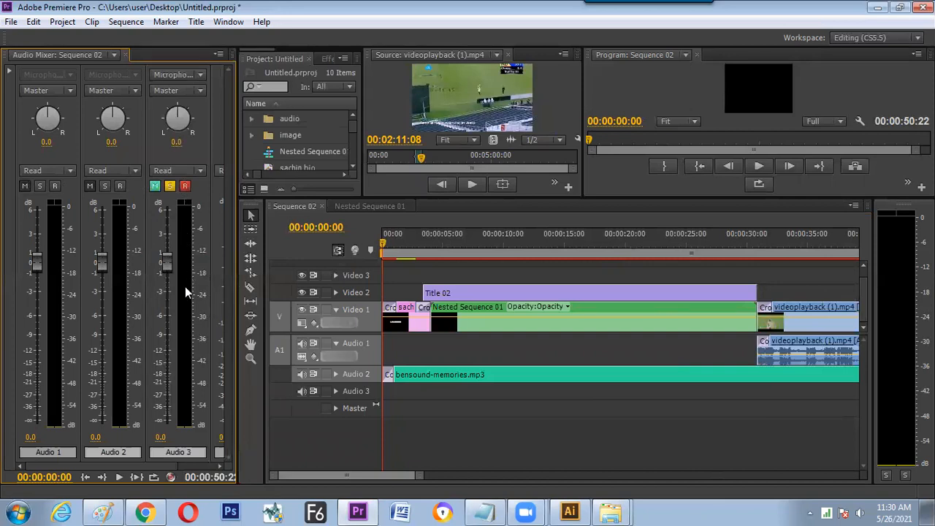
- Check in the audio hardware's ASIO settings that Microphone (Realtek Audio USB) is enabled for input, and accept the settings
{"action": "left_click", "coordinate": [34, 23]}
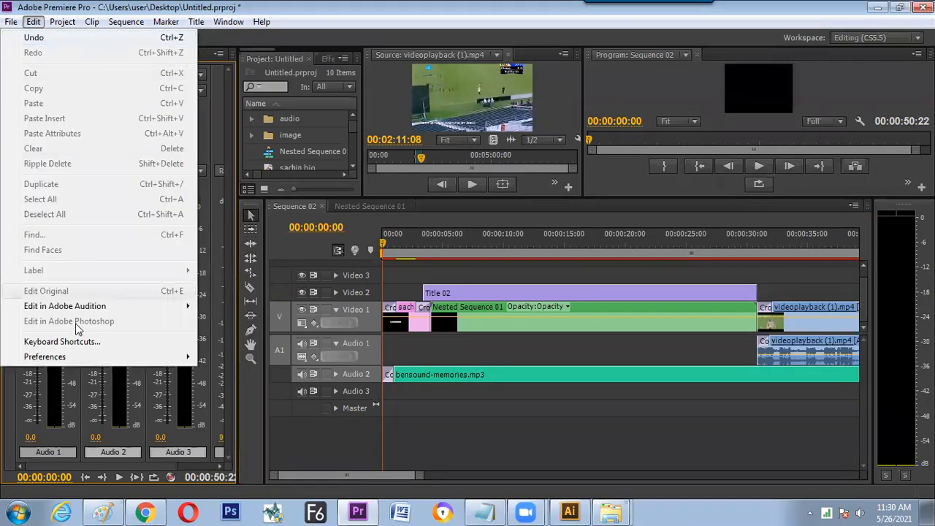
{"action": "mouse_move", "coordinate": [73, 357]}
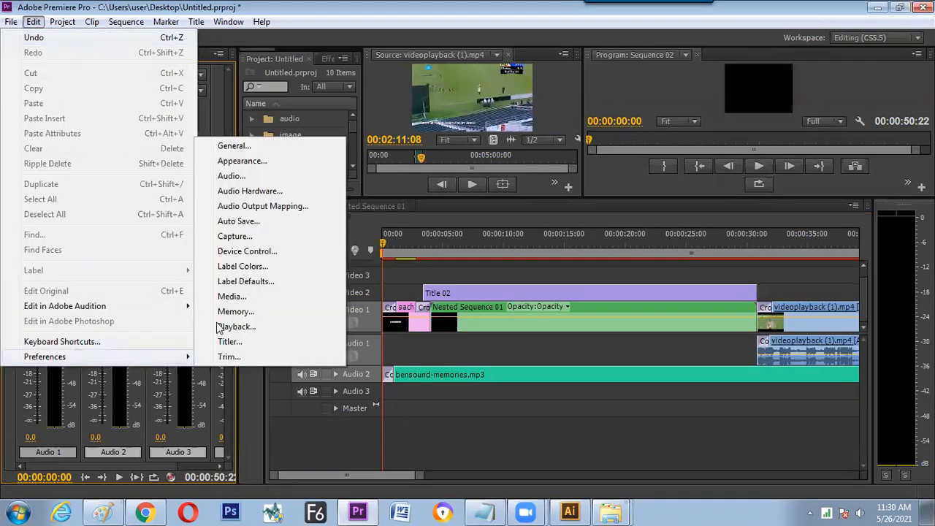
{"action": "left_click", "coordinate": [266, 191]}
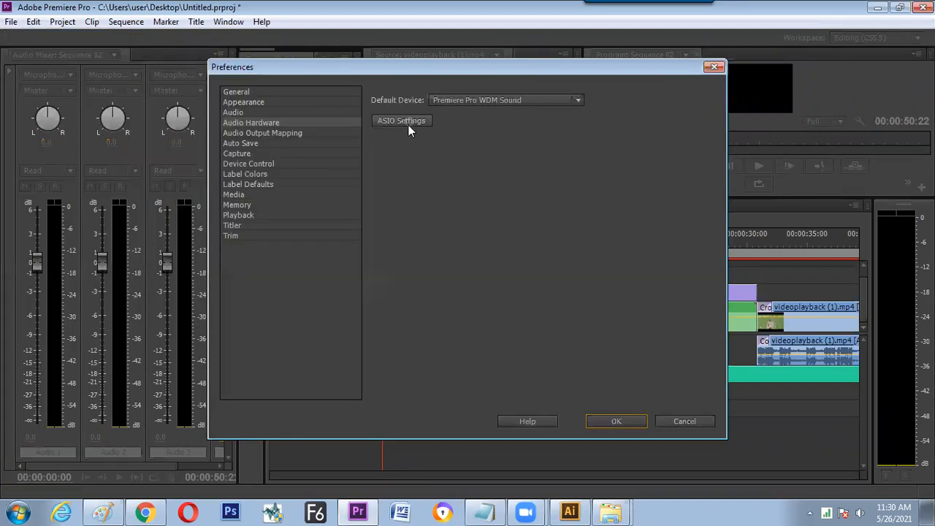
{"action": "left_click", "coordinate": [408, 123]}
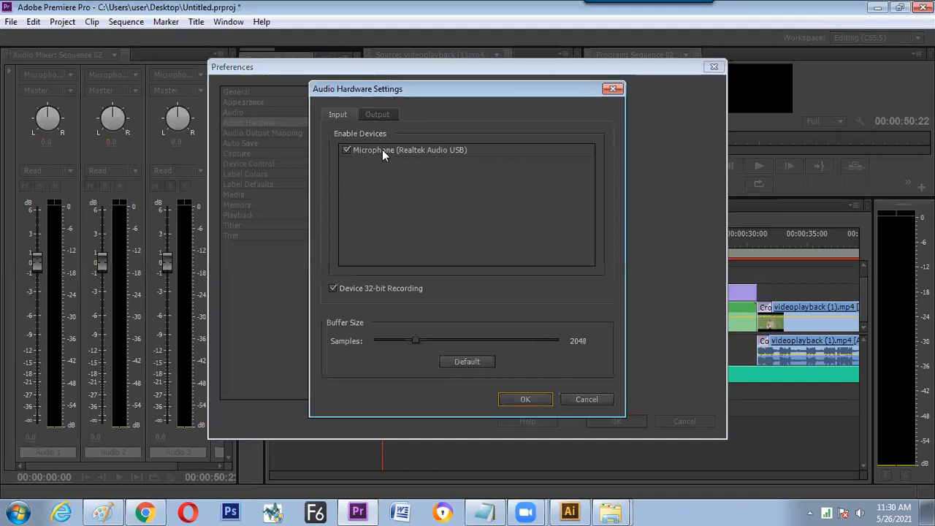
{"action": "left_click", "coordinate": [527, 401]}
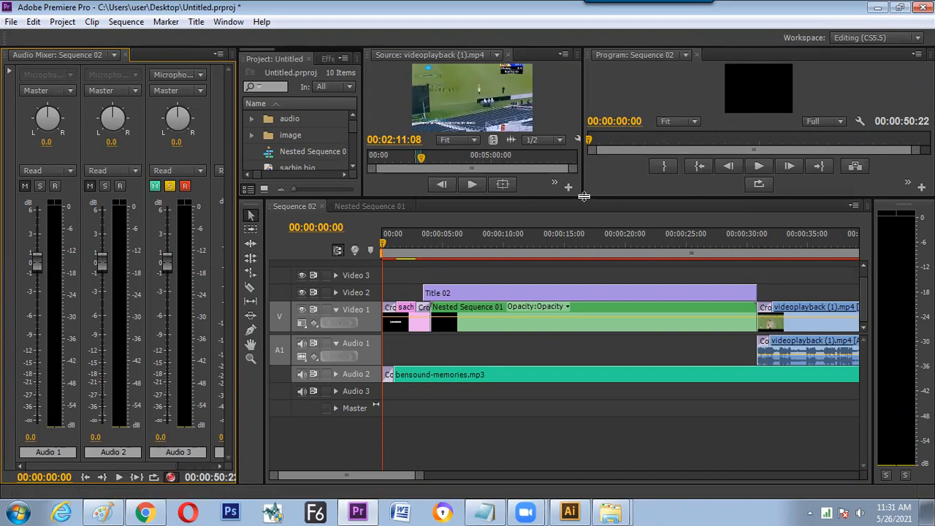
- Make the monitor area taller, close the Source monitor, and widen the Program monitor by narrowing the Project panel
{"action": "left_click_drag", "start_coordinate": [583, 206], "coordinate": [584, 300]}
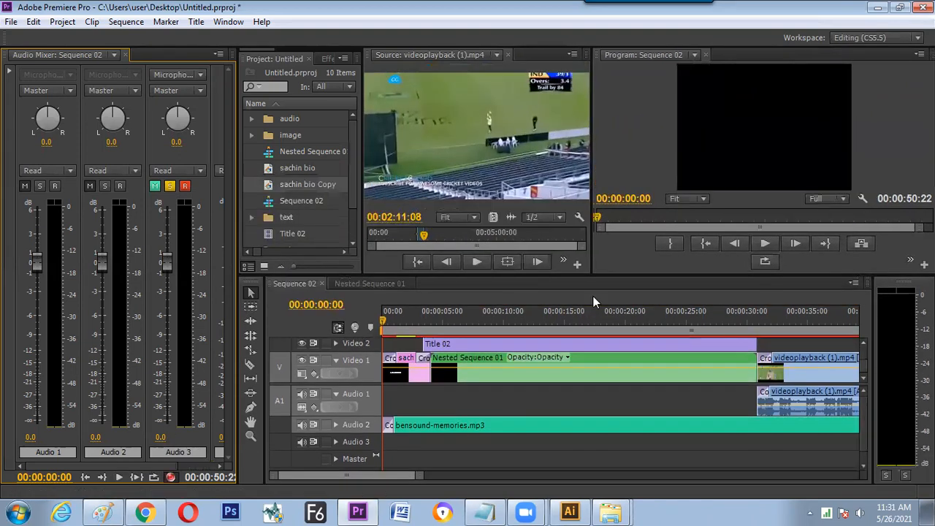
{"action": "left_click", "coordinate": [511, 55]}
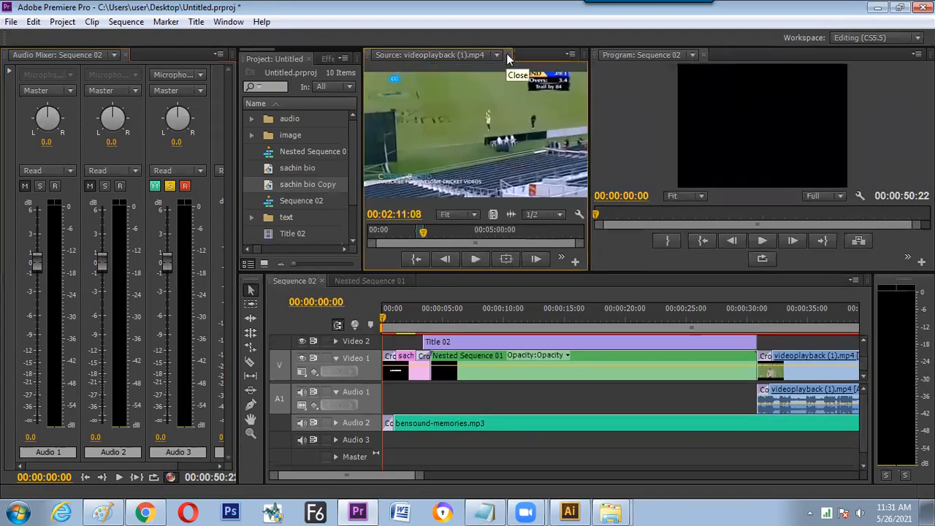
{"action": "left_click", "coordinate": [508, 53]}
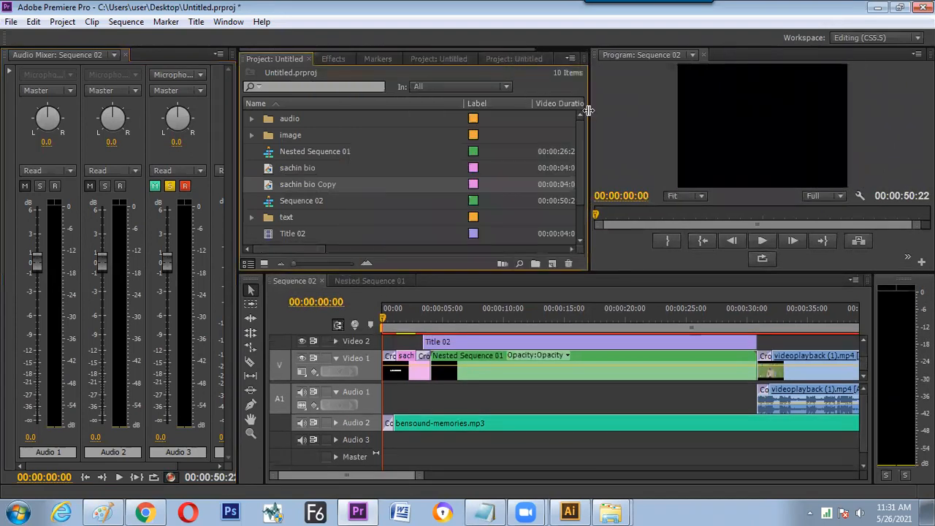
{"action": "left_click_drag", "start_coordinate": [589, 110], "coordinate": [297, 130]}
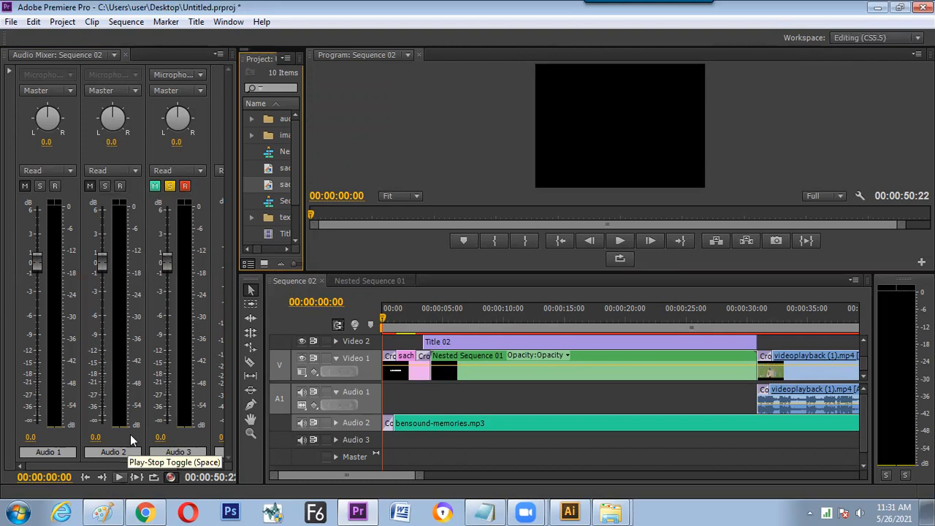
- Record a voice-over of about 18 seconds onto Audio 3 from the sequence start
{"action": "left_click", "coordinate": [120, 477]}
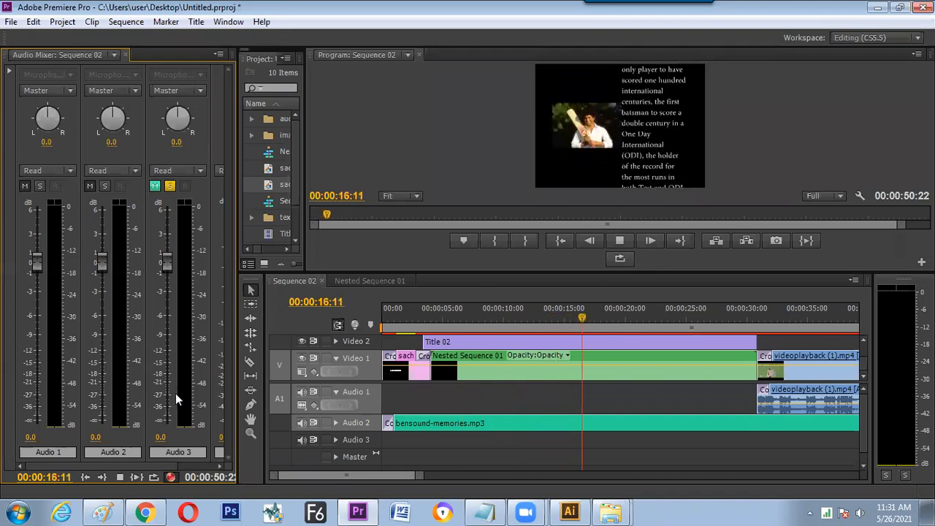
{"action": "left_click", "coordinate": [130, 482]}
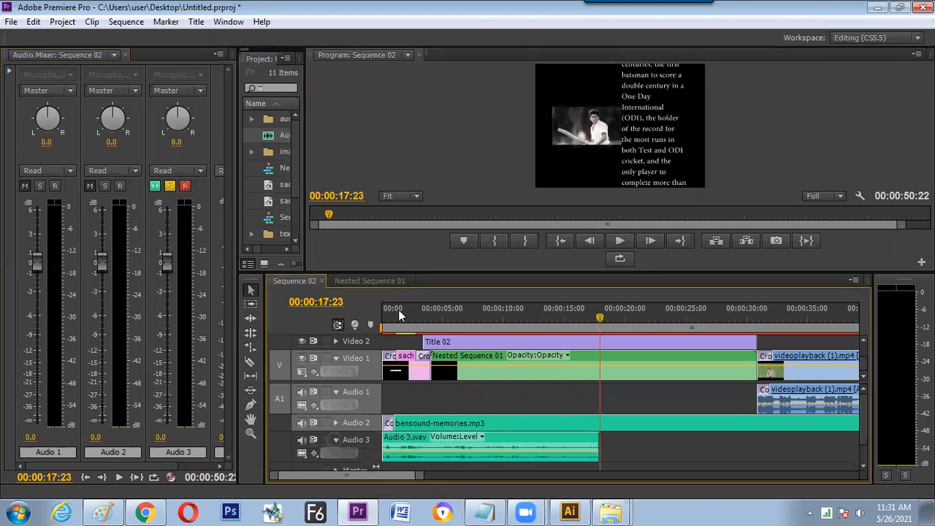
- Return the playhead to the sequence start, unmute Audio 3, and disarm its recording
{"action": "key", "text": "Home"}
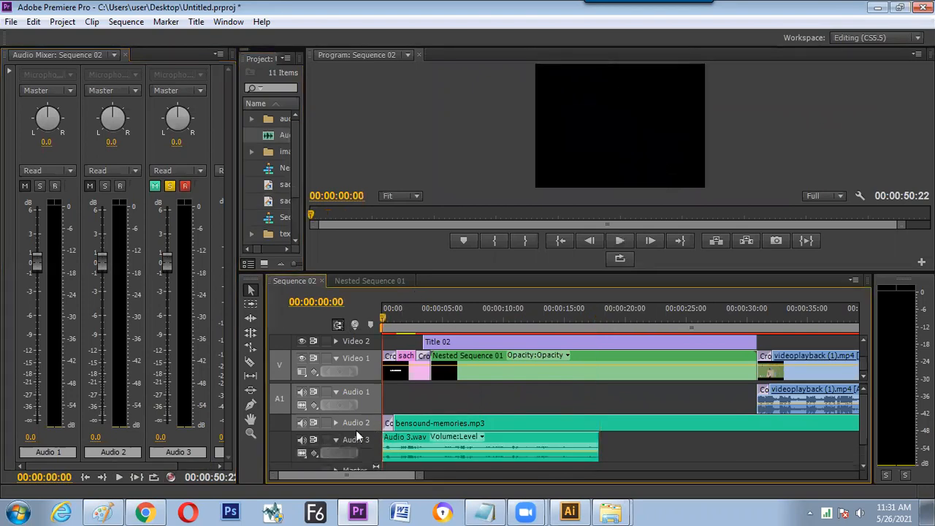
{"action": "left_click", "coordinate": [155, 186]}
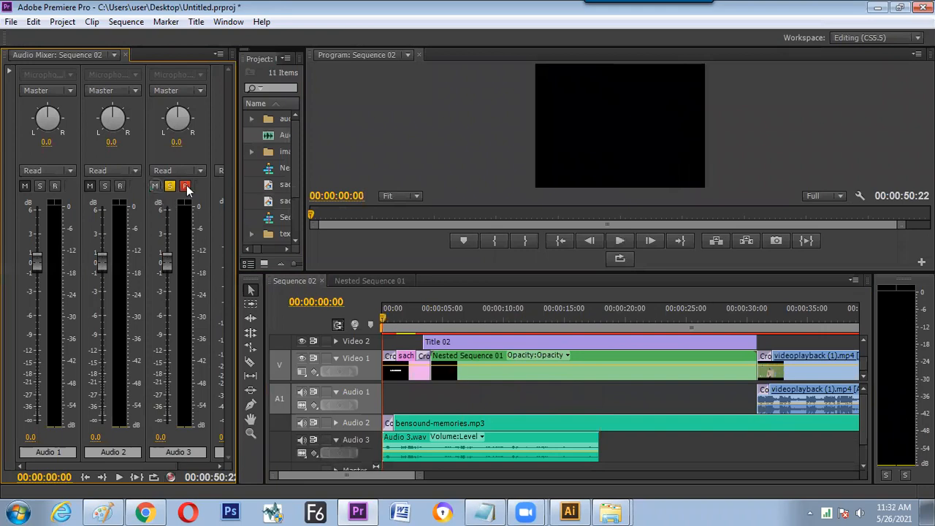
{"action": "left_click", "coordinate": [185, 186]}
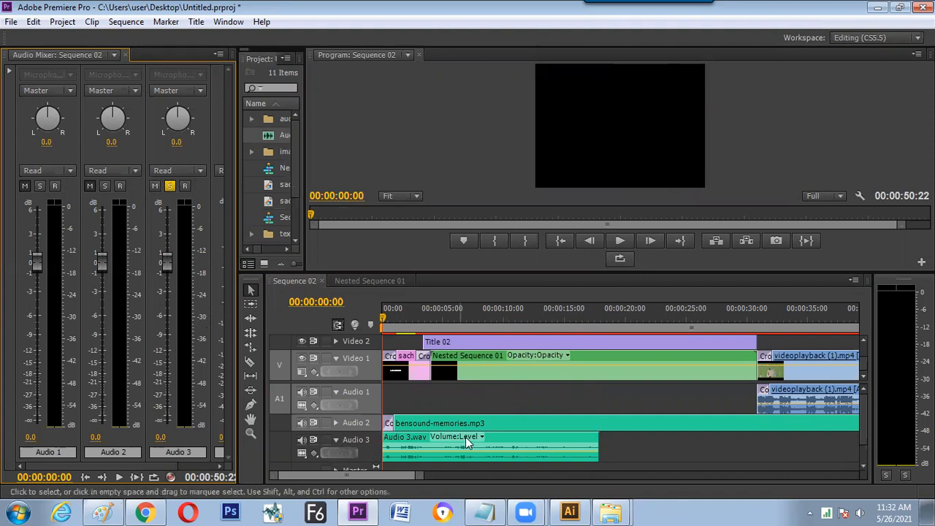
- Normalize the max peak of the Audio 3.wav clip to 0 dB with Audio Gain
{"action": "left_click", "coordinate": [533, 448]}
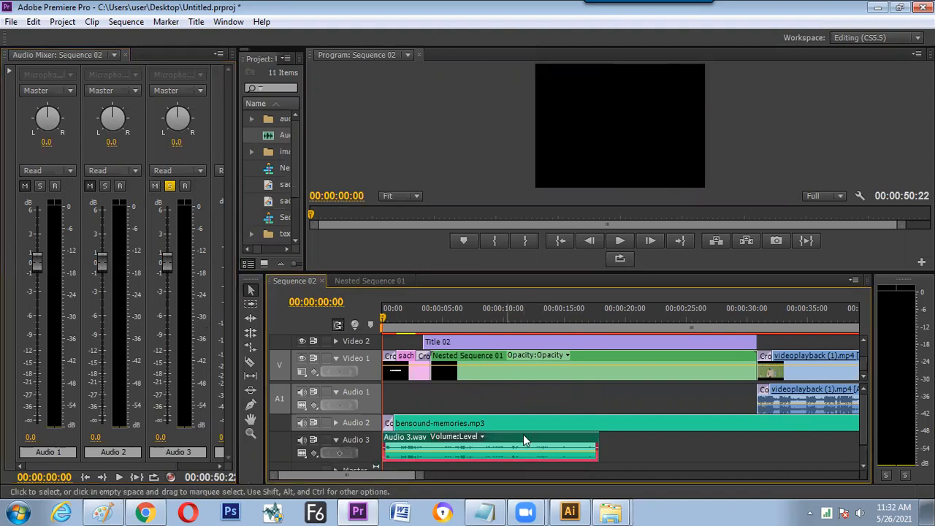
{"action": "right_click", "coordinate": [511, 440]}
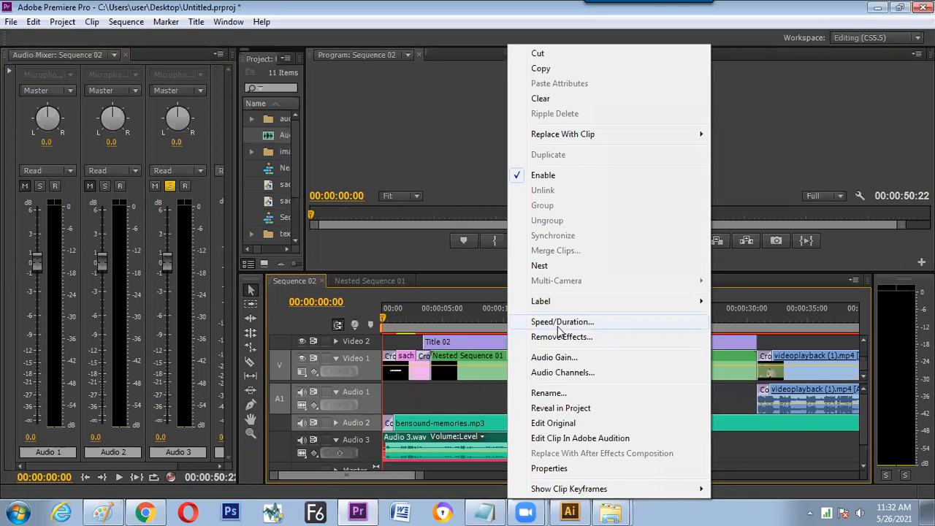
{"action": "left_click", "coordinate": [555, 358]}
{"action": "left_click_drag", "start_coordinate": [482, 199], "coordinate": [310, 109]}
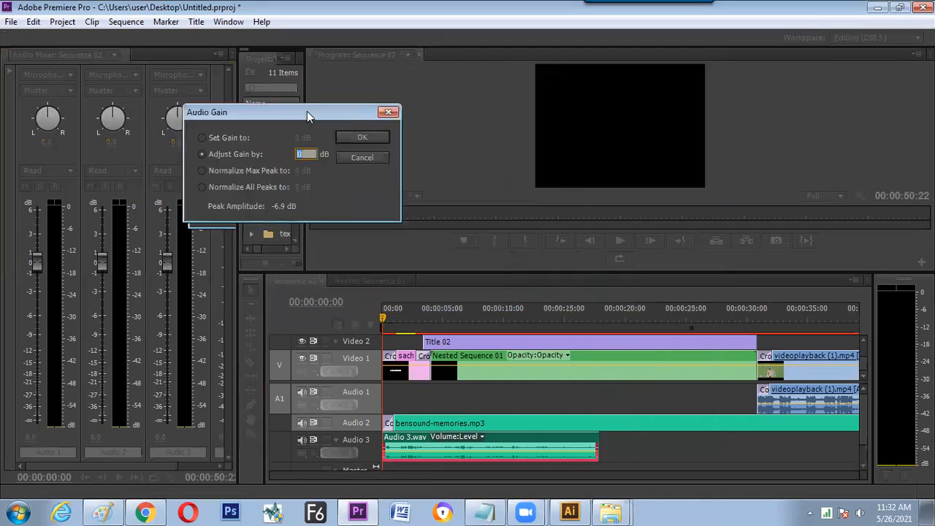
{"action": "left_click", "coordinate": [208, 168]}
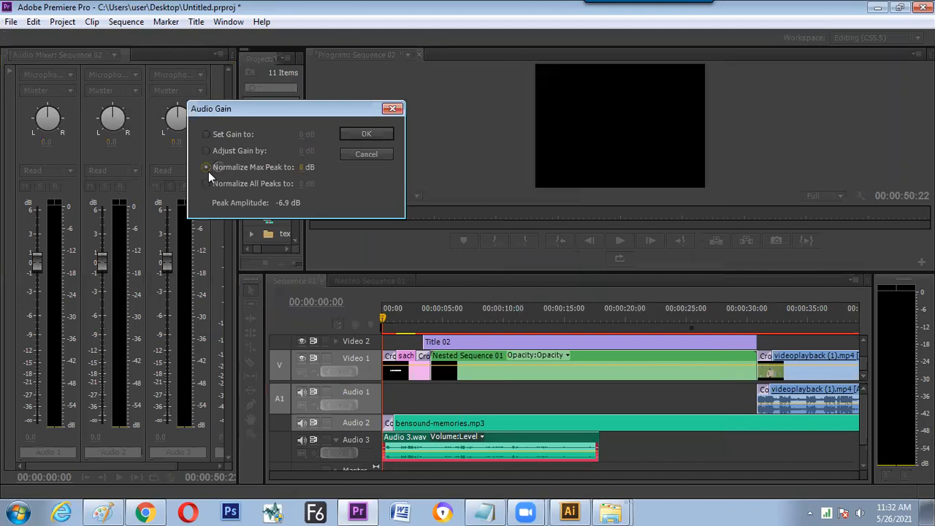
{"action": "left_click", "coordinate": [362, 135]}
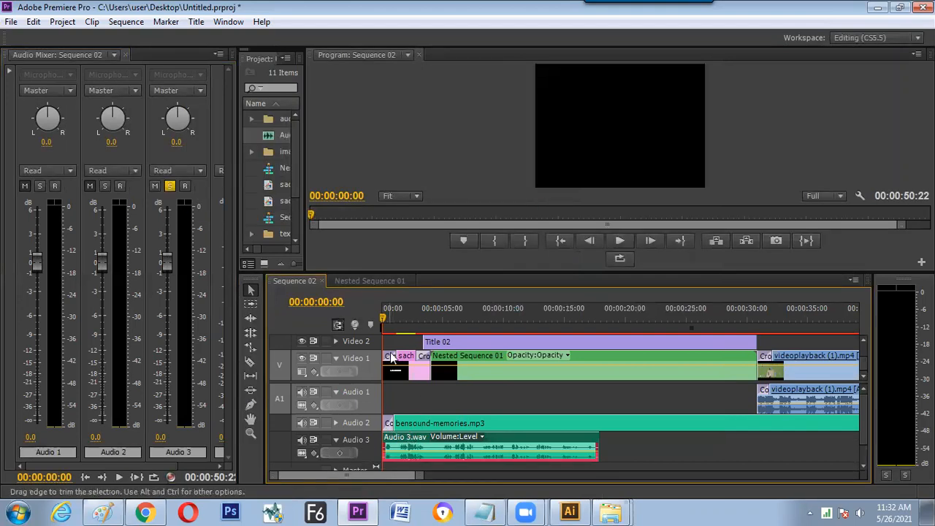
- Make the timeline area taller and increase the height of the Audio 3 track to enlarge its waveform
{"action": "left_click_drag", "start_coordinate": [395, 272], "coordinate": [388, 222]}
{"action": "left_click_drag", "start_coordinate": [375, 430], "coordinate": [374, 460]}
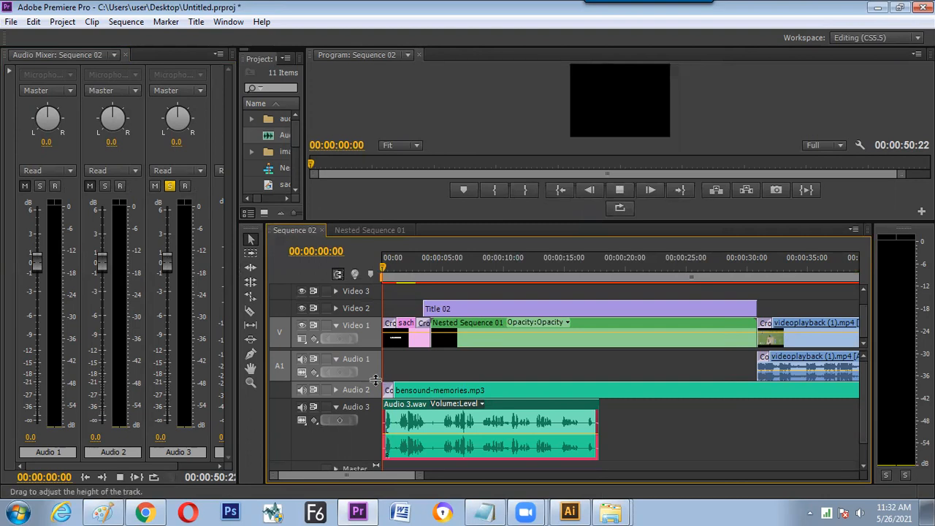
- Play back the voice-over from the sequence start, partly in full screen, and return the playhead close to the start
{"action": "key", "text": "space"}
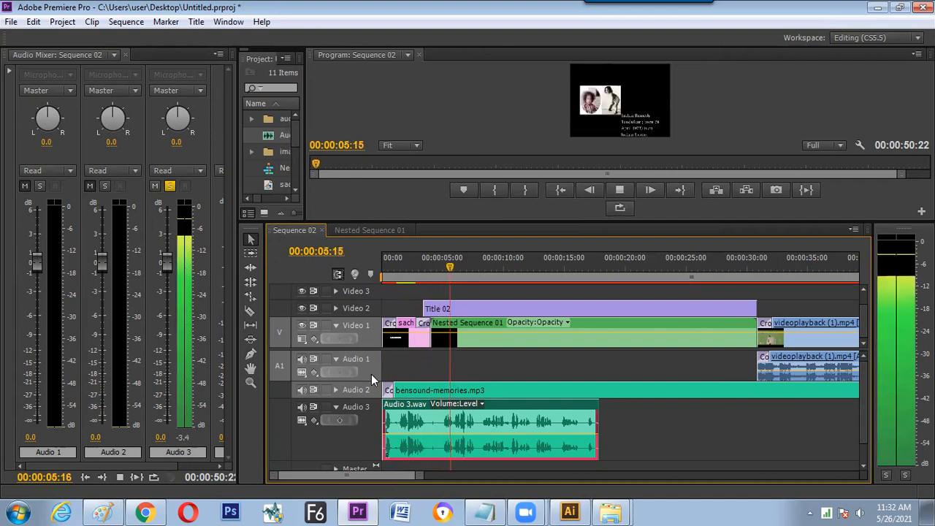
{"action": "key", "text": "ctrl+grave"}
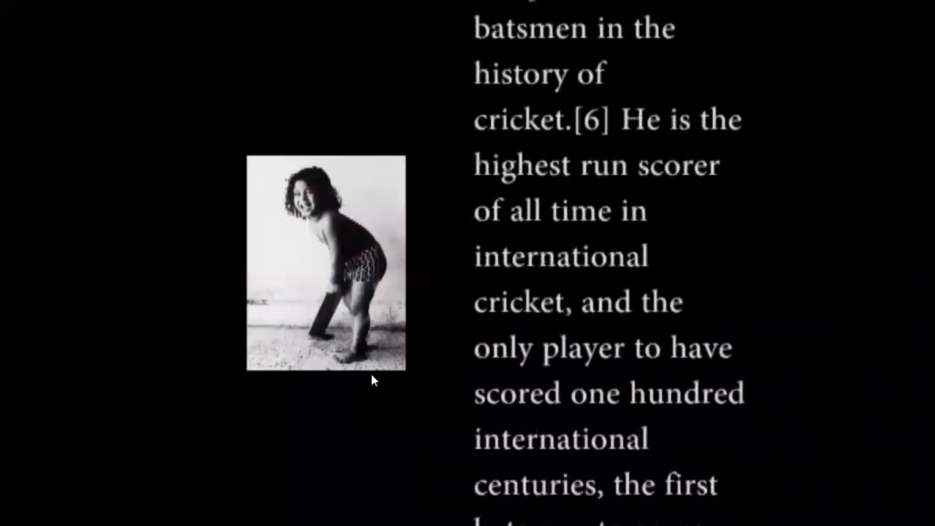
{"action": "key", "text": "Escape"}
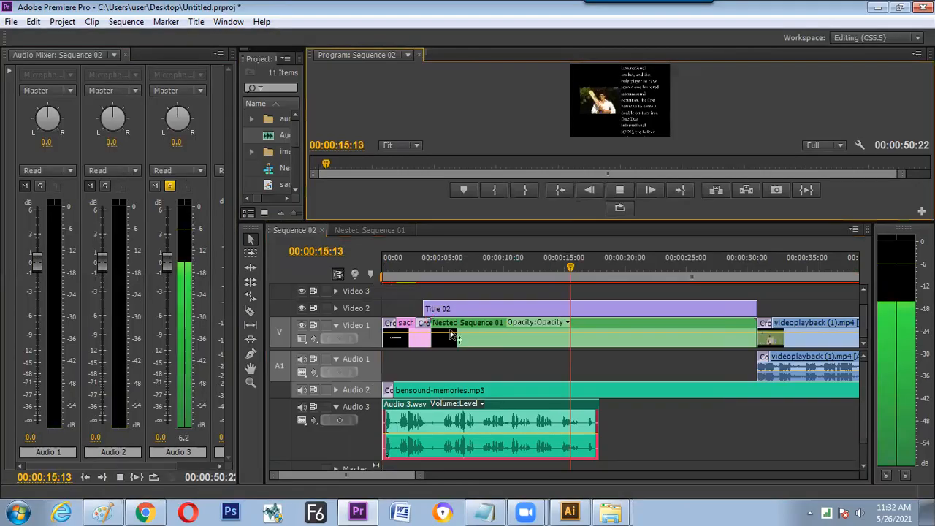
{"action": "key", "text": "space"}
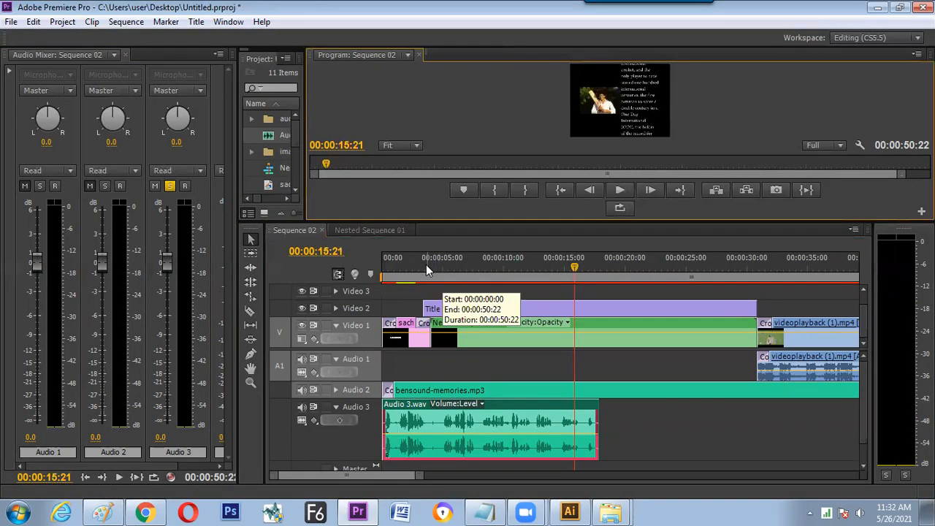
{"action": "left_click", "coordinate": [387, 269]}
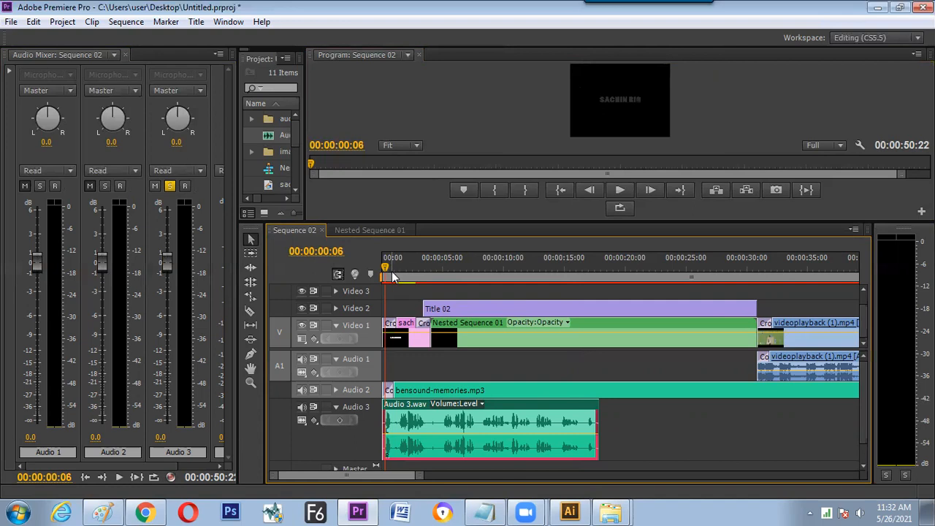
- Target the Audio 3 track and apply the default audio transition to the start and end of Audio 3.wav
{"action": "key", "text": "minus"}
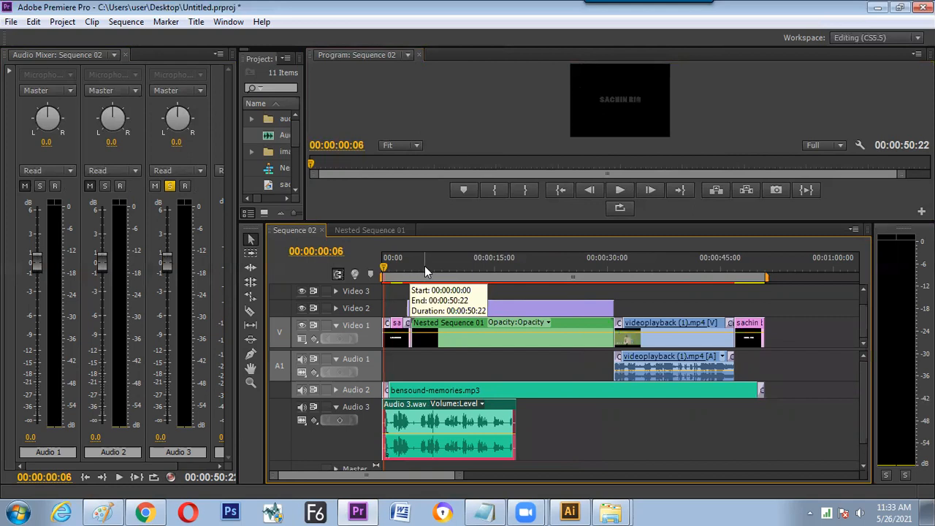
{"action": "left_click", "coordinate": [377, 408]}
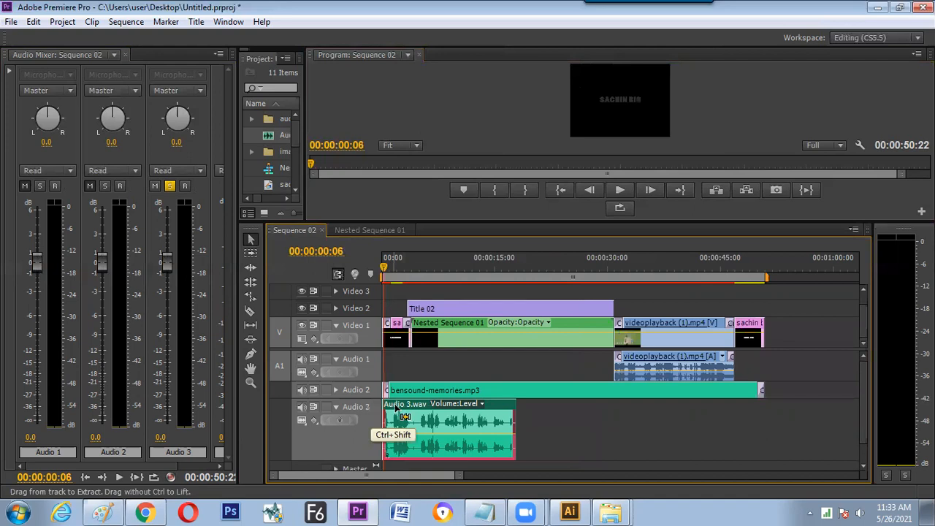
{"action": "key", "text": "ctrl+shift+d"}
{"action": "key", "text": "Down"}
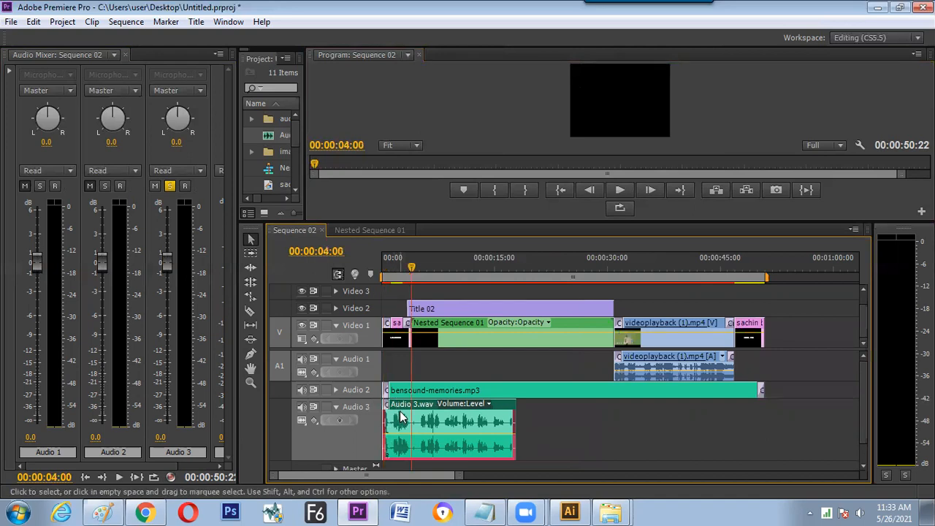
{"action": "key", "text": "Down"}
{"action": "key", "text": "ctrl+shift+d"}
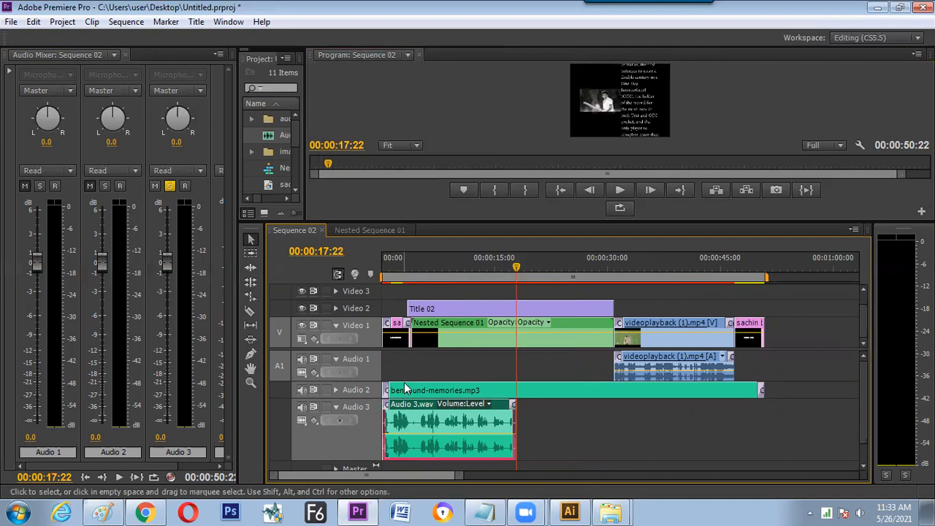
- Turn off solo for Audio 3, check the end of the sequence, and return the playhead to its start
{"action": "left_click", "coordinate": [170, 187]}
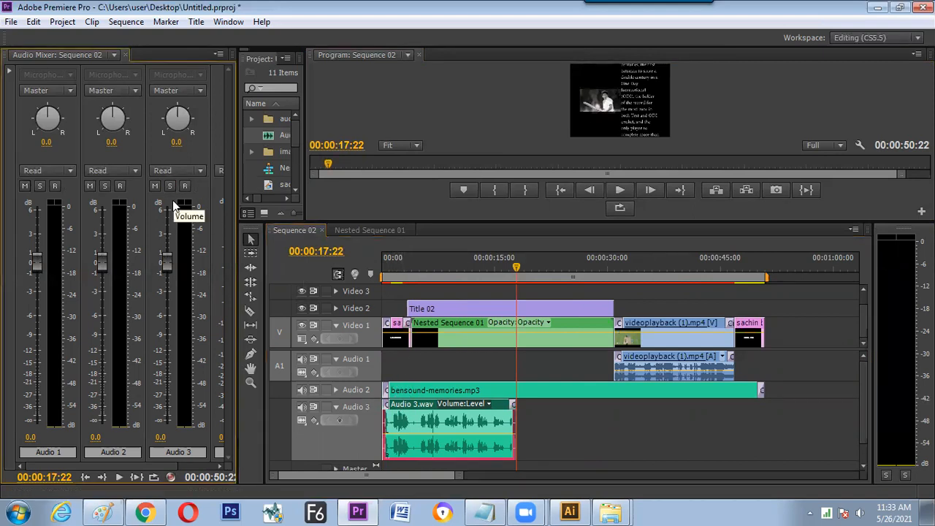
{"action": "left_click", "coordinate": [411, 287]}
{"action": "key", "text": "Home"}
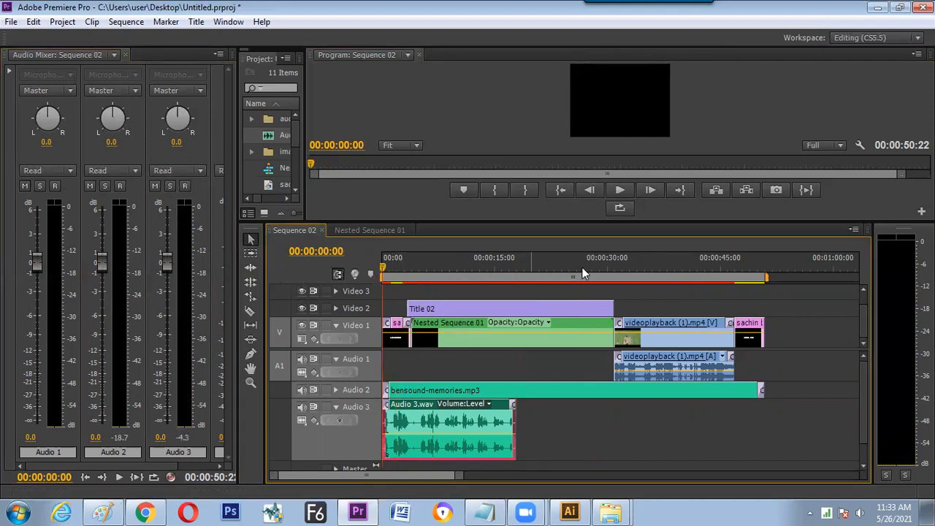
{"action": "key", "text": "End"}
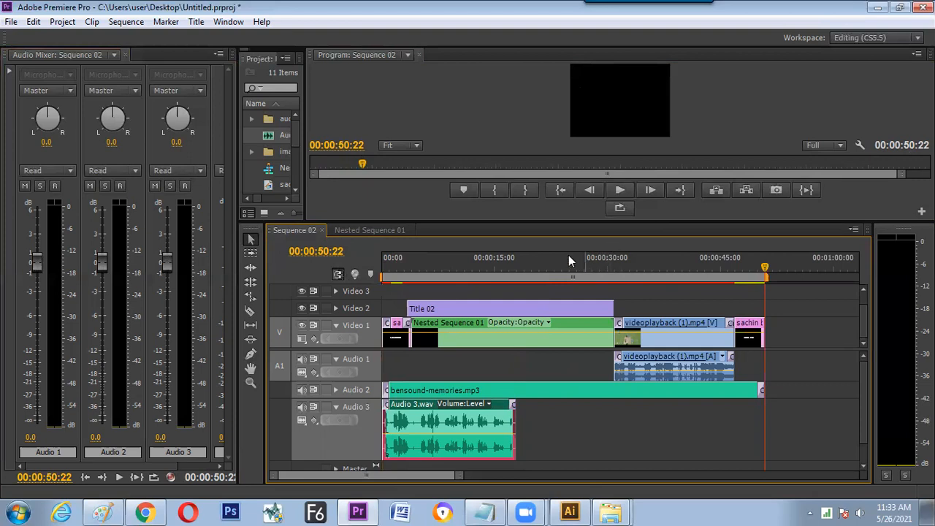
{"action": "key", "text": "Home"}
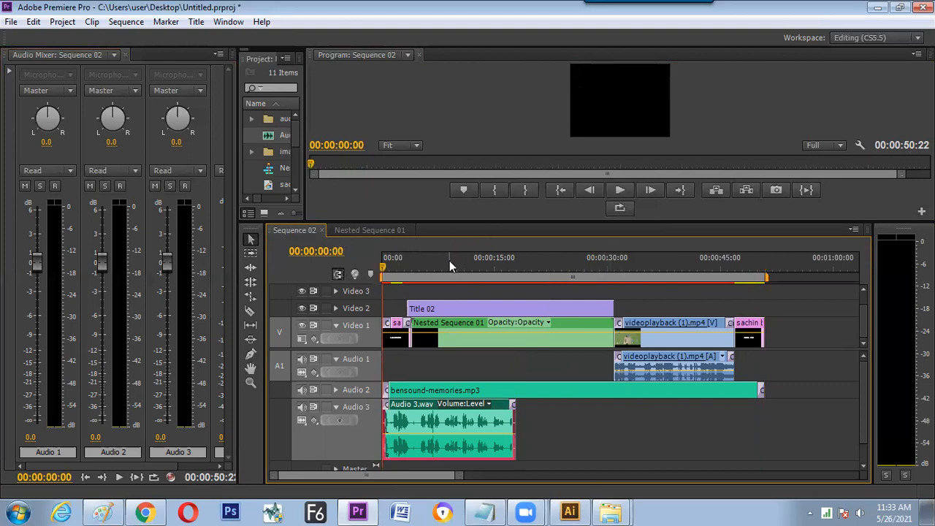
- Place the playhead on the opening title, close the Audio Mixer, and enlarge the project, program and timeline areas
{"action": "left_click", "coordinate": [392, 268]}
{"action": "key", "text": "grave"}
{"action": "key", "text": "grave"}
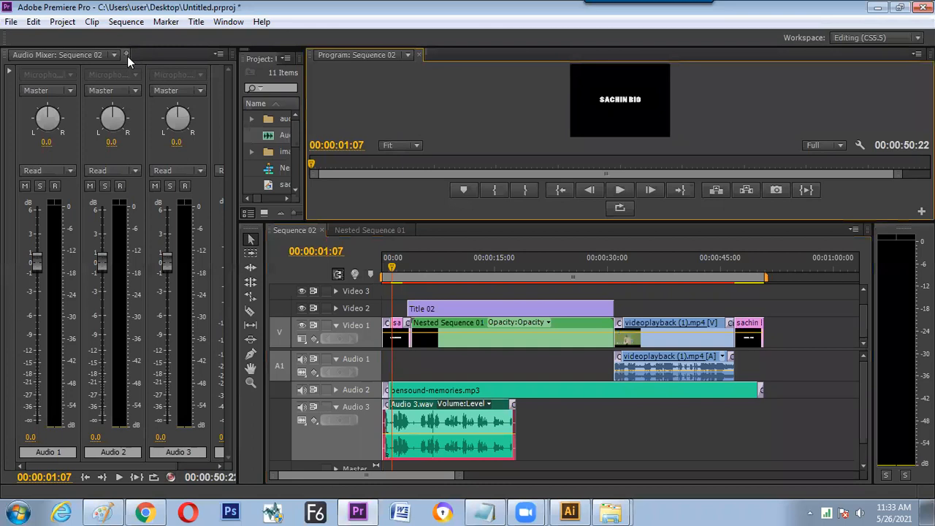
{"action": "left_click", "coordinate": [126, 55]}
{"action": "left_click_drag", "start_coordinate": [90, 128], "coordinate": [269, 135]}
{"action": "left_click_drag", "start_coordinate": [133, 219], "coordinate": [136, 274]}
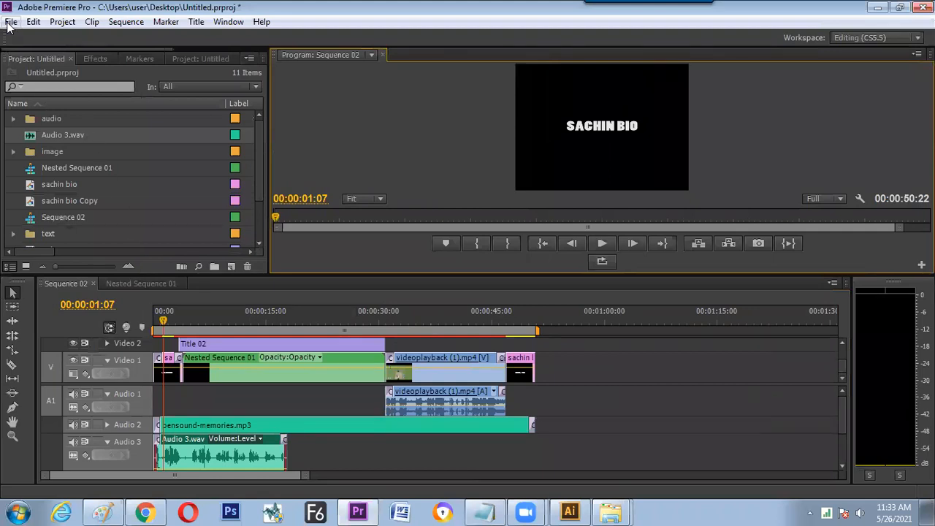
- Create a bright red color matte with the default video settings and name
{"action": "left_click", "coordinate": [11, 23]}
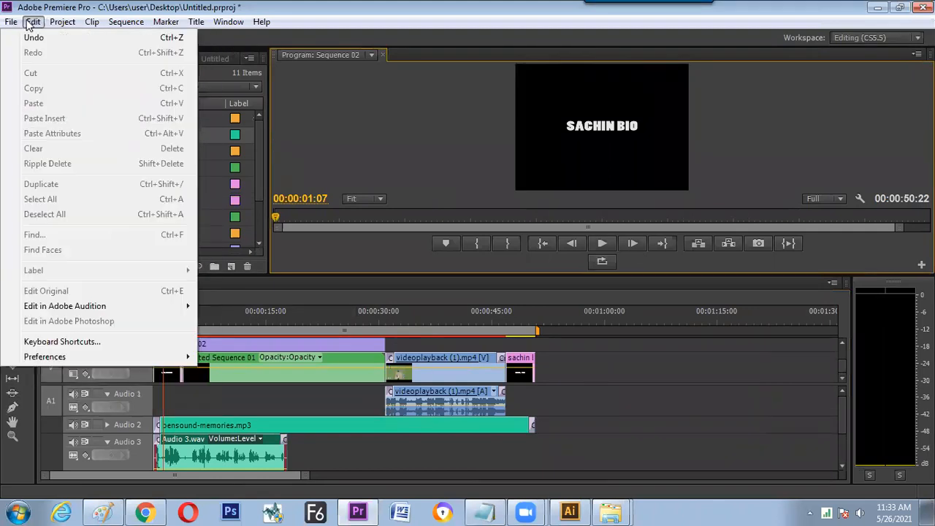
{"action": "mouse_move", "coordinate": [29, 29]}
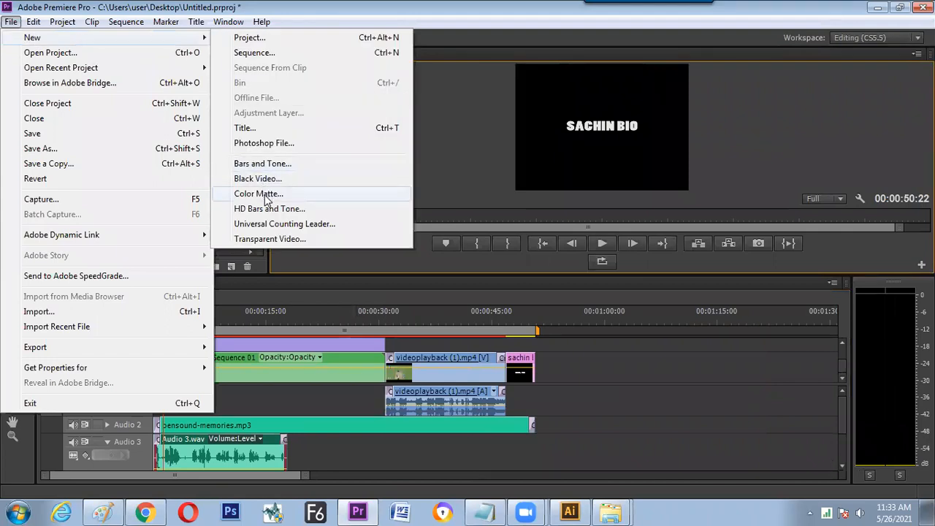
{"action": "left_click", "coordinate": [266, 195]}
{"action": "left_click", "coordinate": [476, 304]}
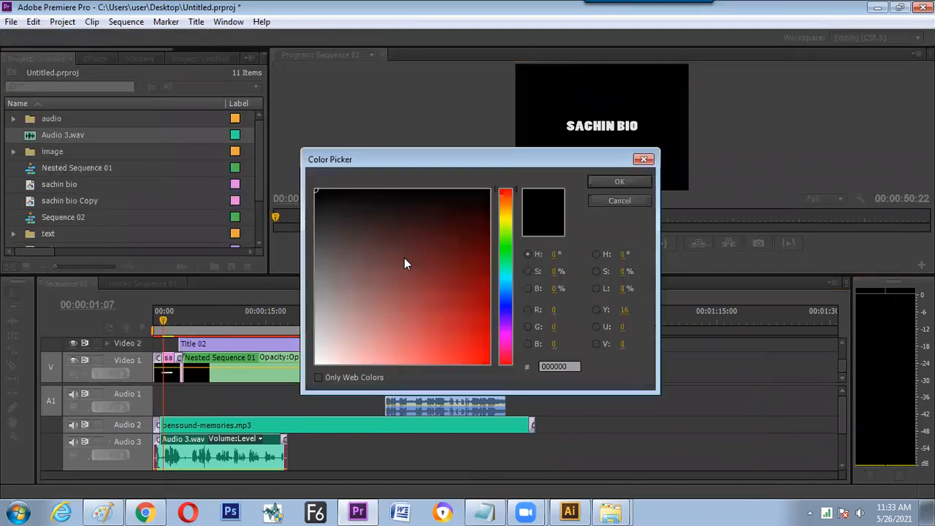
{"action": "left_click", "coordinate": [482, 360]}
{"action": "left_click", "coordinate": [619, 182]}
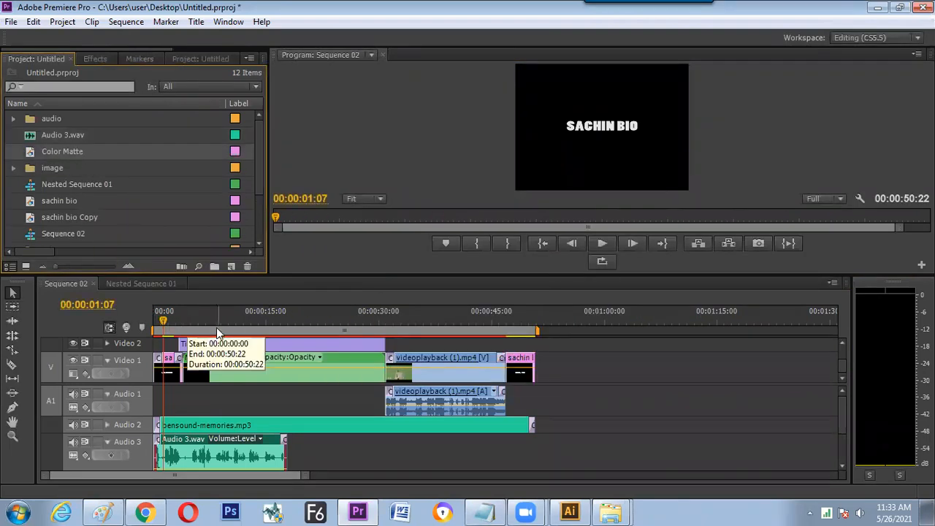
- Move the sachin bio title clip at the sequence start from Video 1 up to Video 2
{"action": "key", "text": "equal"}
{"action": "key", "text": "equal"}
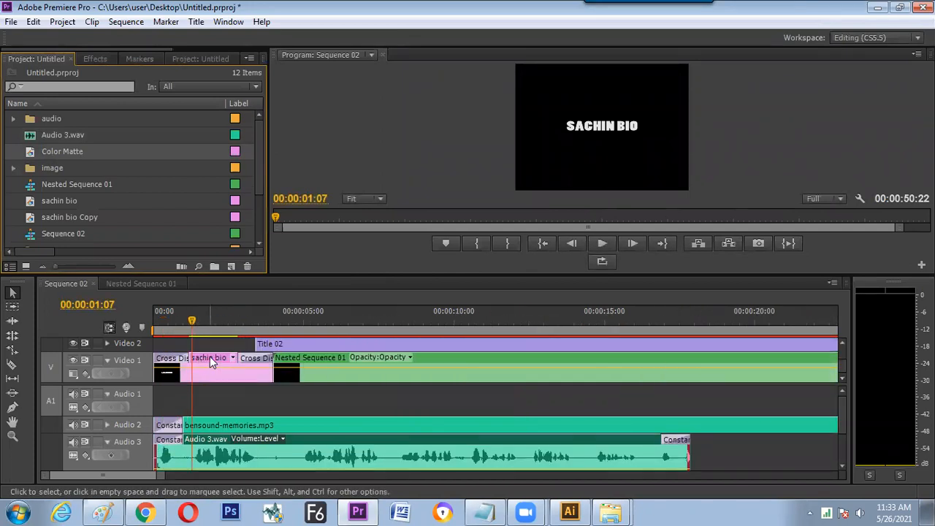
{"action": "left_click_drag", "start_coordinate": [211, 363], "coordinate": [211, 343]}
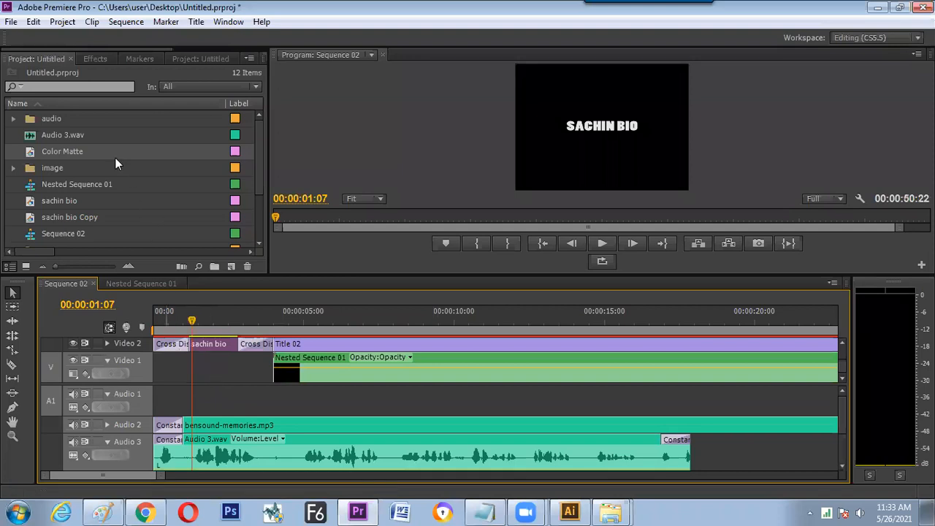
- Try the red color matte on Video 1 beneath the opening title and delete it from the sequence
{"action": "left_click_drag", "start_coordinate": [73, 151], "coordinate": [166, 380]}
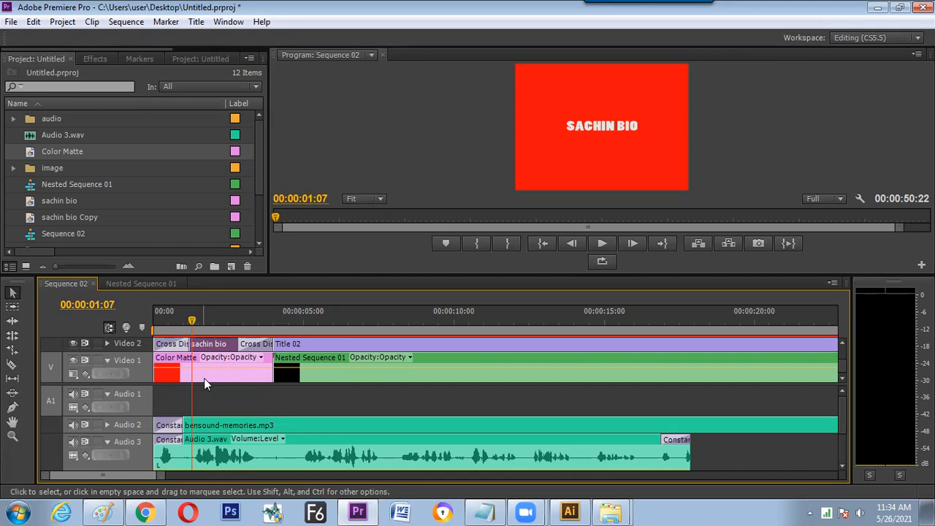
{"action": "left_click", "coordinate": [205, 377]}
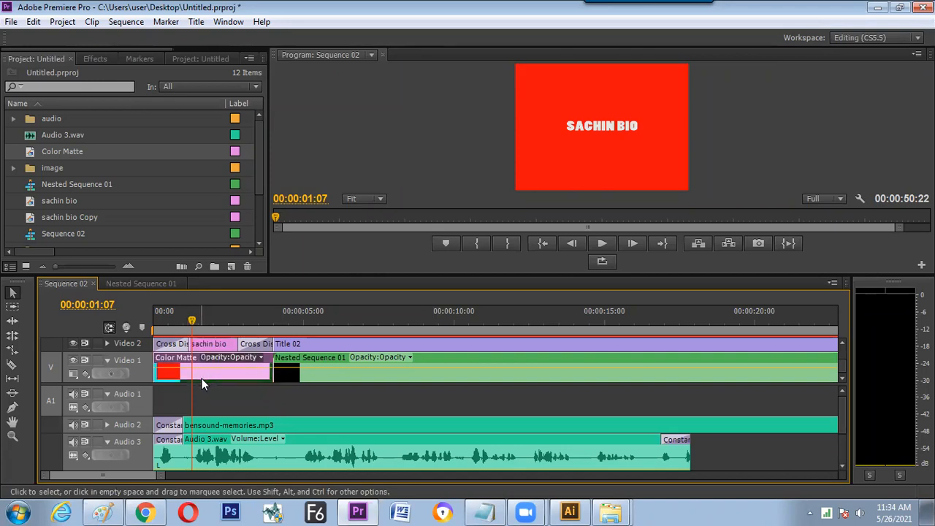
{"action": "key", "text": "Delete"}
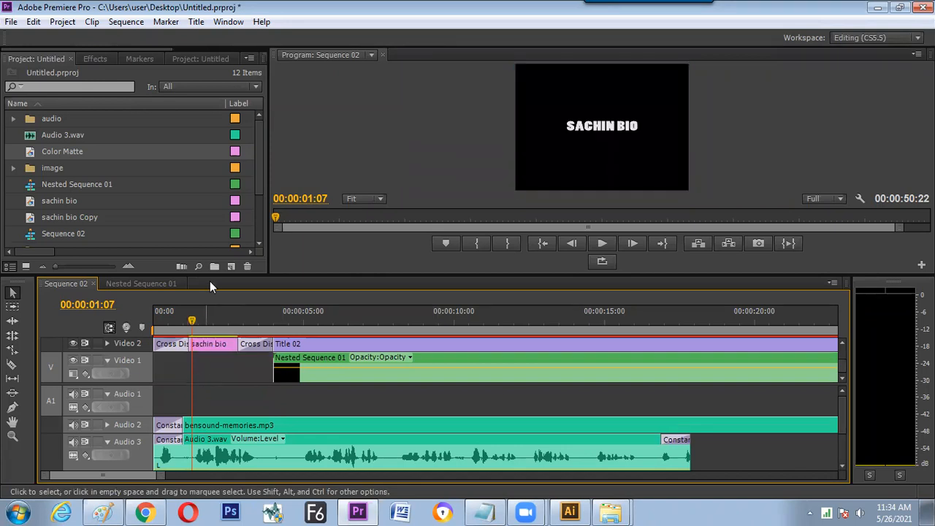
- Create a new title with the default settings and draw a rectangle about 809 wide and 98 high across the frame's middle
{"action": "left_click", "coordinate": [196, 22]}
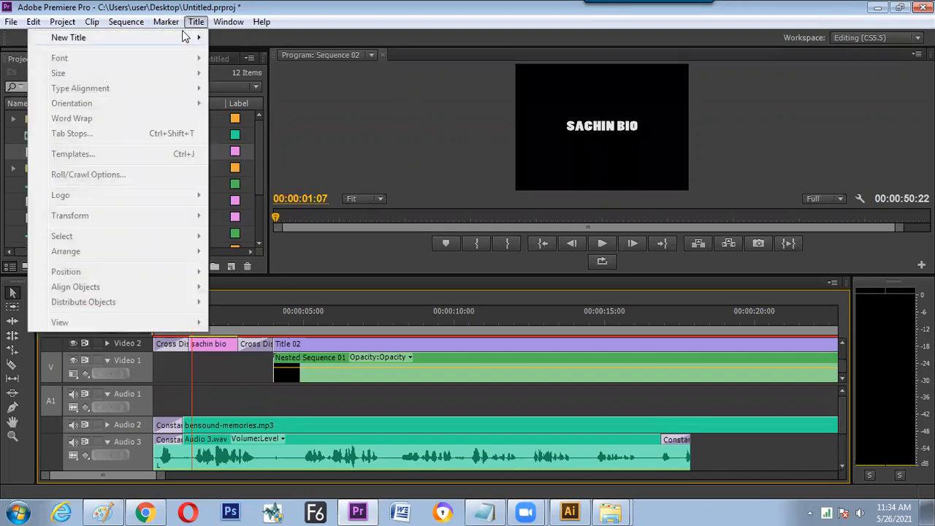
{"action": "mouse_move", "coordinate": [193, 36]}
{"action": "left_click", "coordinate": [255, 38]}
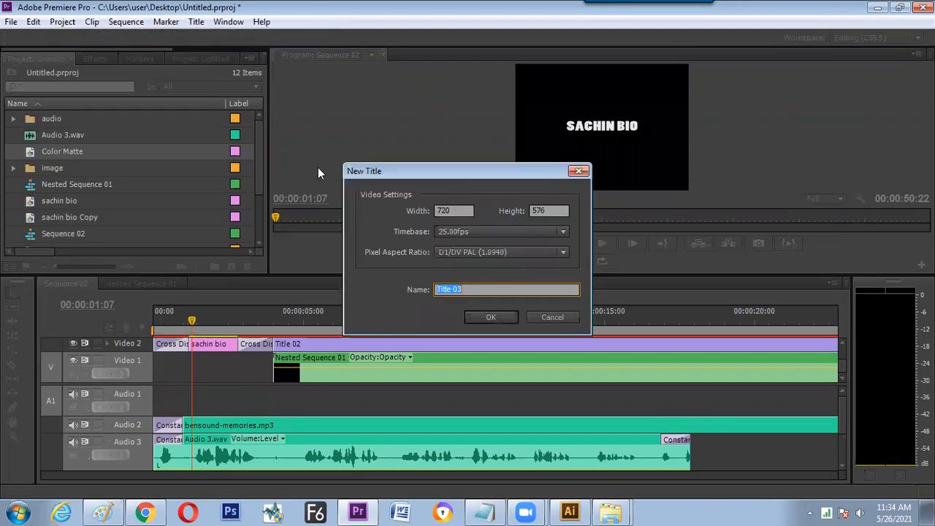
{"action": "left_click", "coordinate": [488, 320]}
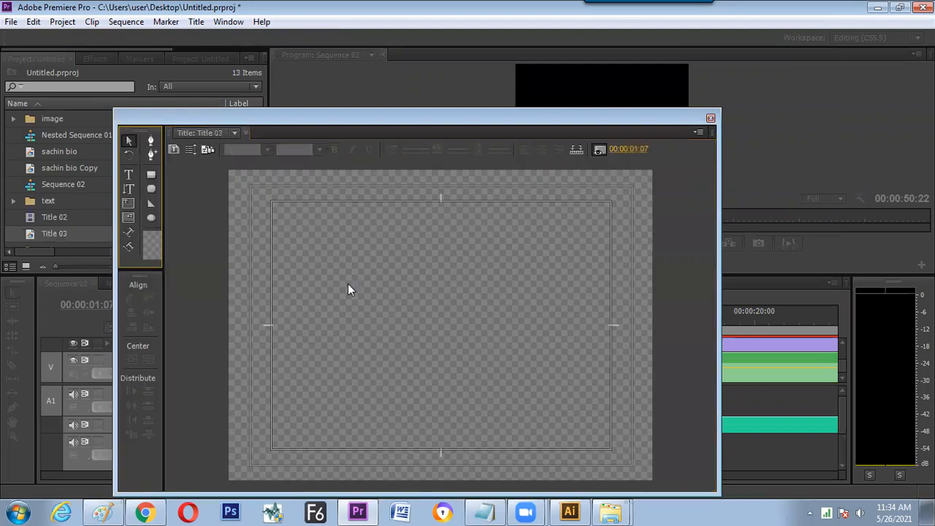
{"action": "left_click", "coordinate": [129, 243]}
{"action": "left_click_drag", "start_coordinate": [162, 308], "coordinate": [516, 352]}
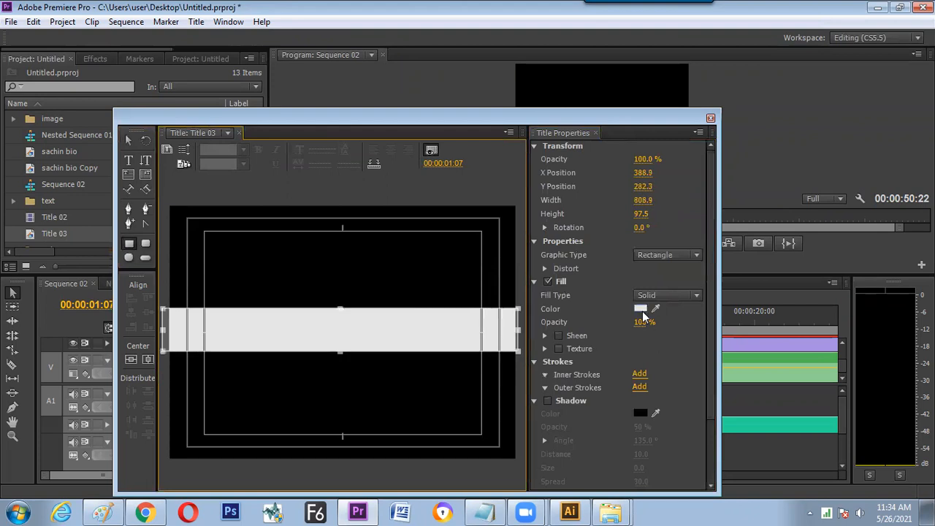
- Fill the rectangle with red FC0000, close the title, and place it on Video 1 beneath the sachin bio title
{"action": "left_click", "coordinate": [636, 309]}
{"action": "left_click", "coordinate": [472, 335]}
{"action": "left_click", "coordinate": [619, 182]}
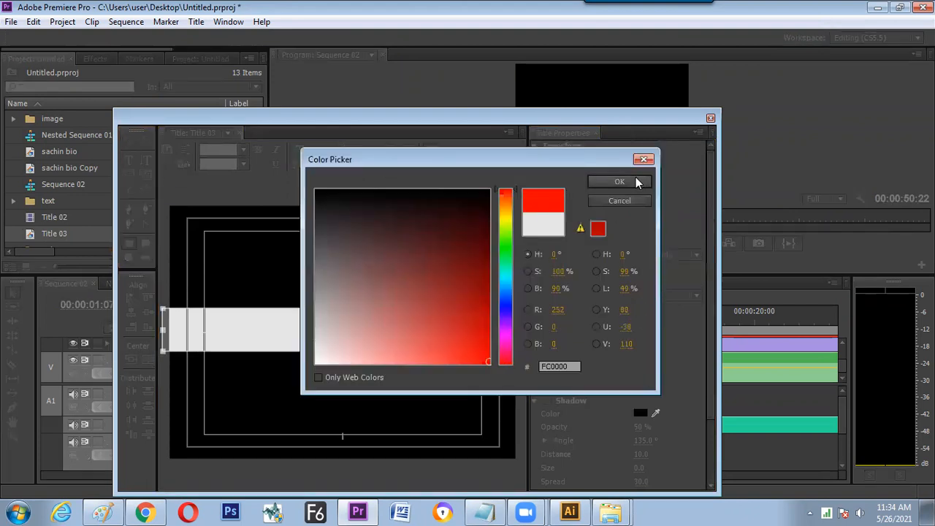
{"action": "left_click", "coordinate": [710, 118]}
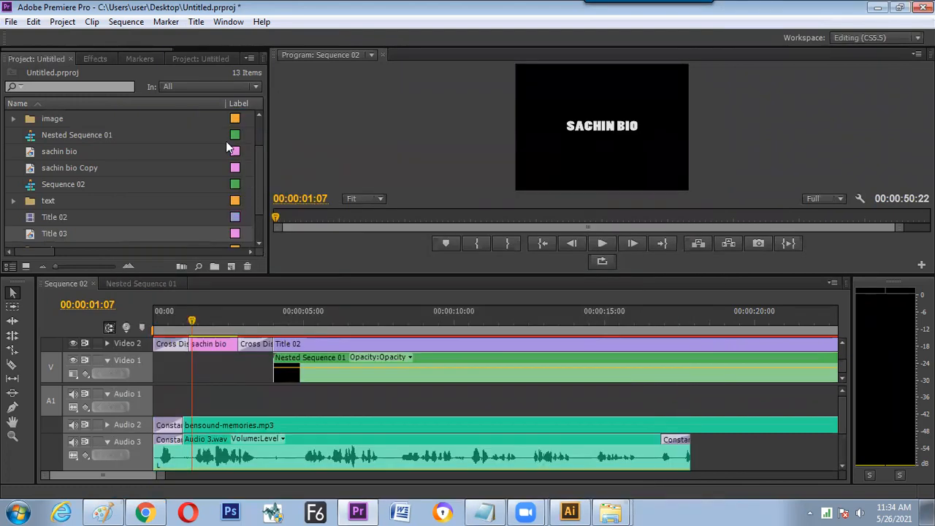
{"action": "left_click_drag", "start_coordinate": [72, 249], "coordinate": [186, 358]}
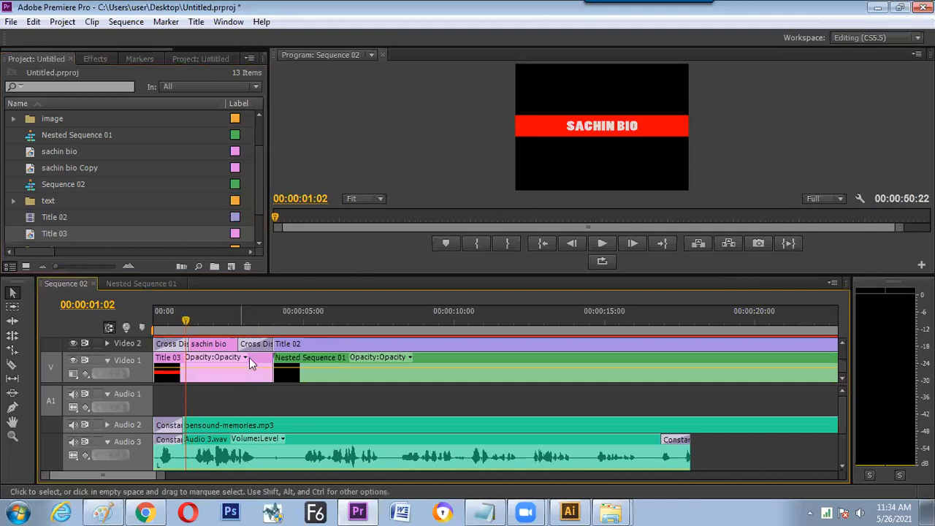
- Move the closing THANK YOU title to Video 2 and place a copy of Title 03 beneath it on Video 1
{"action": "key", "text": "backslash"}
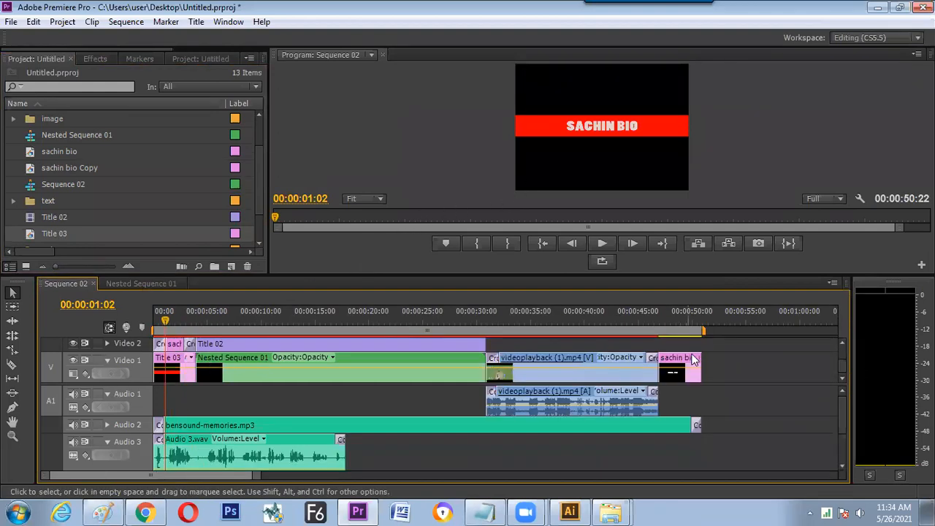
{"action": "left_click_drag", "start_coordinate": [684, 360], "coordinate": [684, 346]}
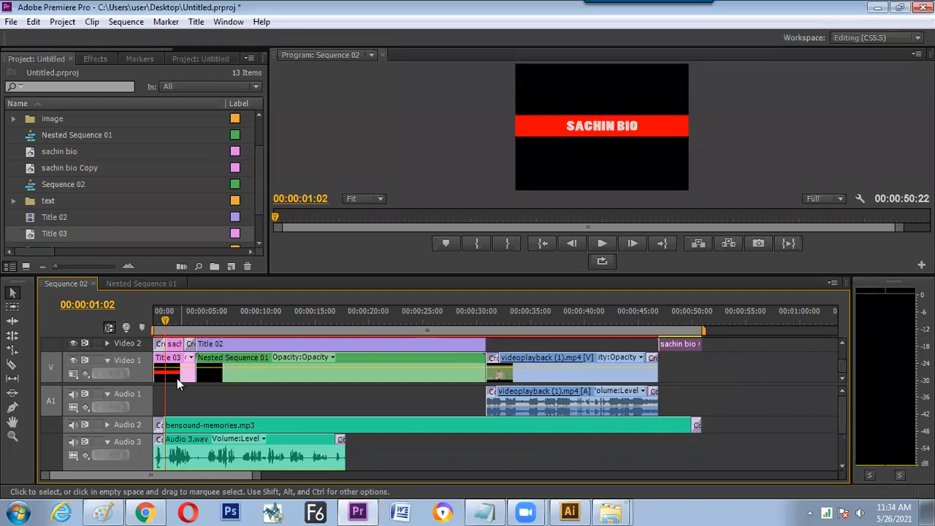
{"action": "left_click_drag", "start_coordinate": [183, 377], "coordinate": [688, 375]}
- Apply the default video transition to the start and end of the closing title and its red band
{"action": "left_click_drag", "start_coordinate": [670, 328], "coordinate": [664, 337]}
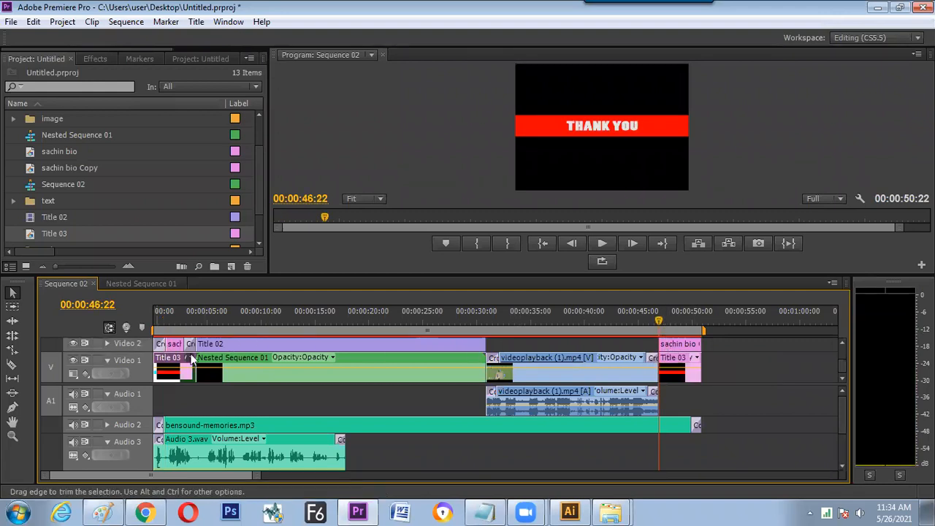
{"action": "key", "text": "ctrl+d"}
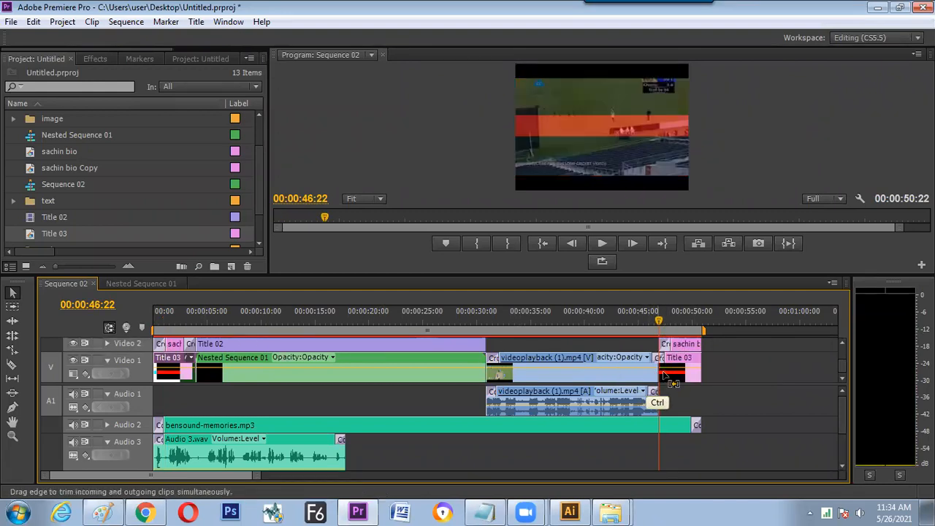
{"action": "key", "text": "Down"}
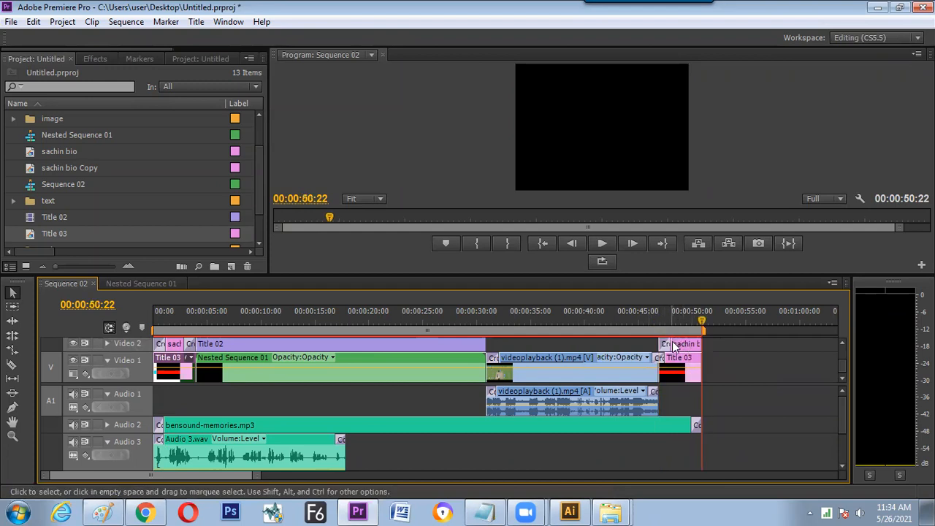
{"action": "key", "text": "ctrl+d"}
- Apply the default video transition to the start and end of the opening red band on Video 1
{"action": "key", "text": "Home"}
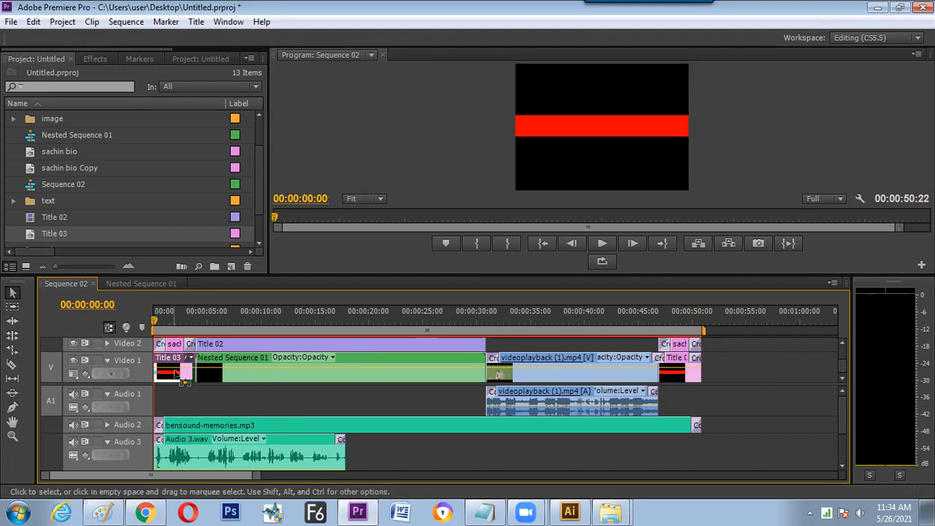
{"action": "key", "text": "ctrl+d"}
{"action": "key", "text": "Down"}
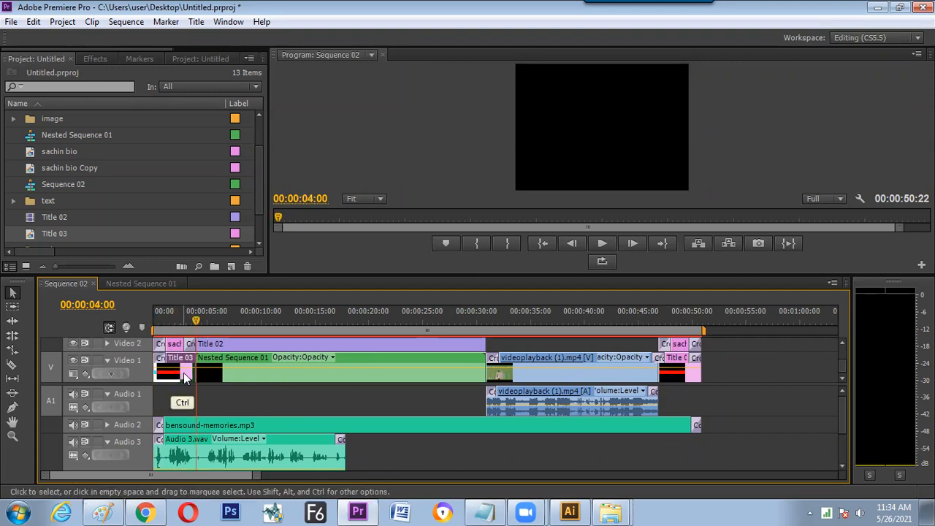
{"action": "key", "text": "ctrl+d"}
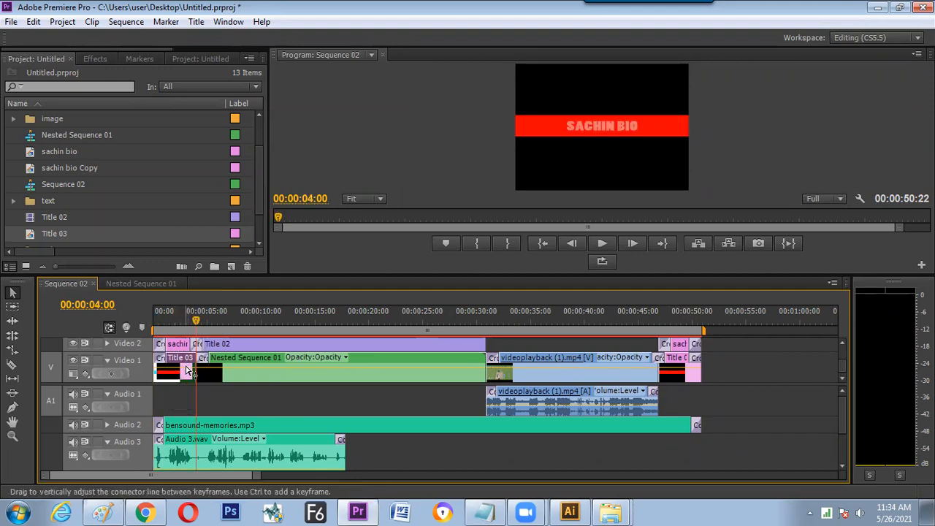
- Check the dissolves around the opening title and return the playhead to the sequence start
{"action": "key", "text": "equal"}
{"action": "key", "text": "equal"}
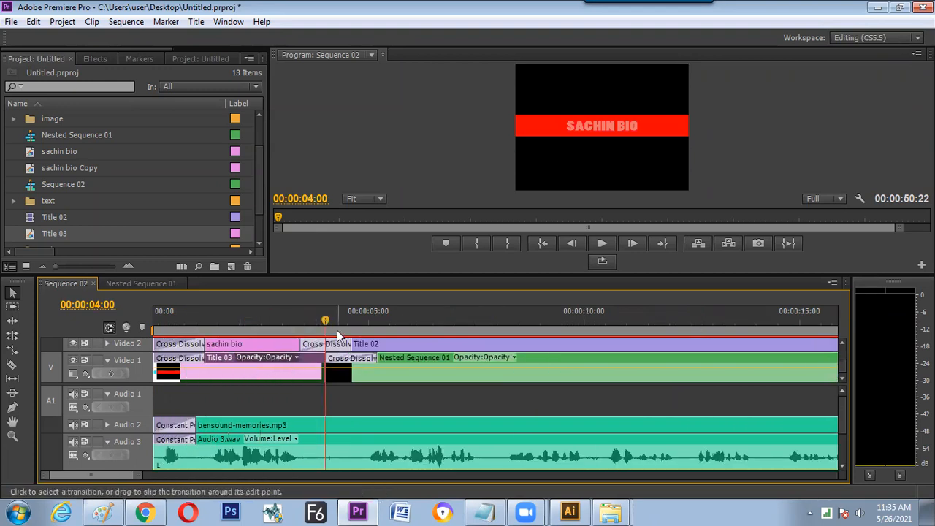
{"action": "mouse_move", "coordinate": [321, 326]}
{"action": "left_mouse_down"}
{"action": "mouse_move", "coordinate": [305, 326]}
{"action": "mouse_move", "coordinate": [325, 325]}
{"action": "left_mouse_up"}
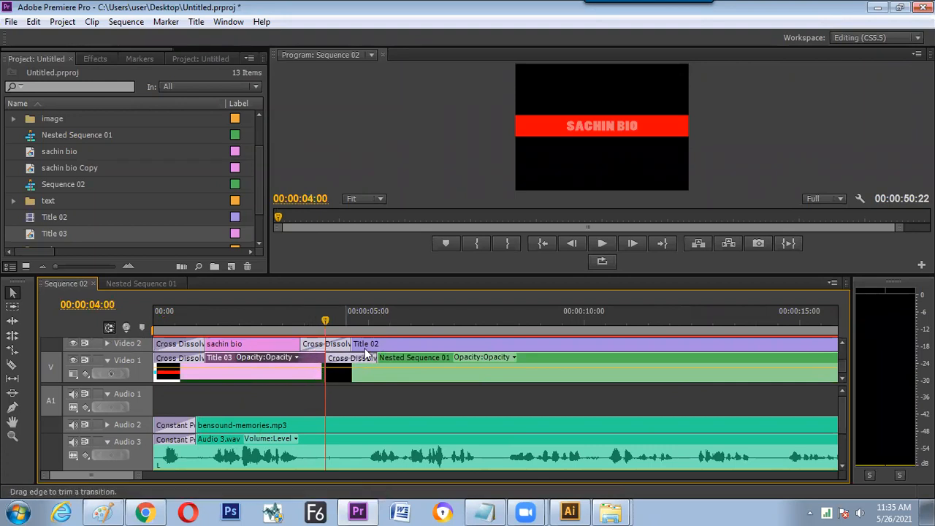
{"action": "left_click_drag", "start_coordinate": [227, 321], "coordinate": [152, 320]}
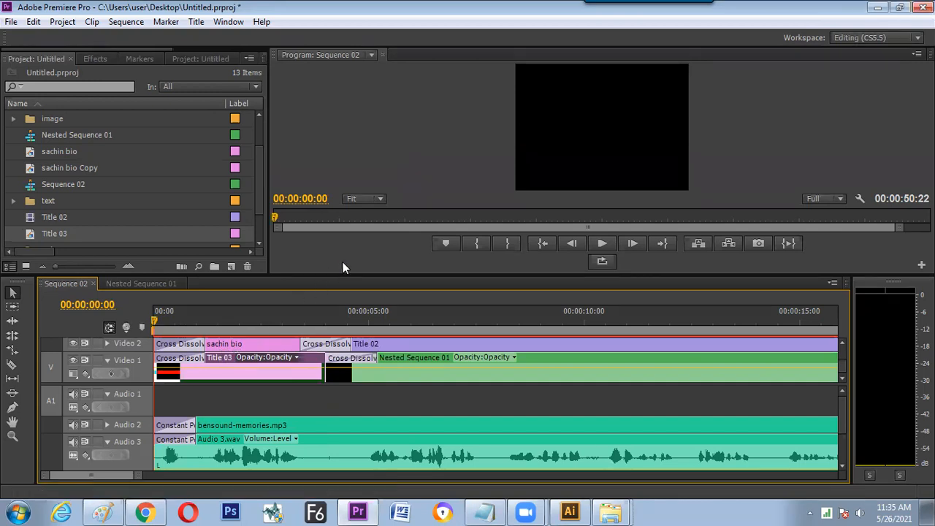
{"action": "key", "text": "backslash"}
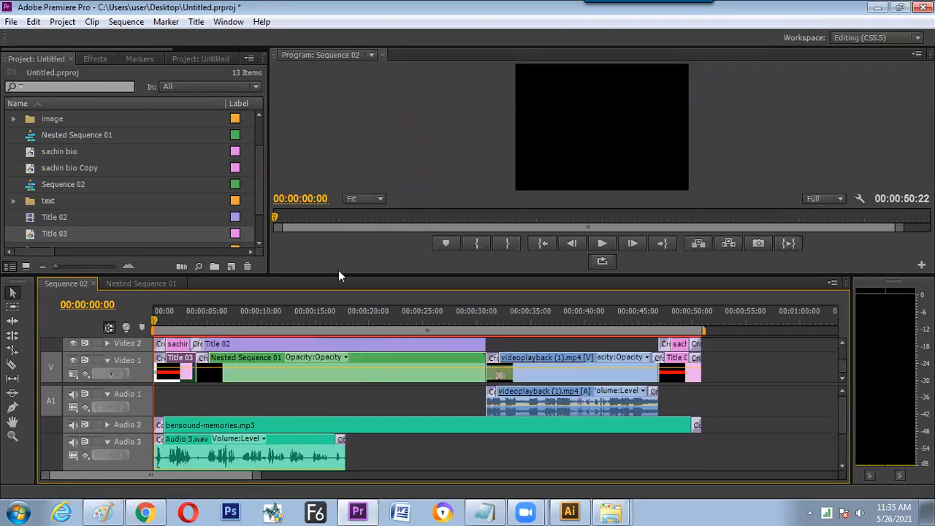
- Open the export settings for Sequence 02 and set the format to H.264
{"action": "key", "text": "ctrl+m"}
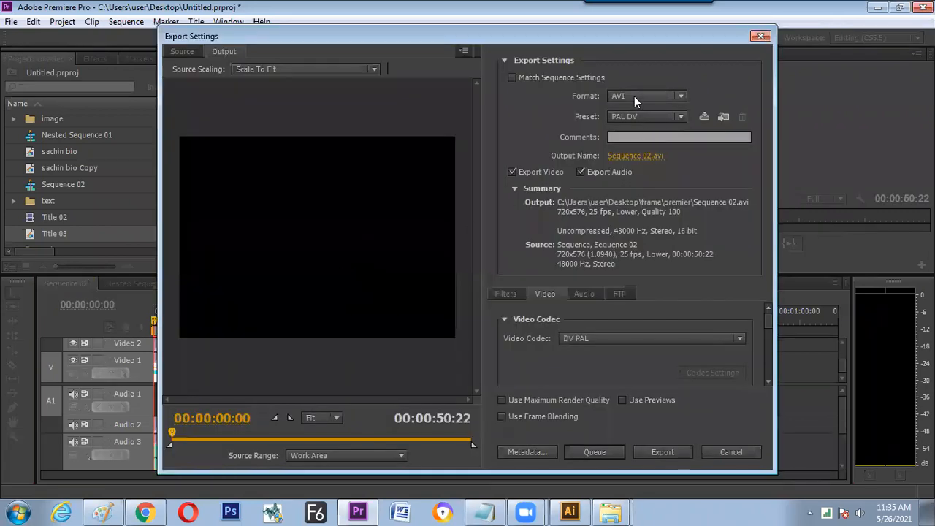
{"action": "left_click", "coordinate": [634, 95]}
{"action": "left_click", "coordinate": [650, 263]}
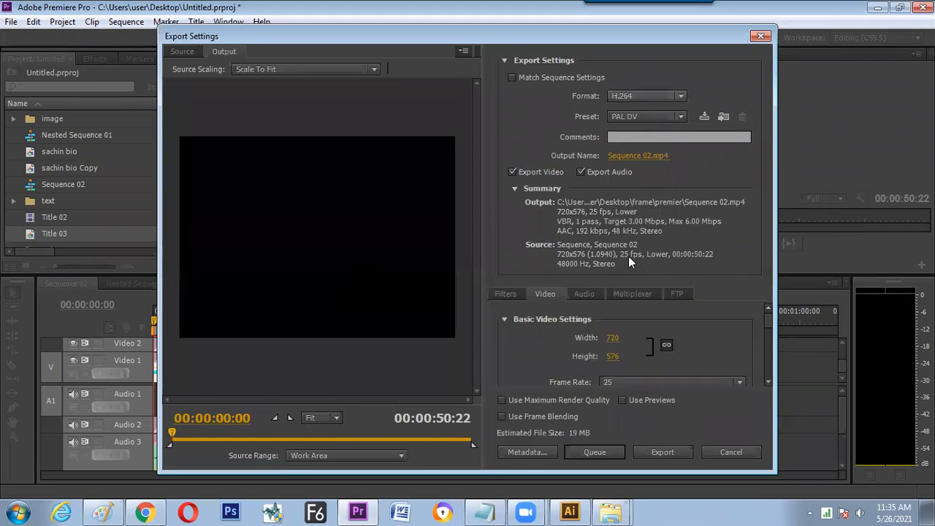
- Set the export location to a new folder named "2nd presentation" inside the sachin folder on the Desktop
{"action": "left_click", "coordinate": [637, 157]}
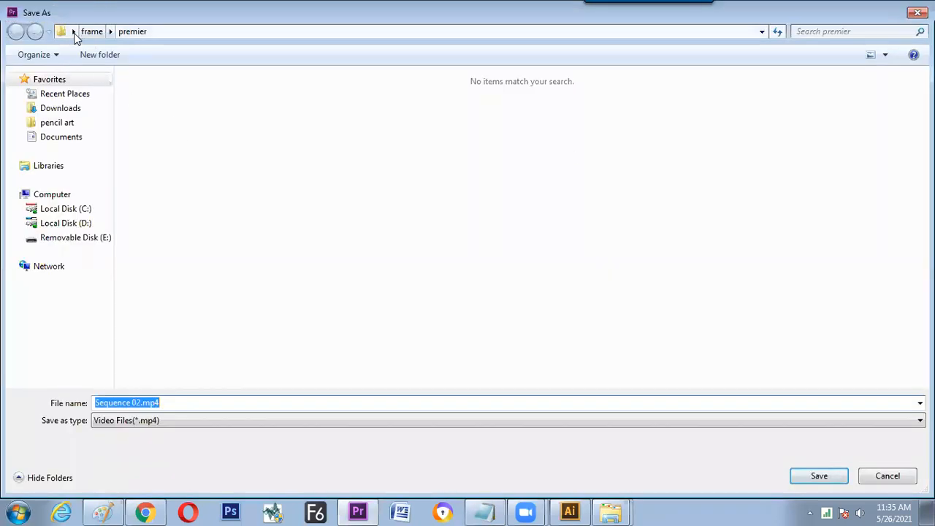
{"action": "left_click", "coordinate": [73, 31]}
{"action": "left_click", "coordinate": [86, 50]}
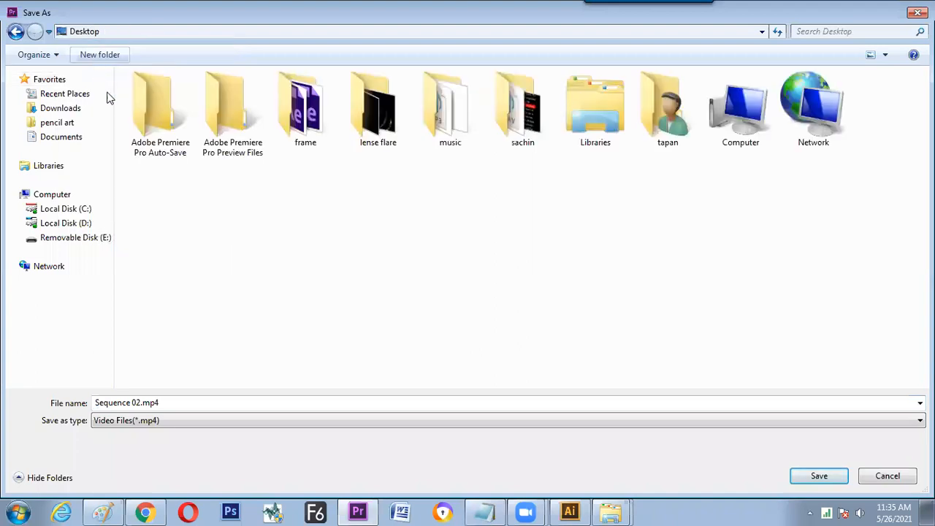
{"action": "double_click", "coordinate": [535, 130]}
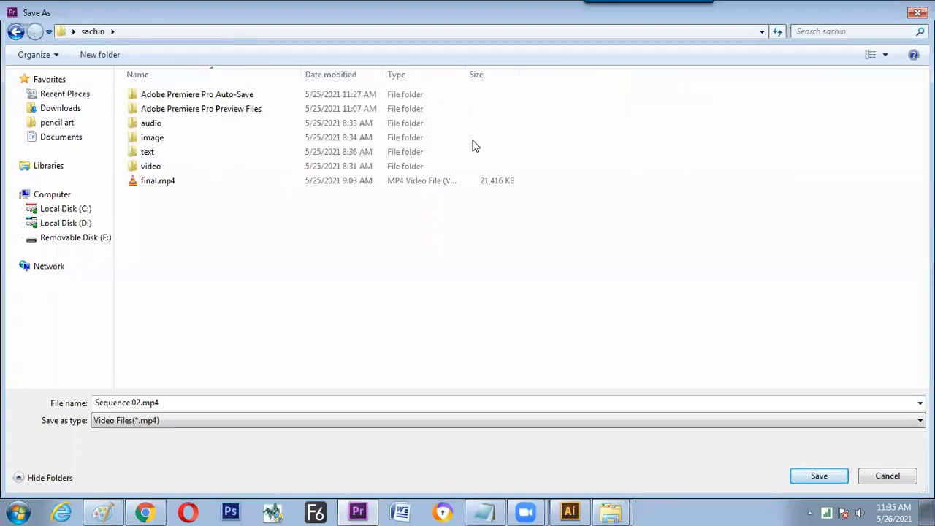
{"action": "left_click", "coordinate": [99, 58]}
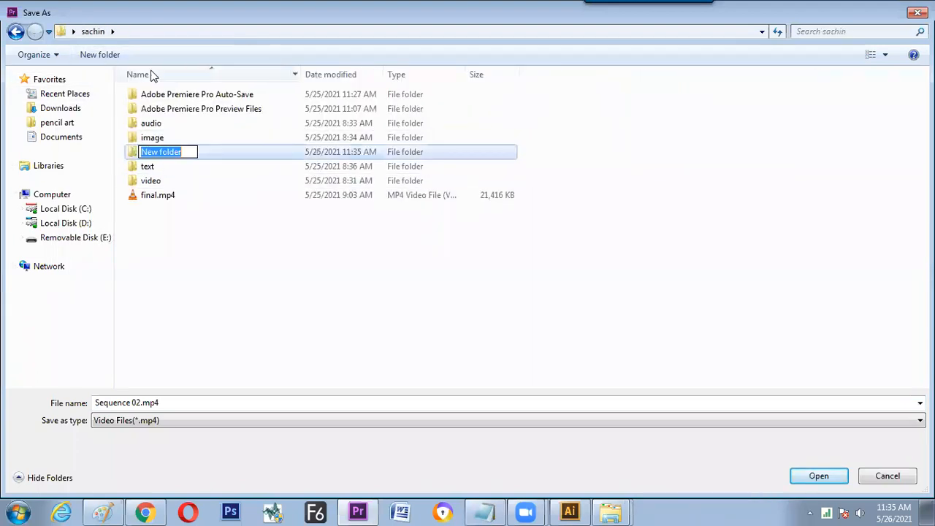
{"action": "type", "text": "2nd "}
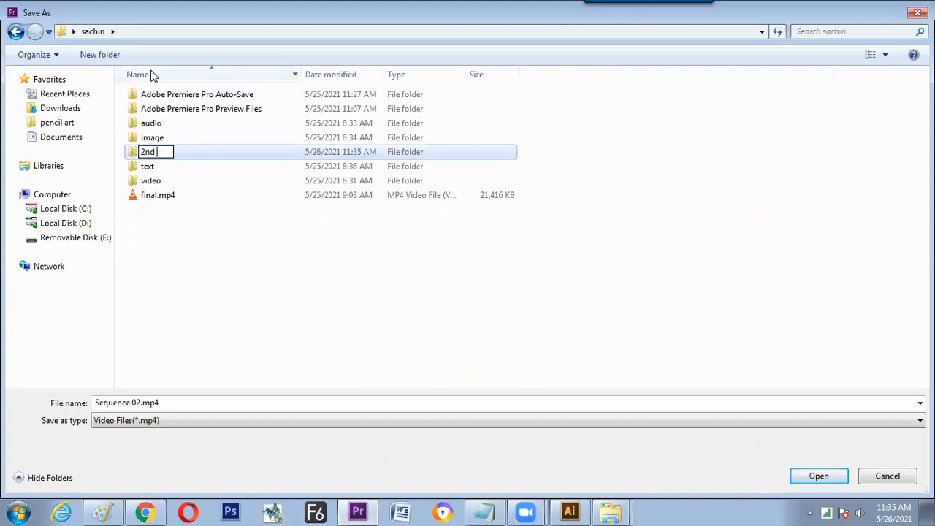
{"action": "type", "text": "presentation"}
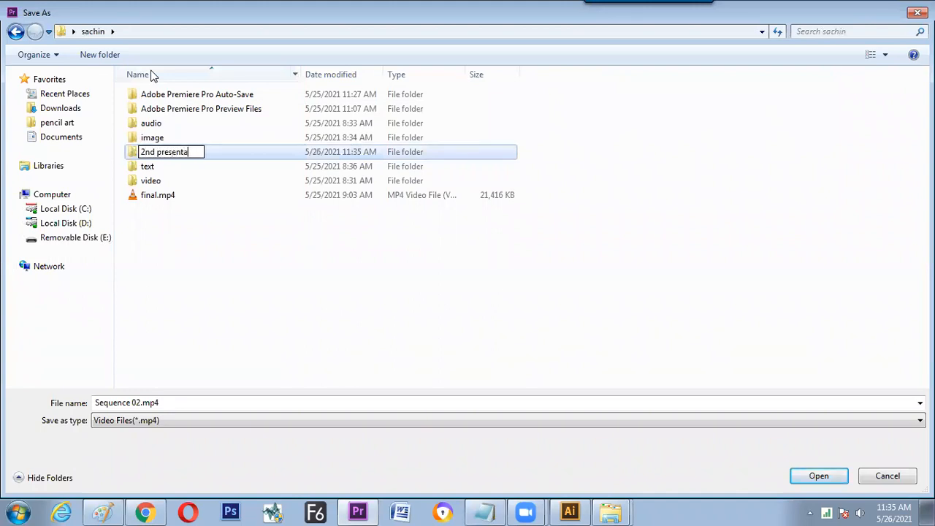
{"action": "key", "text": "Return"}
{"action": "key", "text": "Return"}
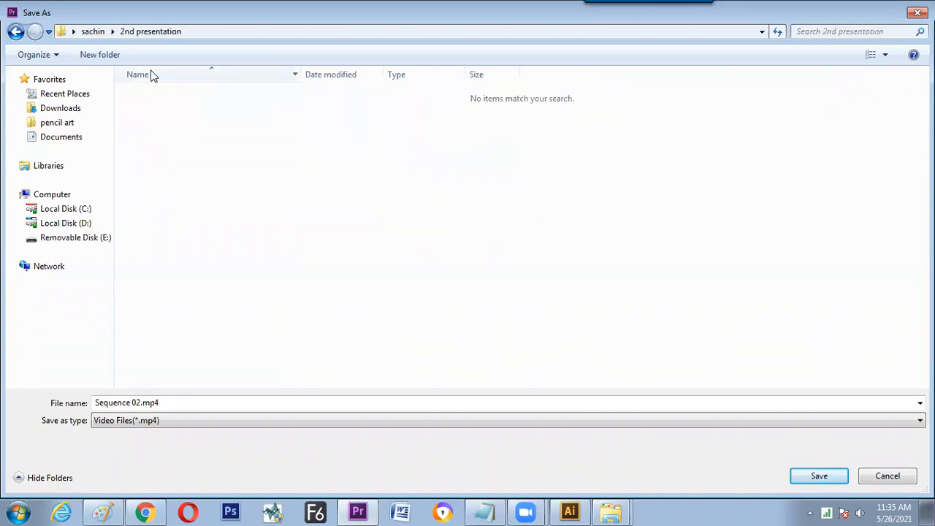
- Name the output file "final out" as MP4 and export Sequence 02 with the H.264 settings
{"action": "left_click", "coordinate": [253, 403]}
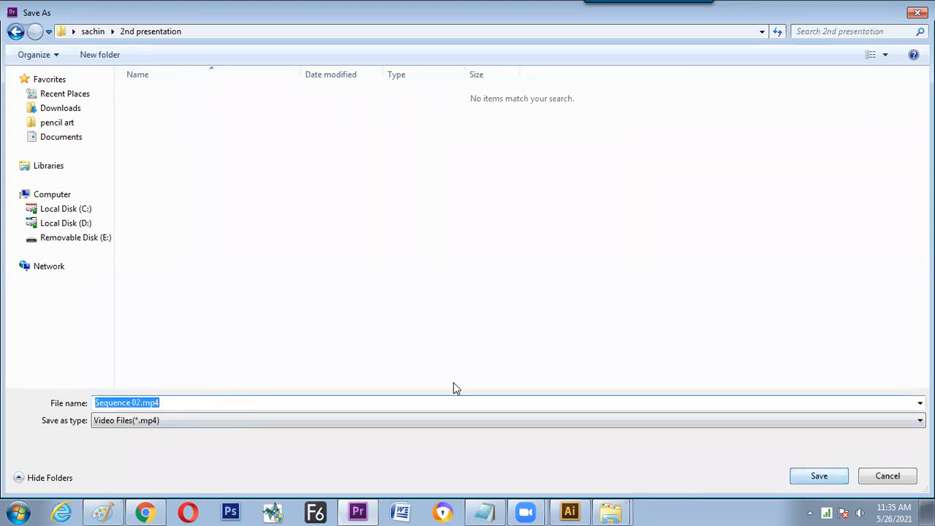
{"action": "type", "text": "final out"}
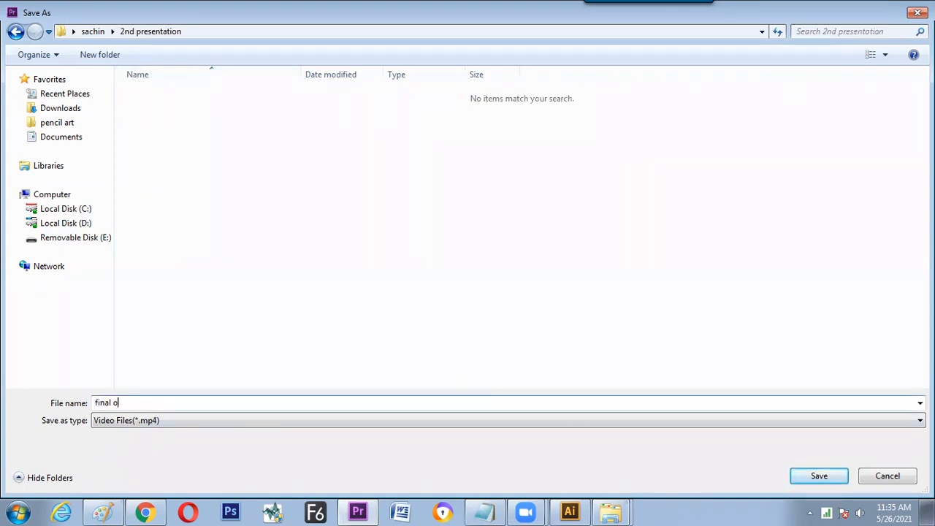
{"action": "left_click", "coordinate": [815, 475]}
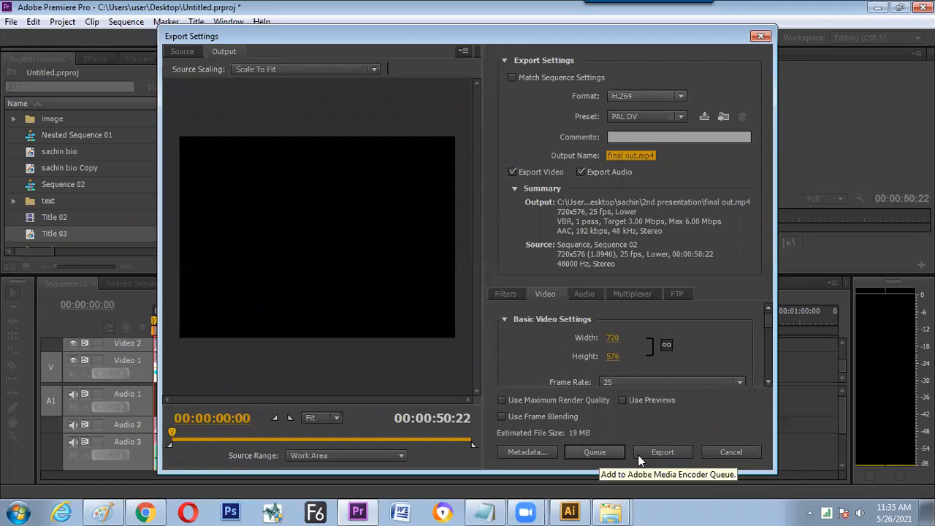
{"action": "left_click_drag", "start_coordinate": [403, 30], "coordinate": [472, 51]}
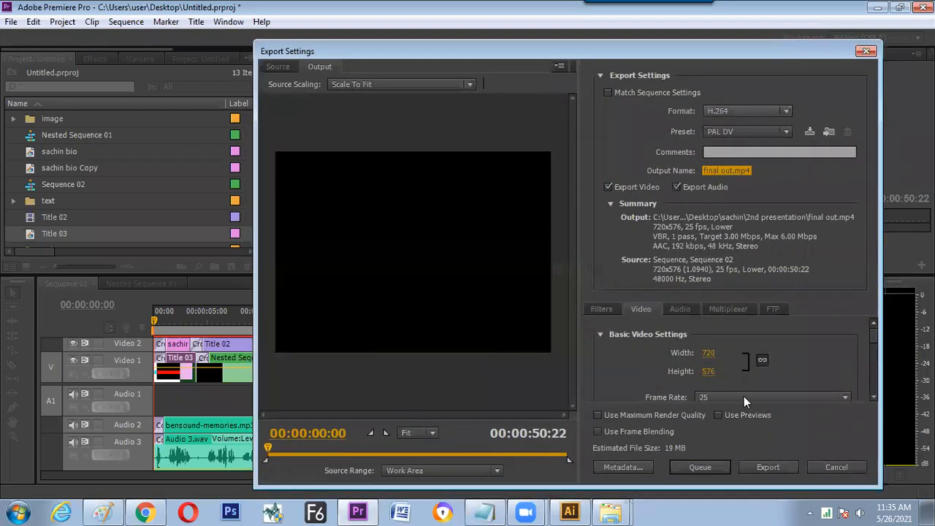
{"action": "left_click", "coordinate": [767, 468]}
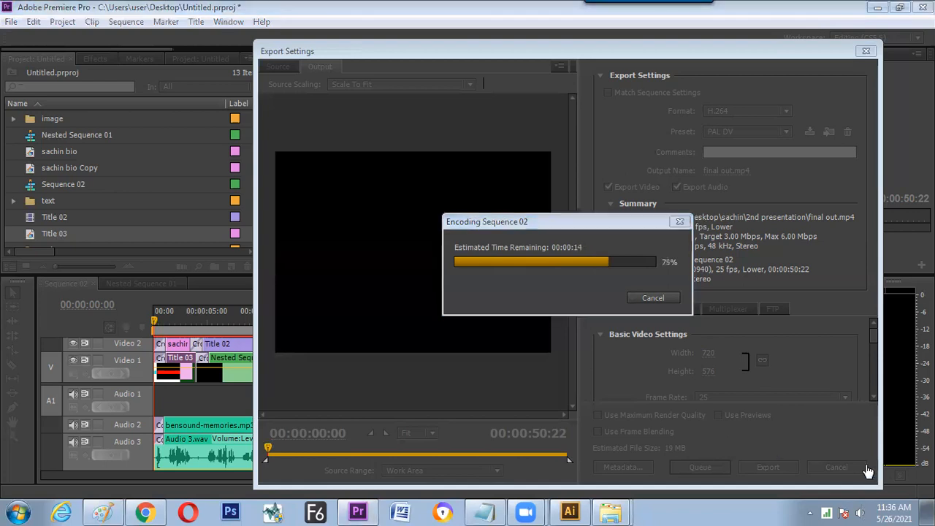
- Adjust the computer's speaker volume
{"action": "left_click_drag", "start_coordinate": [864, 417], "coordinate": [860, 366]}
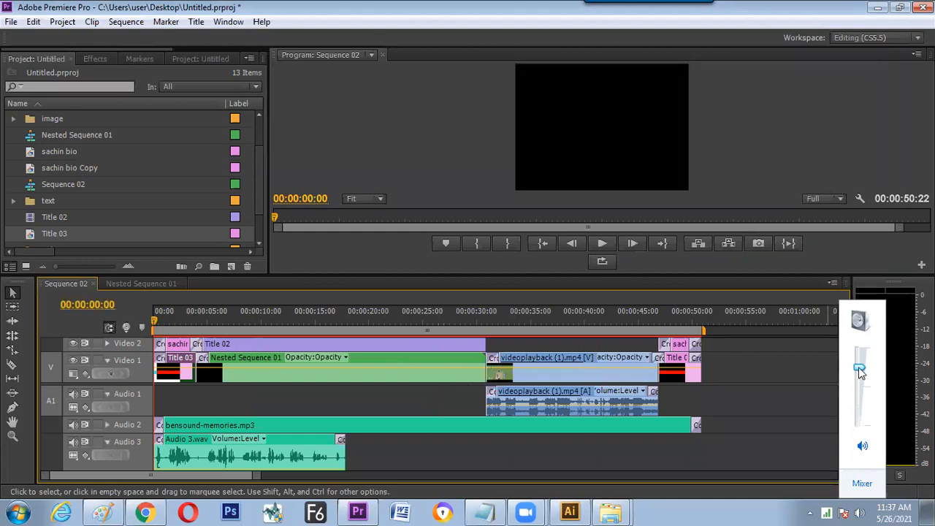
{"action": "left_click_drag", "start_coordinate": [860, 368], "coordinate": [860, 378]}
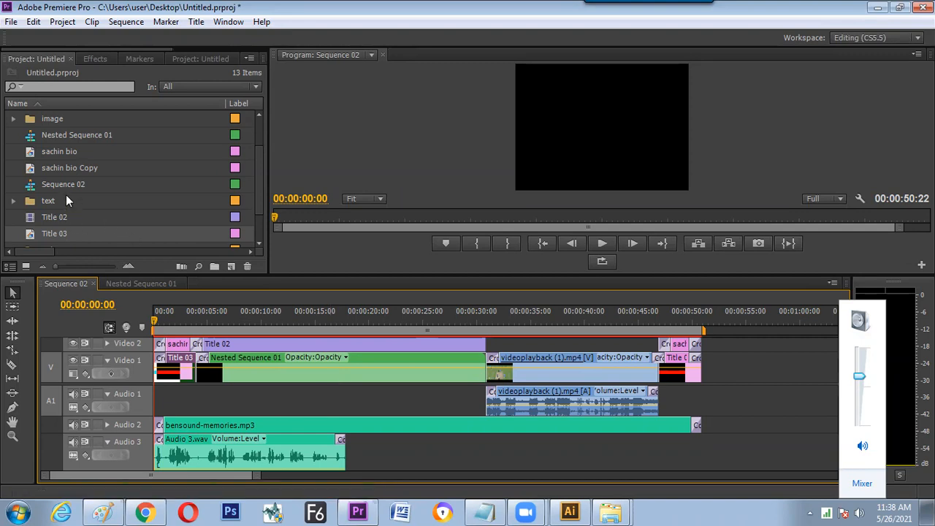
- Expand the image bin and look over the commands available for 1.jpg
{"action": "left_click", "coordinate": [13, 118]}
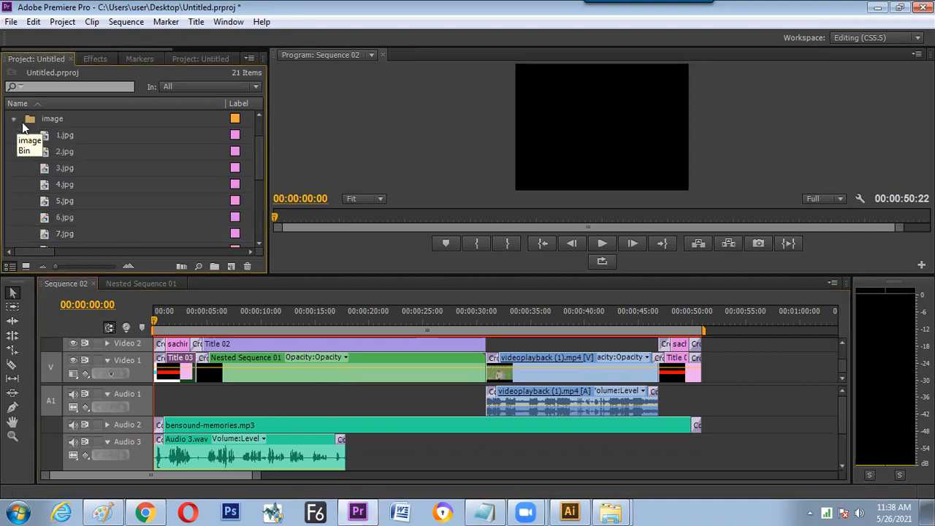
{"action": "right_click", "coordinate": [64, 134]}
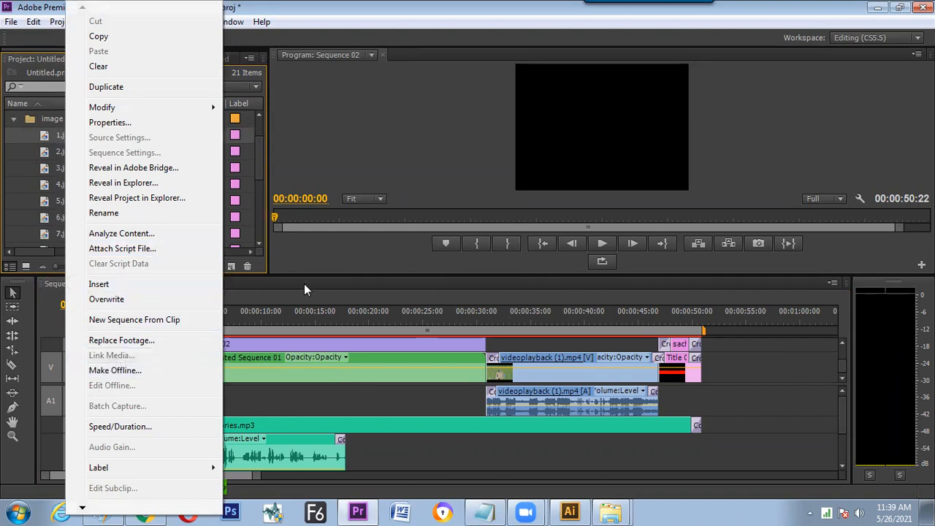
{"action": "left_click", "coordinate": [306, 302]}
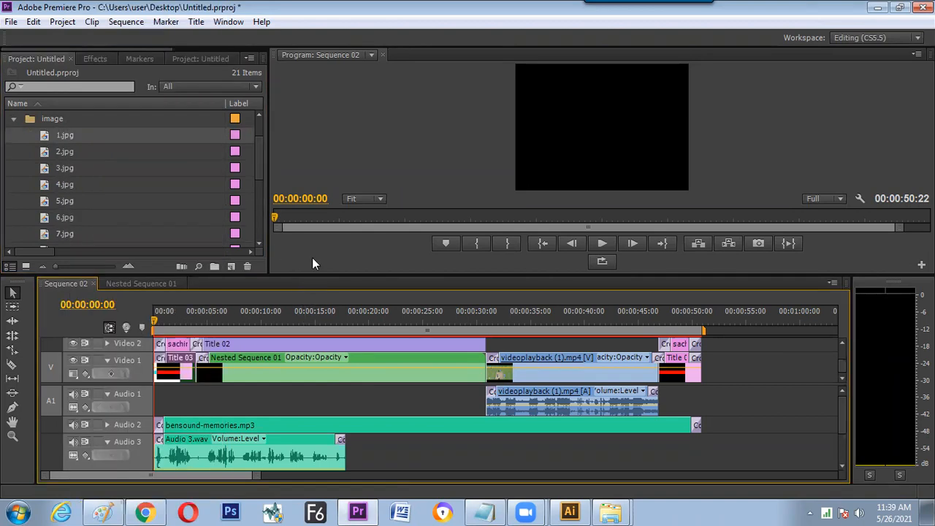
- Switch to the sachin folder in Windows Explorer, lower the speaker volume and play final out.mp4 from "2nd presentation" in VLC
{"action": "left_click", "coordinate": [875, 11]}
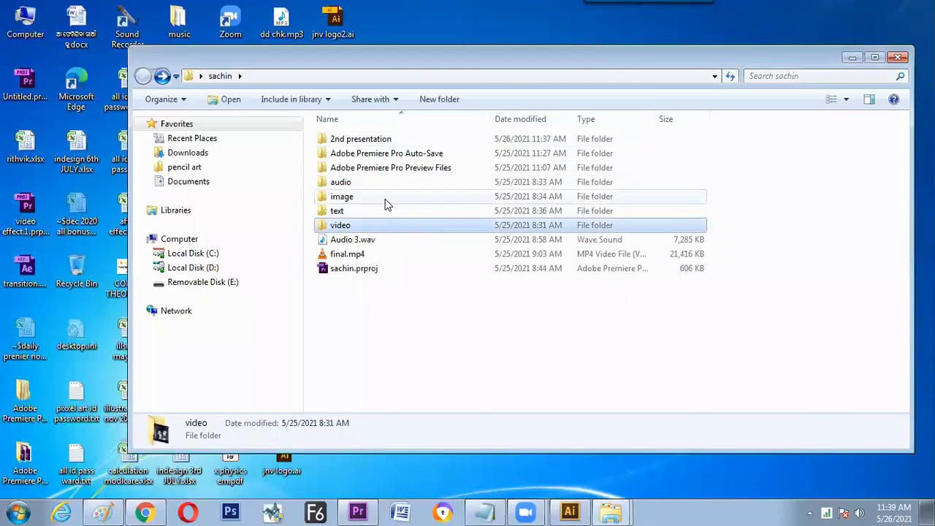
{"action": "double_click", "coordinate": [383, 141]}
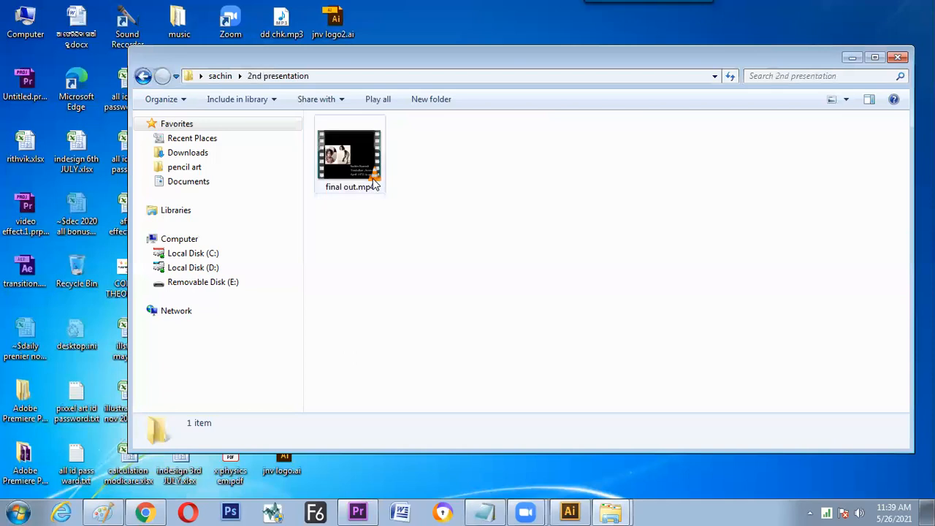
{"action": "left_click", "coordinate": [860, 512]}
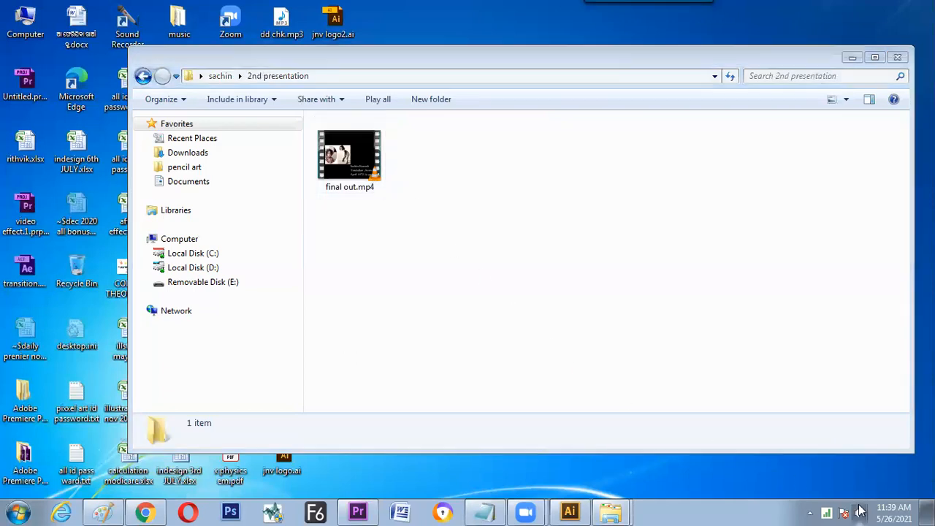
{"action": "left_click_drag", "start_coordinate": [854, 377], "coordinate": [857, 409]}
{"action": "left_click", "coordinate": [371, 183]}
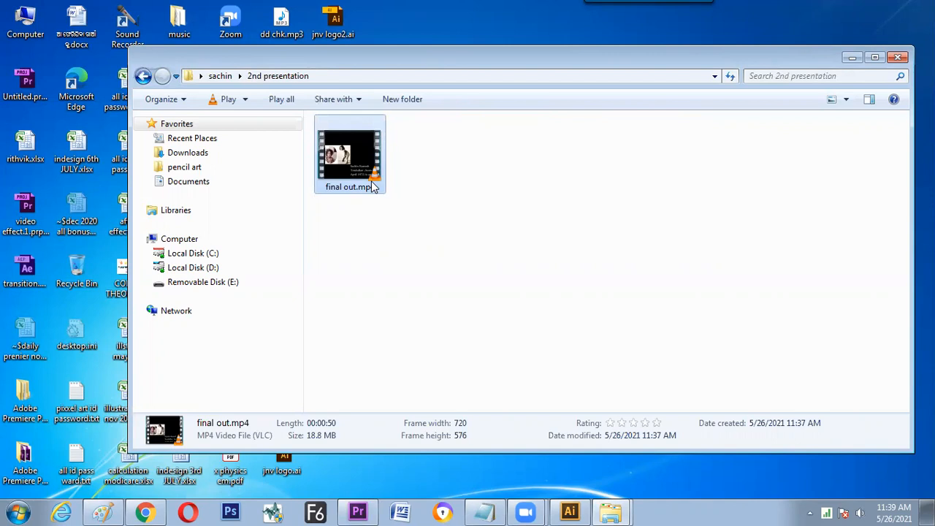
{"action": "double_click", "coordinate": [355, 175]}
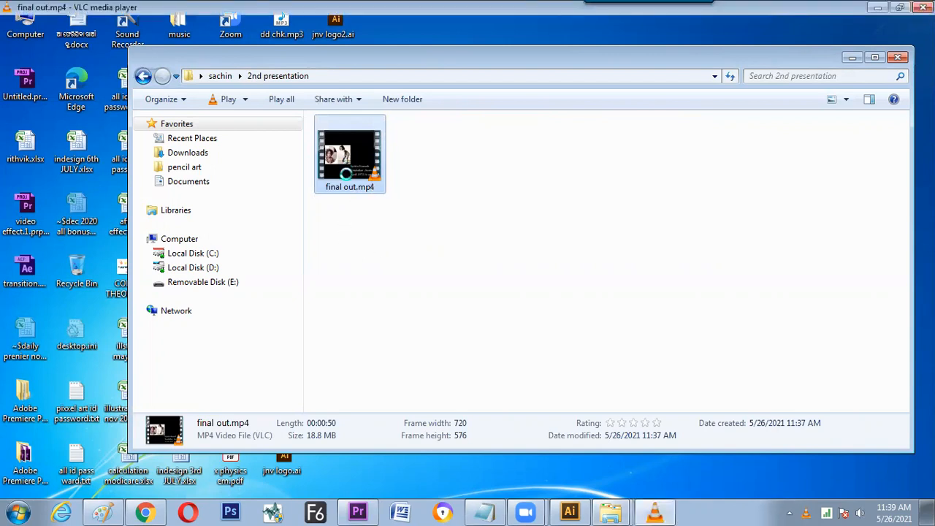
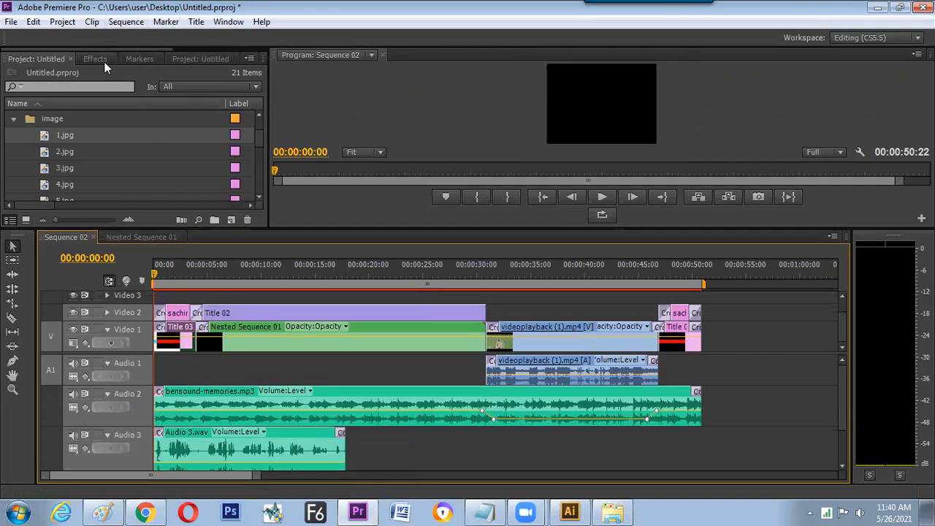
- Open the Audio Mixer for Sequence 02 and set the Audio 2 track's automation mode to Write
{"action": "mouse_move", "coordinate": [268, 61]}
{"action": "left_mouse_down"}
{"action": "mouse_move", "coordinate": [444, 60]}
{"action": "mouse_move", "coordinate": [268, 60]}
{"action": "left_mouse_up"}
{"action": "left_click", "coordinate": [228, 22]}
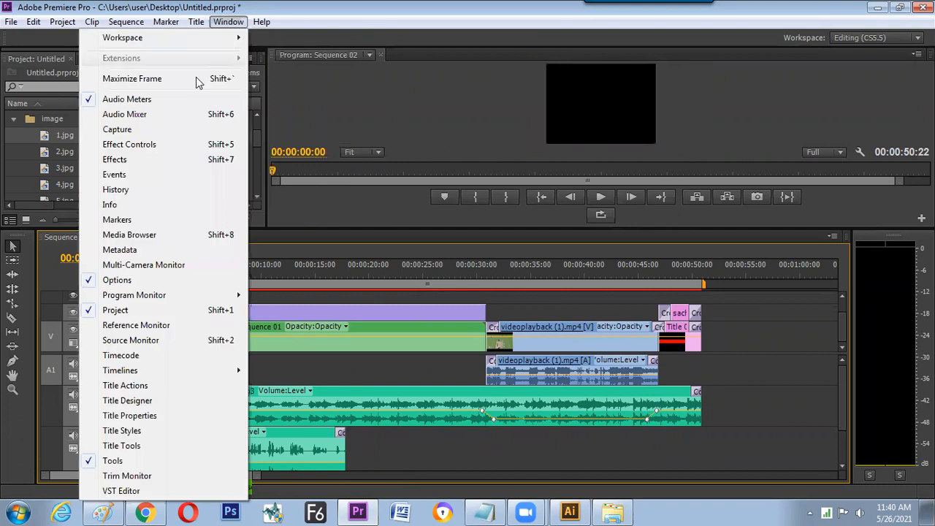
{"action": "left_click", "coordinate": [166, 118]}
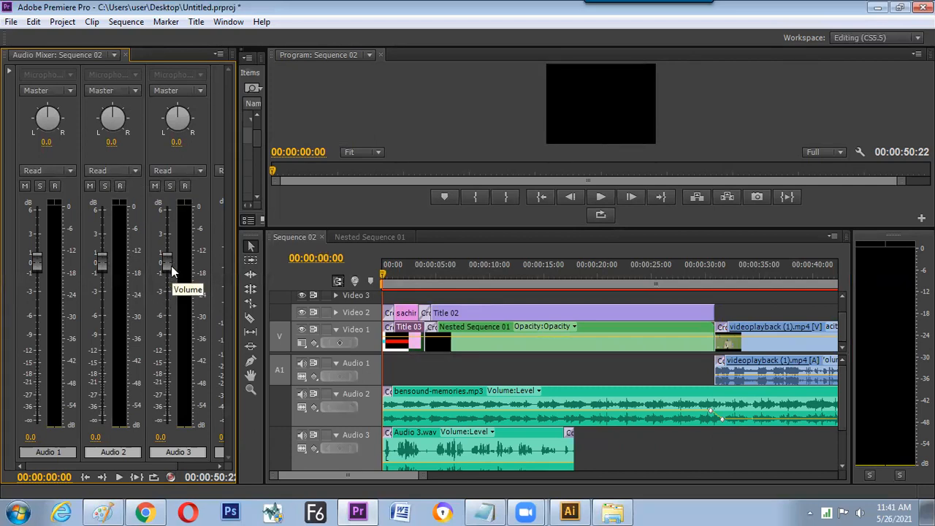
{"action": "left_click", "coordinate": [114, 171]}
{"action": "left_click", "coordinate": [113, 244]}
- Record Audio 2 volume automation during playback, starting at about -28.6 dB, raising the fader to about -2 dB and lowering it to about -27.4 dB
{"action": "left_click_drag", "start_coordinate": [101, 262], "coordinate": [106, 368]}
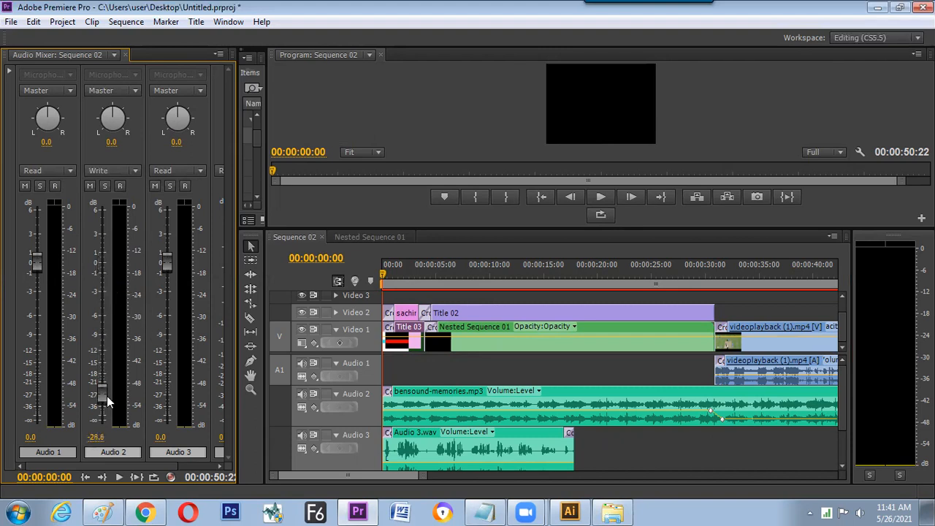
{"action": "key", "text": "space"}
{"action": "left_click_drag", "start_coordinate": [98, 341], "coordinate": [105, 268]}
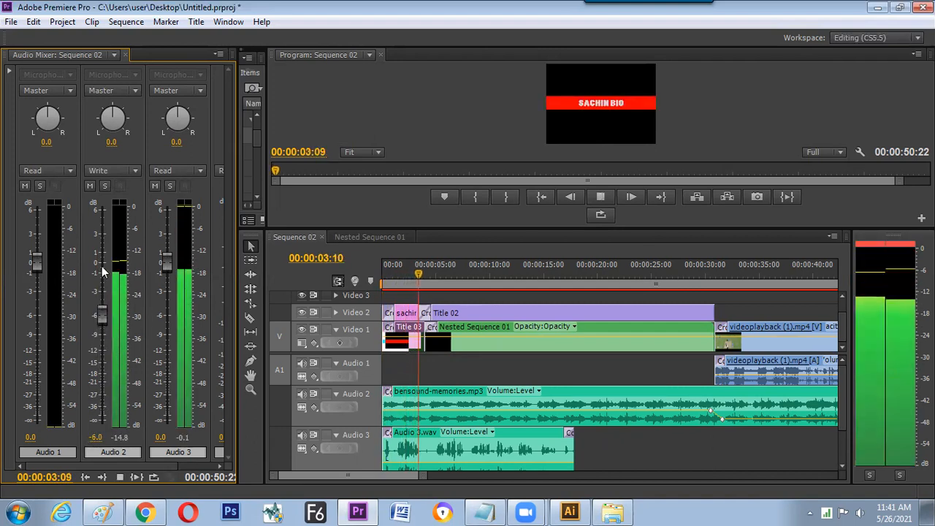
{"action": "left_click_drag", "start_coordinate": [106, 372], "coordinate": [144, 293]}
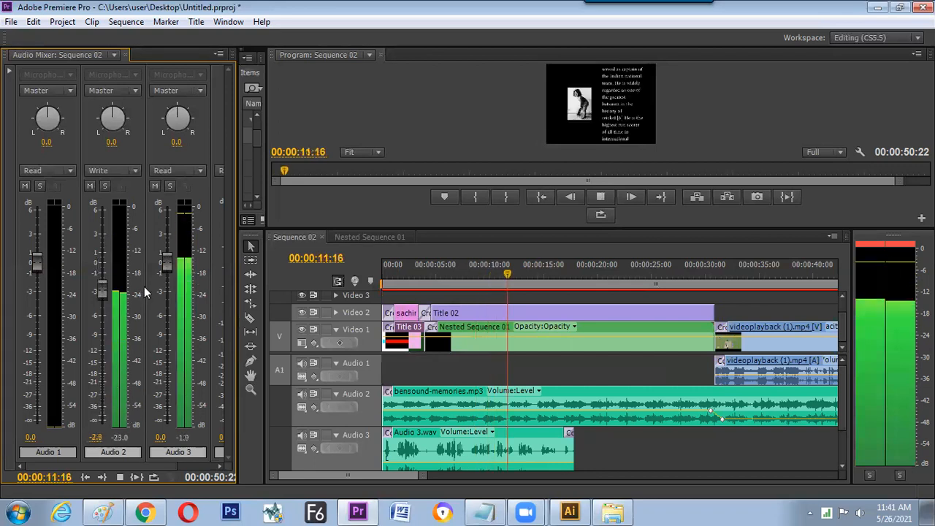
{"action": "left_click_drag", "start_coordinate": [141, 355], "coordinate": [139, 287]}
{"action": "mouse_move", "coordinate": [136, 376]}
{"action": "left_mouse_down"}
{"action": "mouse_move", "coordinate": [140, 393]}
{"action": "mouse_move", "coordinate": [154, 378]}
{"action": "left_mouse_up"}
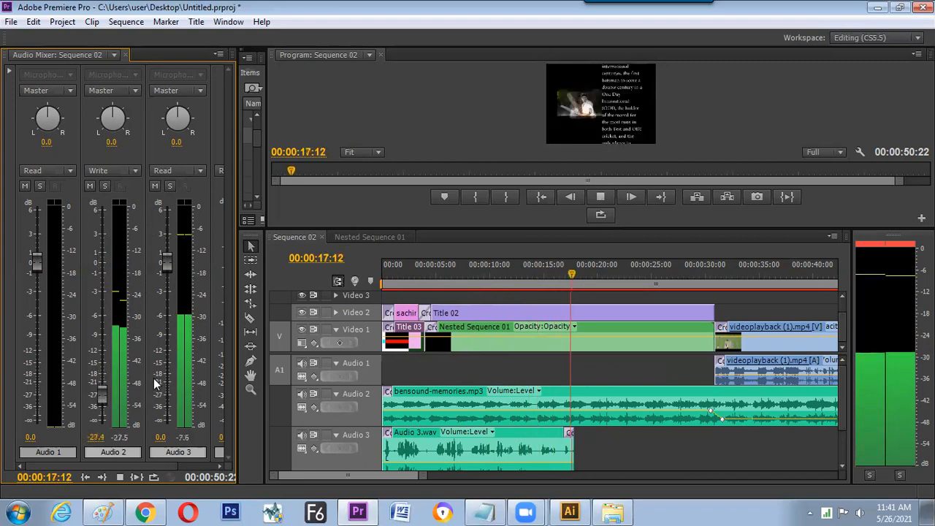
{"action": "key", "text": "space"}
- Replay the sequence from its start to check the recorded Audio 2 fader movement, then return the playhead to the beginning
{"action": "left_click", "coordinate": [394, 268]}
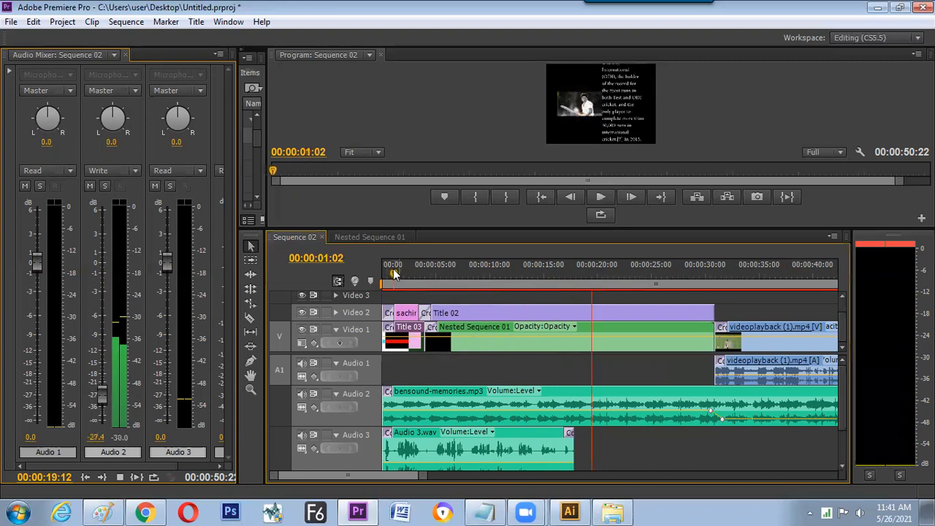
{"action": "key", "text": "Home"}
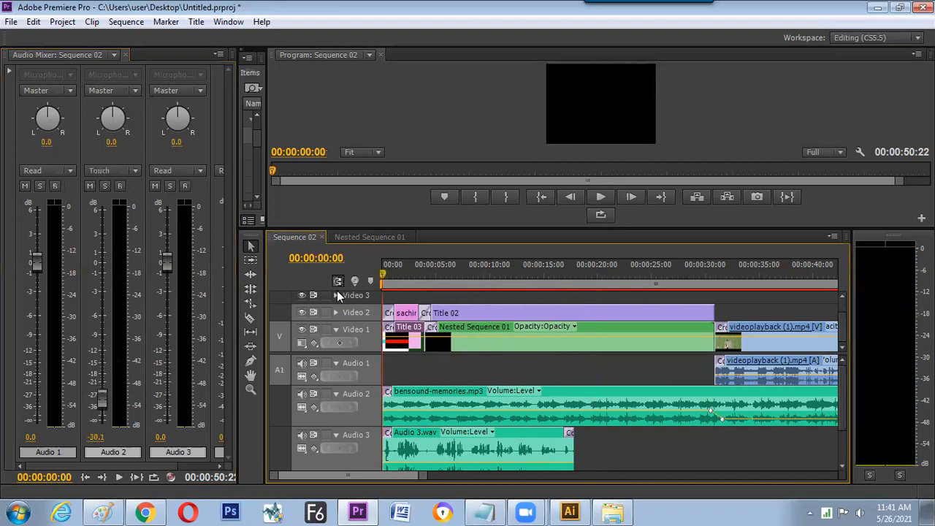
{"action": "key", "text": "space"}
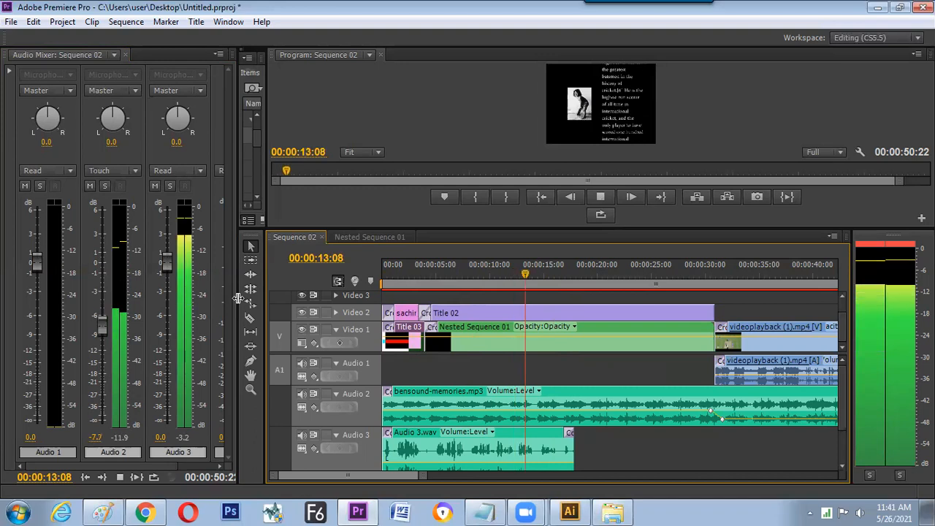
{"action": "key", "text": "space"}
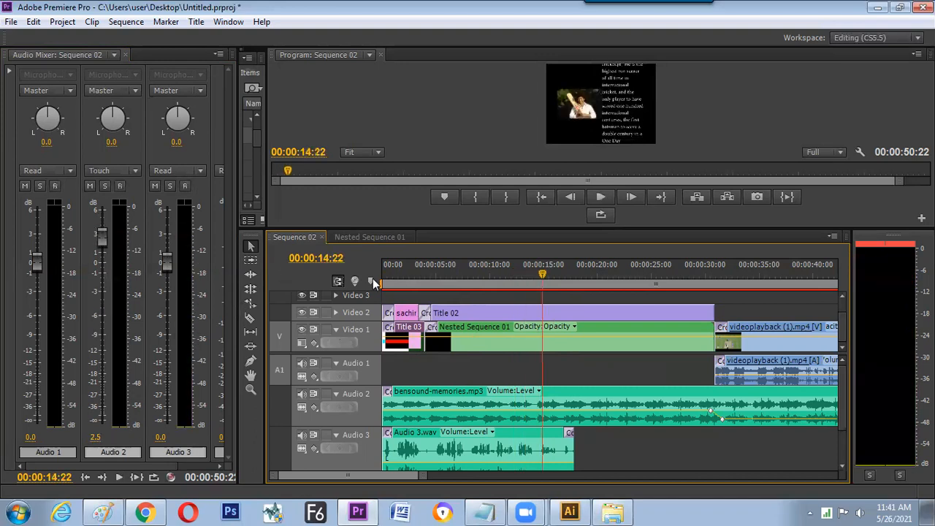
{"action": "key", "text": "Home"}
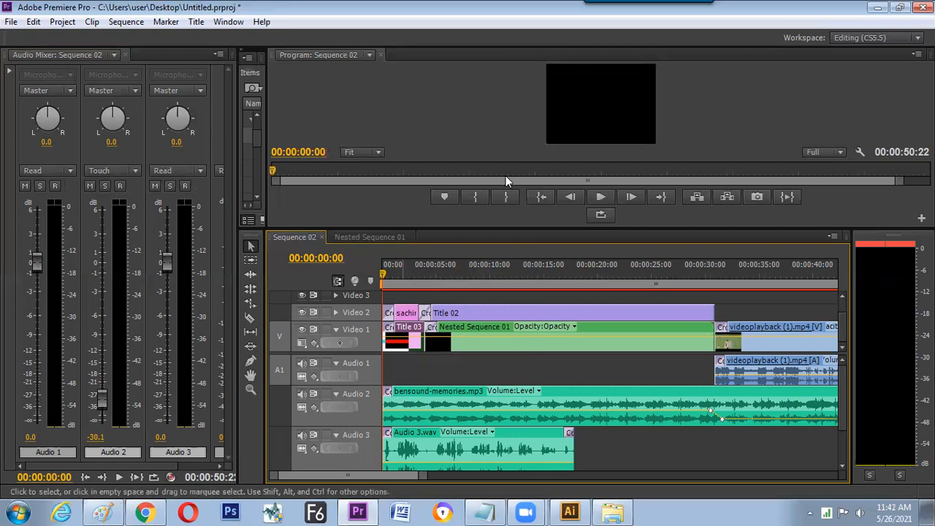
{"action": "left_click", "coordinate": [462, 186]}
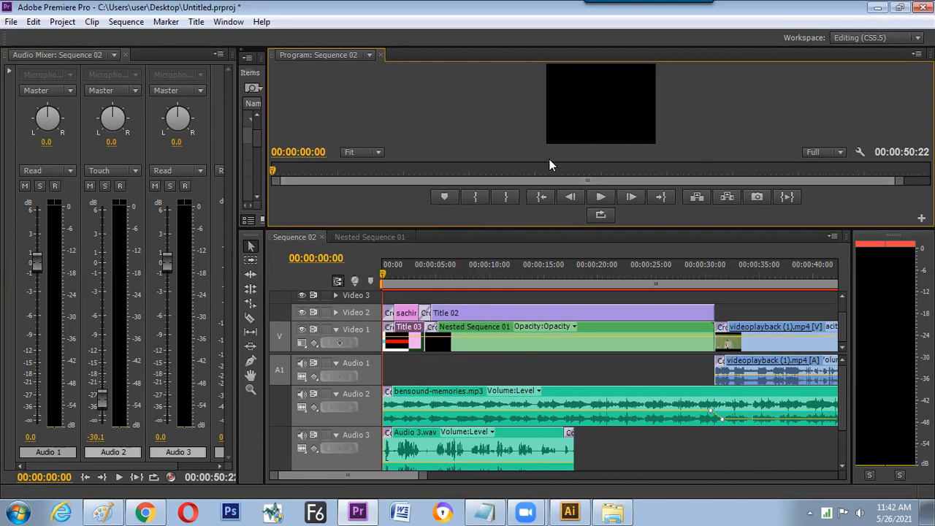
- Play Sequence 02 briefly from its start, then view the frame at 00:00:10:15 full screen and return to the workspace
{"action": "key", "text": "space"}
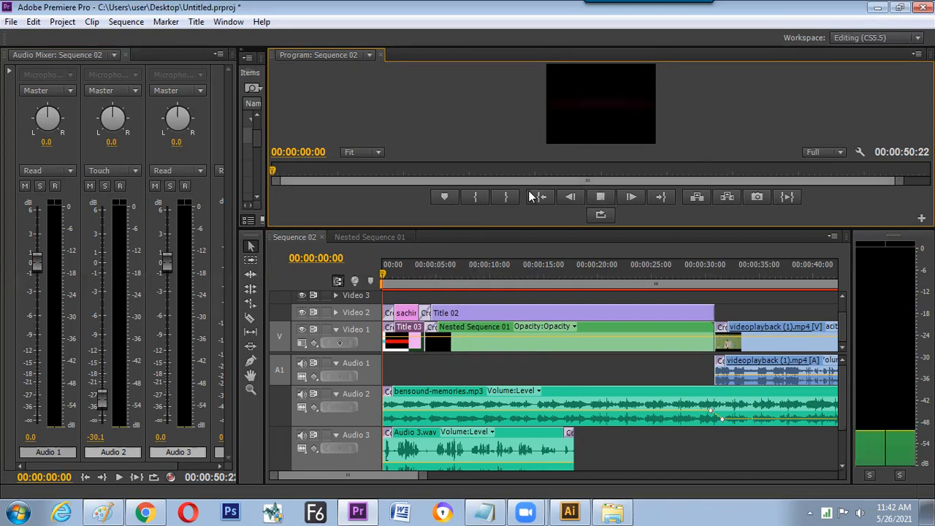
{"action": "left_click", "coordinate": [496, 269]}
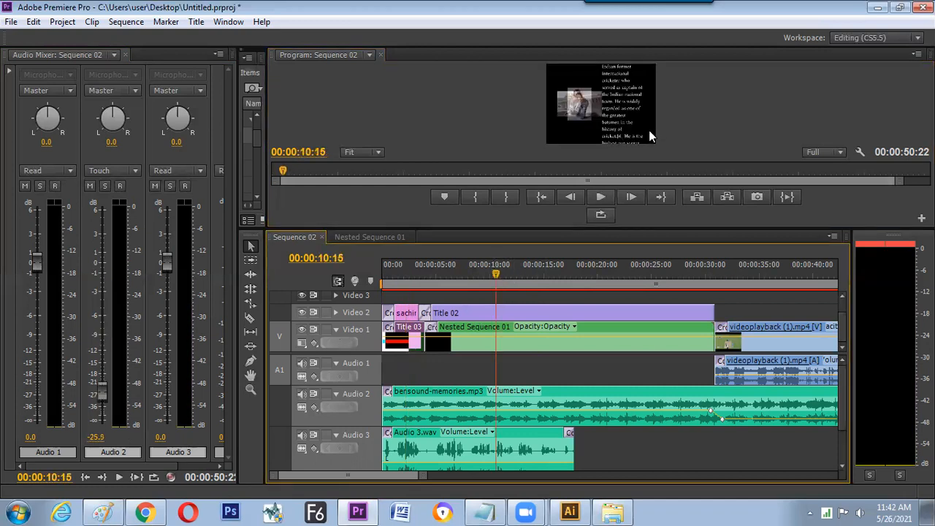
{"action": "key", "text": "ctrl+grave"}
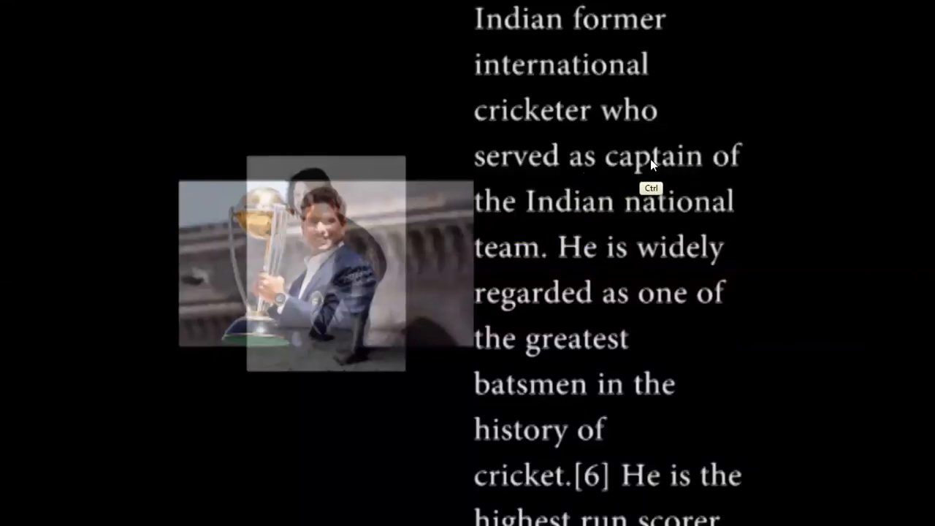
{"action": "key", "text": "ctrl+grave"}
- Open Title 02 and draw a rectangle about 149 by 46 over its scrolling text, filled with red FF0000
{"action": "double_click", "coordinate": [522, 310]}
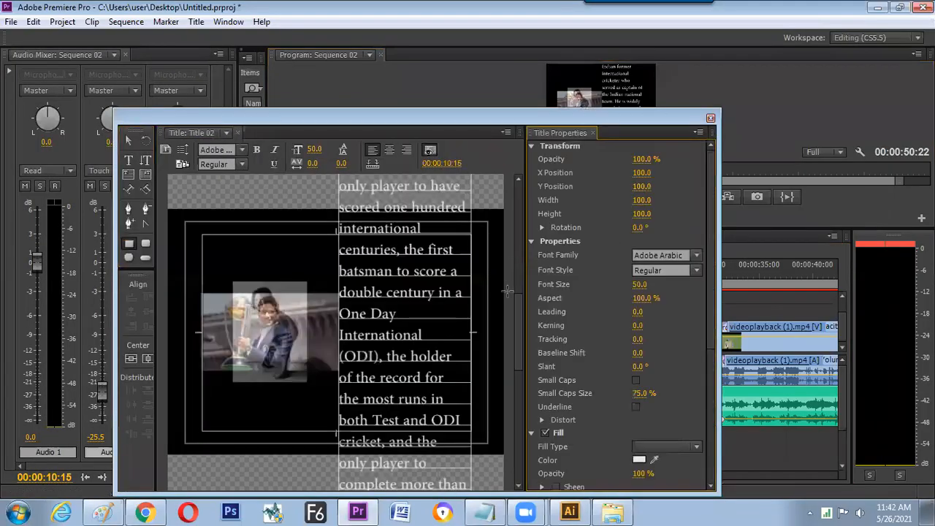
{"action": "left_click_drag", "start_coordinate": [519, 294], "coordinate": [497, 219]}
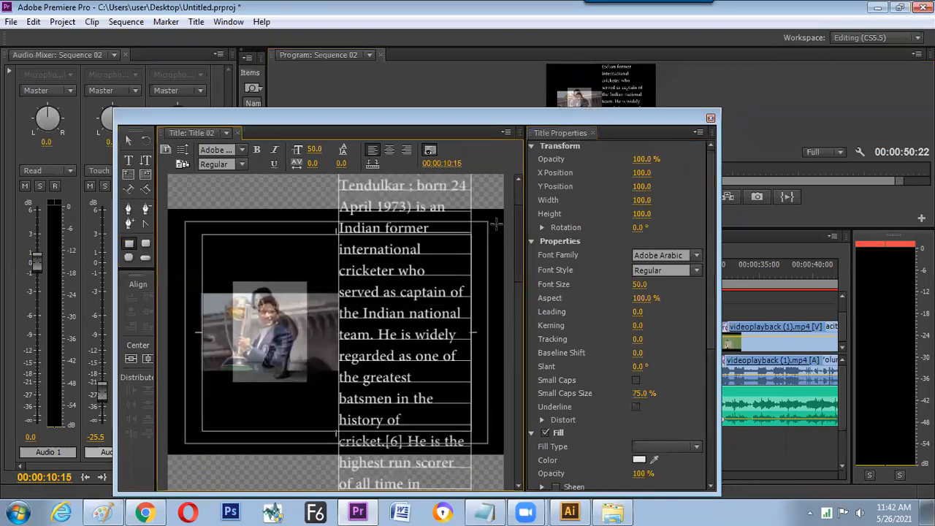
{"action": "left_click", "coordinate": [130, 244]}
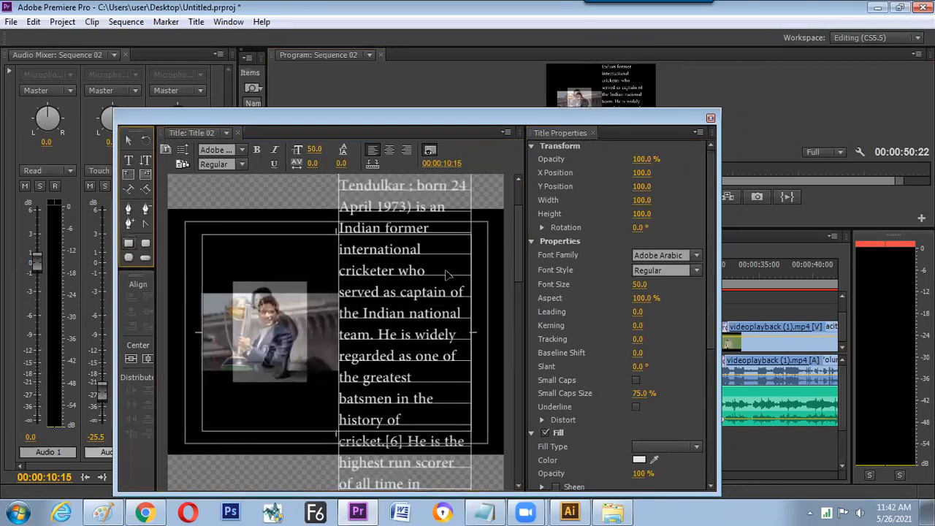
{"action": "left_click", "coordinate": [130, 244]}
{"action": "left_click_drag", "start_coordinate": [304, 273], "coordinate": [389, 293]}
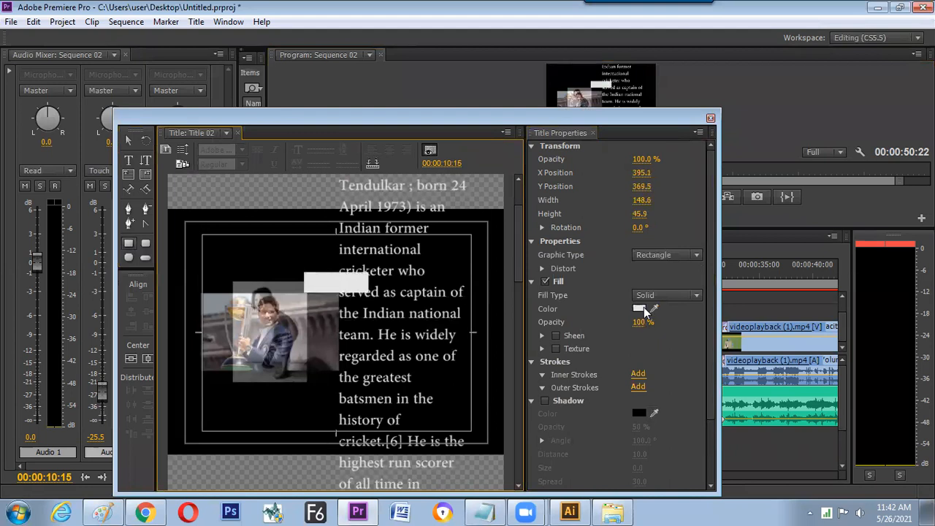
{"action": "left_click", "coordinate": [638, 308]}
{"action": "left_click_drag", "start_coordinate": [482, 358], "coordinate": [496, 375]}
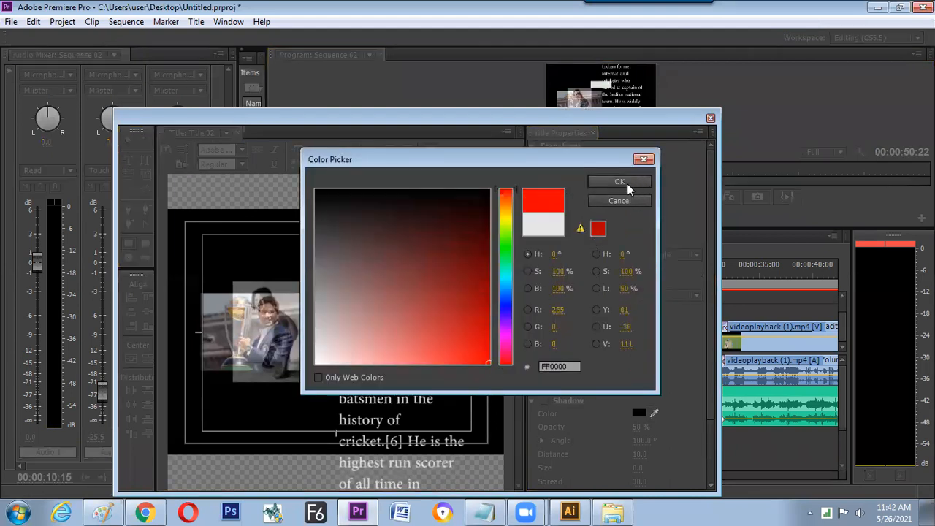
{"action": "left_click", "coordinate": [627, 183]}
- Move the red rectangle onto the word "captain", send it backward behind the text and narrow it to about 118 wide
{"action": "left_click", "coordinate": [129, 140]}
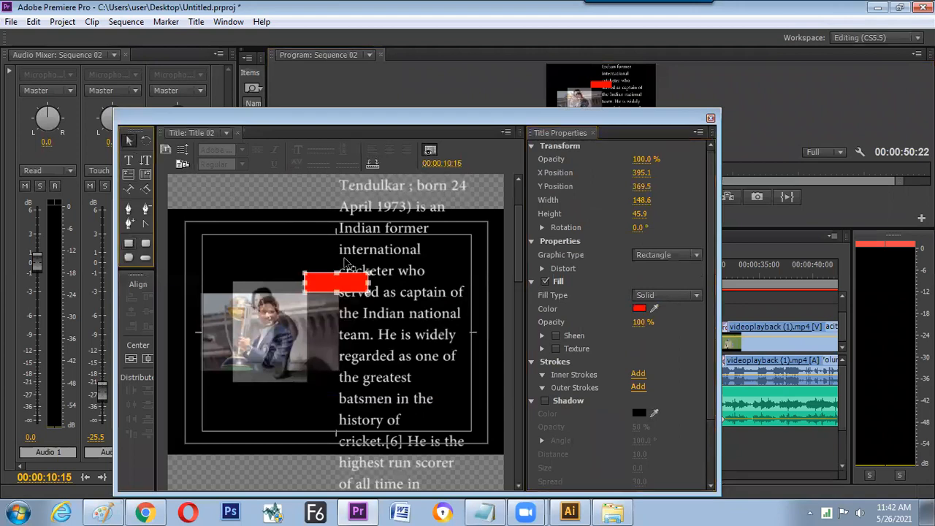
{"action": "left_click_drag", "start_coordinate": [331, 292], "coordinate": [409, 298]}
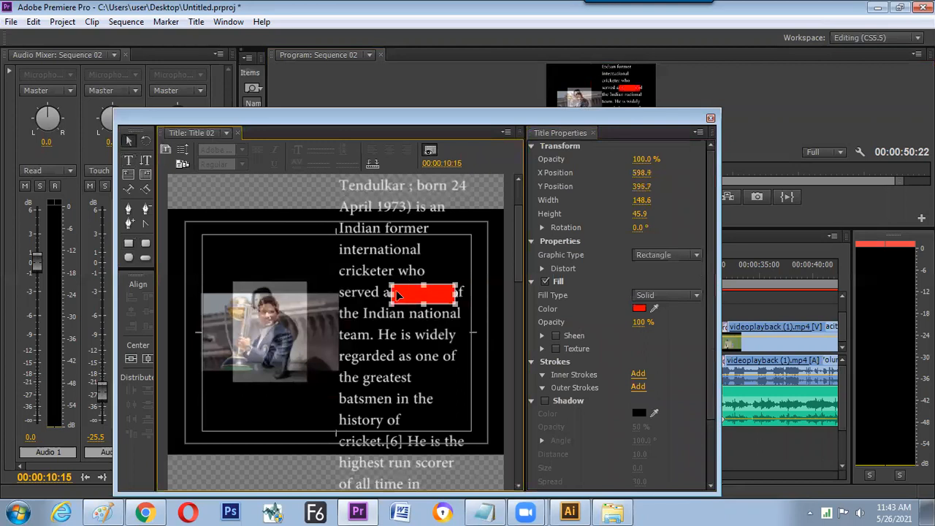
{"action": "right_click", "coordinate": [413, 294]}
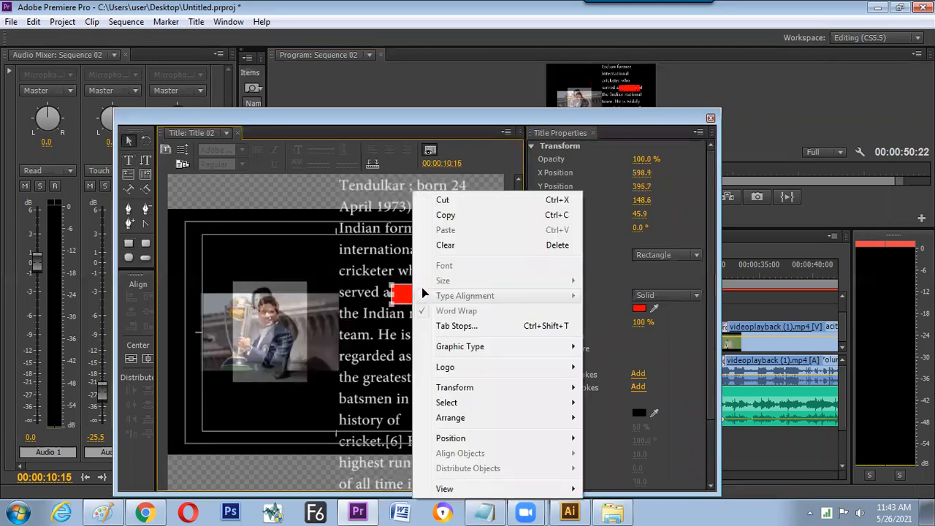
{"action": "mouse_move", "coordinate": [480, 416]}
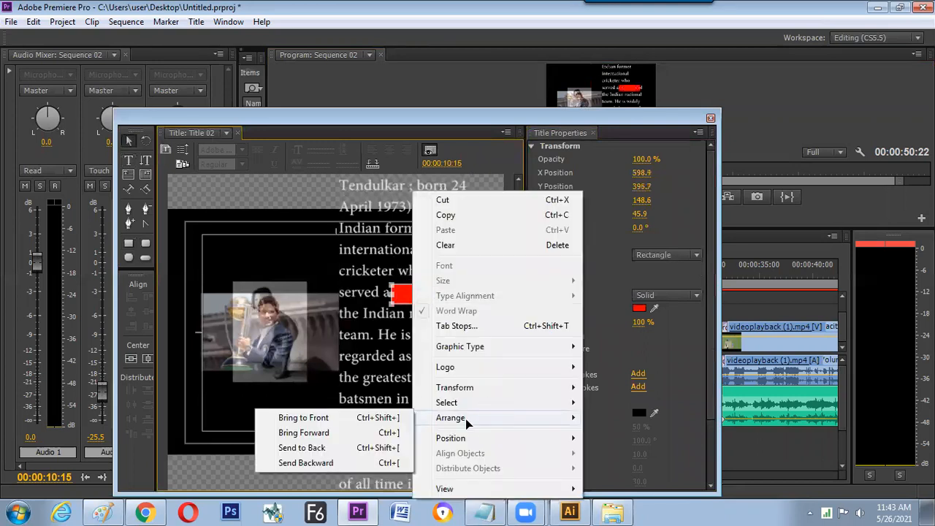
{"action": "left_click", "coordinate": [361, 462]}
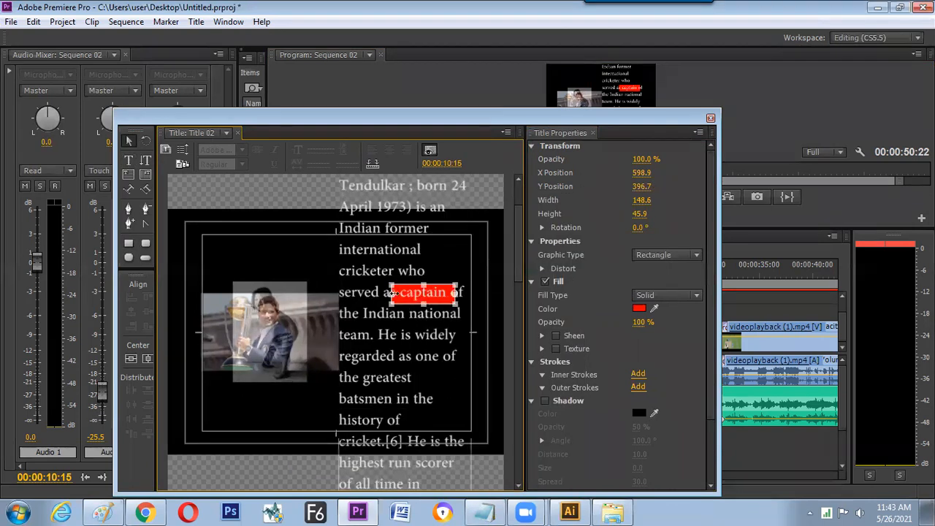
{"action": "left_click_drag", "start_coordinate": [391, 293], "coordinate": [450, 294]}
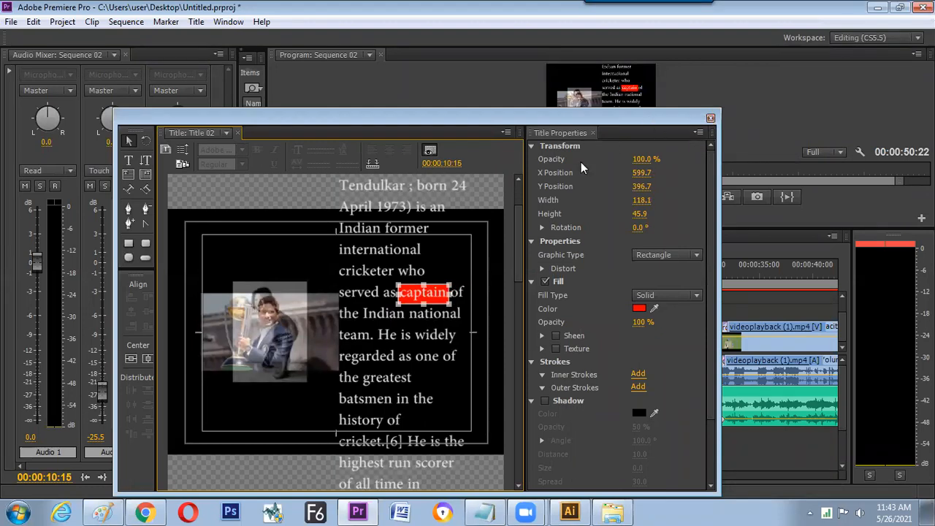
- Move the title window clear of the preview, view the frame at 00:00:13:00 full screen and return to the workspace
{"action": "left_click_drag", "start_coordinate": [581, 117], "coordinate": [455, 208]}
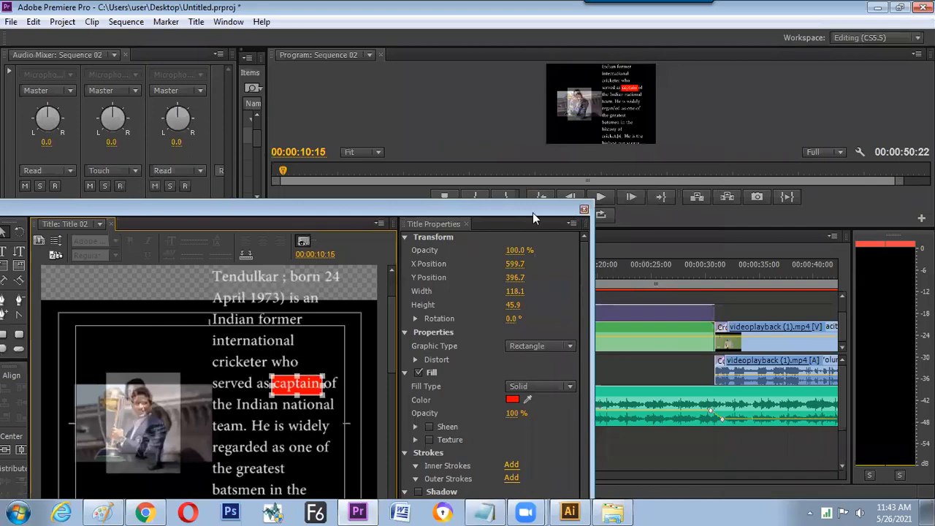
{"action": "left_click", "coordinate": [499, 133]}
{"action": "key", "text": "ctrl+grave"}
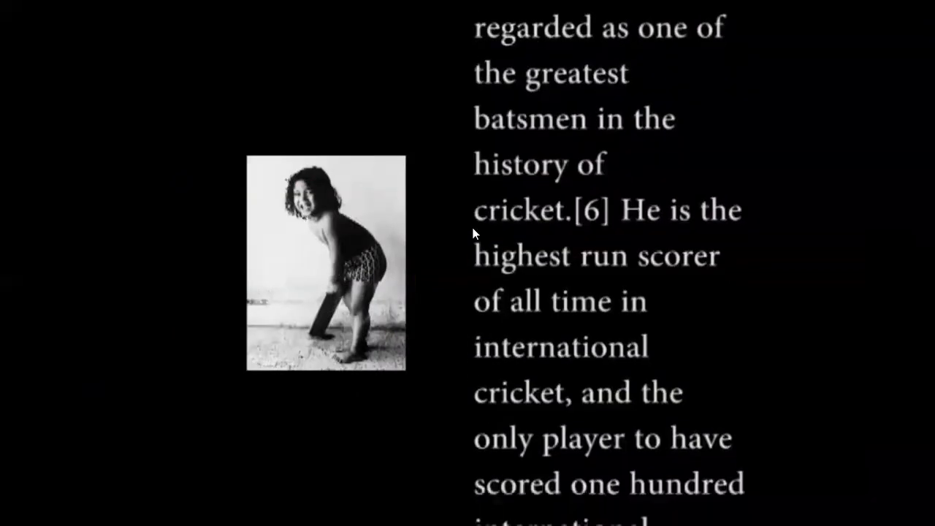
{"action": "key", "text": "ctrl+grave"}
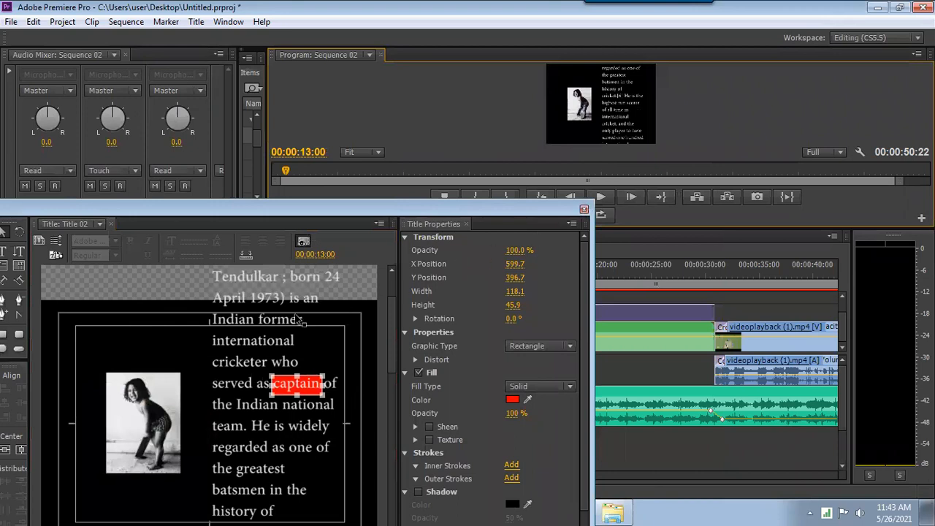
- Duplicate the red rectangle onto the word "greatest", send the copy to the back and close the title window
{"action": "scroll", "coordinate": [391, 366], "scroll_direction": "down", "scroll_amount": 3}
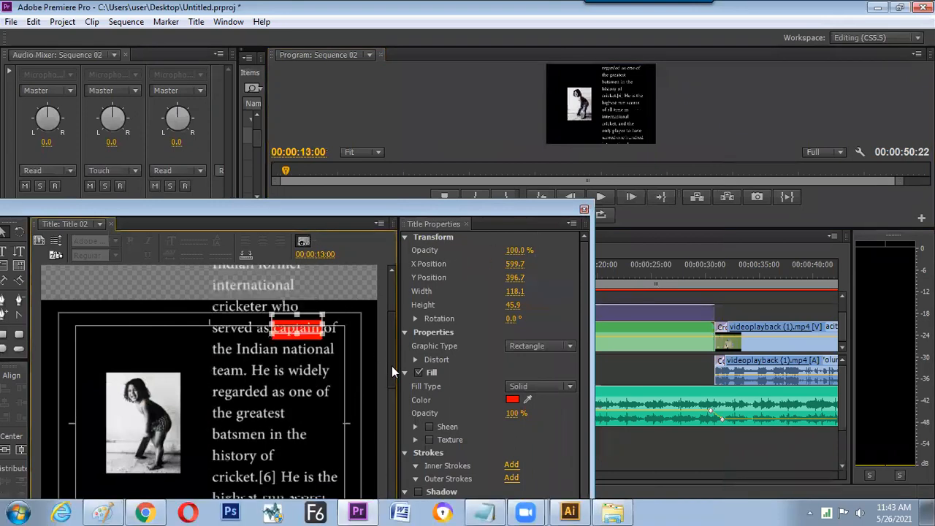
{"action": "left_click_drag", "start_coordinate": [307, 319], "coordinate": [283, 412]}
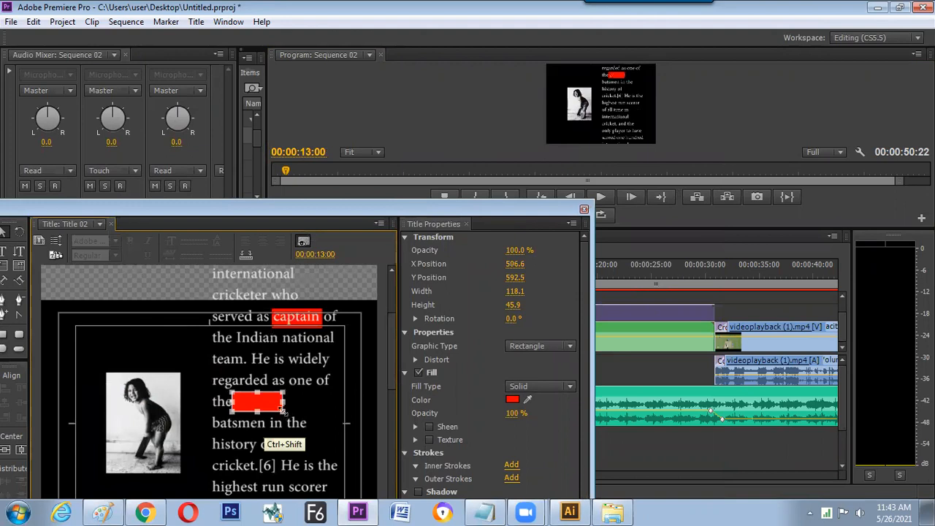
{"action": "key", "text": "ctrl+shift+bracketleft"}
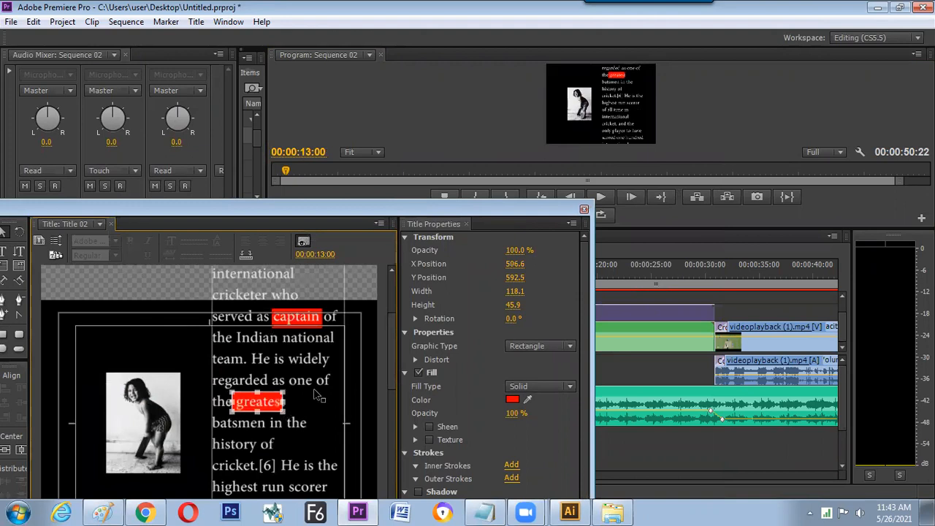
{"action": "left_click", "coordinate": [584, 209]}
- Play the sequence from 00:00:06:14 and full screen to check the highlighted words, then park the playhead at 00:00:09:18
{"action": "left_click", "coordinate": [454, 275]}
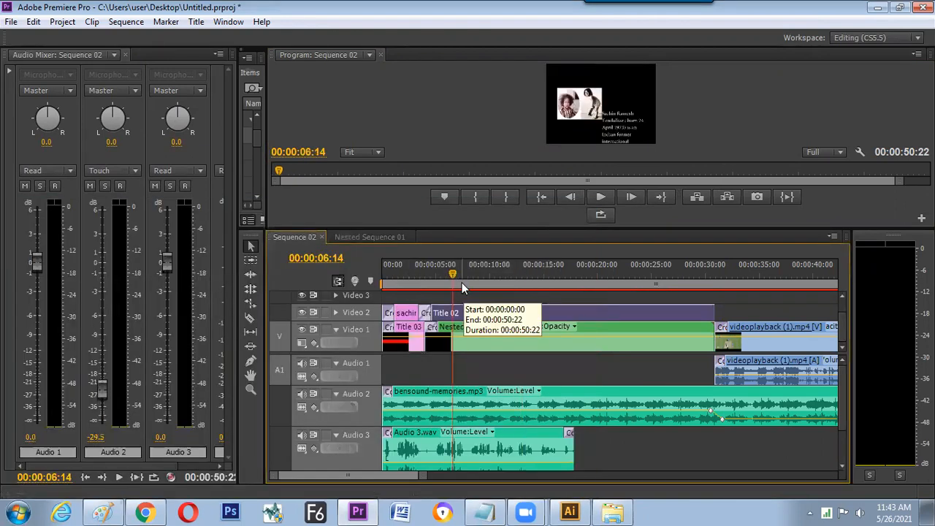
{"action": "key", "text": "space"}
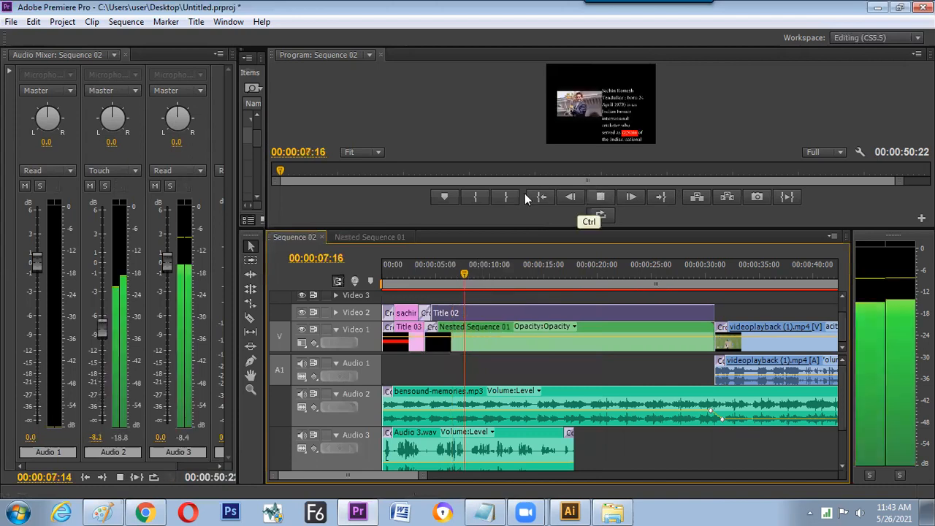
{"action": "key", "text": "ctrl+grave"}
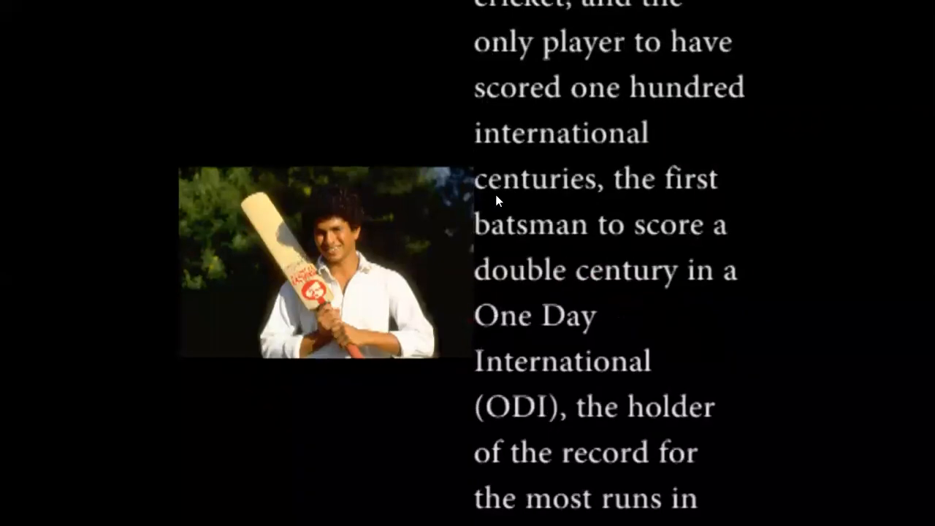
{"action": "key", "text": "Escape"}
{"action": "left_click", "coordinate": [478, 274]}
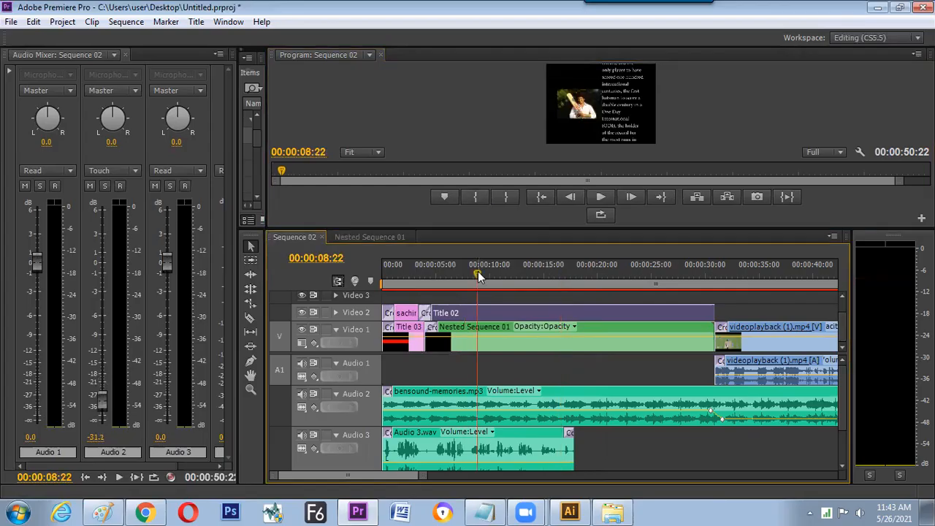
{"action": "left_click", "coordinate": [487, 274]}
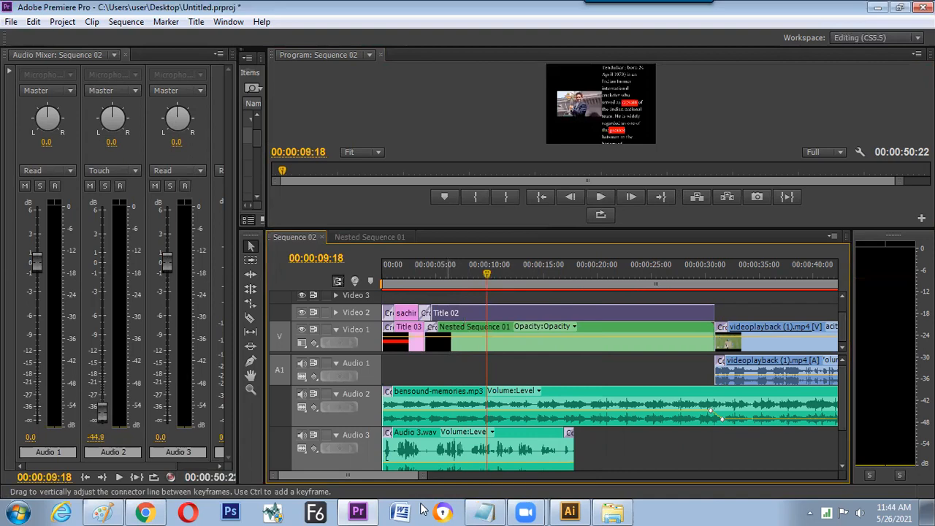
{"action": "left_click", "coordinate": [861, 511]}
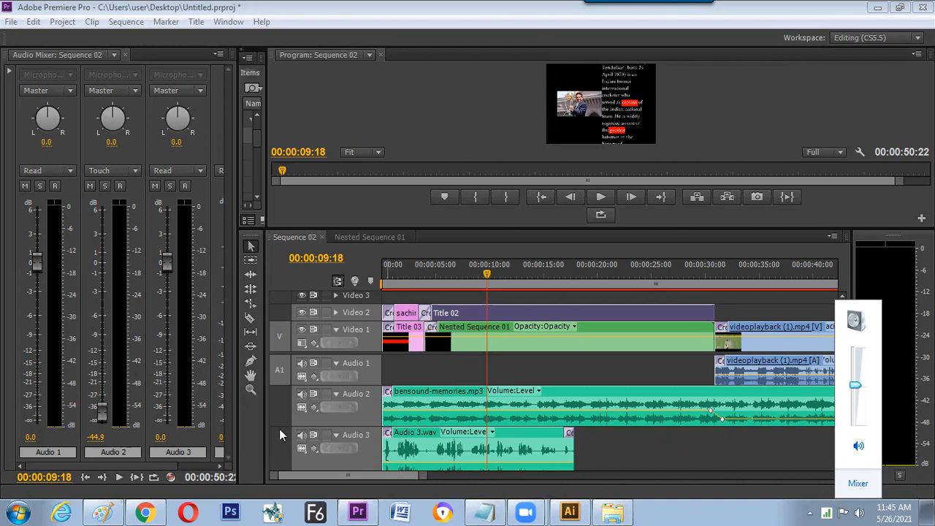
{"action": "left_click", "coordinate": [367, 389]}
- Reduce the heights of the Audio 2 and Audio 3 tracks, maximizing the timeline for the Audio 3 adjustment
{"action": "left_click_drag", "start_coordinate": [364, 428], "coordinate": [367, 406]}
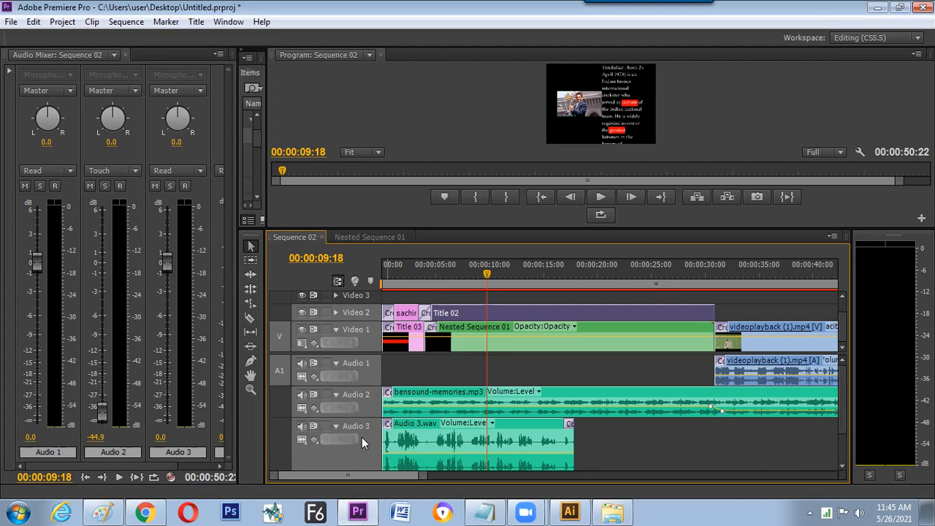
{"action": "key", "text": "grave"}
{"action": "left_click_drag", "start_coordinate": [109, 361], "coordinate": [108, 331]}
- Add one video track and 5 audio tracks to Sequence 02, restore the timeline to normal size and save the project
{"action": "right_click", "coordinate": [104, 319]}
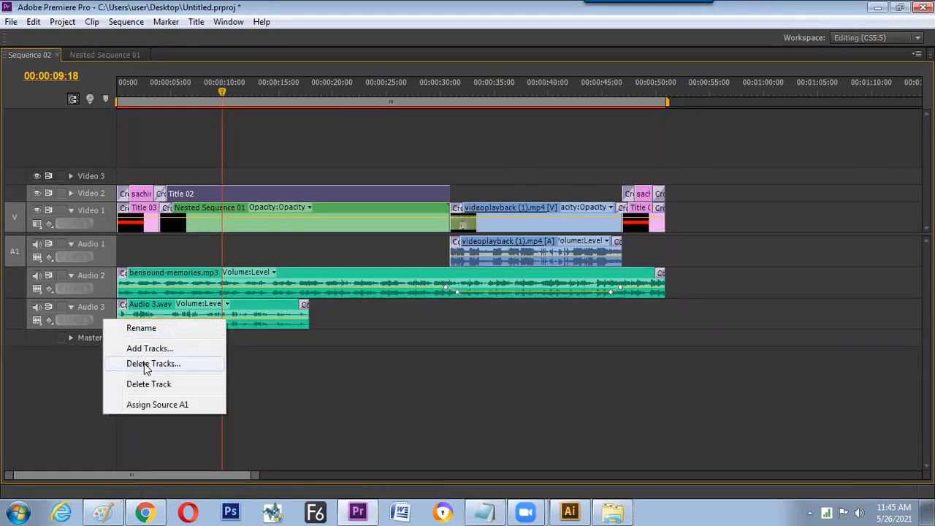
{"action": "left_click", "coordinate": [144, 352]}
{"action": "left_click", "coordinate": [391, 228]}
{"action": "type", "text": "5"}
{"action": "left_click", "coordinate": [562, 149]}
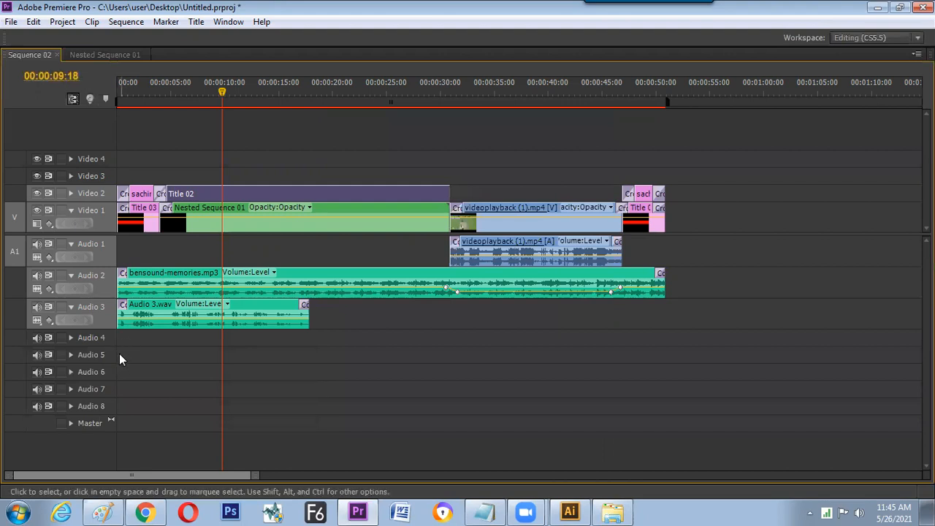
{"action": "key", "text": "grave"}
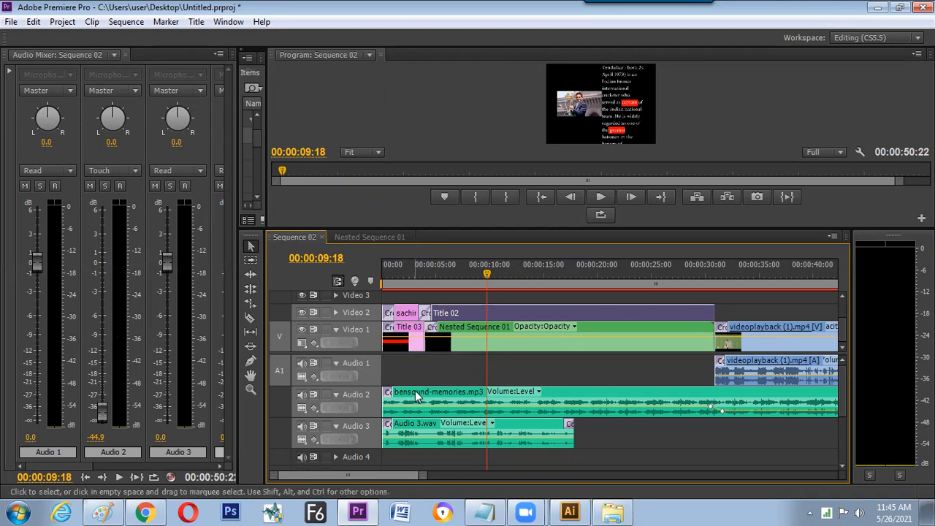
{"action": "key", "text": "ctrl+s"}
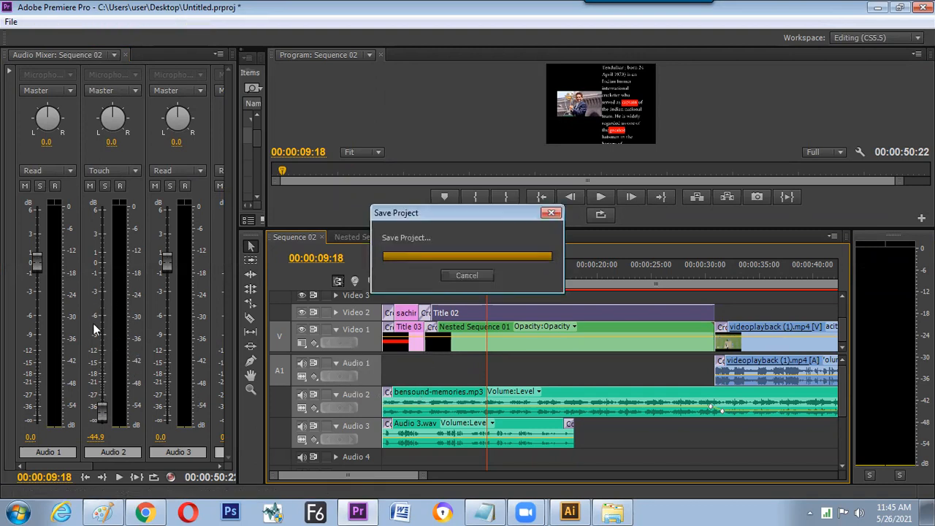
- Enlarge the timeline area, move the bensound-memories.mp3 clip from Audio 2 to Audio 4 and return it to Audio 2
{"action": "left_click", "coordinate": [419, 392]}
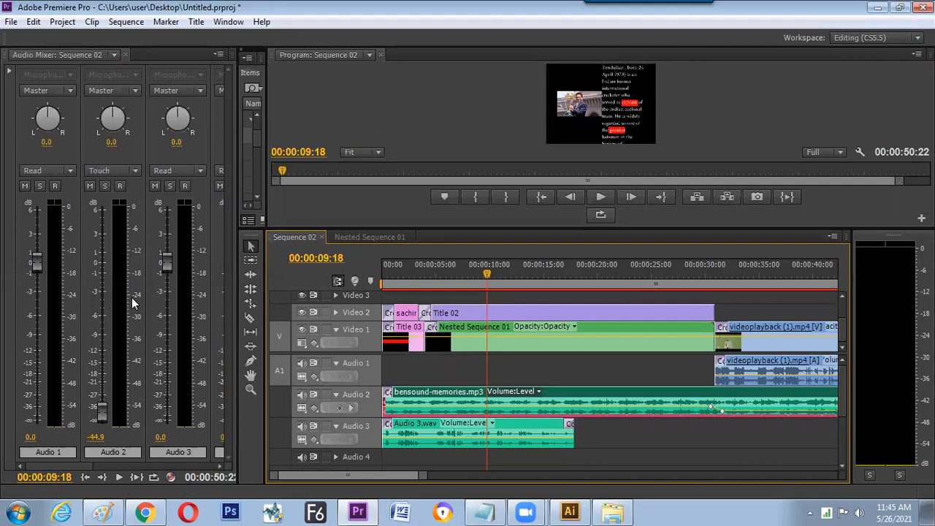
{"action": "left_click_drag", "start_coordinate": [319, 227], "coordinate": [318, 205]}
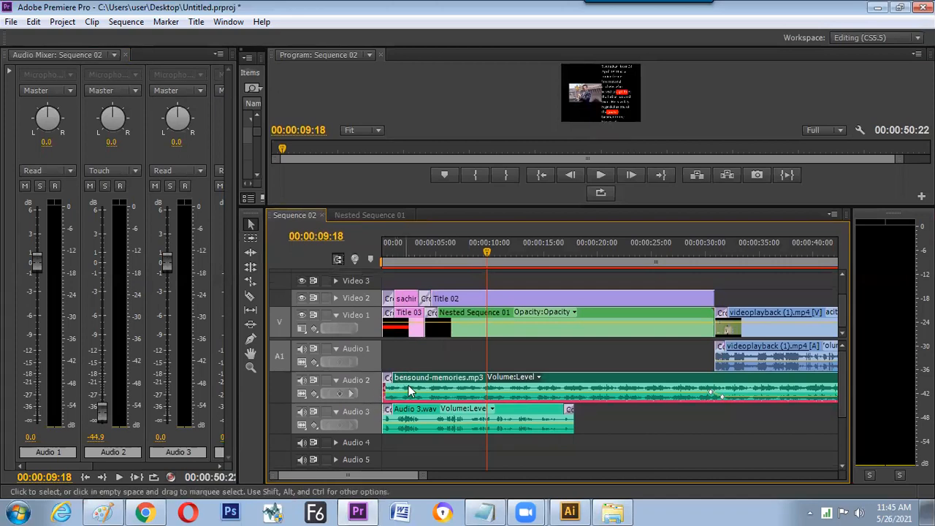
{"action": "left_click_drag", "start_coordinate": [436, 382], "coordinate": [428, 443]}
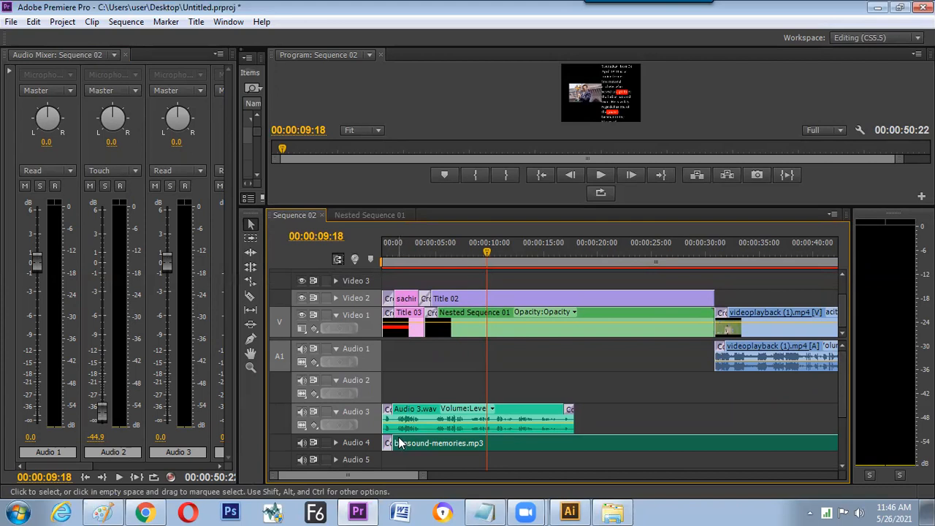
{"action": "left_click_drag", "start_coordinate": [417, 429], "coordinate": [381, 384]}
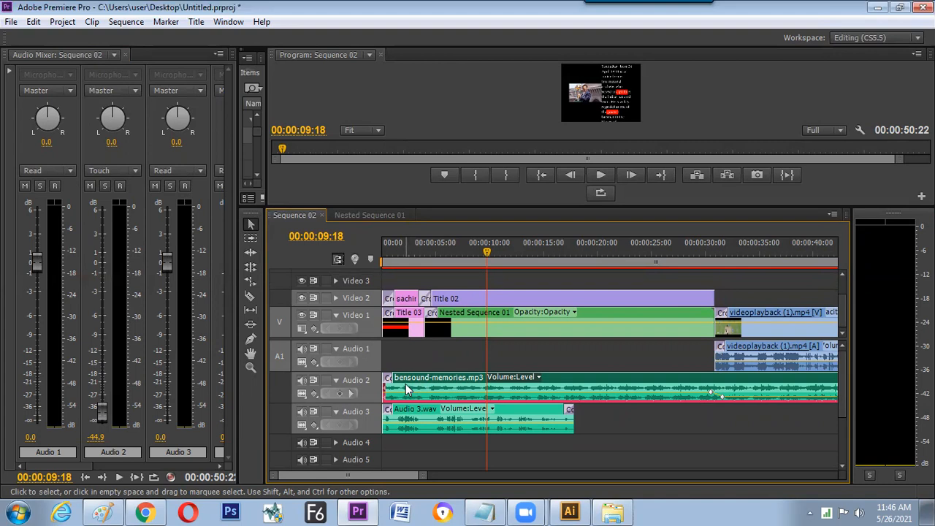
- Delete the Audio 3.wav clip from the Audio 3 track and undo the deletion
{"action": "left_click", "coordinate": [407, 420]}
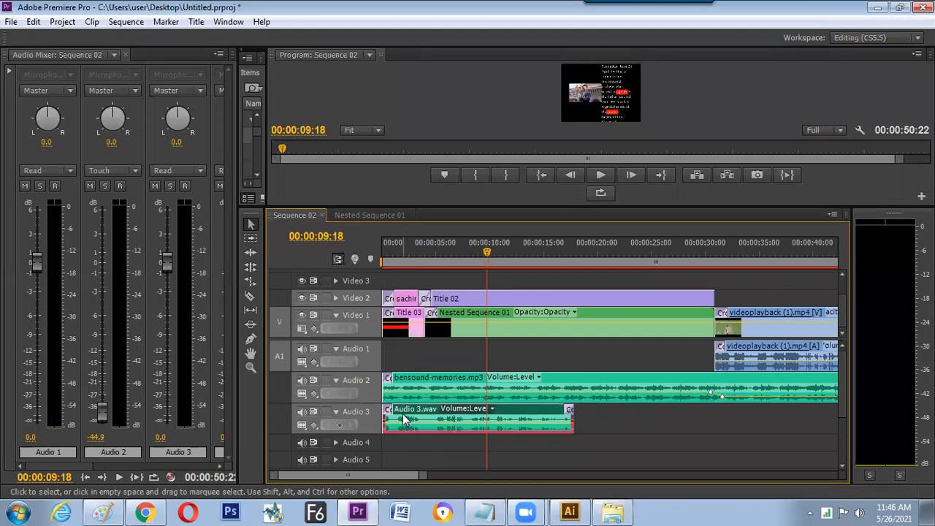
{"action": "key", "text": "Delete"}
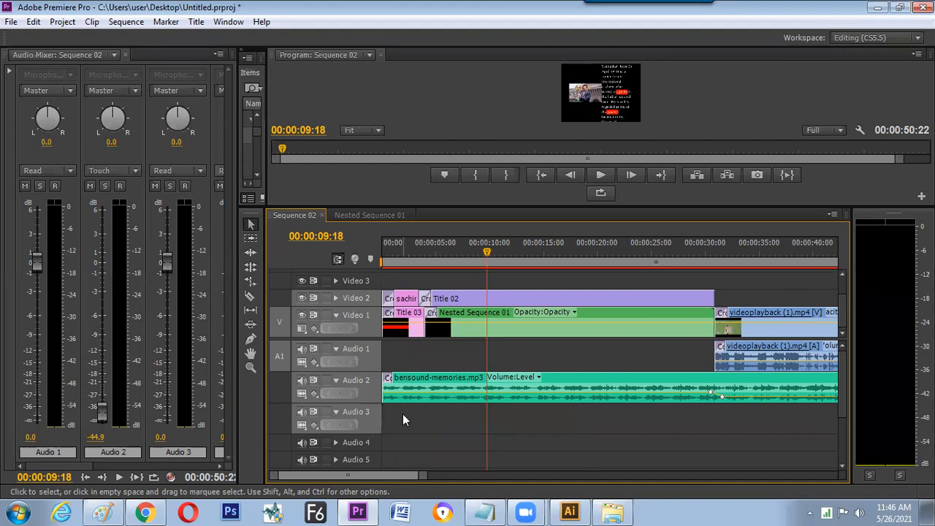
{"action": "key", "text": "ctrl+z"}
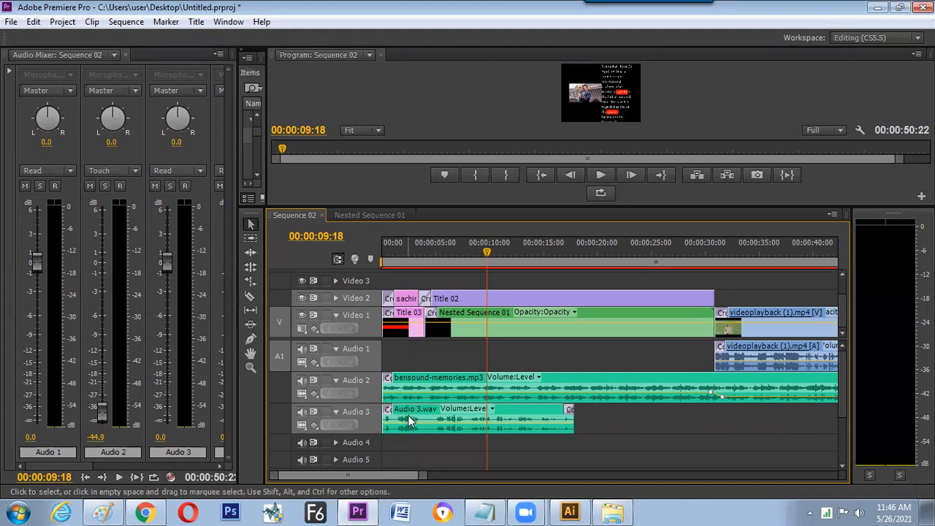
- Try the Enable option on the Audio 3.wav clip, and switch the Audio 3 track output off and back on
{"action": "right_click", "coordinate": [413, 418]}
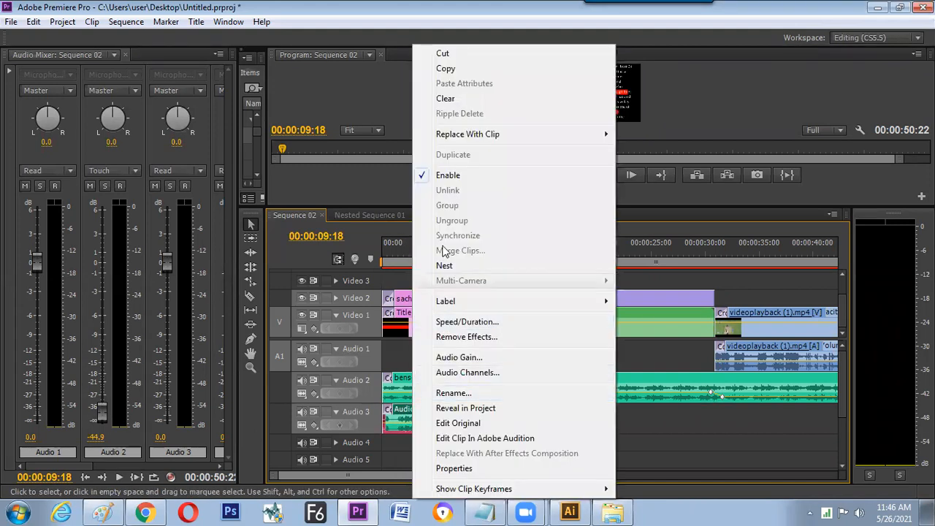
{"action": "left_click", "coordinate": [441, 177]}
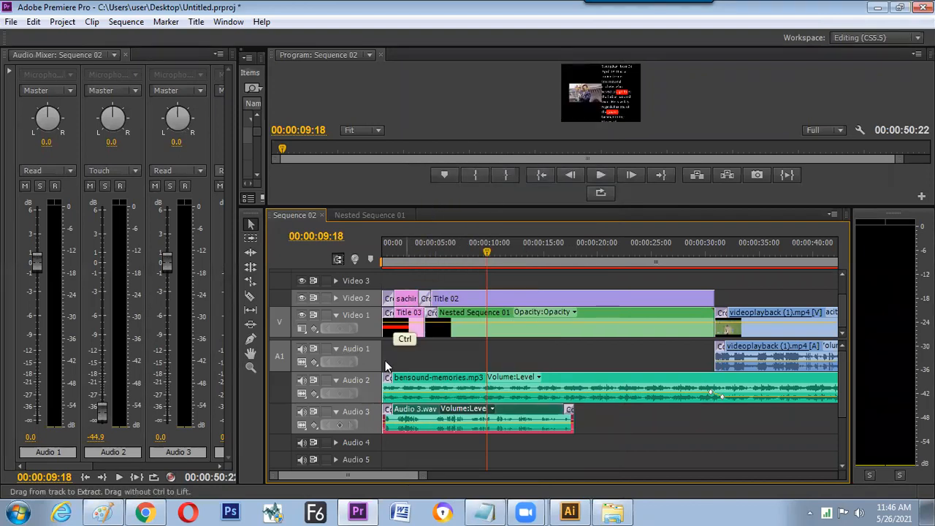
{"action": "left_click", "coordinate": [301, 416]}
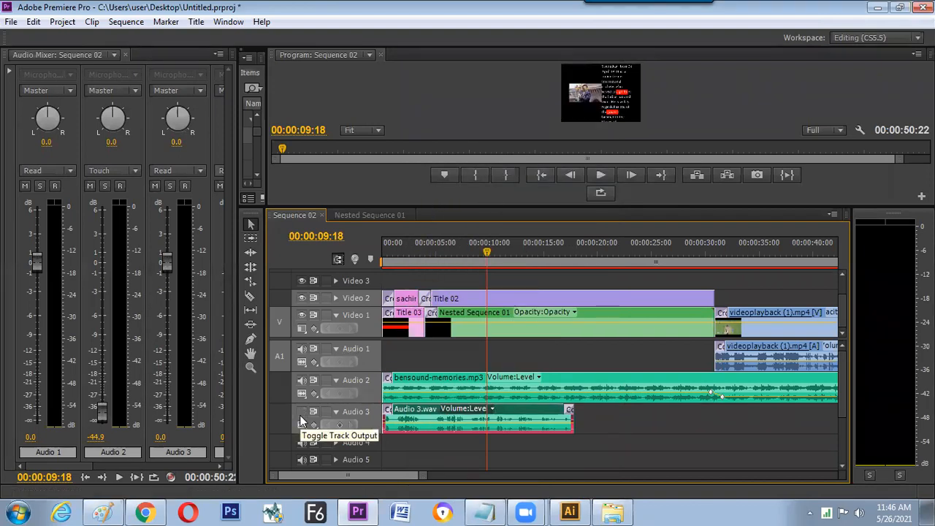
{"action": "left_click", "coordinate": [300, 416]}
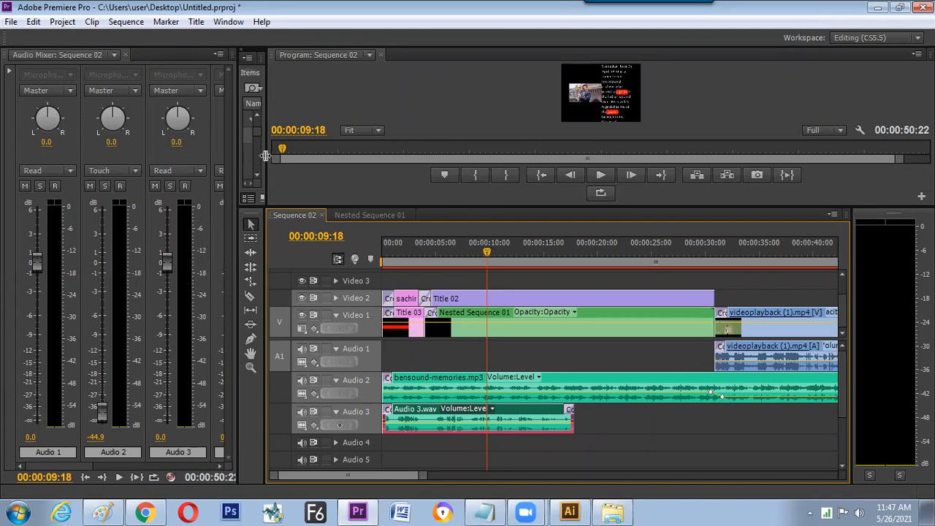
- Widen the panel group beside the Program monitor and show the Effect Controls for the Title 02 clip
{"action": "left_click_drag", "start_coordinate": [265, 156], "coordinate": [407, 156]}
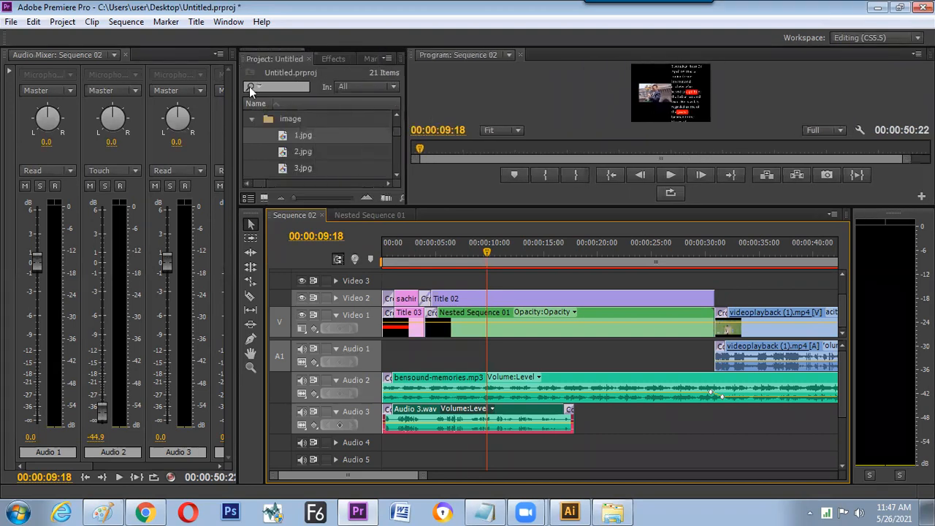
{"action": "left_click", "coordinate": [332, 59]}
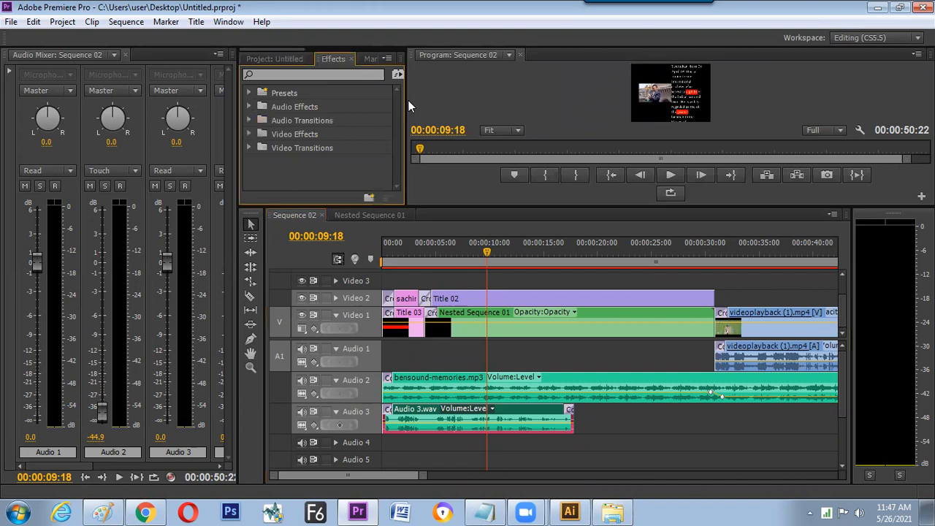
{"action": "left_click_drag", "start_coordinate": [407, 100], "coordinate": [486, 102]}
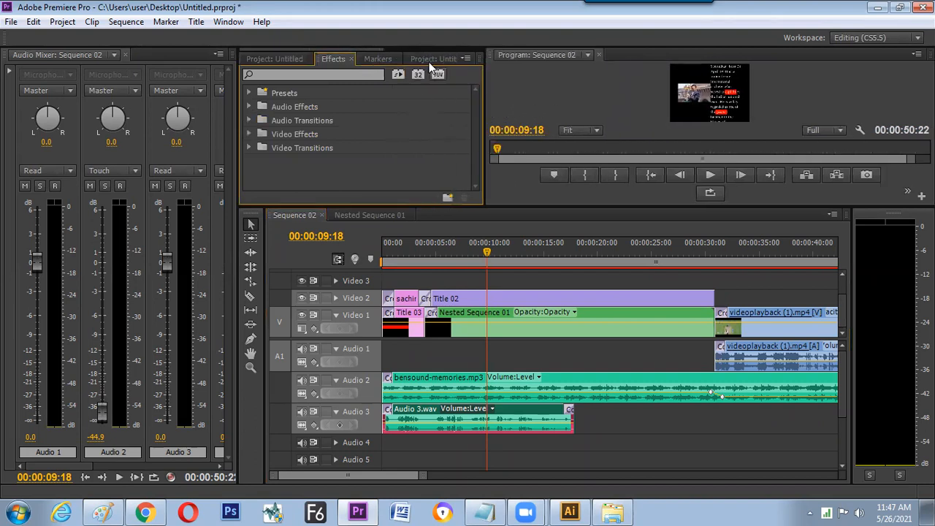
{"action": "left_click", "coordinate": [294, 60]}
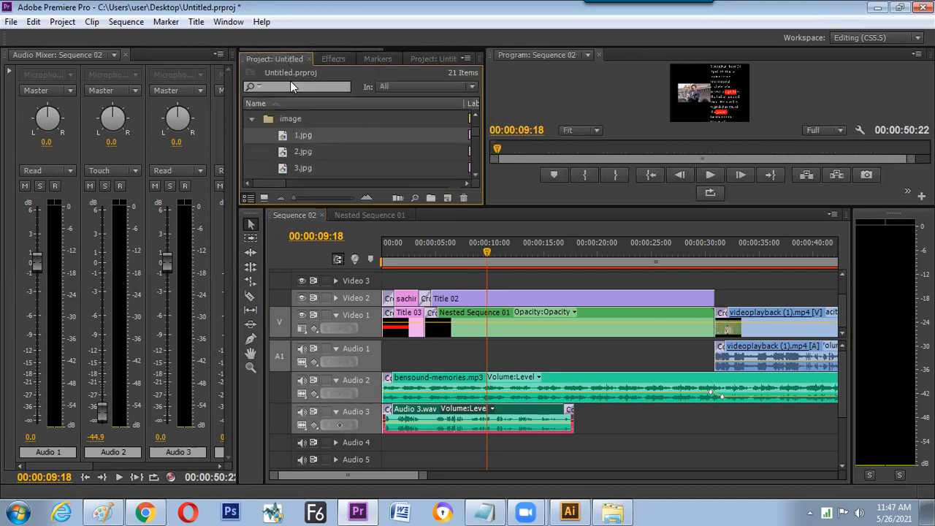
{"action": "left_click", "coordinate": [342, 59]}
{"action": "left_click", "coordinate": [380, 59]}
{"action": "left_click", "coordinate": [433, 59]}
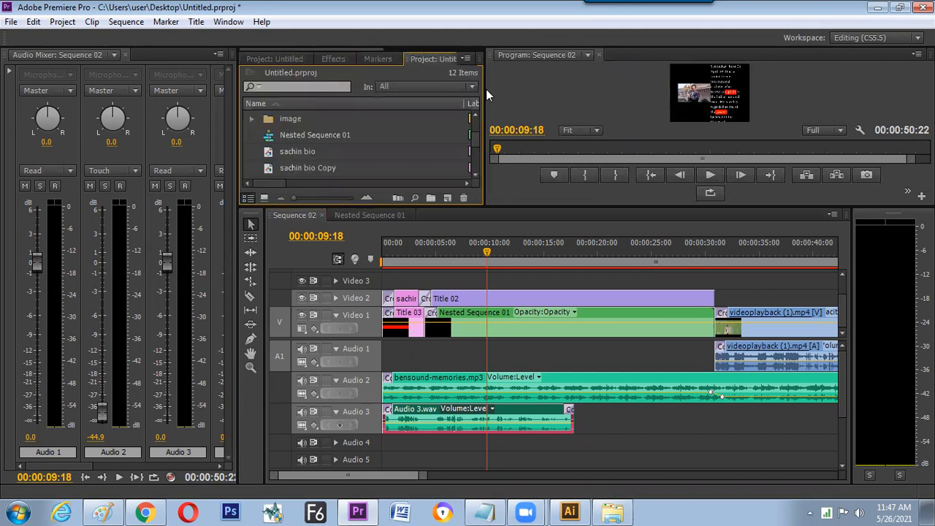
{"action": "left_click_drag", "start_coordinate": [486, 89], "coordinate": [602, 86]}
{"action": "left_click", "coordinate": [561, 61]}
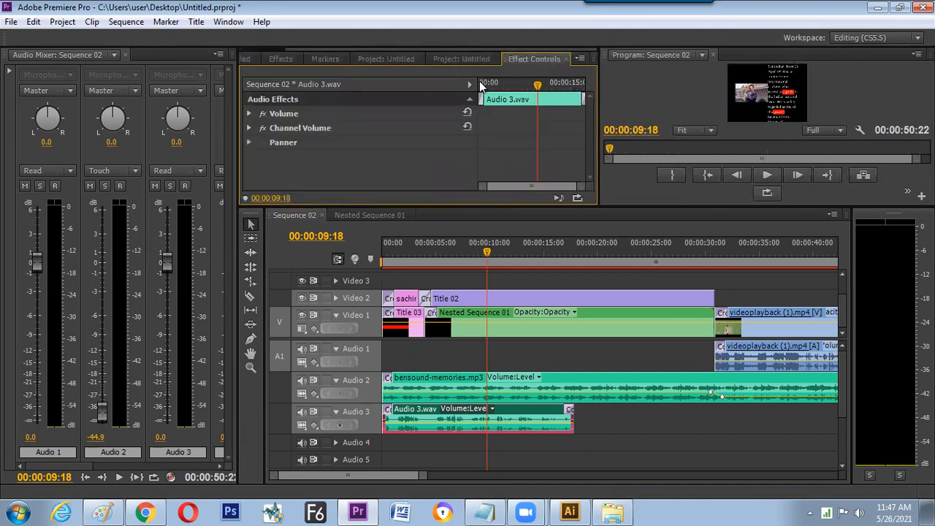
{"action": "left_click", "coordinate": [468, 298]}
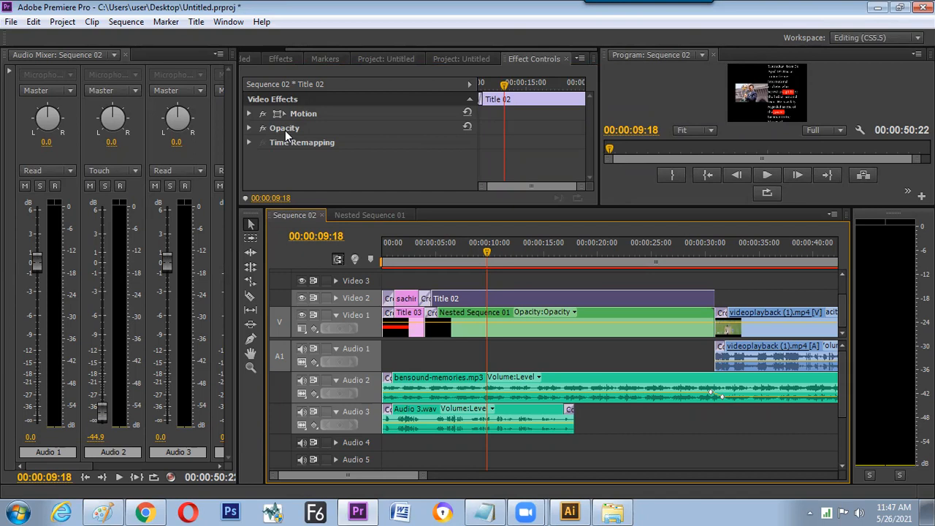
- With the playhead at 00:00:34:17, copy the videoplayback (1).mp4 video onto Video 2 and apply the Crop effect to the copy
{"action": "left_click", "coordinate": [756, 249]}
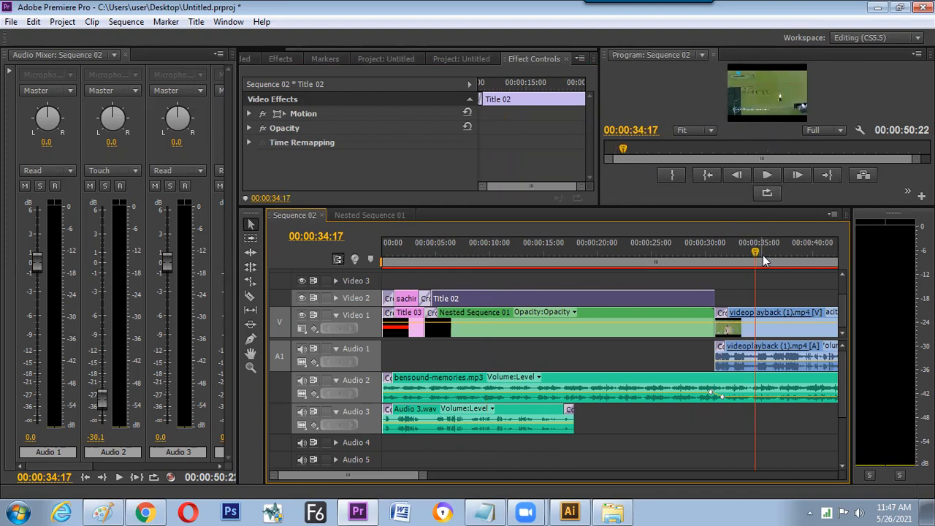
{"action": "left_click_drag", "start_coordinate": [766, 313], "coordinate": [761, 301]}
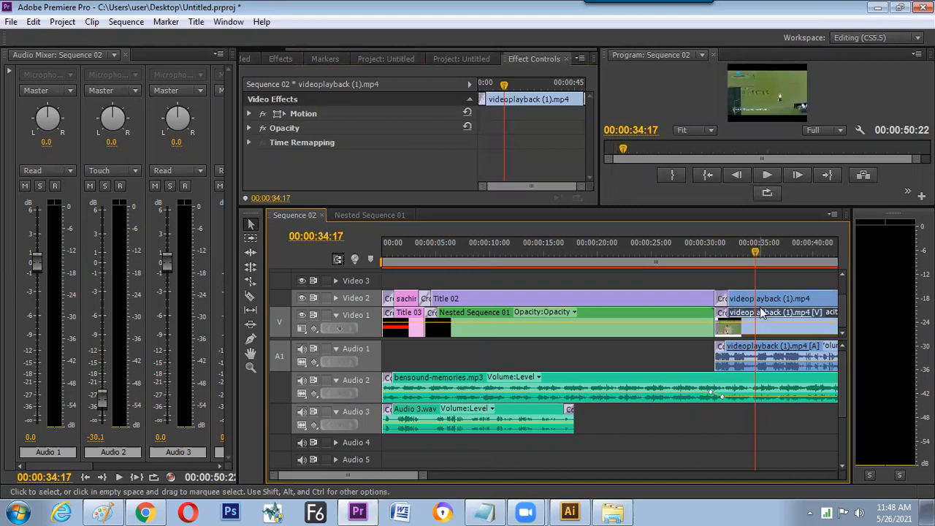
{"action": "left_click", "coordinate": [282, 59]}
{"action": "left_click", "coordinate": [272, 75]}
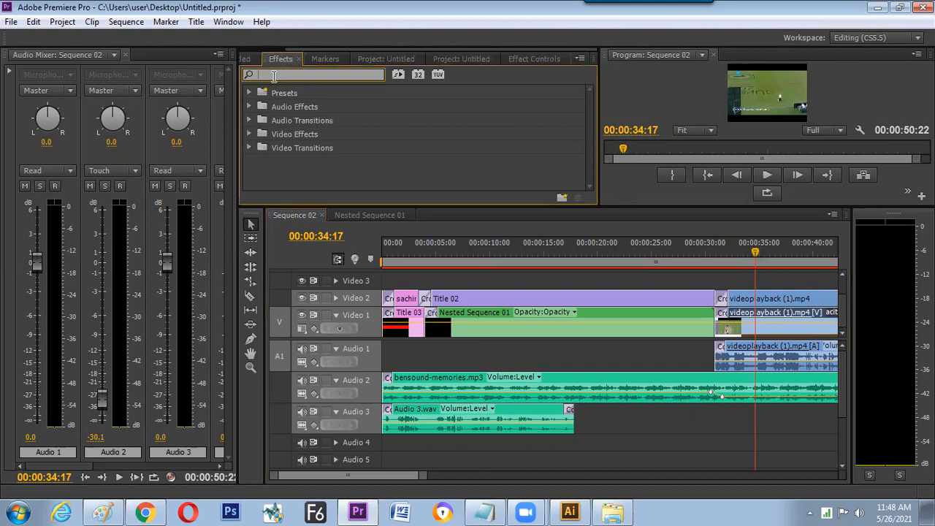
{"action": "type", "text": "crop"}
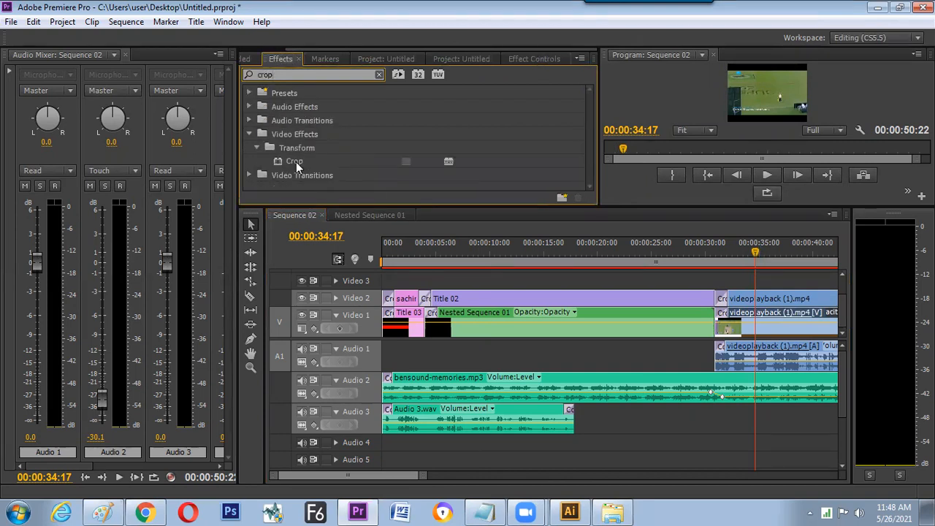
{"action": "left_click_drag", "start_coordinate": [296, 162], "coordinate": [749, 301]}
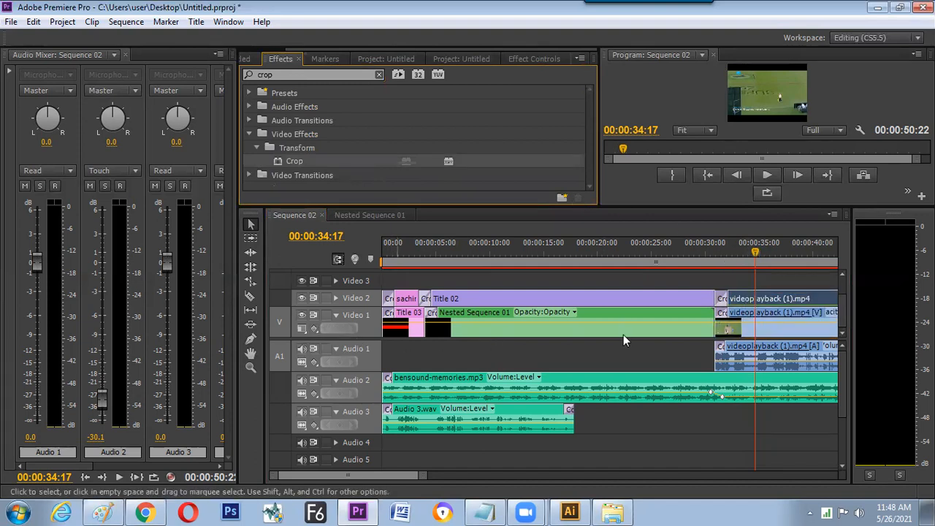
- Hide Video 1 and crop the Video 2 copy by 54% left, 35% top, 20% right and 19% bottom
{"action": "left_click", "coordinate": [301, 315]}
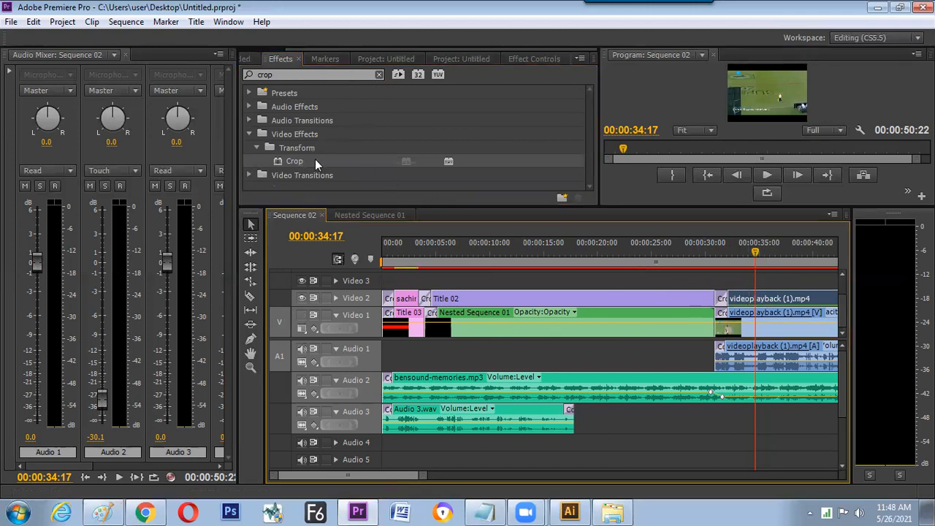
{"action": "left_click", "coordinate": [522, 57]}
{"action": "left_click_drag", "start_coordinate": [363, 174], "coordinate": [388, 185]}
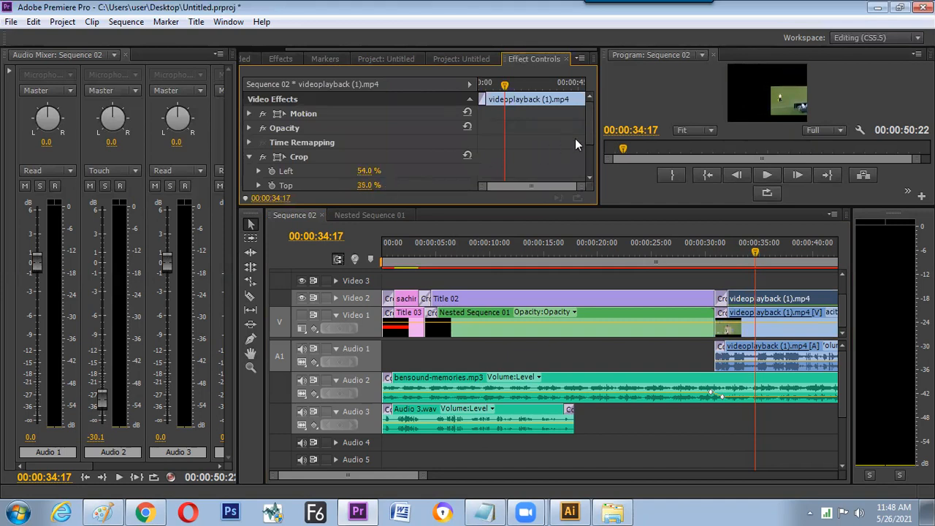
{"action": "left_click_drag", "start_coordinate": [590, 132], "coordinate": [590, 147]}
{"action": "left_click_drag", "start_coordinate": [368, 165], "coordinate": [349, 102]}
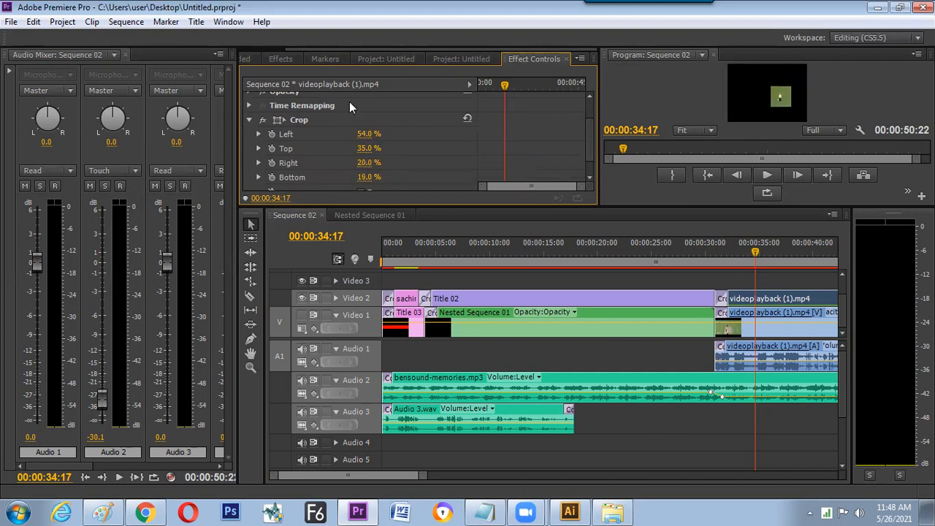
- Apply Gaussian Blur to the cropped copy on Video 2 and set its Blurriness to 93
{"action": "left_click", "coordinate": [283, 57]}
{"action": "left_click_drag", "start_coordinate": [283, 75], "coordinate": [227, 76]}
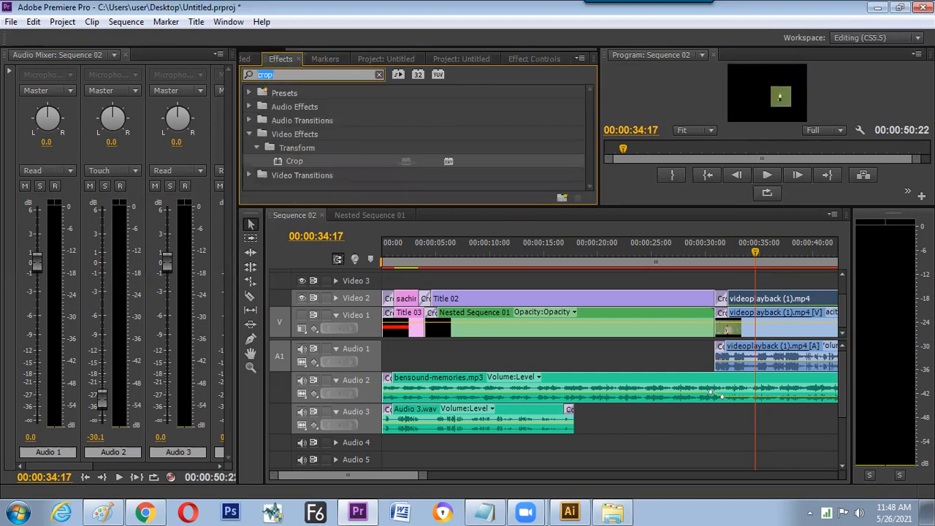
{"action": "type", "text": "blur"}
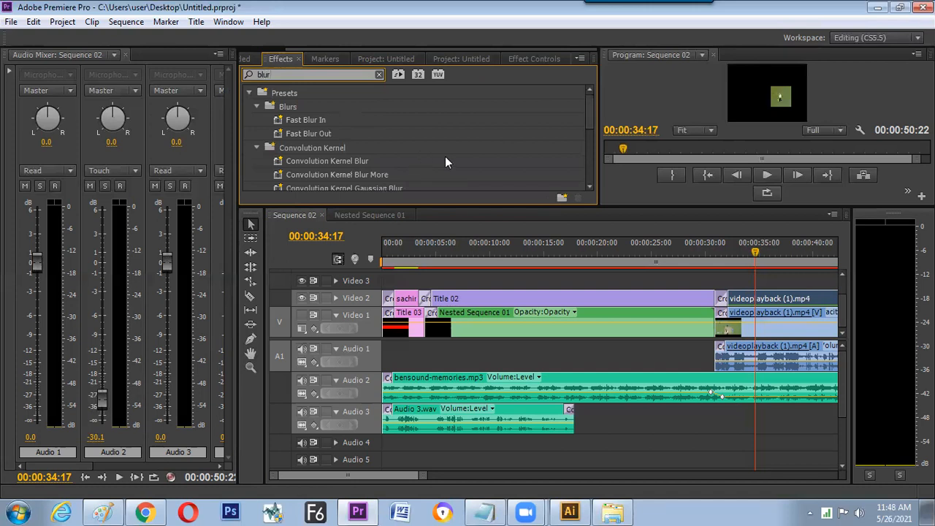
{"action": "left_click_drag", "start_coordinate": [591, 121], "coordinate": [588, 174]}
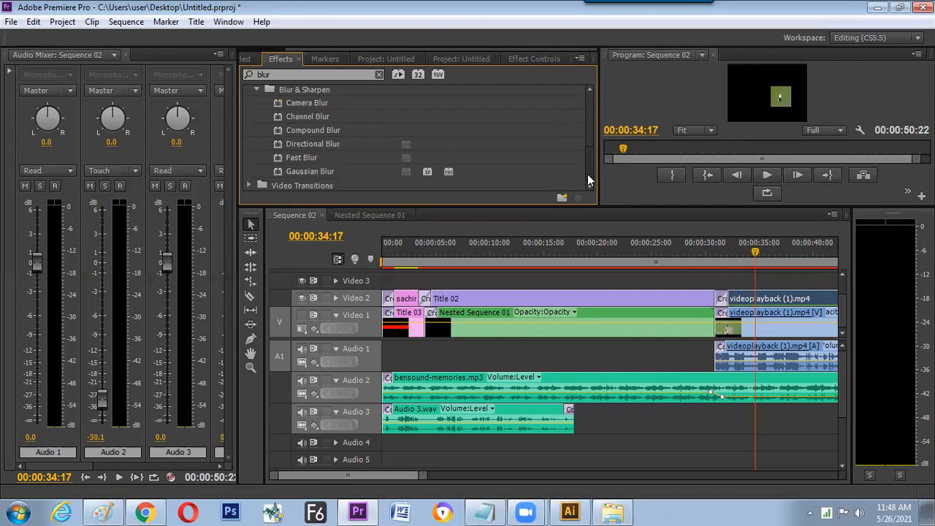
{"action": "left_click_drag", "start_coordinate": [340, 167], "coordinate": [744, 298]}
{"action": "left_click", "coordinate": [533, 58]}
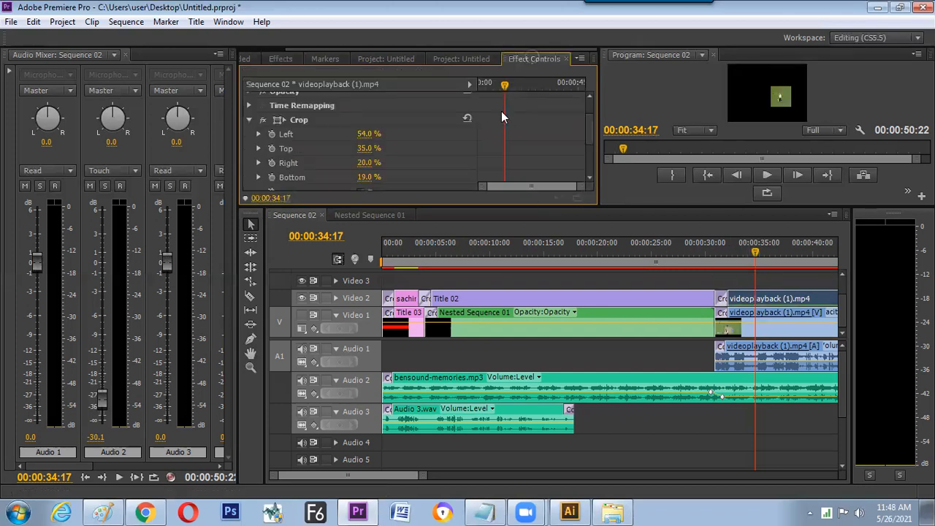
{"action": "left_click", "coordinate": [249, 120]}
{"action": "left_click_drag", "start_coordinate": [364, 150], "coordinate": [422, 149]}
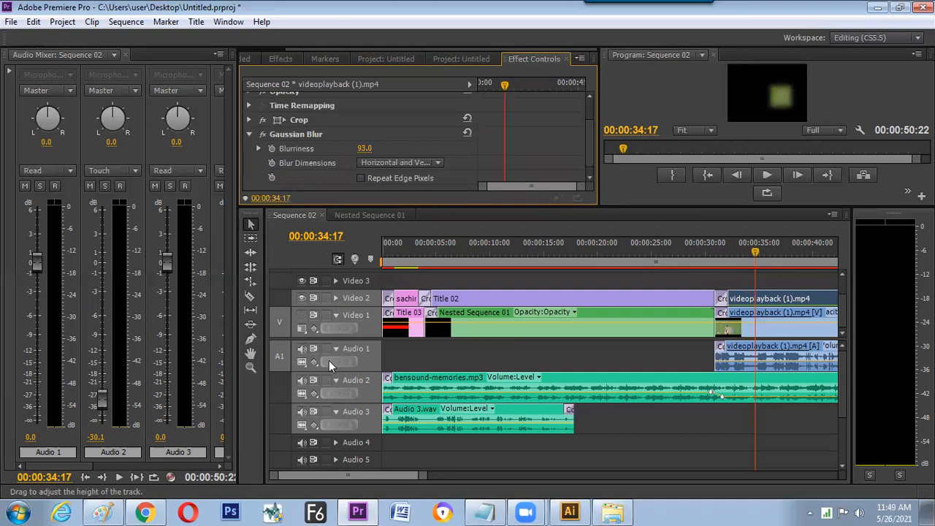
- Show Video 1 again and preview the blurred area full screen at 00:00:34:17
{"action": "left_click", "coordinate": [302, 315]}
{"action": "left_click", "coordinate": [804, 125], "text": "ctrl"}
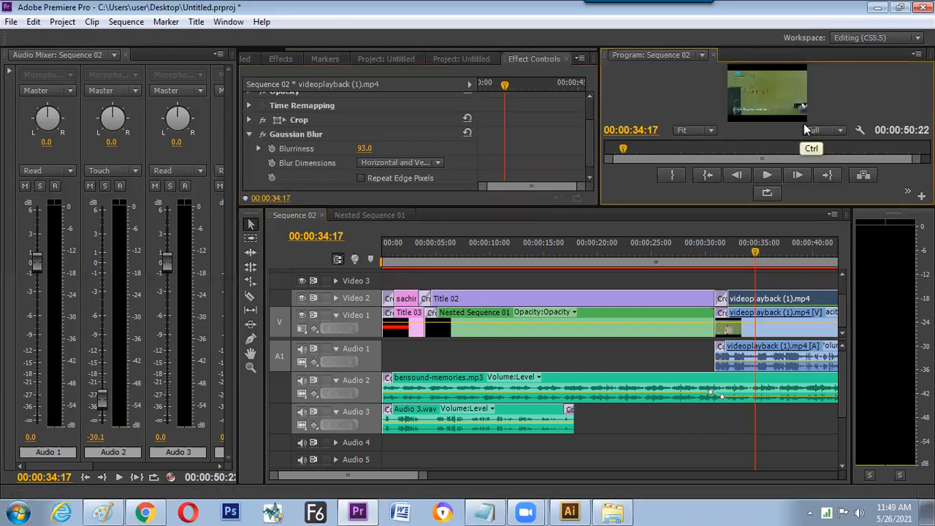
{"action": "key", "text": "ctrl+grave"}
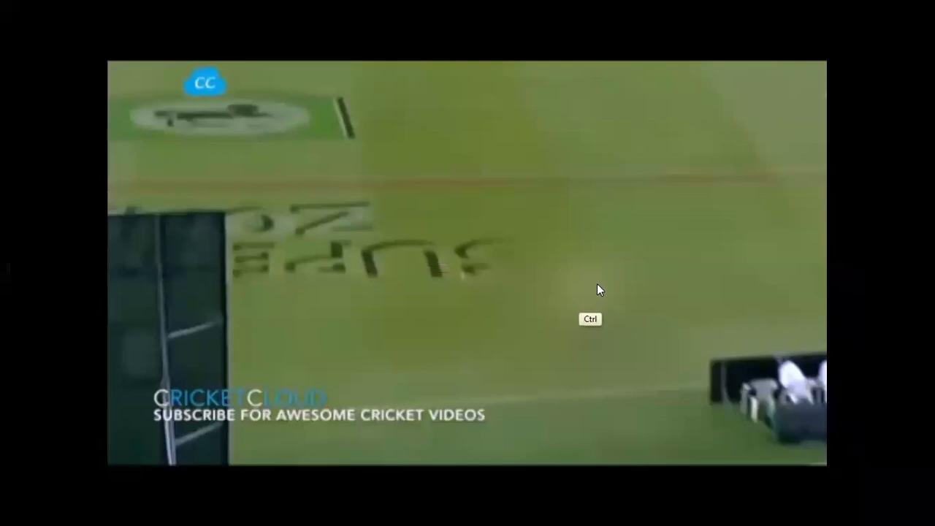
{"action": "key", "text": "ctrl+grave"}
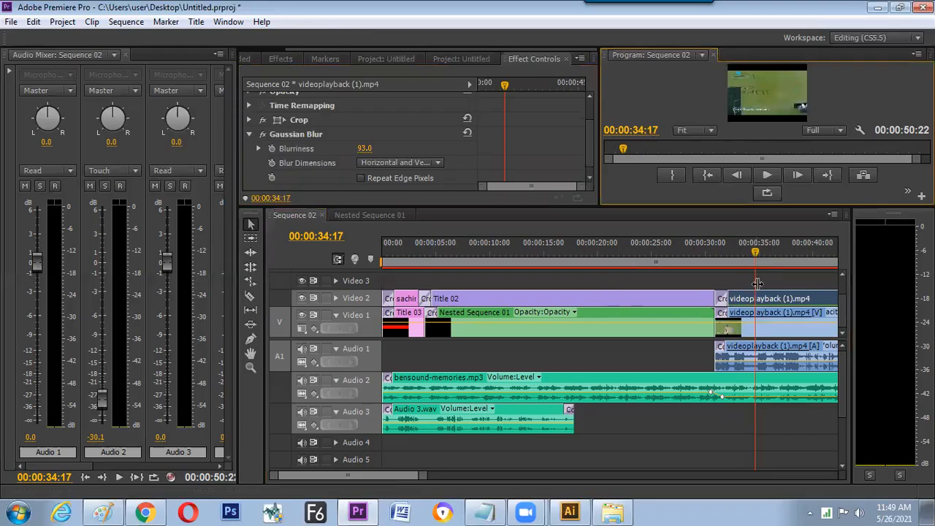
- Start Position keyframing on the blurred videoplayback (1).mp4 copy in Video 2 at 00:00:34:17
{"action": "left_click_drag", "start_coordinate": [592, 133], "coordinate": [592, 108]}
{"action": "left_click", "coordinate": [776, 298]}
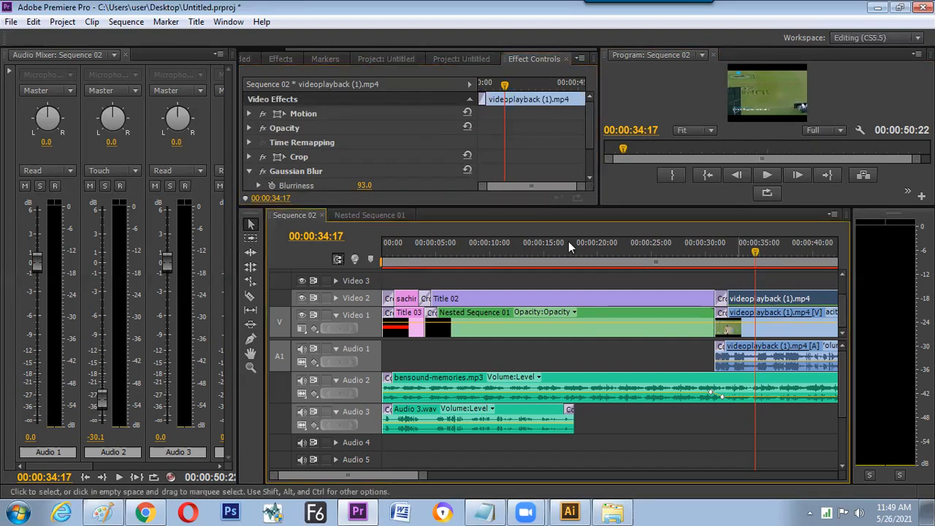
{"action": "left_click", "coordinate": [250, 114]}
{"action": "left_click", "coordinate": [271, 129]}
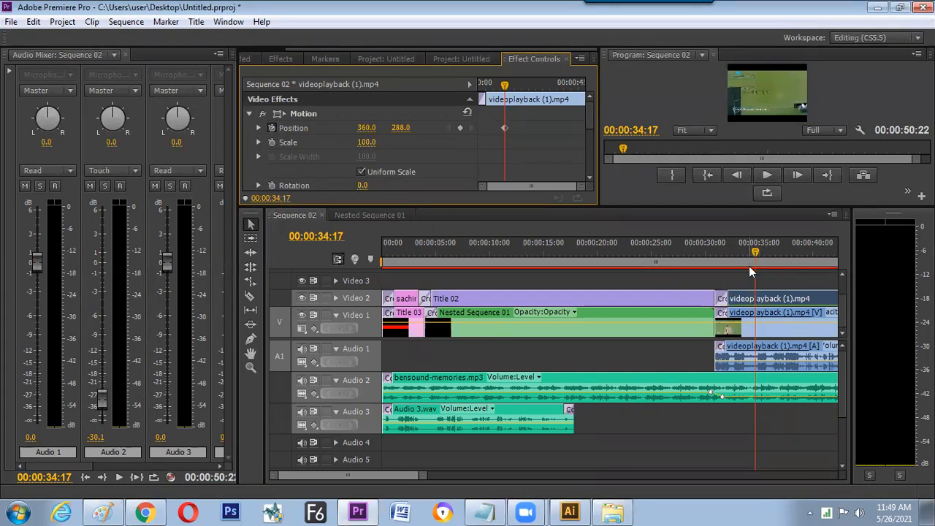
- Advance the playhead to 00:00:34:22 and set the blurred copy's horizontal Position to 363
{"action": "key", "text": "Right"}
{"action": "key", "text": "Right"}
{"action": "key", "text": "Right"}
{"action": "key", "text": "Right"}
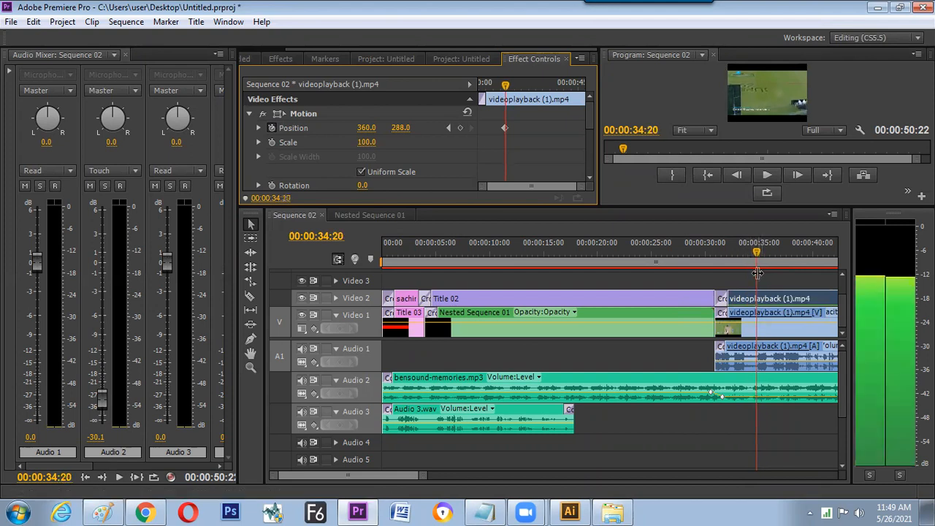
{"action": "key", "text": "Right"}
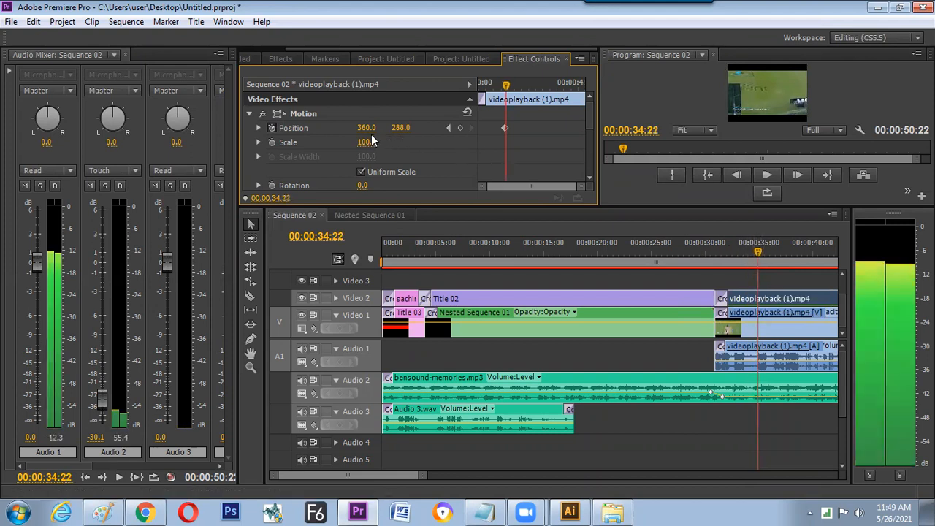
{"action": "left_click_drag", "start_coordinate": [366, 128], "coordinate": [364, 128]}
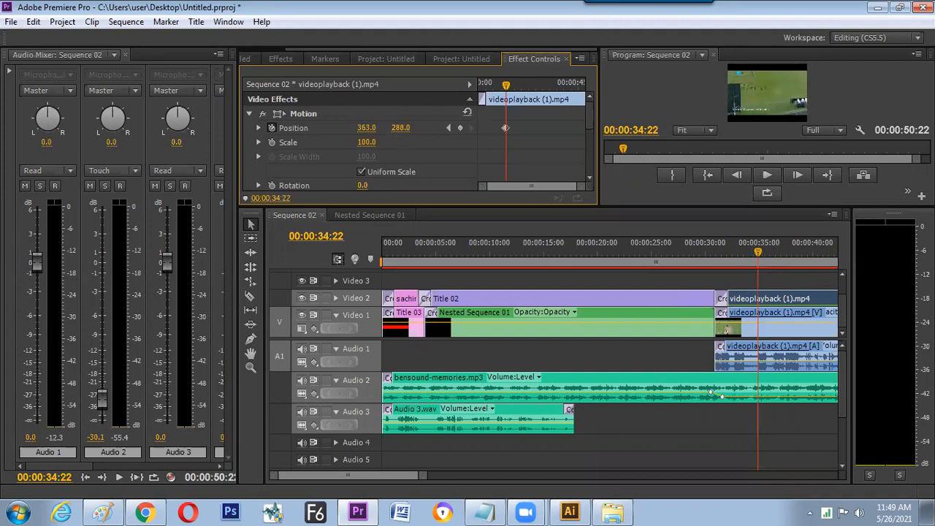
- Advance the playhead to 00:00:35:00 and set the blurred copy's vertical Position to 260
{"action": "key", "text": "Right"}
{"action": "key", "text": "Right"}
{"action": "key", "text": "Right"}
{"action": "left_click_drag", "start_coordinate": [400, 129], "coordinate": [377, 128]}
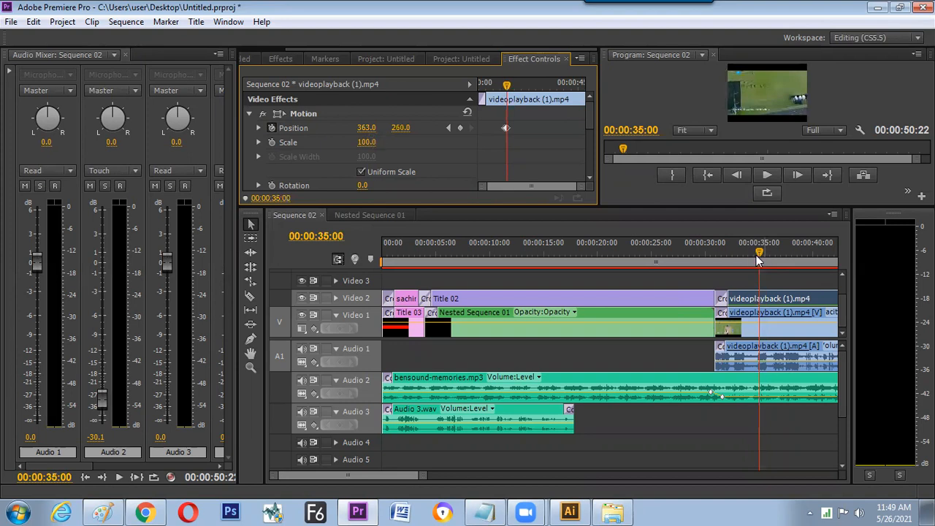
- Step through the frames between 00:00:34:22 and 00:00:35:00 to check how the blurred area follows the action
{"action": "key", "text": "Left"}
{"action": "key", "text": "Left"}
{"action": "key", "text": "Left"}
{"action": "key", "text": "Left"}
{"action": "key", "text": "Right"}
{"action": "key", "text": "Right"}
{"action": "key", "text": "Right"}
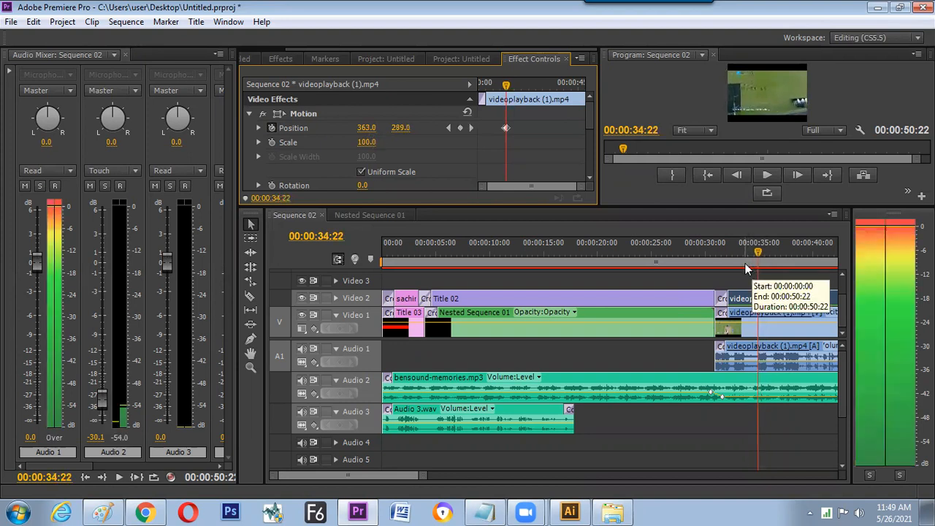
{"action": "key", "text": "Right"}
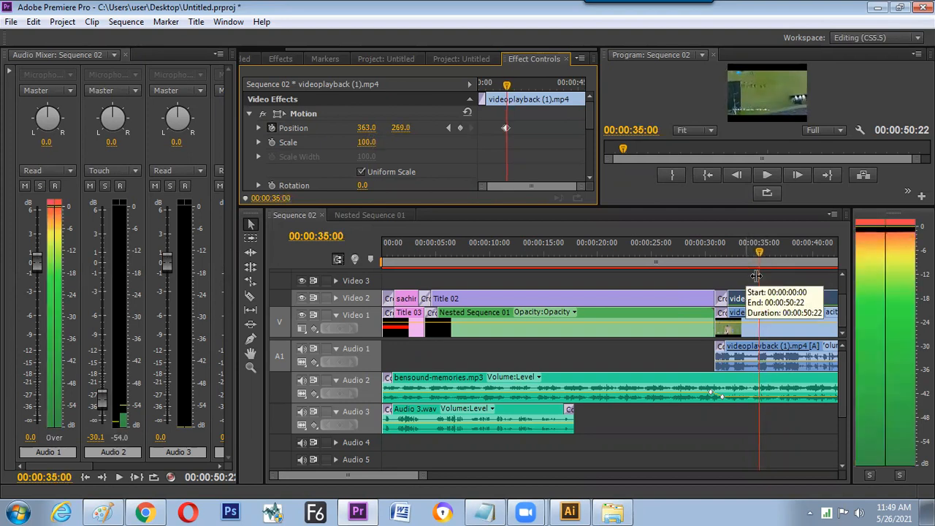
- Lower the system speaker volume, and switch the Audio 2 track output off and back on
{"action": "left_click", "coordinate": [857, 511]}
{"action": "left_click_drag", "start_coordinate": [855, 385], "coordinate": [853, 412]}
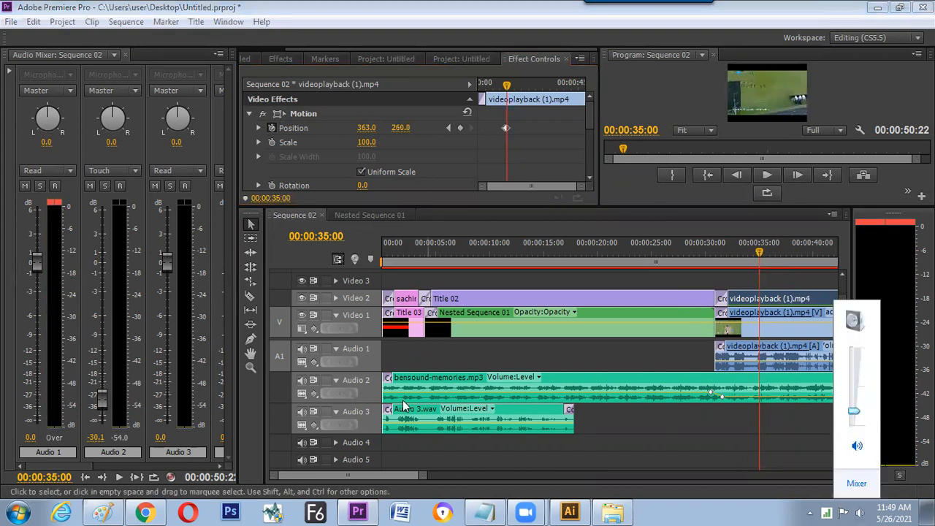
{"action": "left_click", "coordinate": [302, 381]}
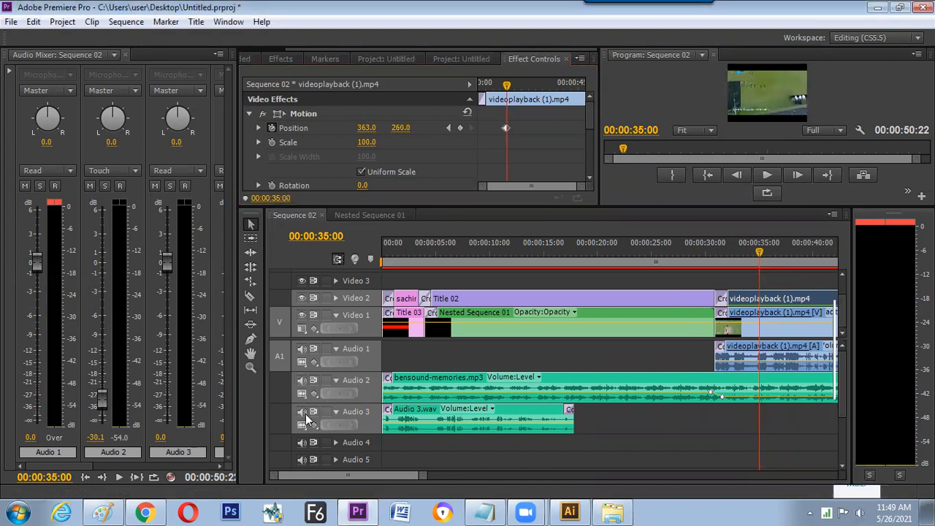
{"action": "left_click", "coordinate": [302, 381]}
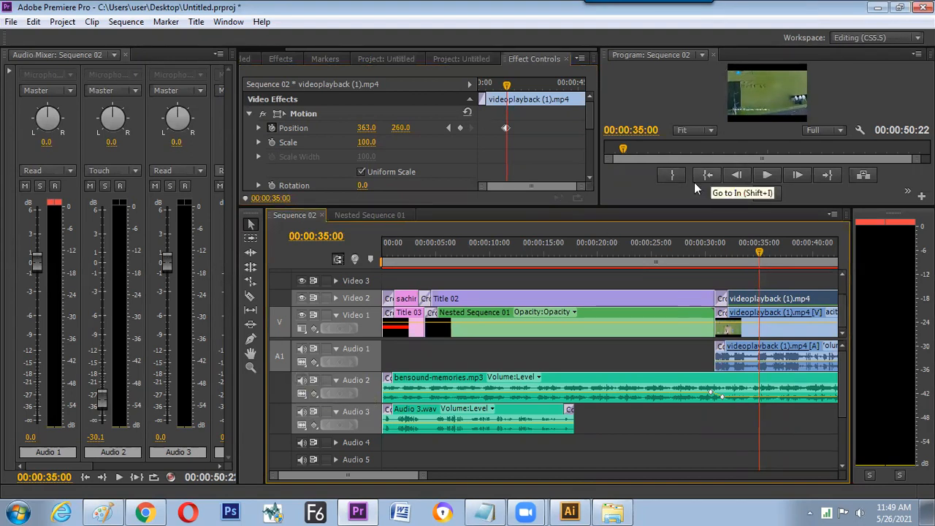
{"action": "left_click", "coordinate": [860, 513]}
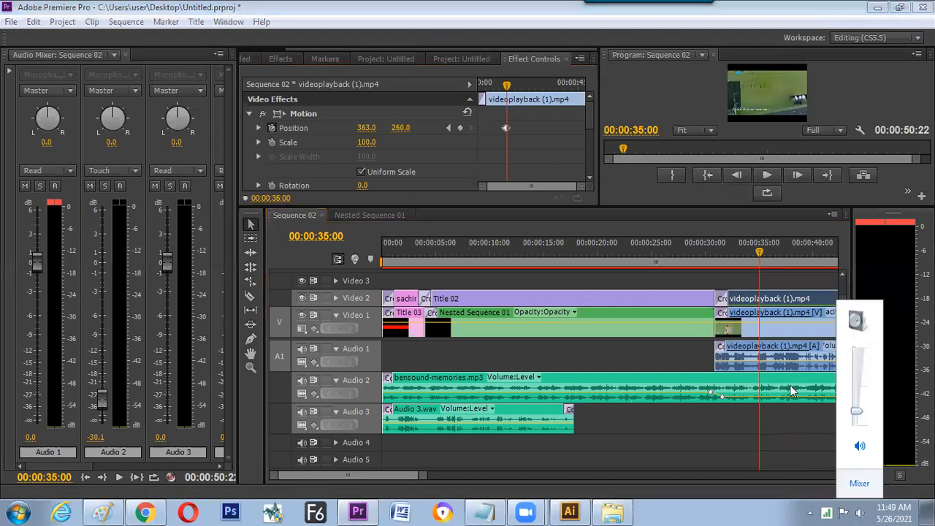
- Delete the blurred videoplayback (1).mp4 copy from Video 2 and select the original clip on Video 1
{"action": "left_click", "coordinate": [767, 302]}
{"action": "key", "text": "Delete"}
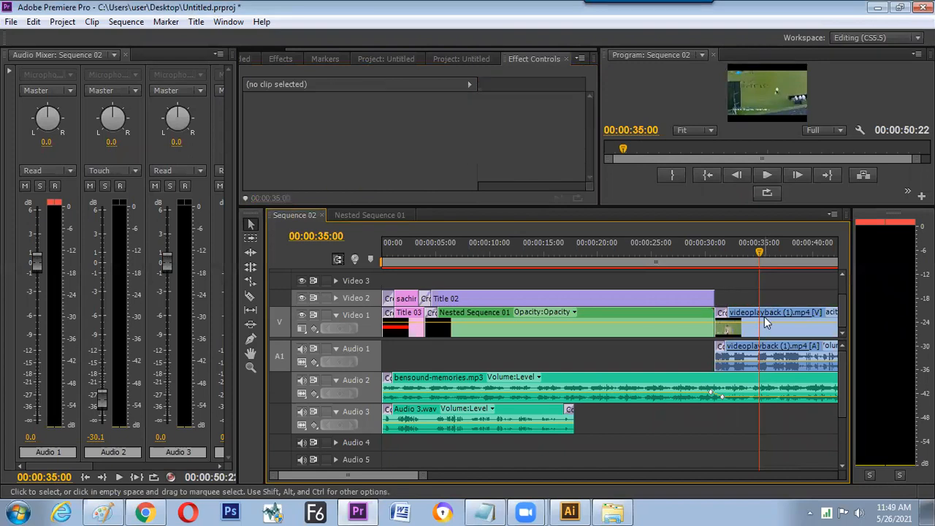
{"action": "left_click", "coordinate": [768, 318]}
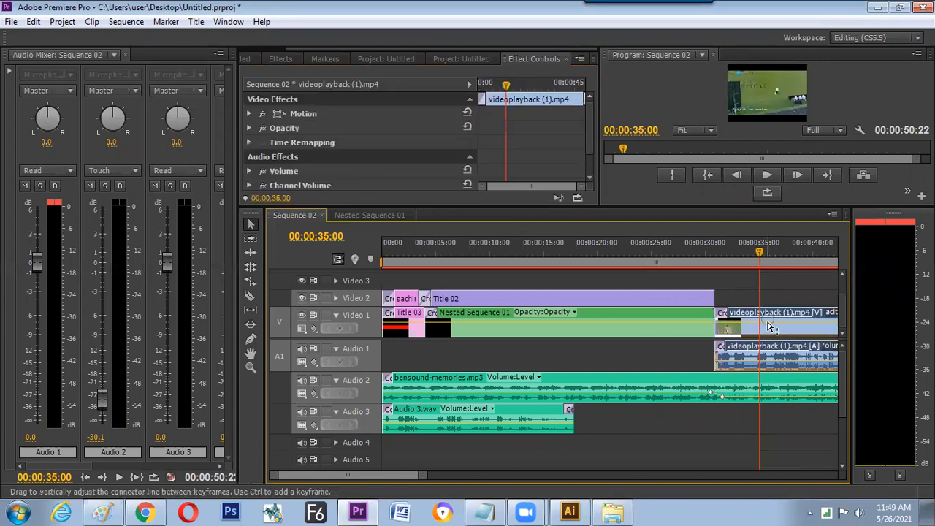
- Close the Audio Mixer and search the effects library for "color"
{"action": "left_click", "coordinate": [124, 55]}
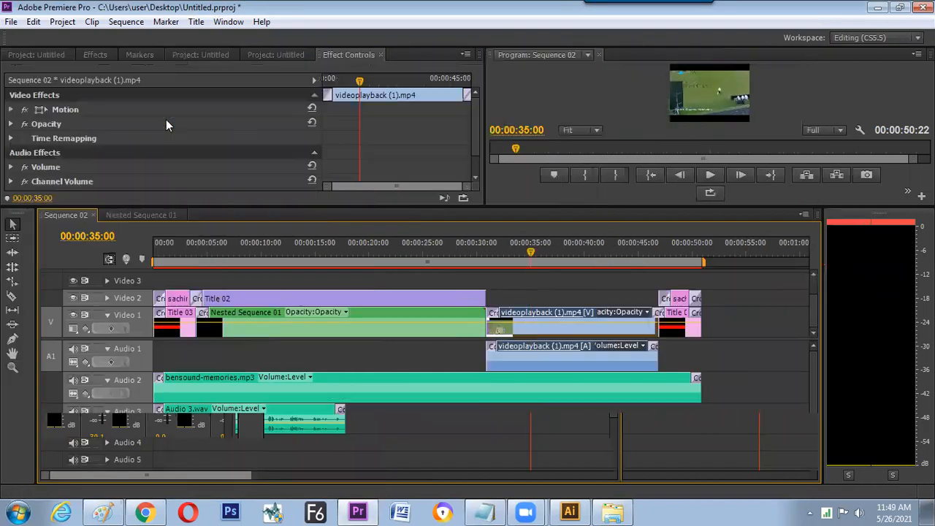
{"action": "left_click", "coordinate": [101, 56]}
{"action": "left_click", "coordinate": [44, 71]}
{"action": "key", "text": "BackSpace"}
{"action": "type", "text": "color"}
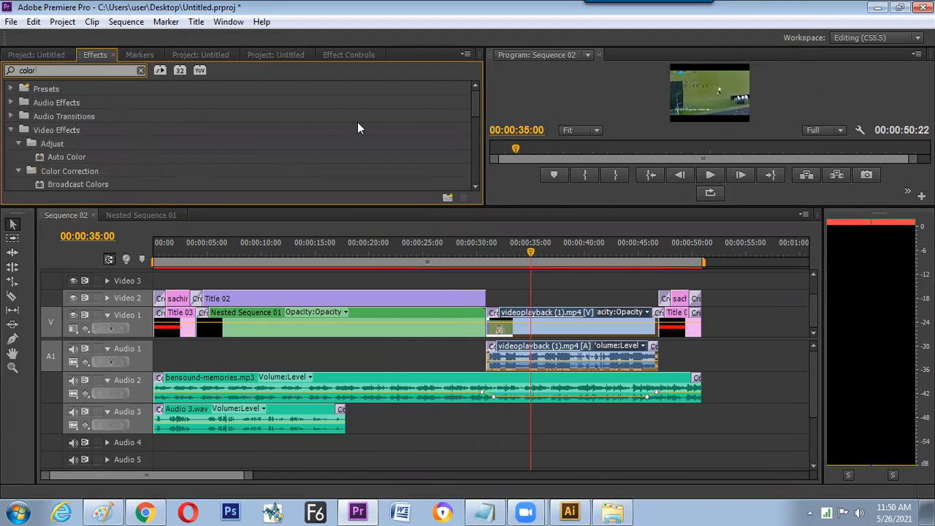
{"action": "left_click_drag", "start_coordinate": [477, 111], "coordinate": [476, 128]}
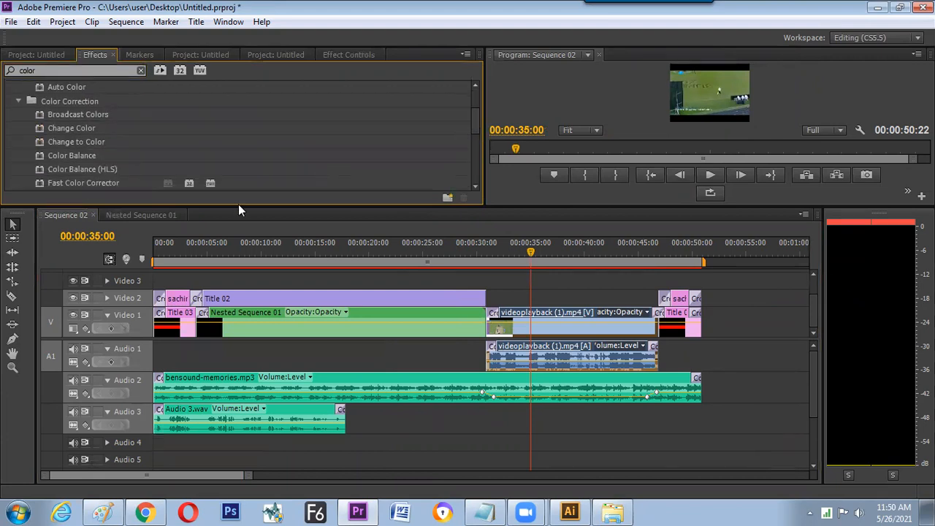
- Dock the Effects panel as its own full-height column along the workspace edge and narrow that column
{"action": "left_click_drag", "start_coordinate": [483, 142], "coordinate": [181, 167]}
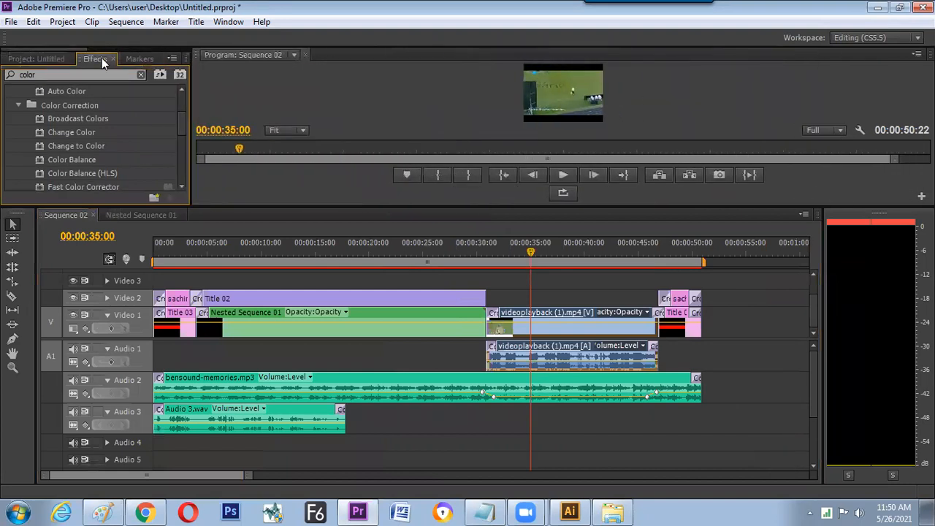
{"action": "left_click_drag", "start_coordinate": [80, 56], "coordinate": [9, 194]}
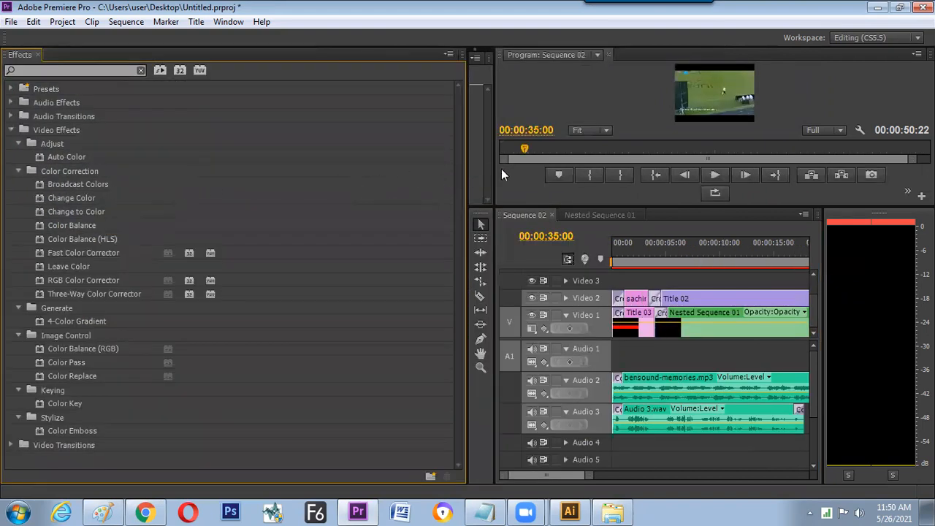
{"action": "left_click_drag", "start_coordinate": [466, 177], "coordinate": [222, 193]}
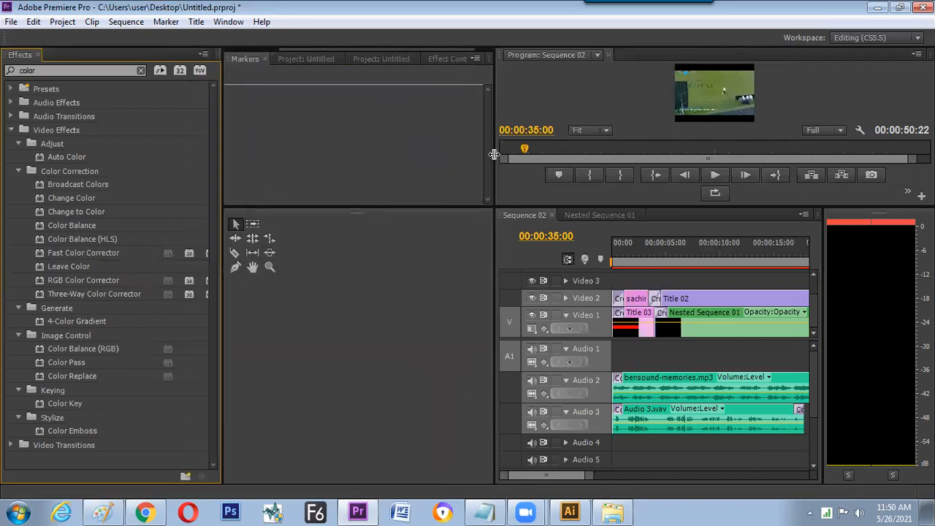
- Enlarge the Program monitor and widen the timeline by shrinking the middle panel group and the audio meters
{"action": "left_click_drag", "start_coordinate": [495, 155], "coordinate": [256, 170]}
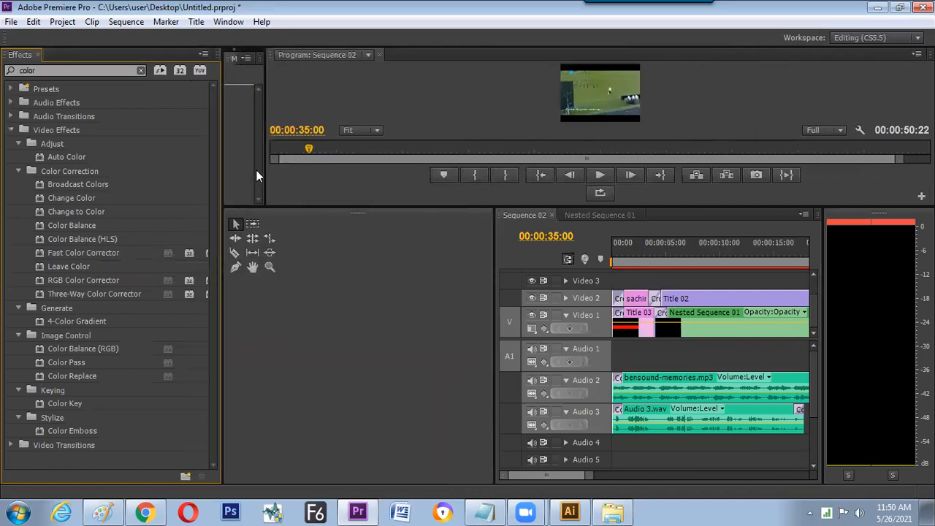
{"action": "left_click_drag", "start_coordinate": [495, 222], "coordinate": [246, 258]}
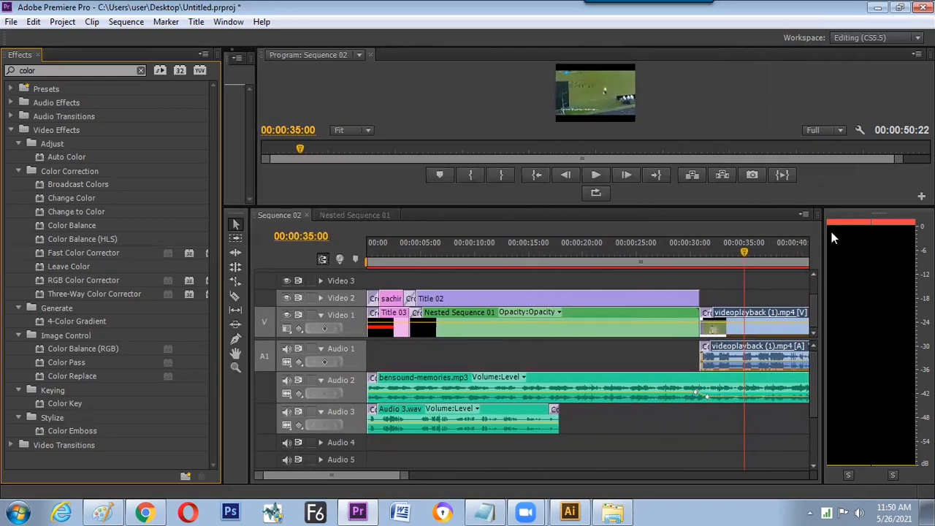
{"action": "left_click_drag", "start_coordinate": [823, 233], "coordinate": [903, 239]}
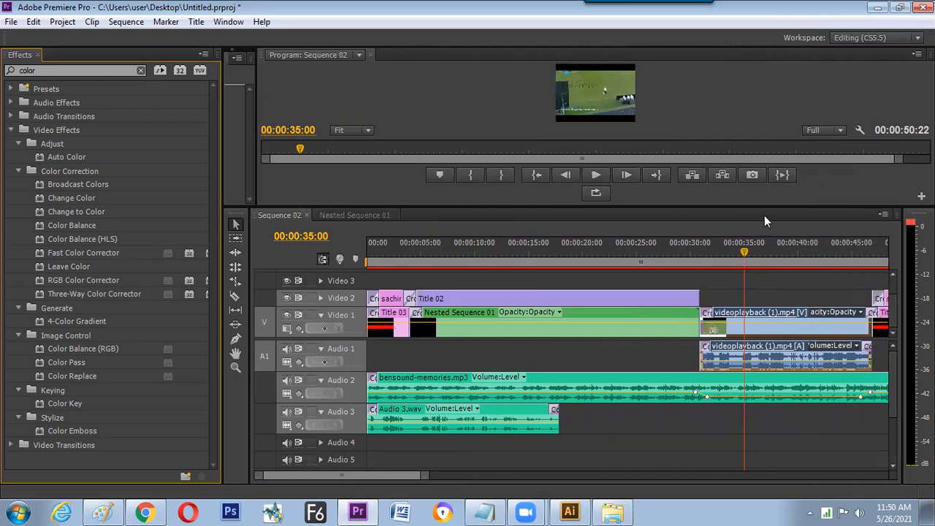
{"action": "left_click_drag", "start_coordinate": [564, 207], "coordinate": [561, 272]}
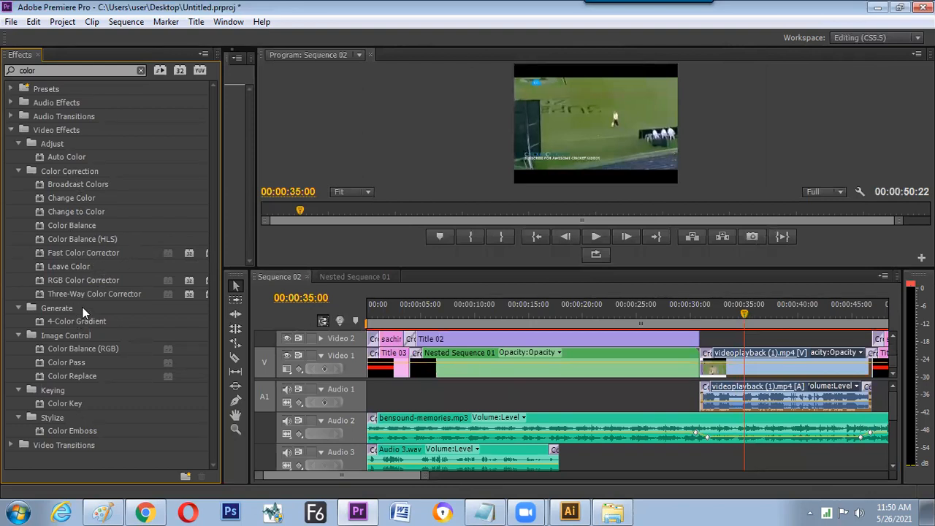
- Clear the effects search and expand Video Effects and its Channel folder to examine the Channel effects
{"action": "left_click", "coordinate": [18, 69]}
{"action": "key", "text": "BackSpace"}
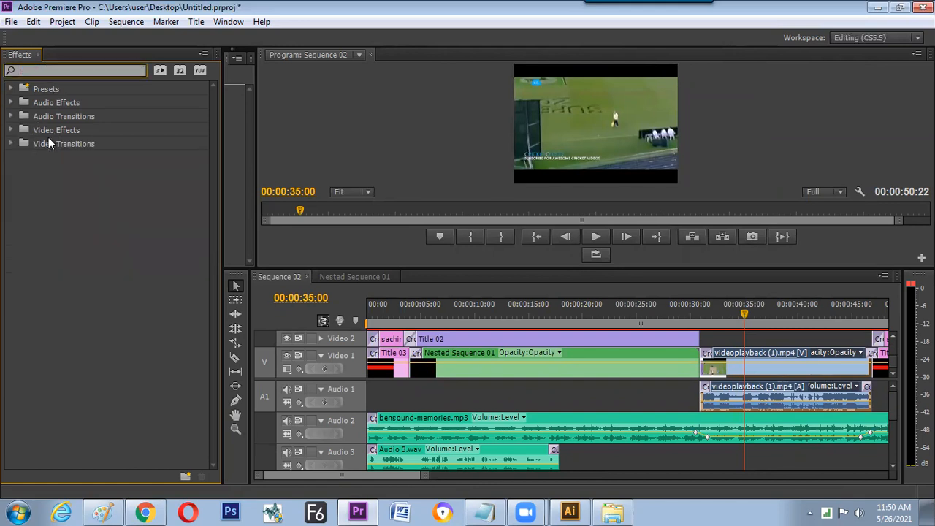
{"action": "left_click", "coordinate": [11, 130]}
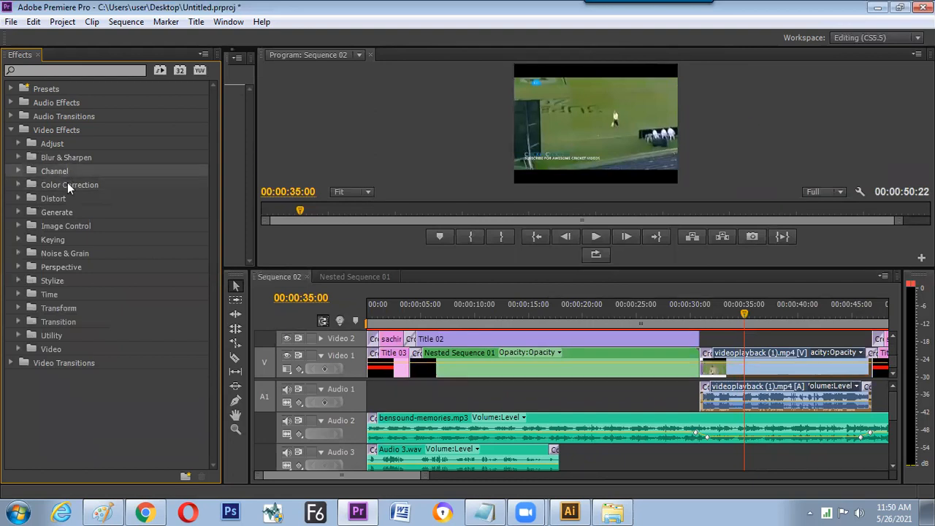
{"action": "left_click", "coordinate": [18, 172]}
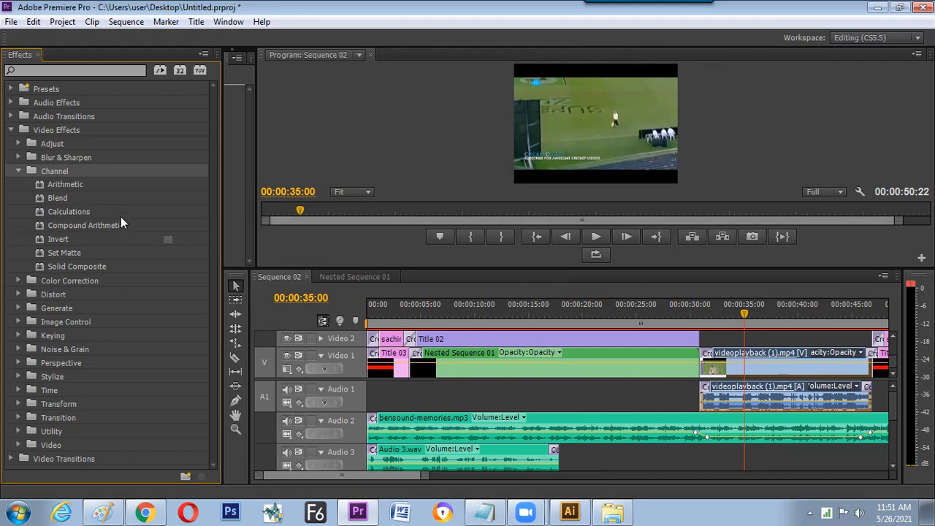
{"action": "mouse_move", "coordinate": [62, 243]}
{"action": "left_mouse_down"}
{"action": "mouse_move", "coordinate": [388, 212]}
{"action": "mouse_move", "coordinate": [328, 208]}
{"action": "mouse_move", "coordinate": [73, 242]}
{"action": "left_mouse_up"}
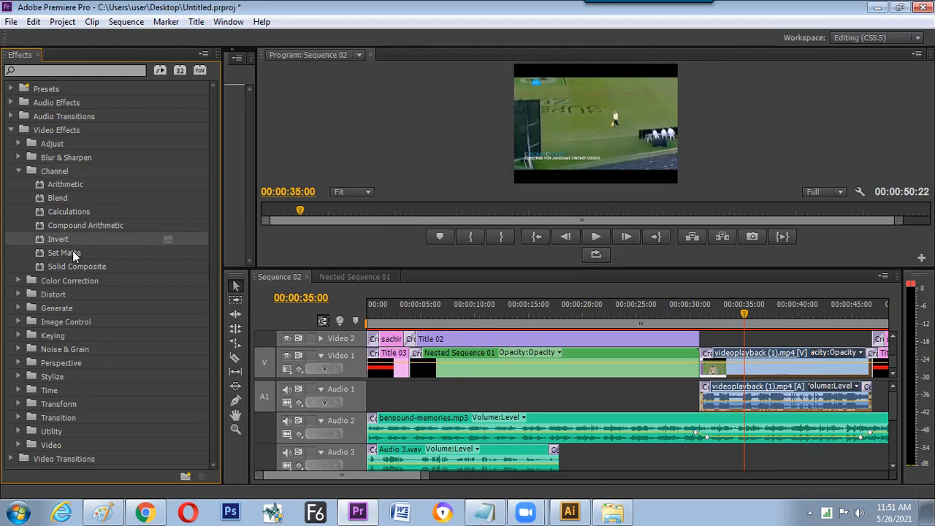
- Apply the Channel Mixer effect from Color Correction to videoplayback (1).mp4 on Video 1
{"action": "left_click", "coordinate": [19, 282]}
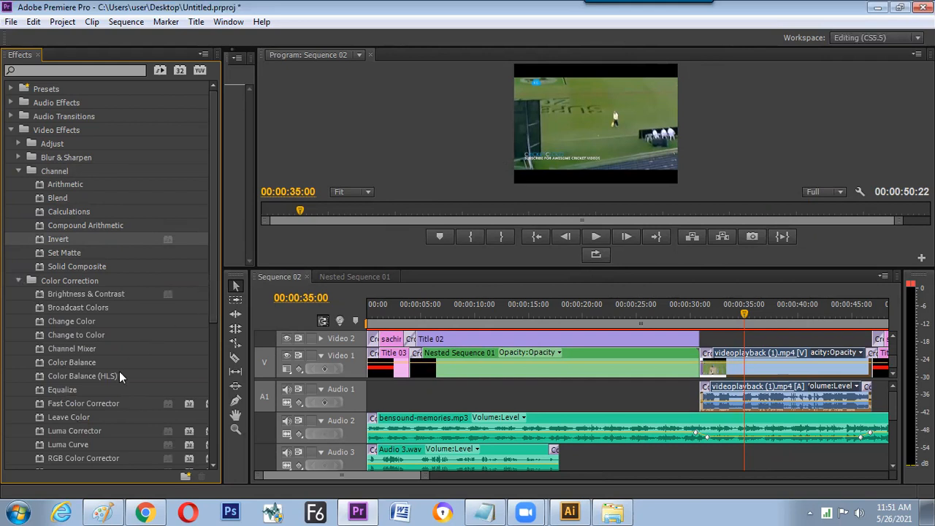
{"action": "left_click", "coordinate": [80, 350]}
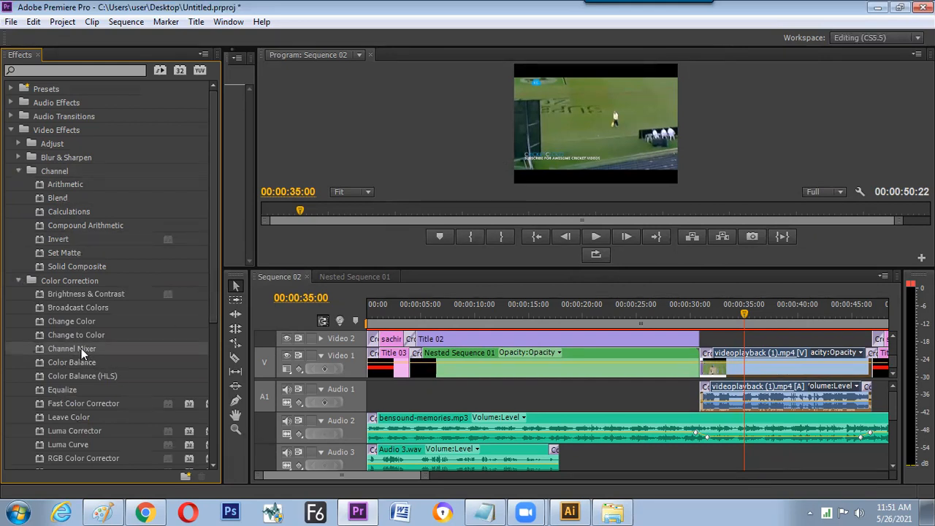
{"action": "left_click_drag", "start_coordinate": [81, 348], "coordinate": [744, 358]}
- Dock Effect Controls beside Effects in the full-height column and shrink the middle panel group again
{"action": "left_click_drag", "start_coordinate": [256, 100], "coordinate": [565, 93]}
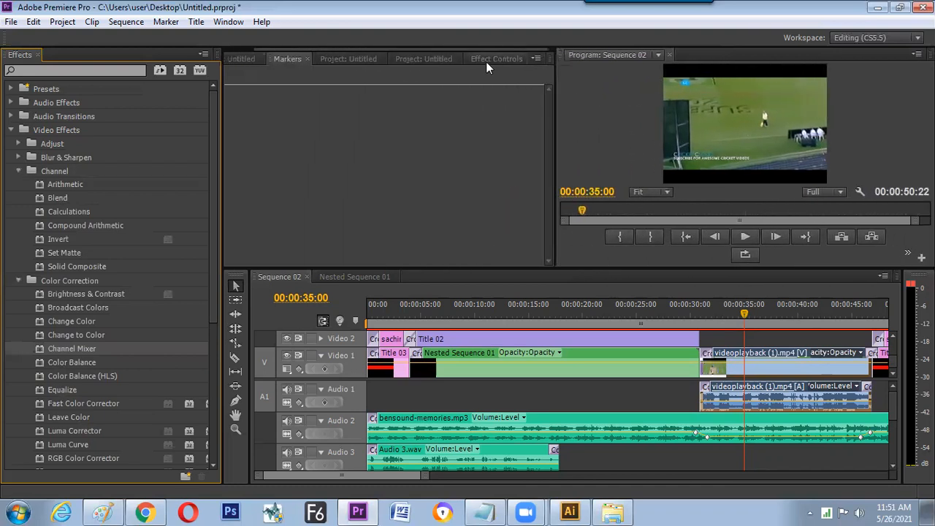
{"action": "left_click", "coordinate": [489, 59]}
{"action": "left_click_drag", "start_coordinate": [147, 194], "coordinate": [147, 194]}
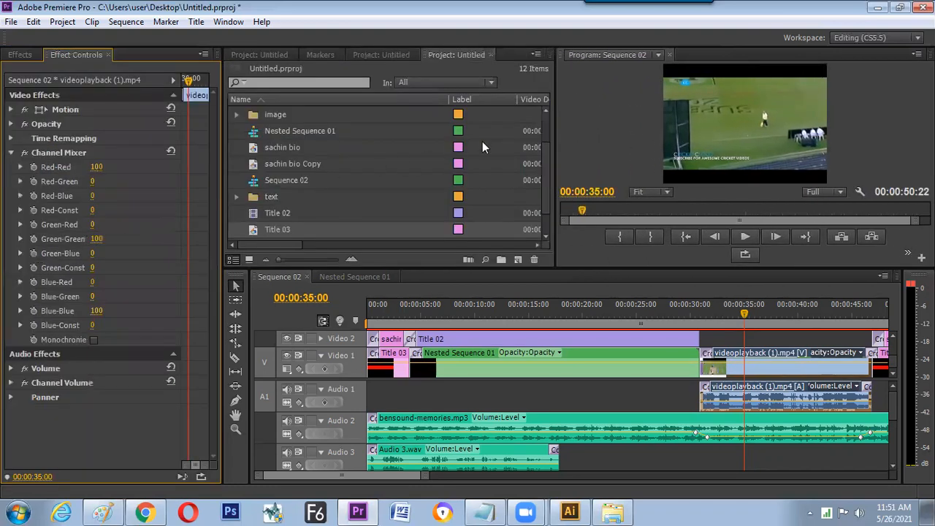
{"action": "left_click_drag", "start_coordinate": [555, 131], "coordinate": [256, 146]}
{"action": "left_click", "coordinate": [26, 55]}
{"action": "left_click", "coordinate": [65, 55]}
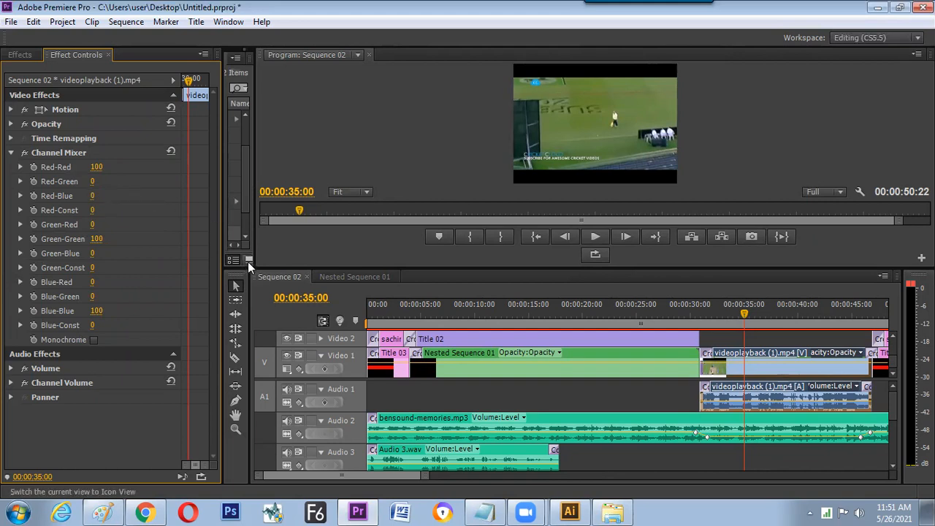
- Set the Program monitor's display mode to Vect/YC Wave/RGB Parade
{"action": "right_click", "coordinate": [552, 145]}
{"action": "left_click", "coordinate": [542, 137]}
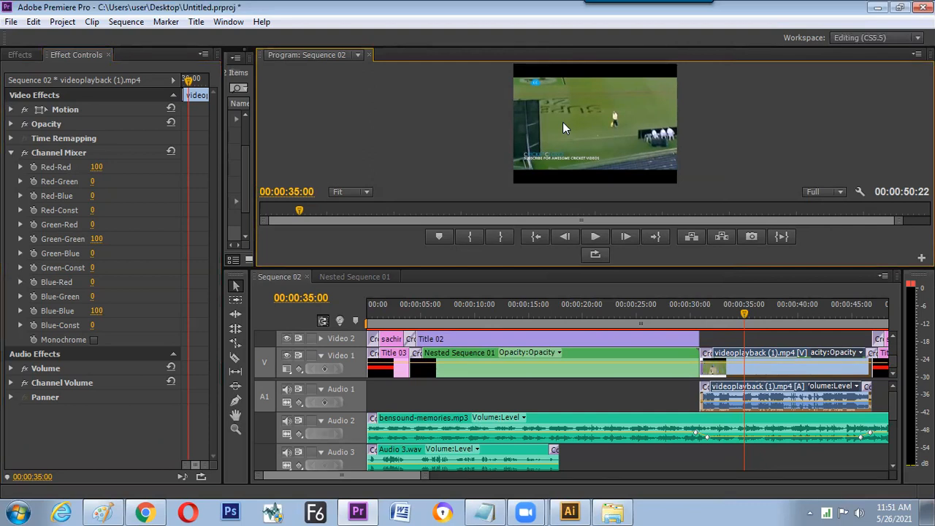
{"action": "right_click", "coordinate": [563, 122]}
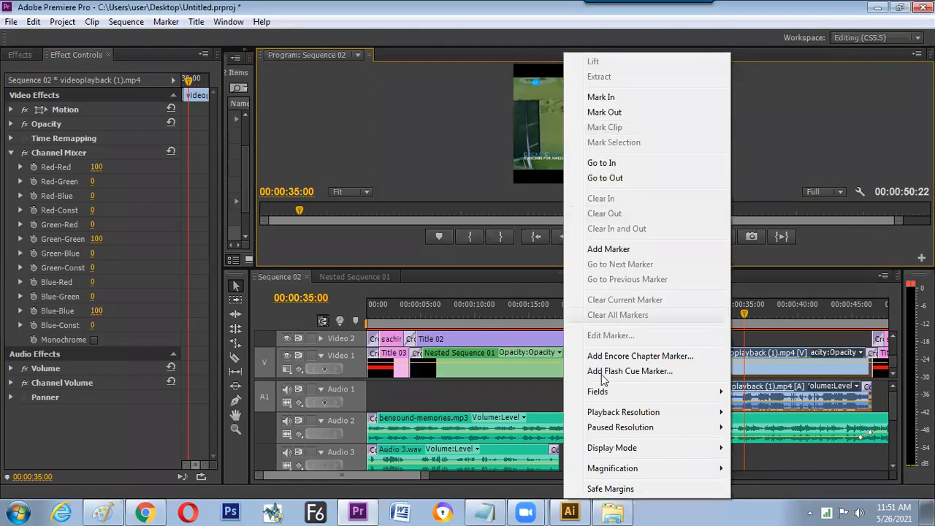
{"action": "mouse_move", "coordinate": [604, 451]}
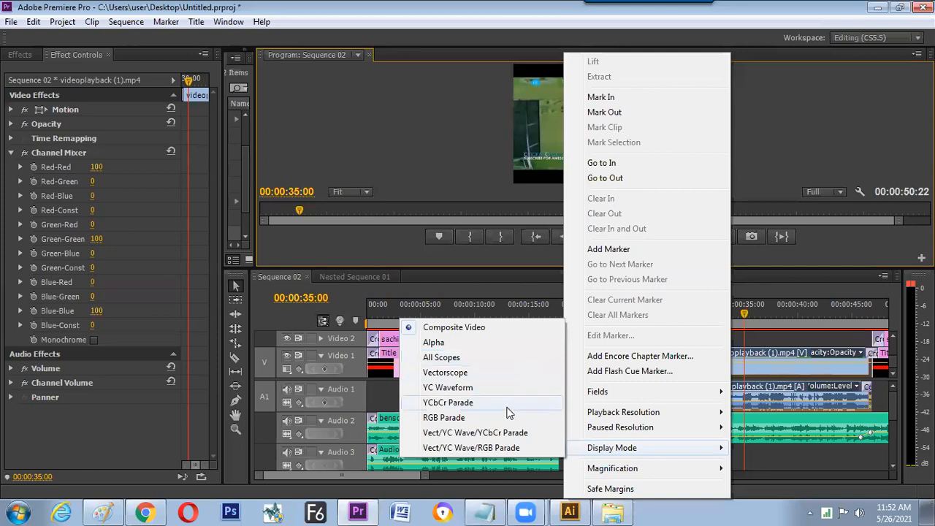
{"action": "left_click", "coordinate": [513, 451]}
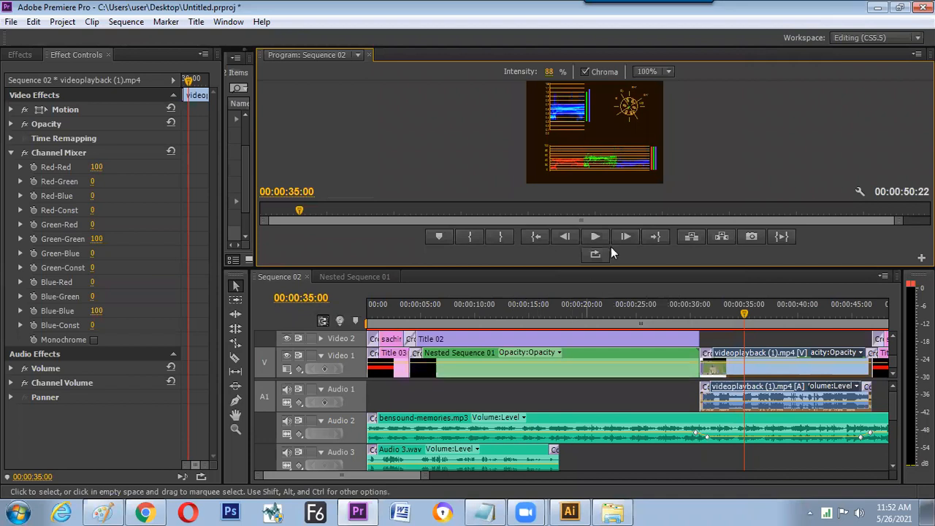
- Change the Program monitor's display mode to RGB Parade
{"action": "right_click", "coordinate": [601, 157]}
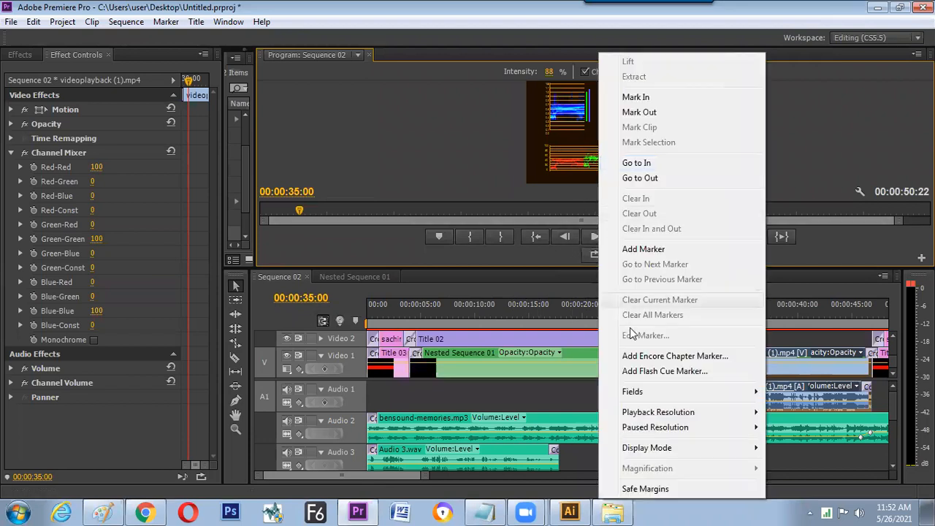
{"action": "mouse_move", "coordinate": [635, 451]}
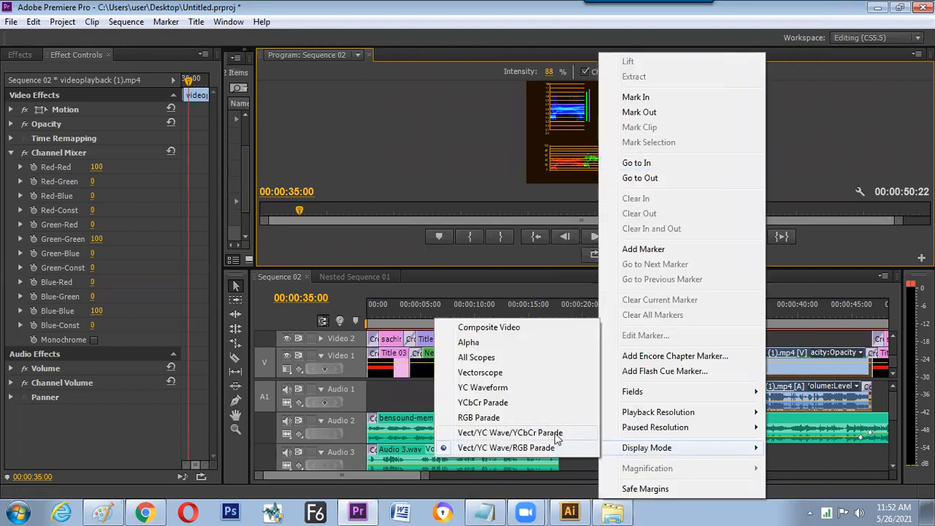
{"action": "left_click", "coordinate": [504, 419]}
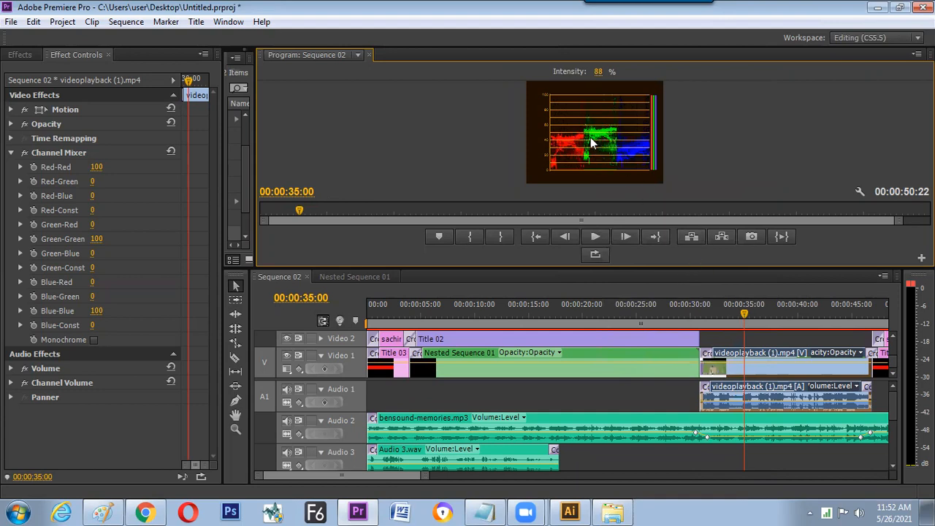
- Open a Reference Monitor and widen it so it shares the space with the Program monitor
{"action": "left_click", "coordinate": [228, 21]}
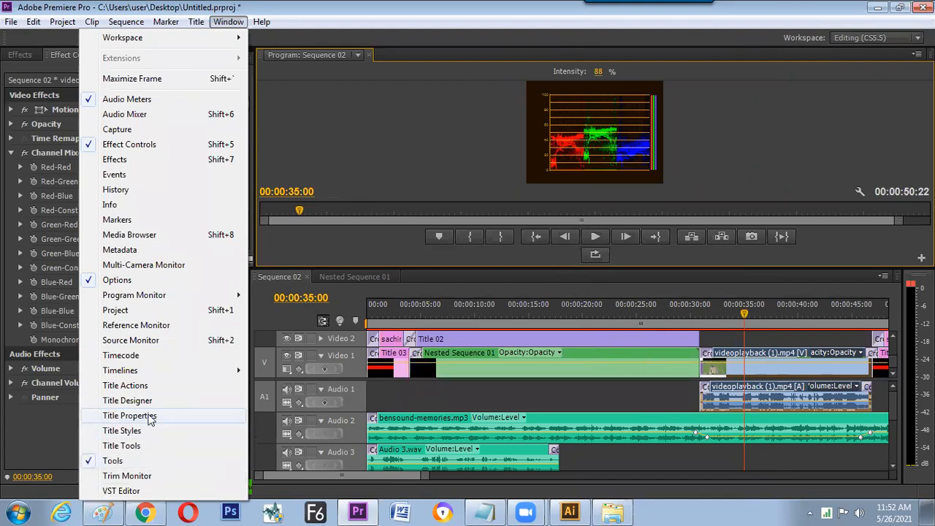
{"action": "left_click", "coordinate": [152, 328]}
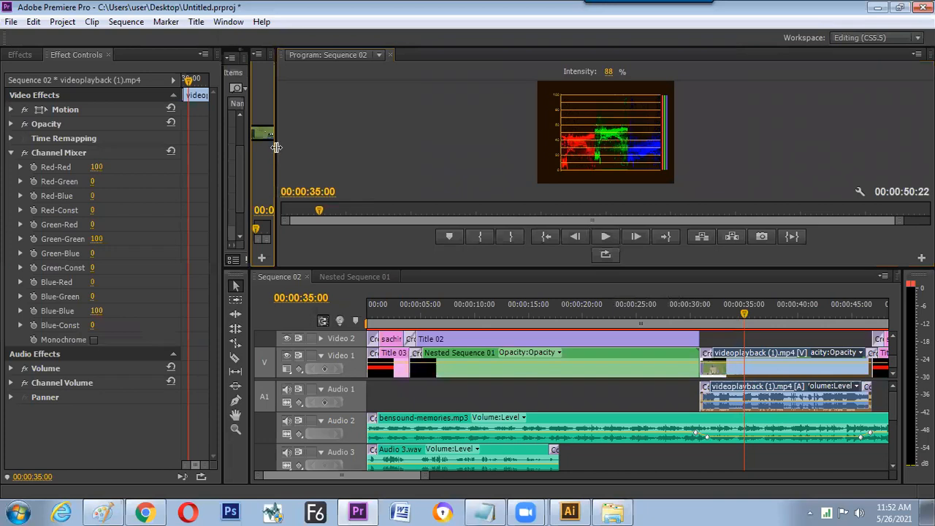
{"action": "left_click_drag", "start_coordinate": [284, 147], "coordinate": [510, 114]}
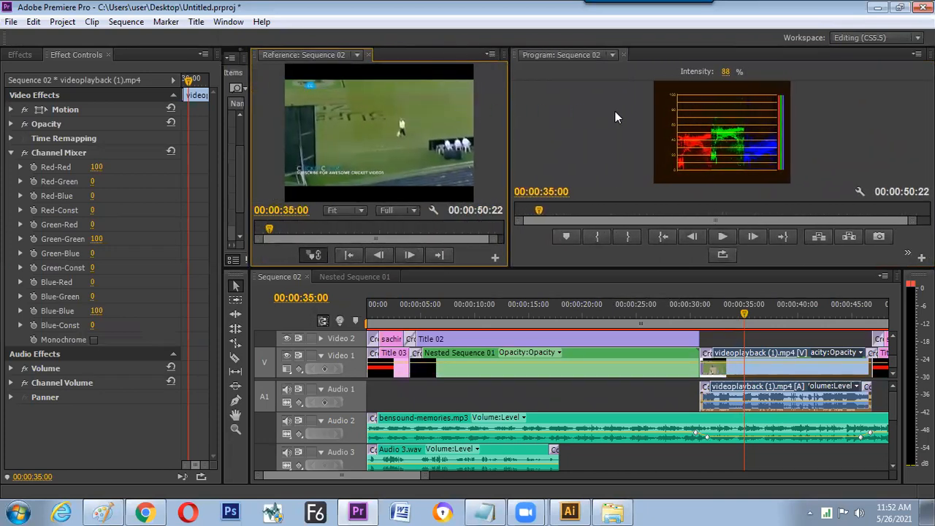
- Set the Reference monitor's display mode to RGB Parade
{"action": "right_click", "coordinate": [412, 143]}
{"action": "mouse_move", "coordinate": [457, 212]}
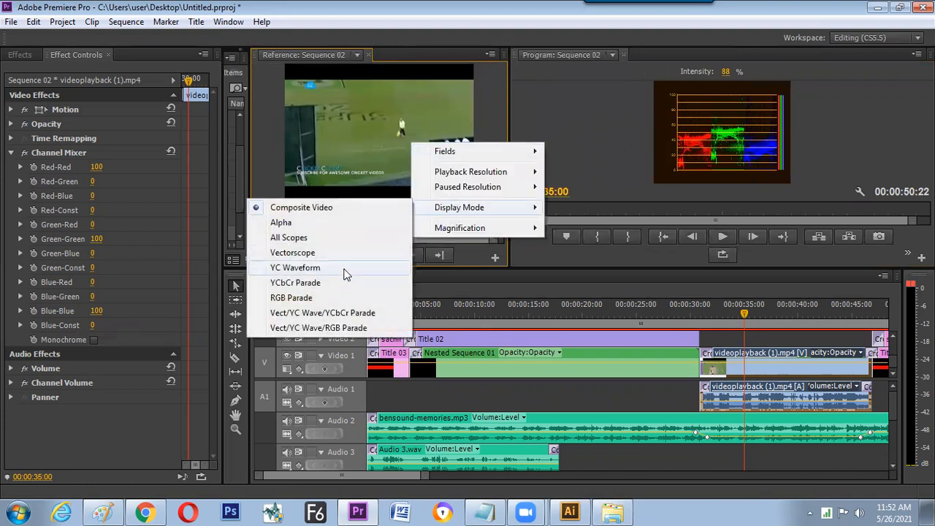
{"action": "left_click", "coordinate": [317, 298]}
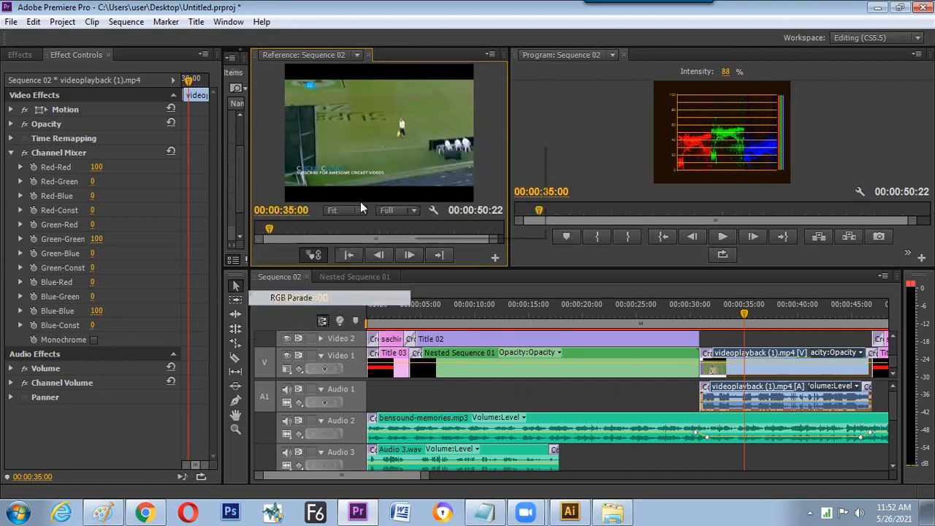
- Set the Program monitor's display mode back to Composite Video and make both monitors taller
{"action": "right_click", "coordinate": [680, 129]}
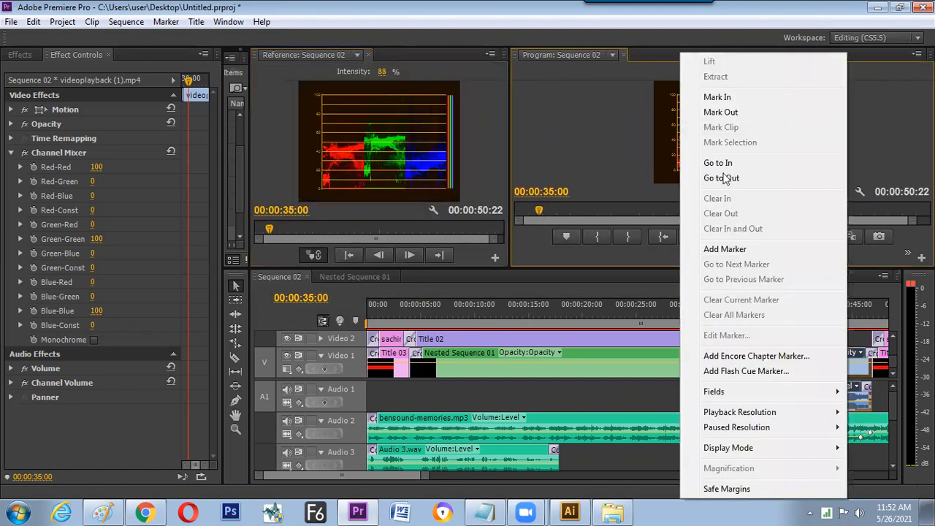
{"action": "mouse_move", "coordinate": [724, 447]}
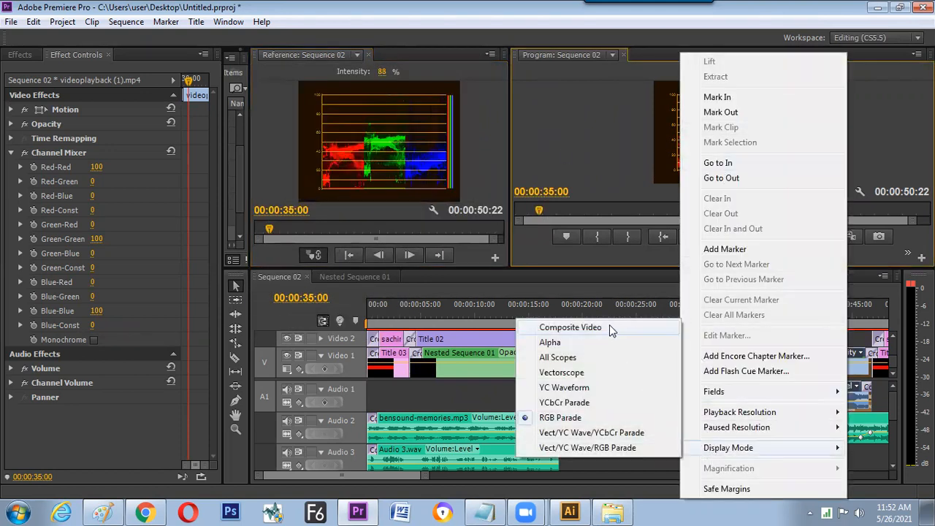
{"action": "left_click", "coordinate": [577, 326]}
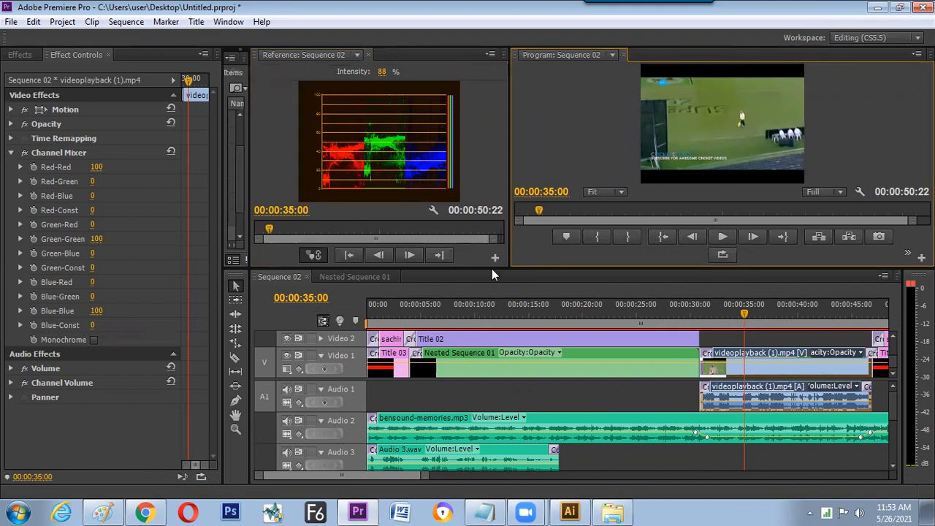
{"action": "left_click_drag", "start_coordinate": [506, 266], "coordinate": [473, 324]}
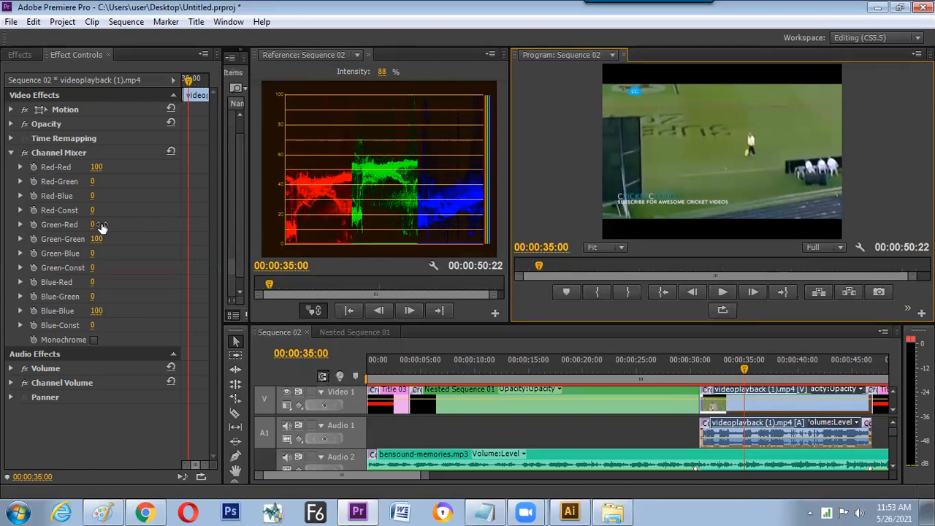
- Try Channel Mixer values of Green-Red 20, Green-Blue -16 and Green-Red 48, and reset the effect
{"action": "mouse_move", "coordinate": [94, 225]}
{"action": "left_mouse_down"}
{"action": "mouse_move", "coordinate": [112, 225]}
{"action": "mouse_move", "coordinate": [84, 225]}
{"action": "mouse_move", "coordinate": [101, 225]}
{"action": "left_mouse_up"}
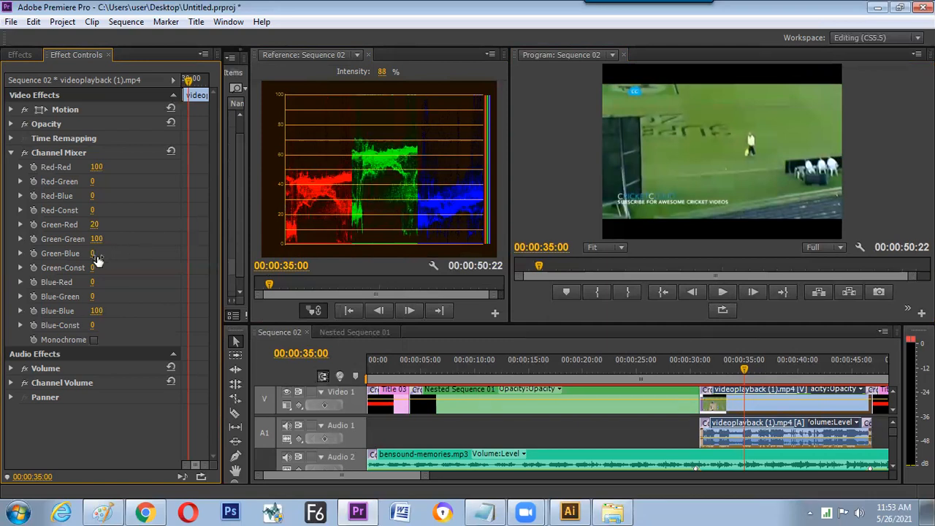
{"action": "left_click_drag", "start_coordinate": [92, 254], "coordinate": [80, 254]}
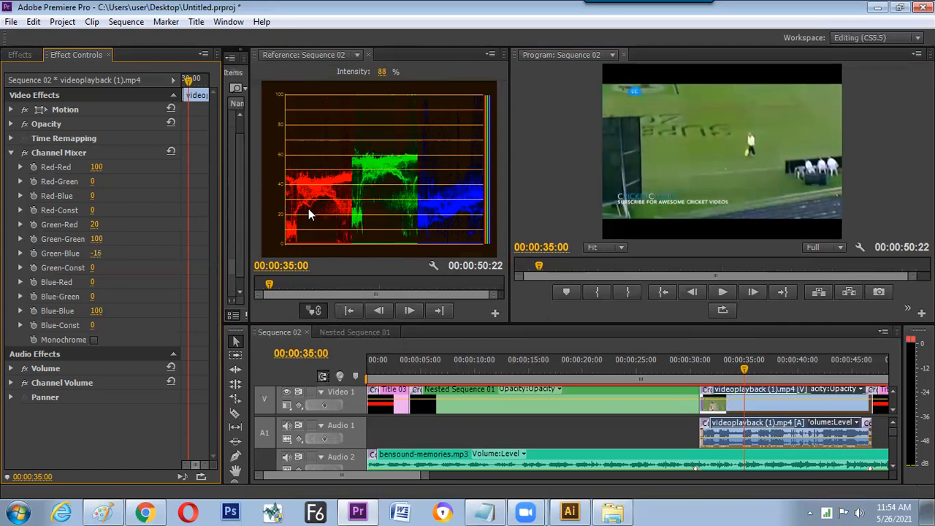
{"action": "left_click_drag", "start_coordinate": [95, 226], "coordinate": [117, 231]}
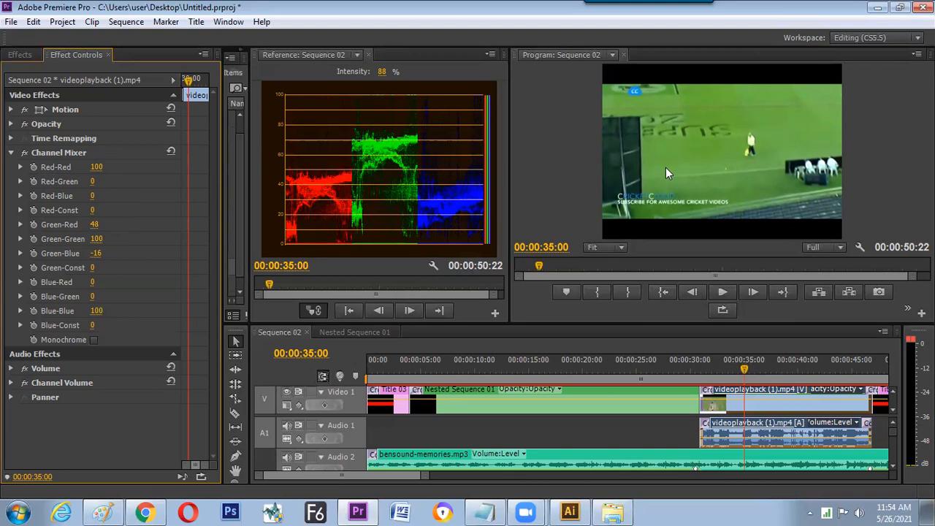
{"action": "left_click", "coordinate": [170, 152]}
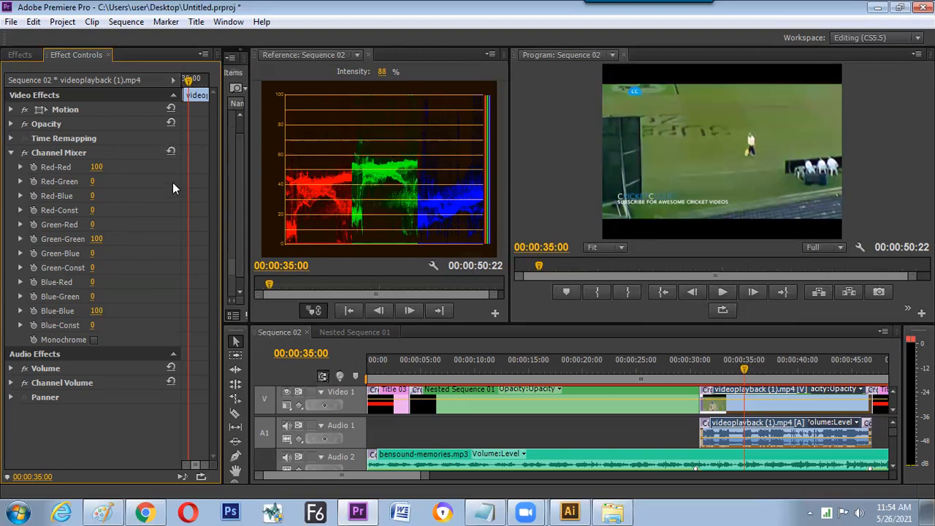
- Set Red-Red, Green-Green and Blue-Blue to 0 in the Channel Mixer effect
{"action": "left_click", "coordinate": [97, 167]}
{"action": "type", "text": "0"}
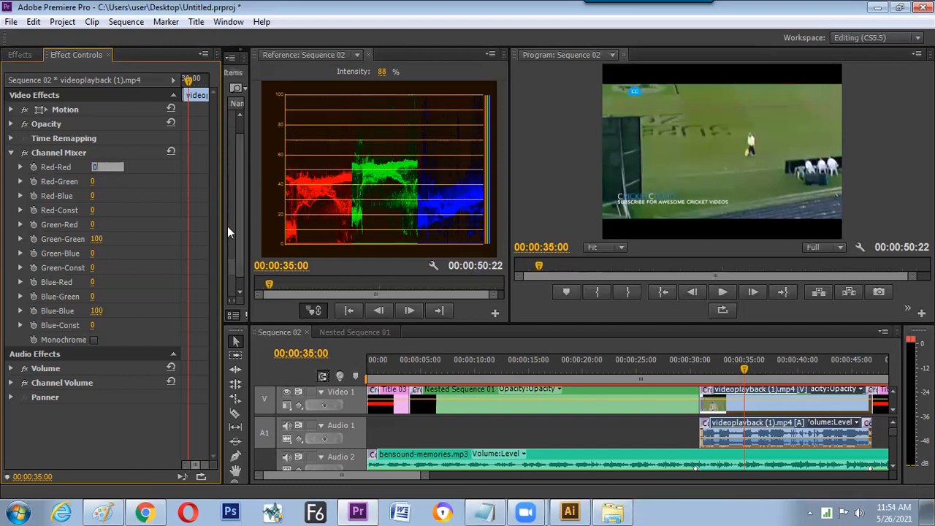
{"action": "key", "text": "Return"}
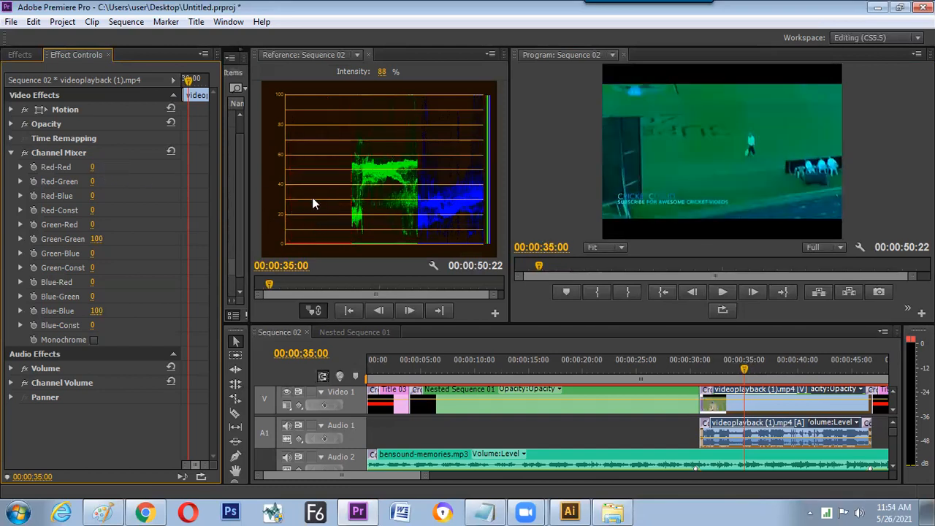
{"action": "left_click", "coordinate": [96, 240]}
{"action": "type", "text": "0"}
{"action": "key", "text": "Return"}
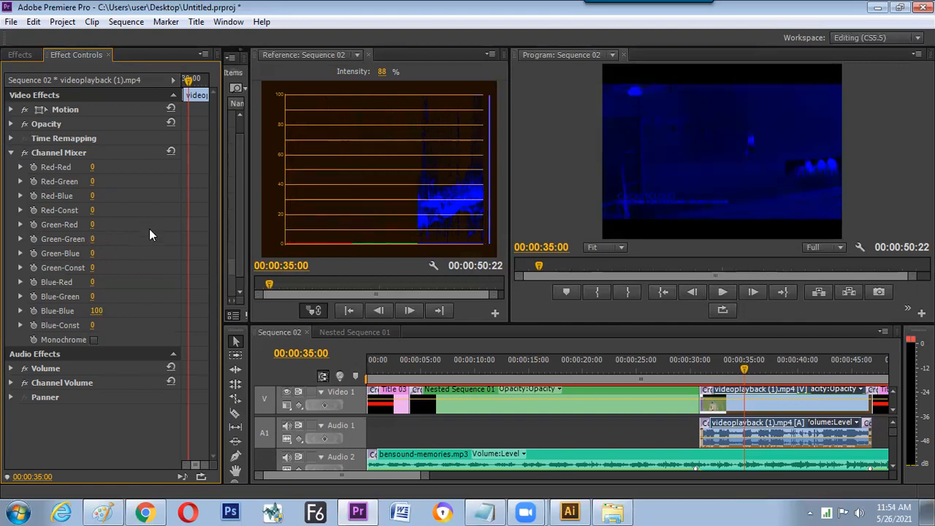
{"action": "left_click", "coordinate": [96, 311]}
{"action": "type", "text": "0"}
{"action": "key", "text": "Return"}
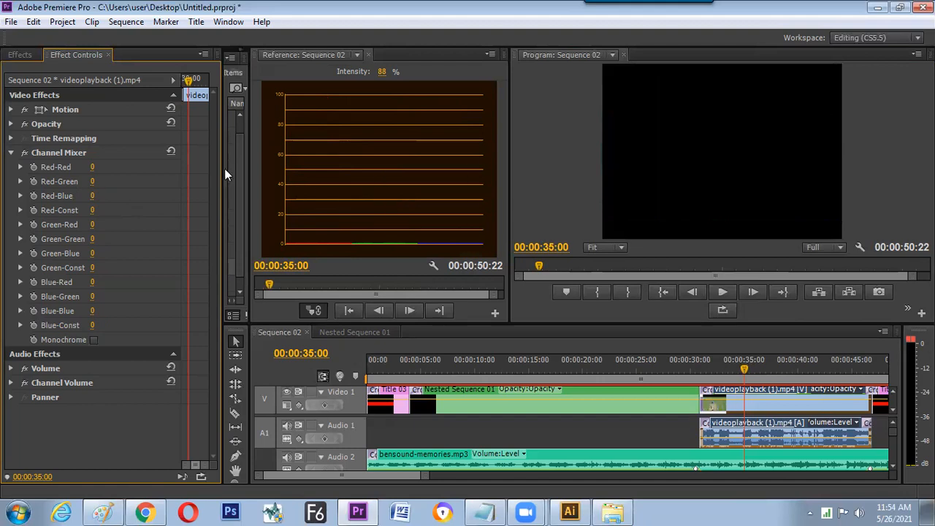
- Swap the red and green channels in Channel Mixer by setting Red-Green, Green-Red and Blue-Blue to 100
{"action": "left_click", "coordinate": [92, 181]}
{"action": "type", "text": "100"}
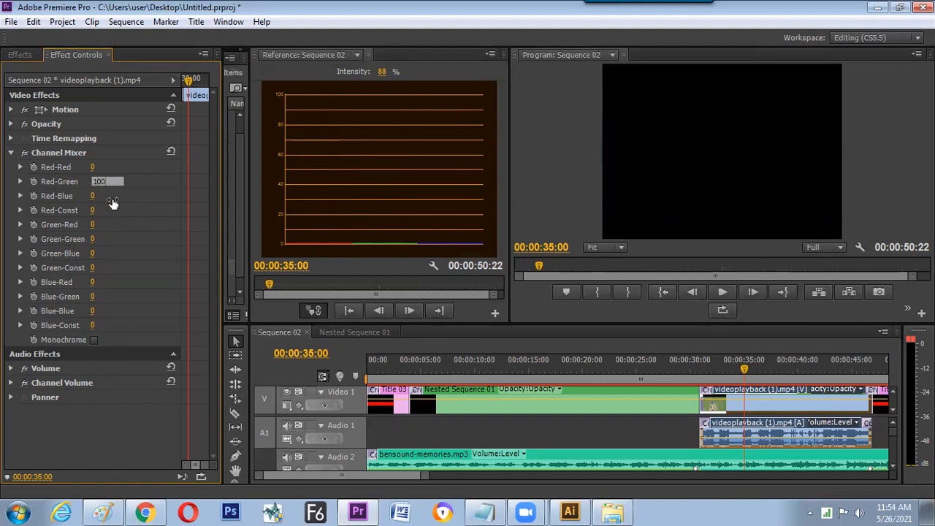
{"action": "key", "text": "Return"}
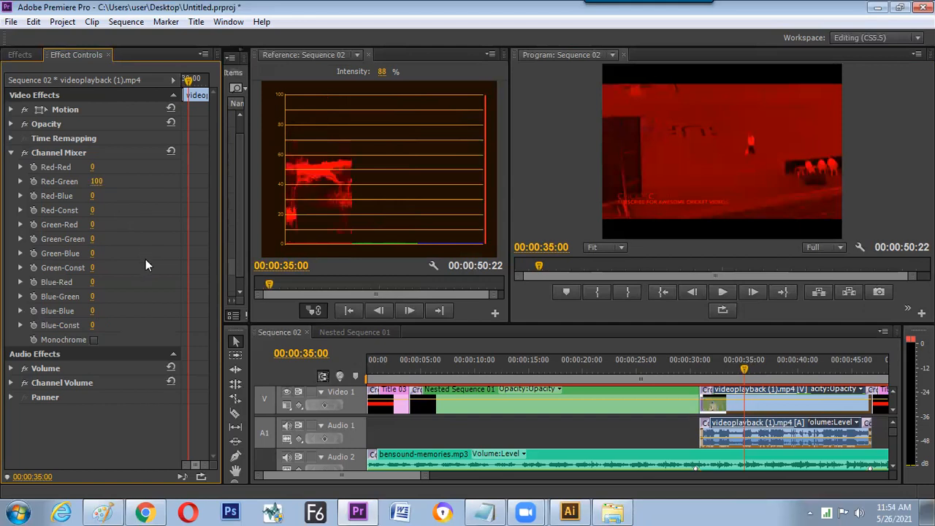
{"action": "left_click", "coordinate": [92, 225]}
{"action": "type", "text": "100"}
{"action": "key", "text": "Return"}
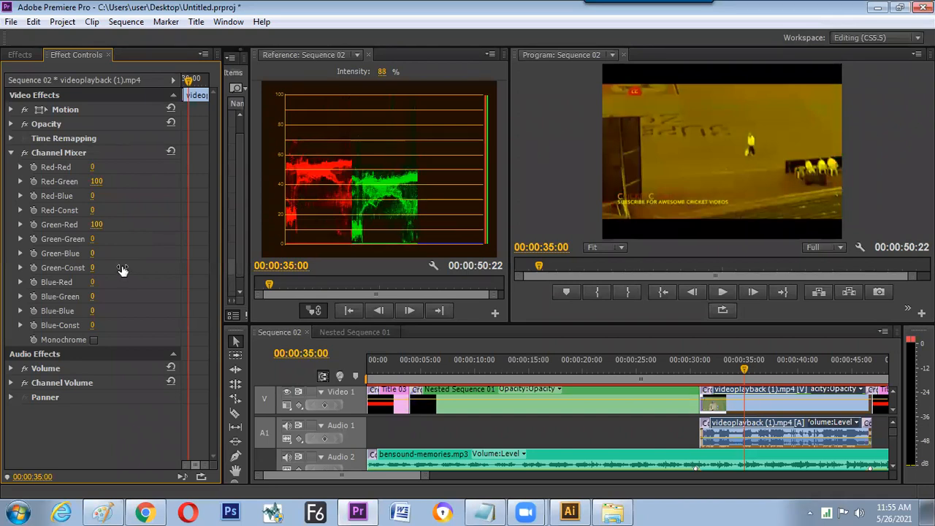
{"action": "left_click", "coordinate": [95, 313]}
{"action": "type", "text": "100"}
{"action": "key", "text": "Return"}
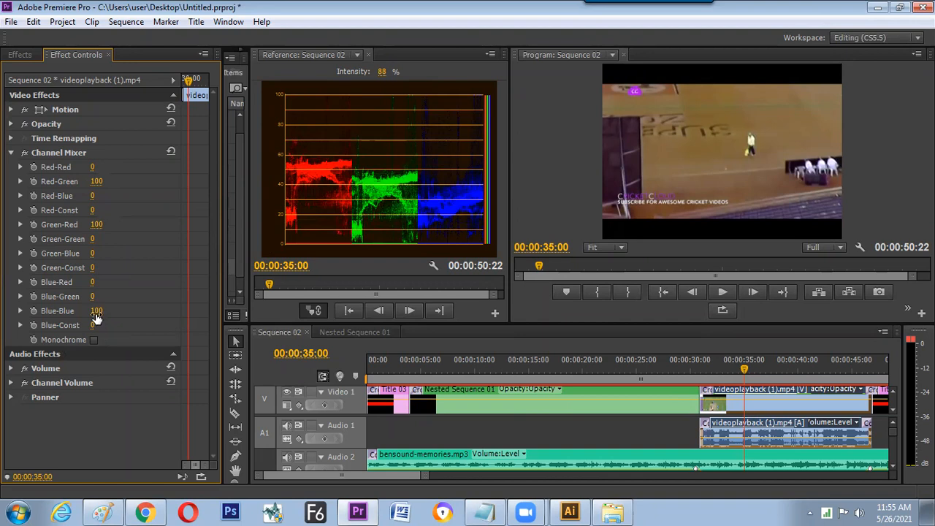
- Adjust the Channel Mixer balance to Blue-Blue 51, Green-Green 10, Red-Red 20 and Green-Red 92
{"action": "left_click_drag", "start_coordinate": [97, 313], "coordinate": [60, 313]}
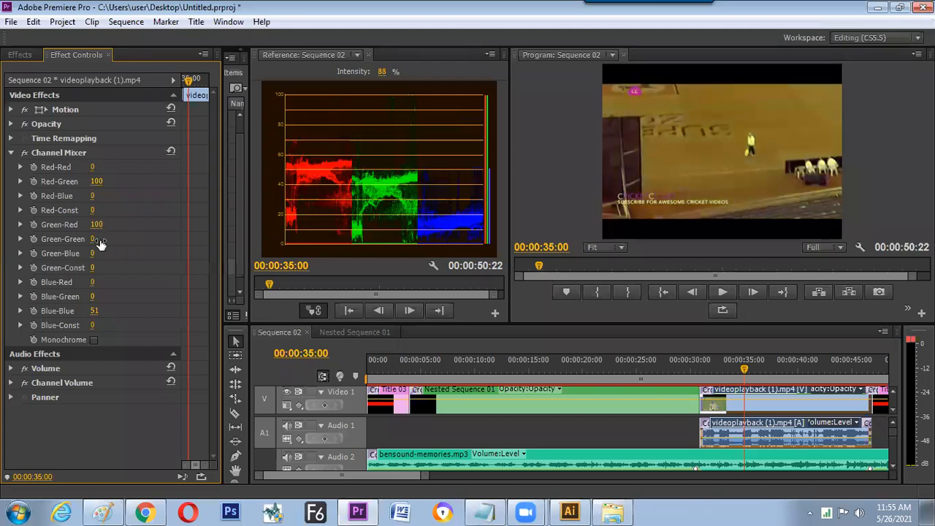
{"action": "mouse_move", "coordinate": [95, 212]}
{"action": "left_mouse_down"}
{"action": "mouse_move", "coordinate": [81, 212]}
{"action": "mouse_move", "coordinate": [103, 215]}
{"action": "left_mouse_up"}
{"action": "key", "text": "ctrl+z"}
{"action": "left_click_drag", "start_coordinate": [94, 240], "coordinate": [102, 240]}
{"action": "left_click_drag", "start_coordinate": [94, 167], "coordinate": [98, 167]}
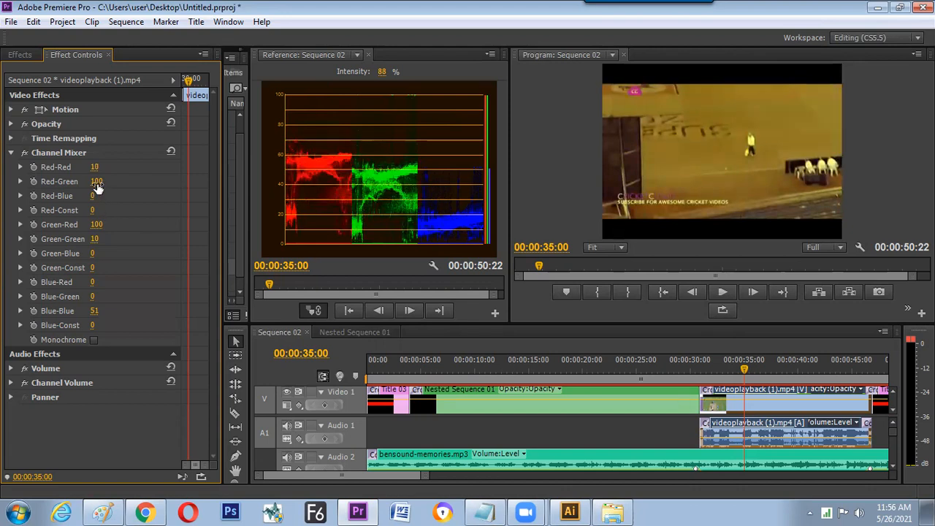
{"action": "left_click_drag", "start_coordinate": [96, 167], "coordinate": [102, 166]}
{"action": "left_click_drag", "start_coordinate": [96, 225], "coordinate": [91, 224]}
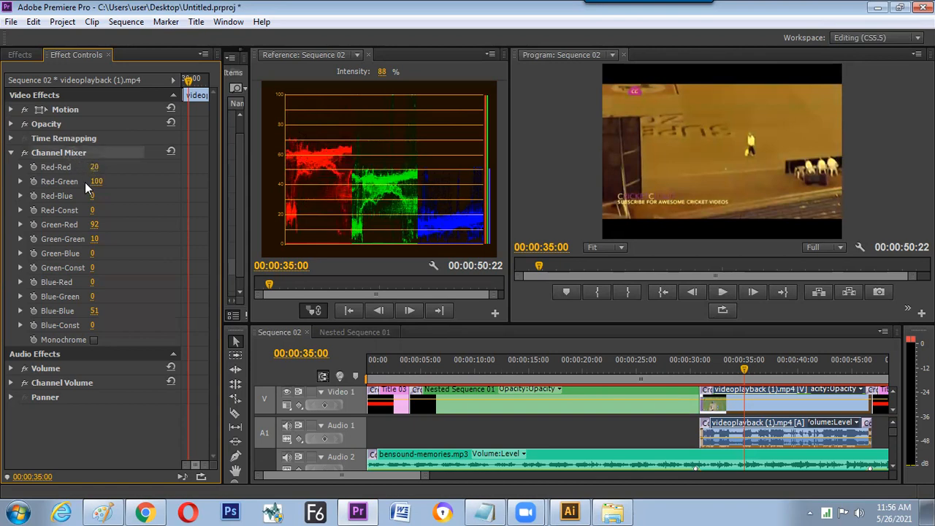
- Replace the Channel Mixer effect on videoplayback (1).mp4 with Luma Curve from Color Correction and show its settings
{"action": "key", "text": "Delete"}
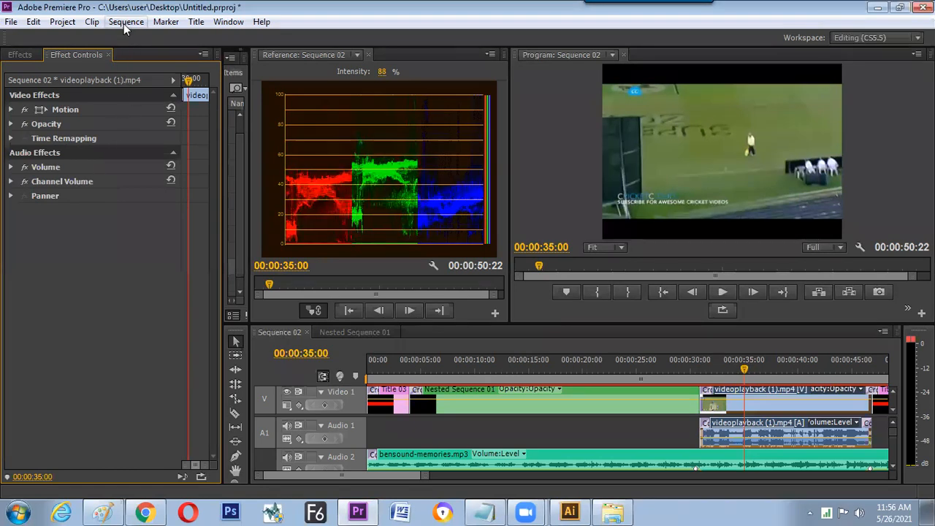
{"action": "left_click", "coordinate": [29, 55]}
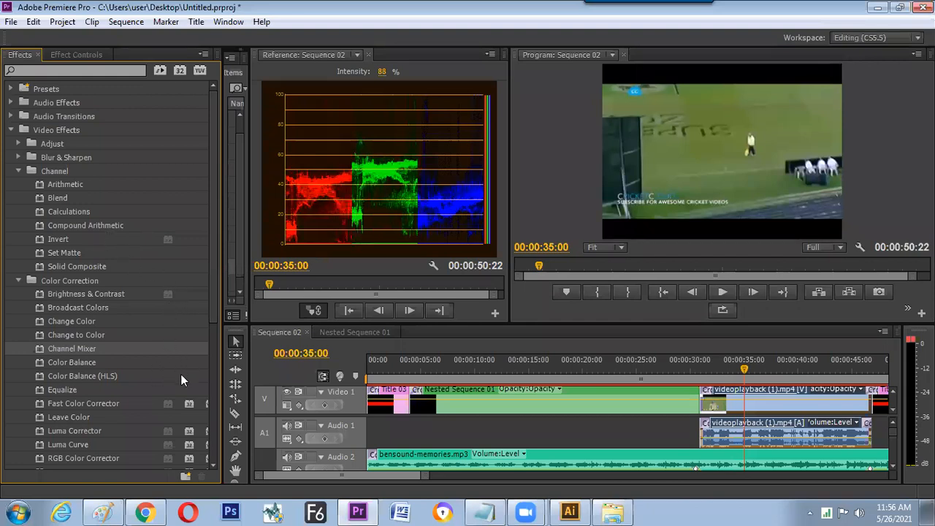
{"action": "left_click", "coordinate": [92, 445]}
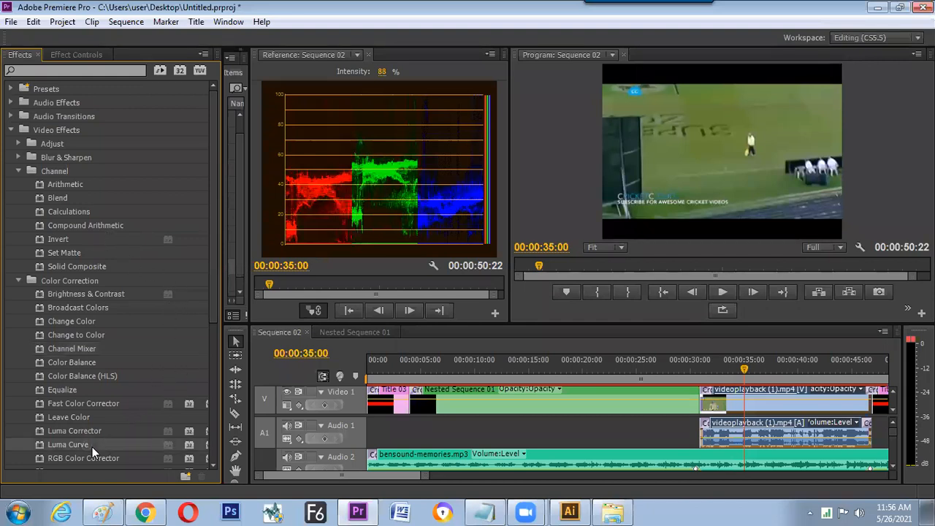
{"action": "left_click_drag", "start_coordinate": [93, 451], "coordinate": [723, 393]}
{"action": "left_click", "coordinate": [86, 57]}
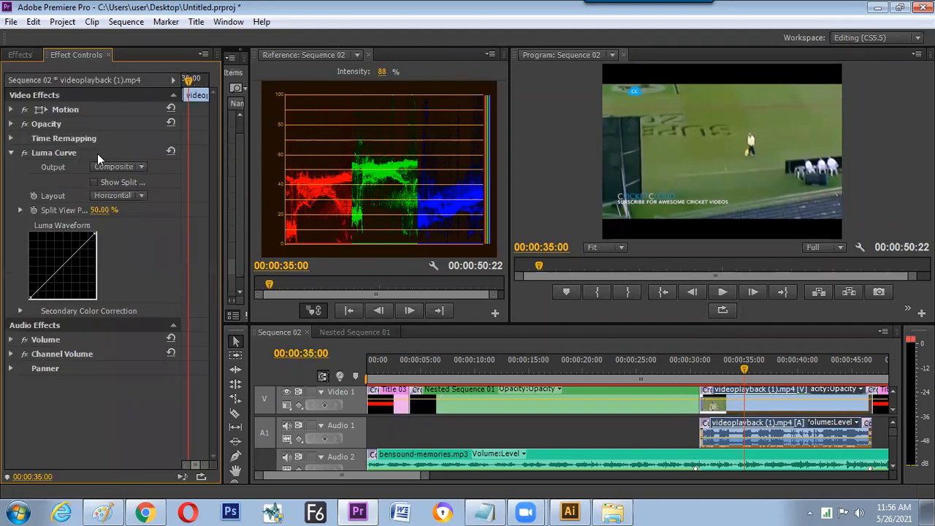
- Bend the middle of the Luma Waveform curve upward to brighten the clip, and delete the Luma Curve effect
{"action": "left_click_drag", "start_coordinate": [69, 258], "coordinate": [62, 257]}
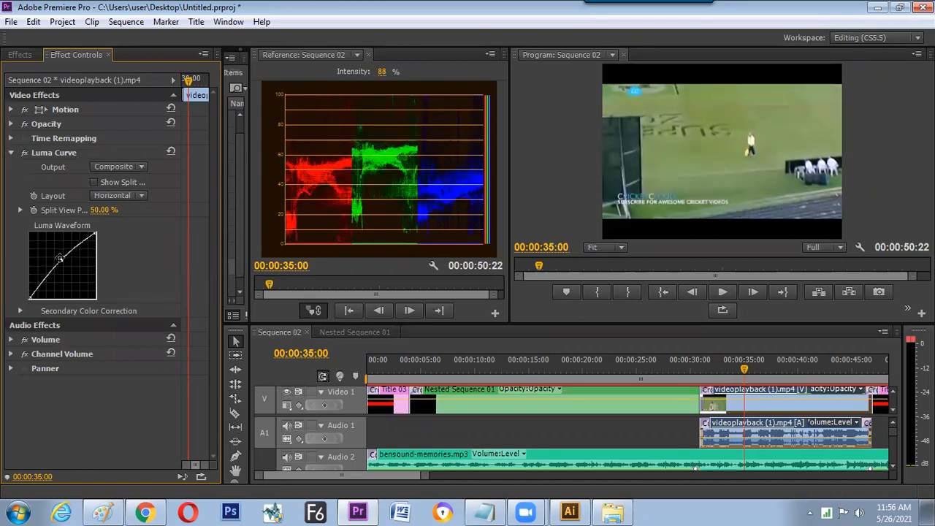
{"action": "left_click", "coordinate": [136, 169]}
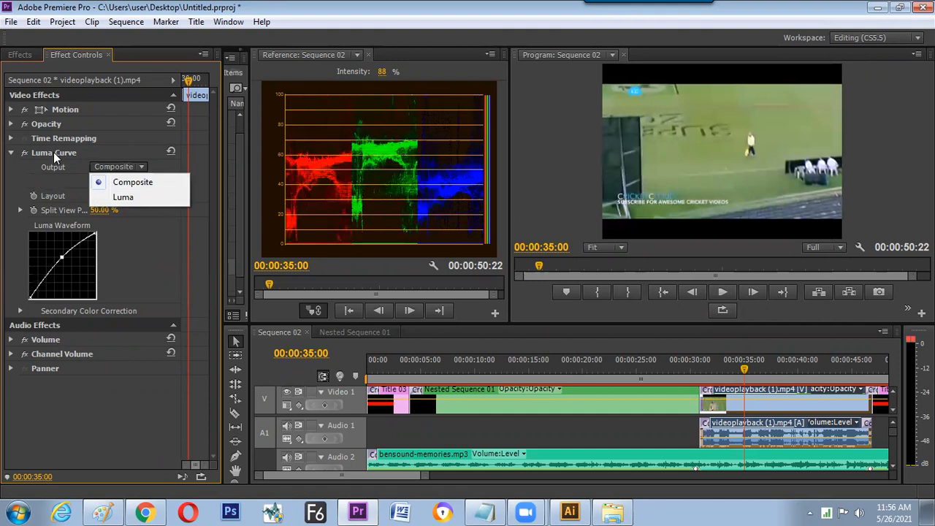
{"action": "left_click", "coordinate": [57, 170]}
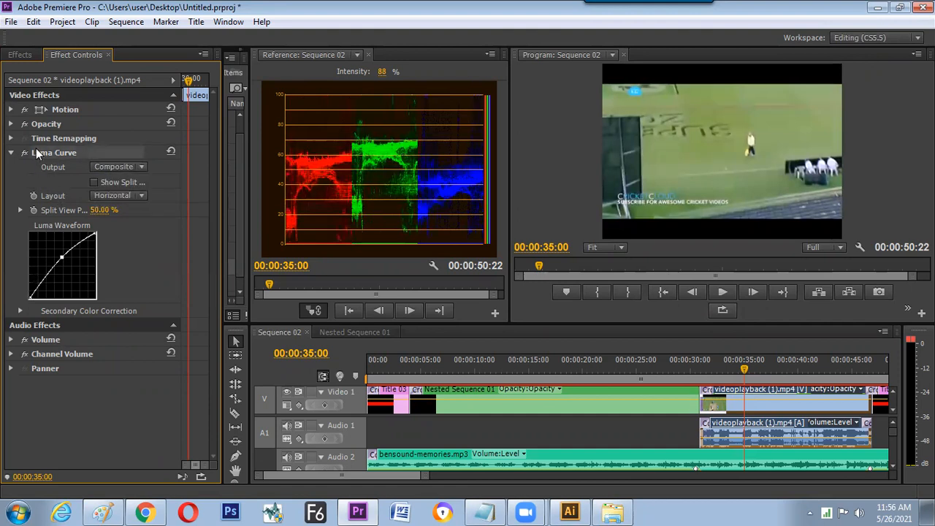
{"action": "key", "text": "Delete"}
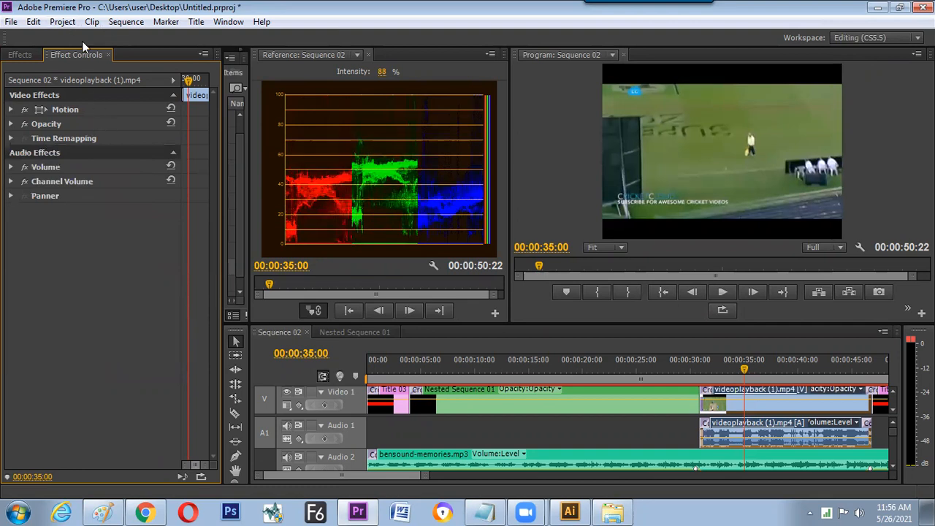
- Apply the Color Balance (HLS) effect to videoplayback (1).mp4 on Video 1 and show its settings
{"action": "left_click", "coordinate": [21, 55]}
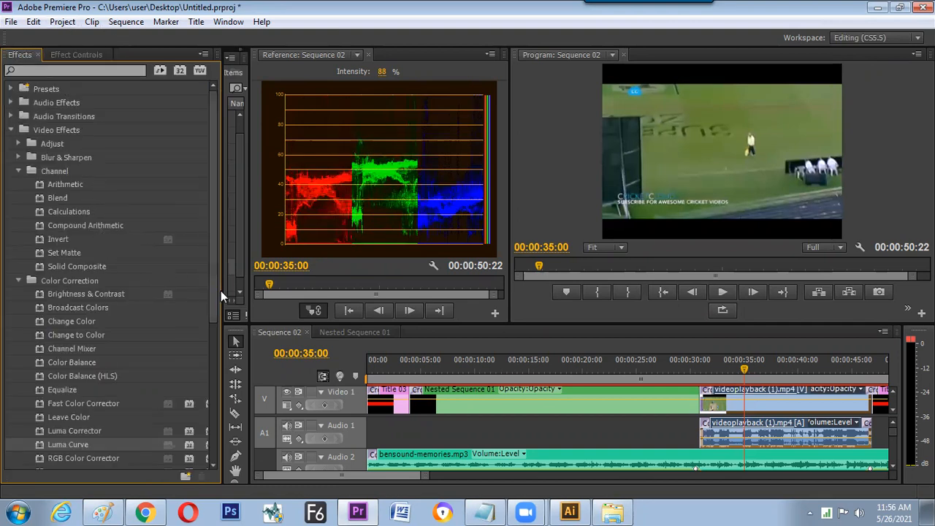
{"action": "left_click", "coordinate": [102, 376]}
{"action": "left_click_drag", "start_coordinate": [92, 375], "coordinate": [721, 401]}
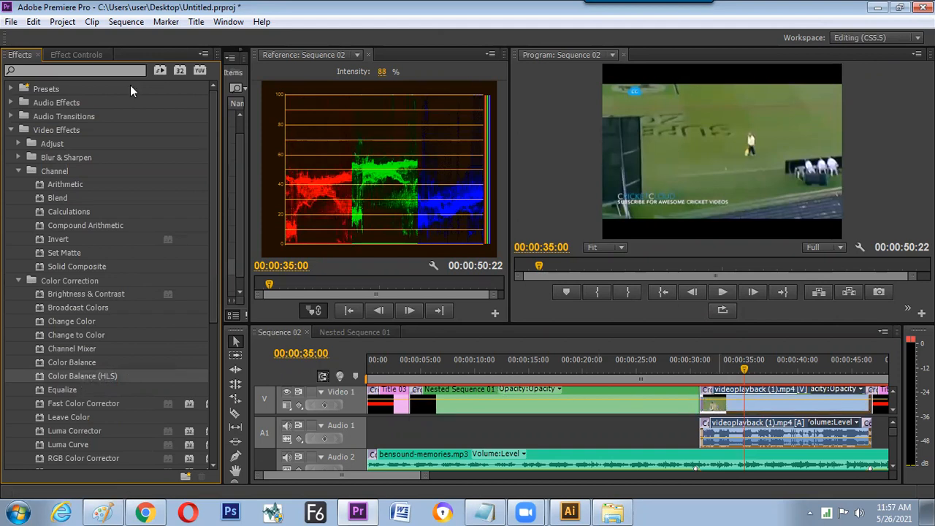
{"action": "left_click", "coordinate": [76, 55]}
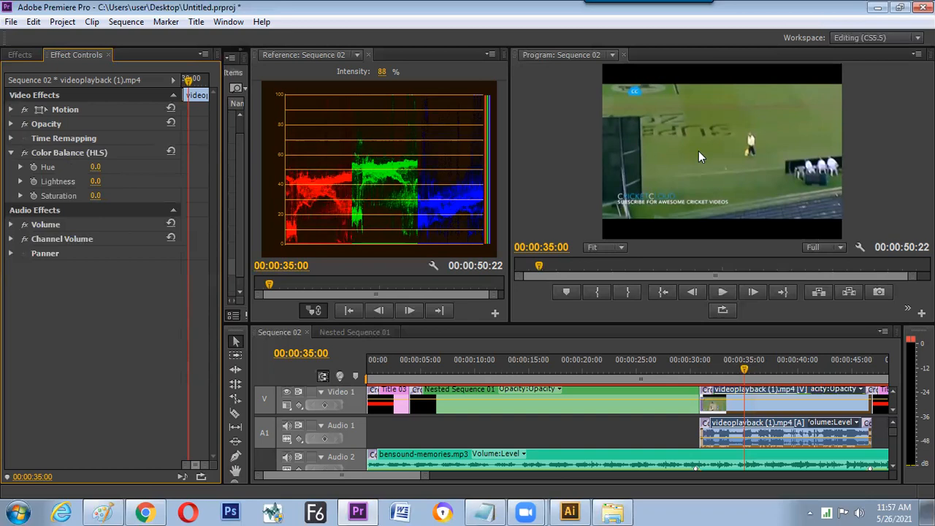
- Set the Color Balance (HLS) hue of videoplayback (1).mp4 to -60°
{"action": "left_click", "coordinate": [97, 166]}
{"action": "type", "text": "-60"}
{"action": "key", "text": "Return"}
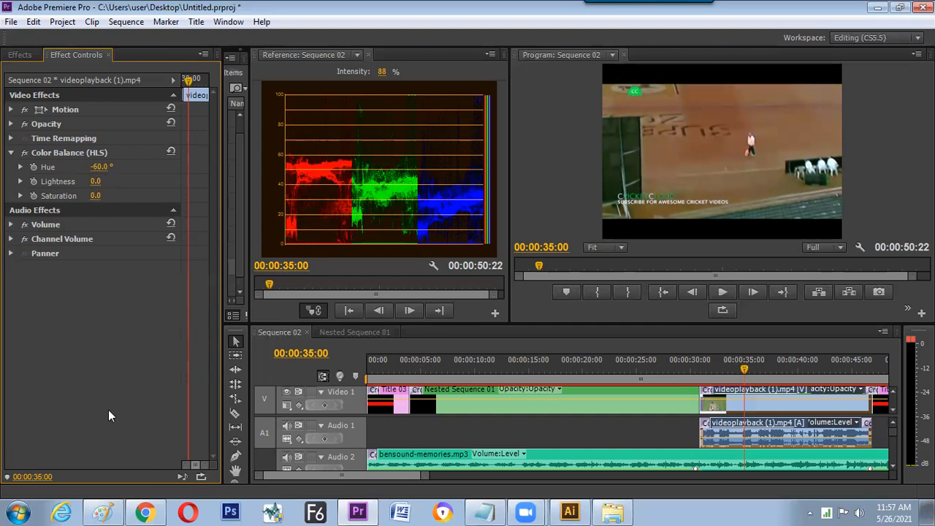
- Switch to Paint and sketch a colour wheel below "Premier", labelled G, R and B, with a curved arrow from G to R
{"action": "left_click", "coordinate": [103, 512]}
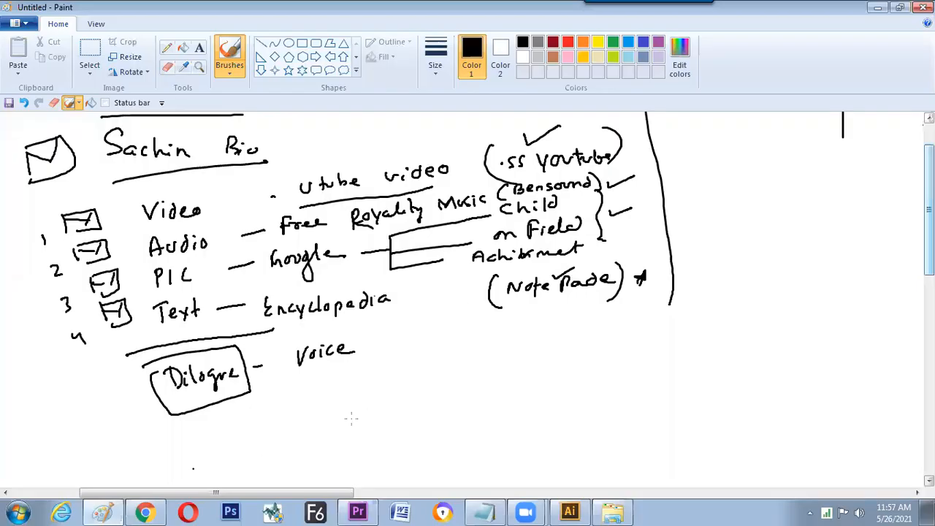
{"action": "scroll", "coordinate": [351, 418], "scroll_direction": "right", "scroll_amount": 10}
{"action": "mouse_move", "coordinate": [585, 213]}
{"action": "left_mouse_down"}
{"action": "mouse_move", "coordinate": [526, 219]}
{"action": "mouse_move", "coordinate": [489, 316]}
{"action": "mouse_move", "coordinate": [614, 339]}
{"action": "mouse_move", "coordinate": [622, 260]}
{"action": "mouse_move", "coordinate": [624, 313]}
{"action": "mouse_move", "coordinate": [595, 342]}
{"action": "left_mouse_up"}
{"action": "left_click_drag", "start_coordinate": [596, 205], "coordinate": [603, 220]}
{"action": "key", "text": "ctrl+z"}
{"action": "left_click_drag", "start_coordinate": [483, 211], "coordinate": [495, 225]}
{"action": "left_click_drag", "start_coordinate": [642, 266], "coordinate": [669, 281]}
{"action": "mouse_move", "coordinate": [488, 360]}
{"action": "left_mouse_down"}
{"action": "mouse_move", "coordinate": [491, 387]}
{"action": "mouse_move", "coordinate": [509, 376]}
{"action": "mouse_move", "coordinate": [500, 388]}
{"action": "left_mouse_up"}
{"action": "mouse_move", "coordinate": [513, 215]}
{"action": "left_mouse_down"}
{"action": "mouse_move", "coordinate": [584, 191]}
{"action": "mouse_move", "coordinate": [623, 218]}
{"action": "mouse_move", "coordinate": [631, 250]}
{"action": "mouse_move", "coordinate": [640, 242]}
{"action": "left_mouse_up"}
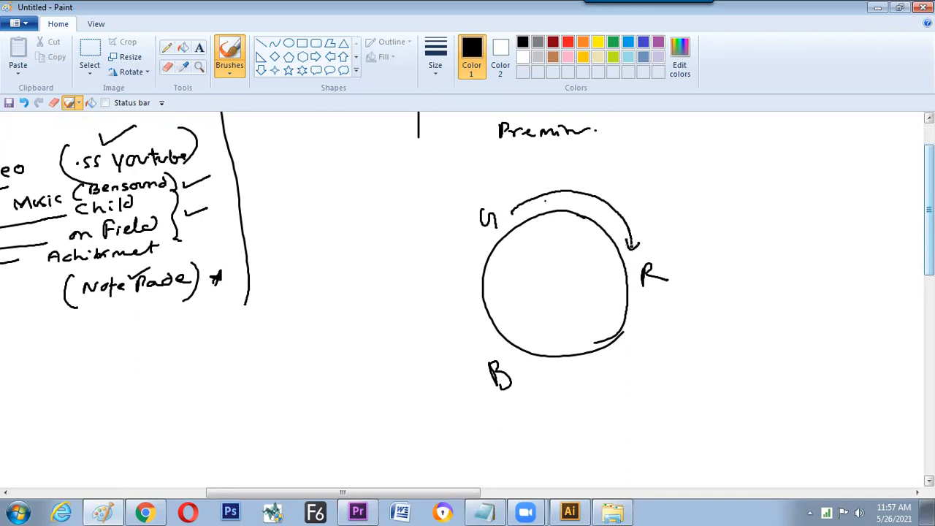
- Switch back to Premiere Pro and set the Color Balance (HLS) hue to -120°
{"action": "key", "text": "alt+Tab"}
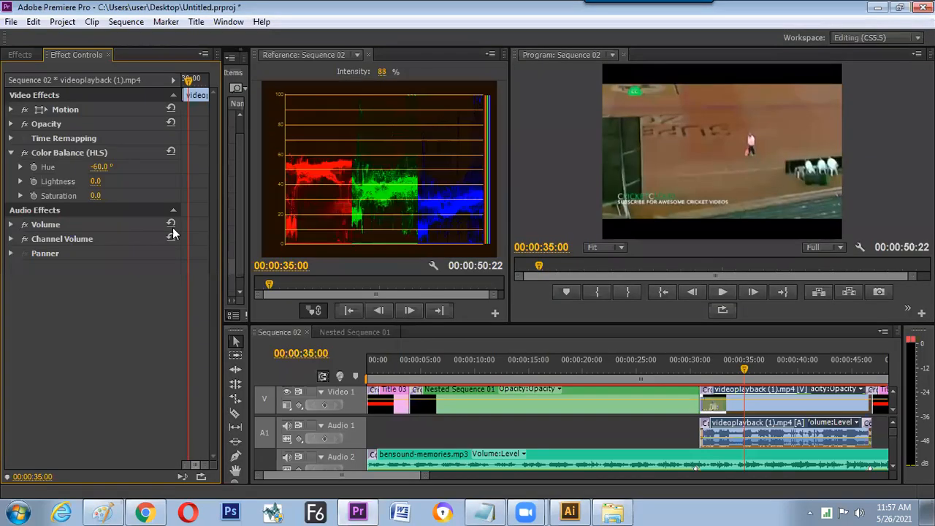
{"action": "left_click", "coordinate": [99, 167]}
{"action": "type", "text": "-120"}
{"action": "key", "text": "Return"}
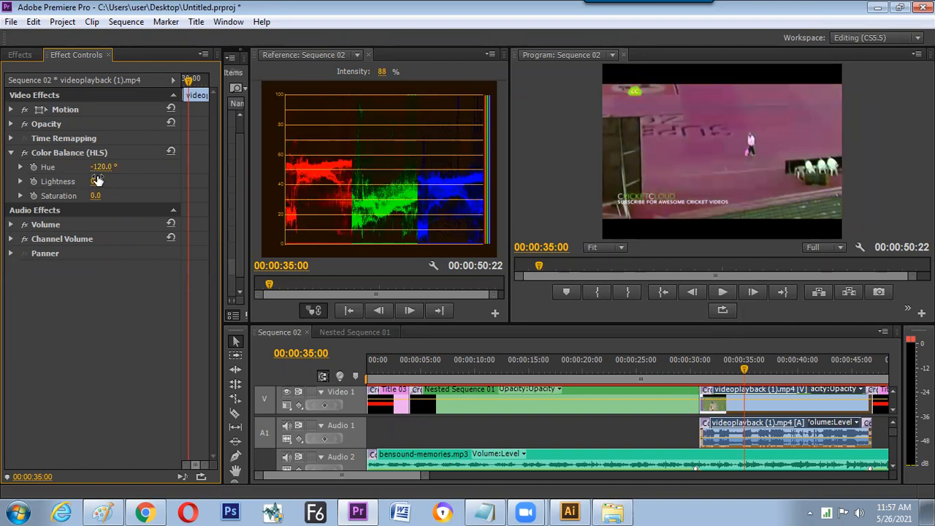
- Switch to Paint and divide the colour wheel with three spokes from its centre, marking each angle between them as 120
{"action": "key", "text": "alt+Tab"}
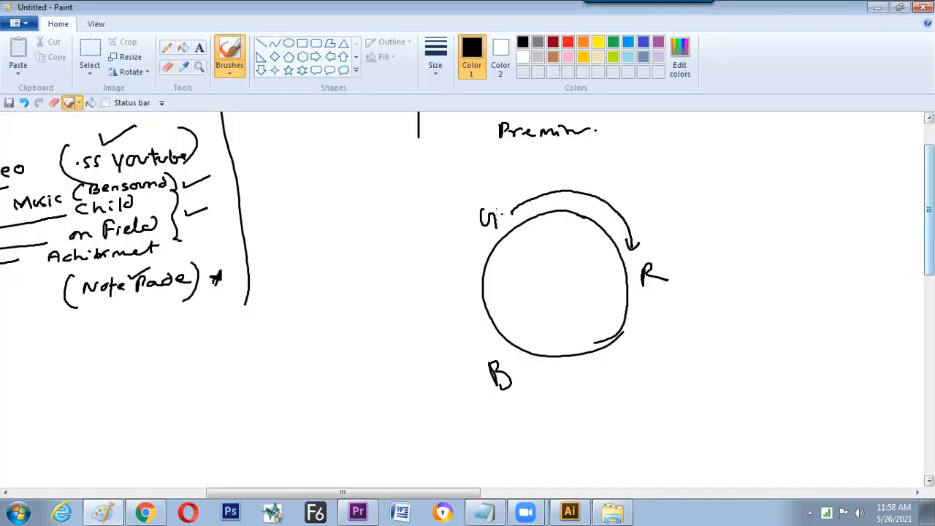
{"action": "left_click_drag", "start_coordinate": [624, 235], "coordinate": [633, 244]}
{"action": "mouse_move", "coordinate": [560, 289]}
{"action": "left_mouse_down"}
{"action": "mouse_move", "coordinate": [582, 284]}
{"action": "mouse_move", "coordinate": [558, 288]}
{"action": "mouse_move", "coordinate": [532, 257]}
{"action": "mouse_move", "coordinate": [562, 285]}
{"action": "mouse_move", "coordinate": [533, 329]}
{"action": "left_mouse_up"}
{"action": "left_click_drag", "start_coordinate": [546, 270], "coordinate": [578, 278]}
{"action": "mouse_move", "coordinate": [564, 253]}
{"action": "left_mouse_down"}
{"action": "mouse_move", "coordinate": [564, 265]}
{"action": "mouse_move", "coordinate": [588, 256]}
{"action": "mouse_move", "coordinate": [546, 304]}
{"action": "mouse_move", "coordinate": [520, 304]}
{"action": "mouse_move", "coordinate": [575, 294]}
{"action": "mouse_move", "coordinate": [570, 323]}
{"action": "mouse_move", "coordinate": [589, 310]}
{"action": "left_mouse_up"}
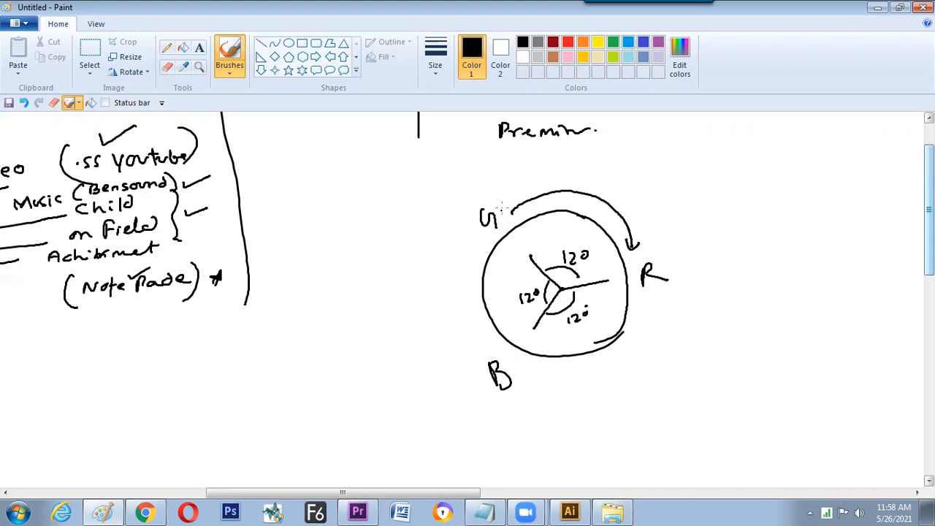
- Mark Y, C and M on the colour wheel between the primaries, with arrows from G towards Y and from B towards M
{"action": "mouse_move", "coordinate": [500, 207]}
{"action": "left_mouse_down"}
{"action": "mouse_move", "coordinate": [567, 178]}
{"action": "mouse_move", "coordinate": [574, 185]}
{"action": "left_mouse_up"}
{"action": "left_click_drag", "start_coordinate": [590, 218], "coordinate": [603, 192]}
{"action": "left_click_drag", "start_coordinate": [604, 178], "coordinate": [612, 190]}
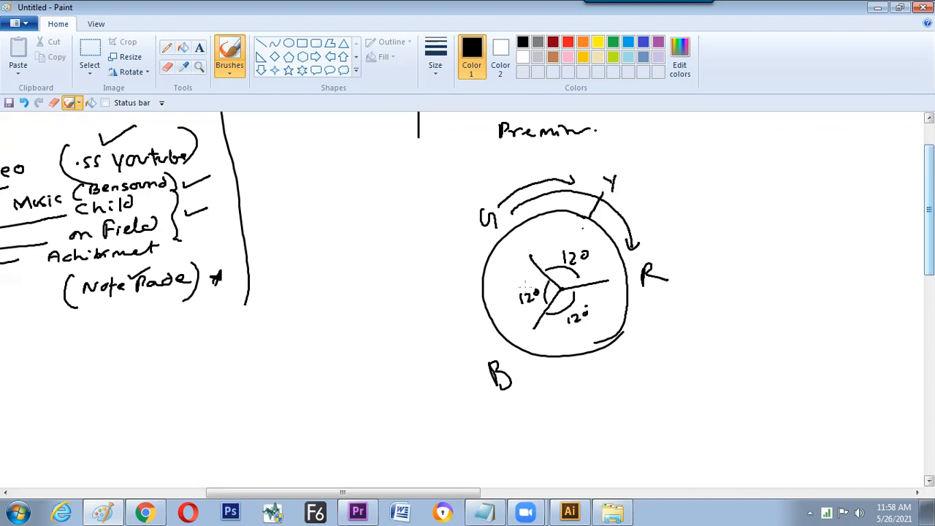
{"action": "mouse_move", "coordinate": [490, 310]}
{"action": "left_mouse_down"}
{"action": "mouse_move", "coordinate": [415, 327]}
{"action": "mouse_move", "coordinate": [427, 332]}
{"action": "left_mouse_up"}
{"action": "mouse_move", "coordinate": [601, 348]}
{"action": "left_mouse_down"}
{"action": "mouse_move", "coordinate": [626, 389]}
{"action": "mouse_move", "coordinate": [625, 376]}
{"action": "mouse_move", "coordinate": [652, 391]}
{"action": "left_mouse_up"}
{"action": "mouse_move", "coordinate": [542, 389]}
{"action": "left_mouse_down"}
{"action": "mouse_move", "coordinate": [591, 384]}
{"action": "mouse_move", "coordinate": [585, 390]}
{"action": "left_mouse_up"}
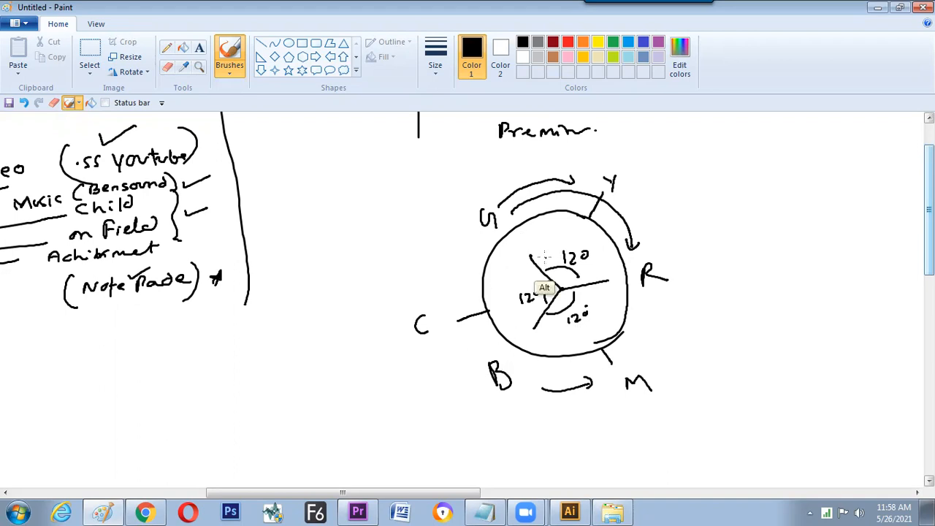
- Switch to Premiere Pro and check the hue-shifted cricket clip at several points between about 32 and 36 seconds
{"action": "key", "text": "alt+Tab"}
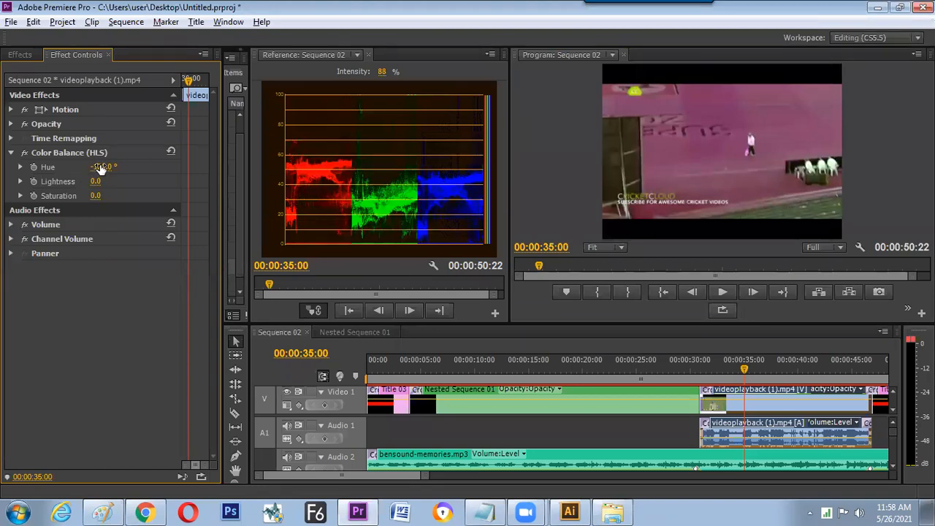
{"action": "left_click_drag", "start_coordinate": [100, 170], "coordinate": [100, 169]}
{"action": "left_click", "coordinate": [722, 365]}
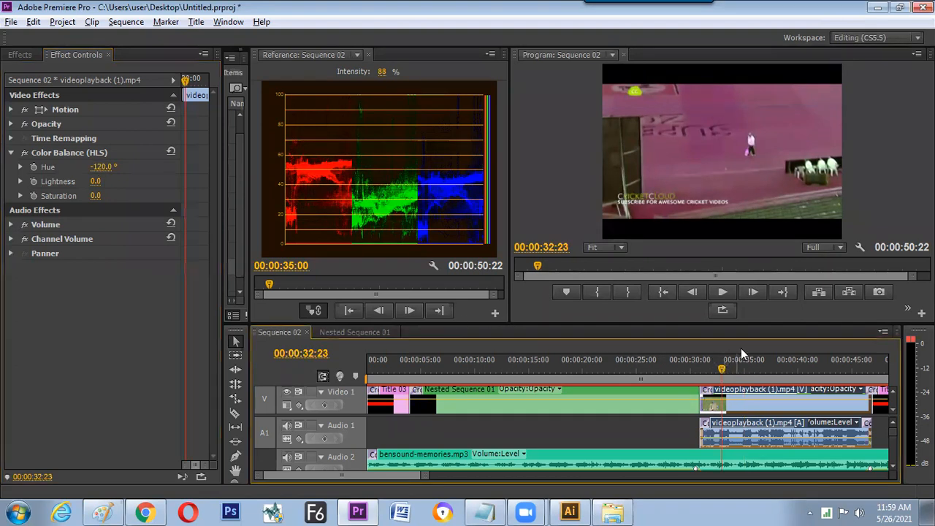
{"action": "left_click", "coordinate": [758, 367]}
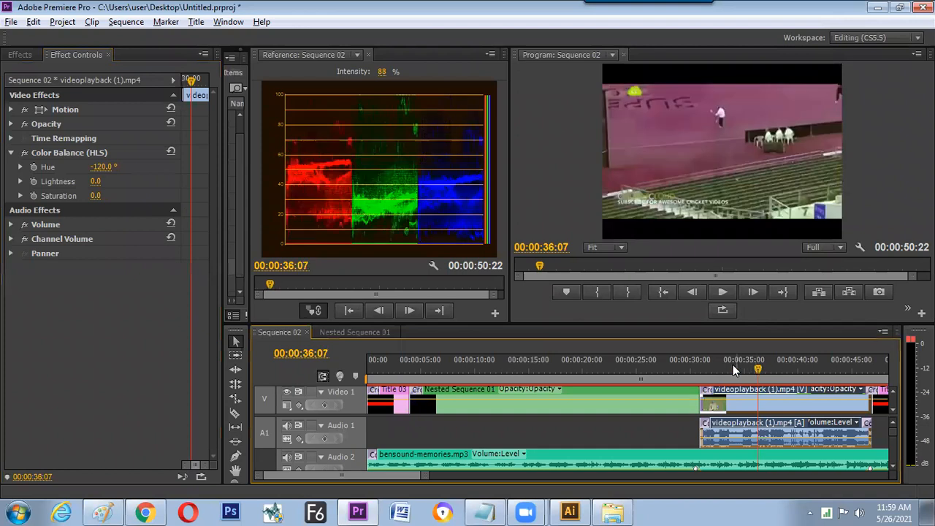
{"action": "left_click", "coordinate": [736, 365]}
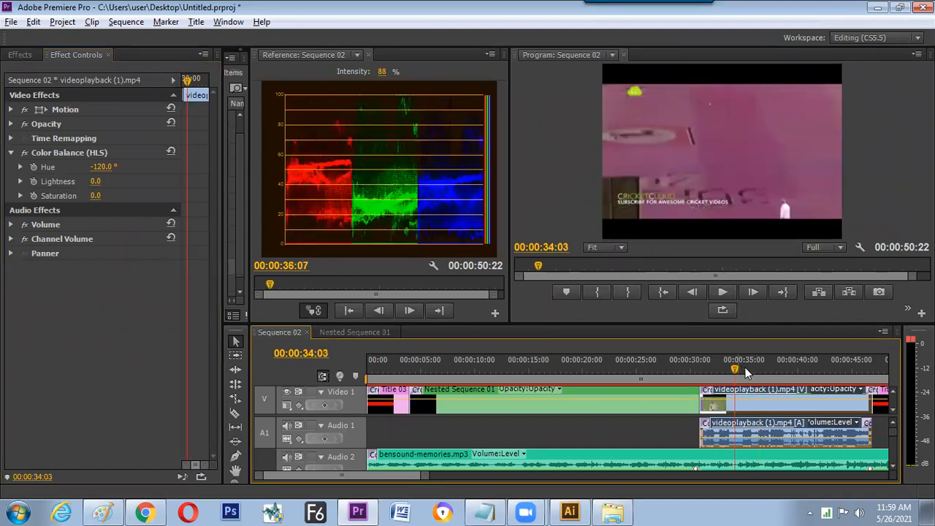
{"action": "left_click", "coordinate": [754, 365]}
- Move the playhead to 00:00:08:11 in Nested Sequence 01 and briefly toggle the full-screen preview
{"action": "left_click_drag", "start_coordinate": [659, 373], "coordinate": [458, 366]}
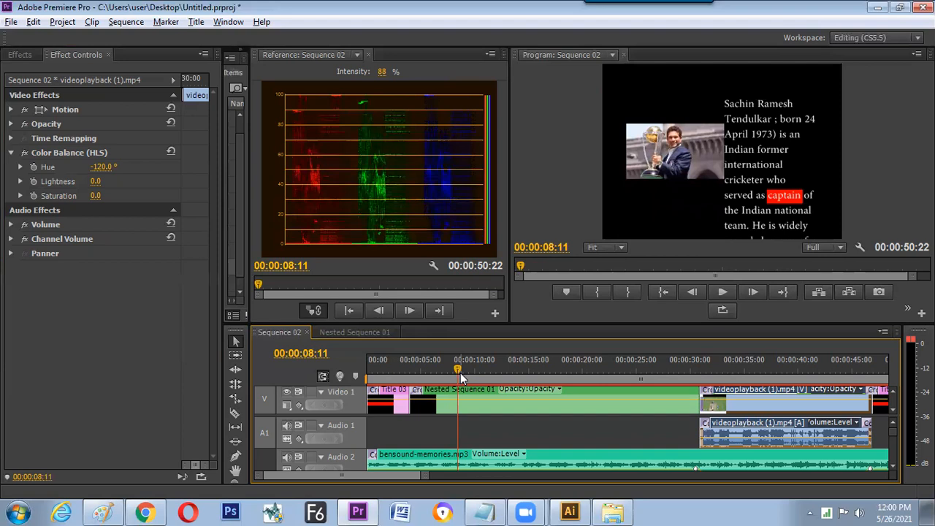
{"action": "key", "text": "ctrl+grave"}
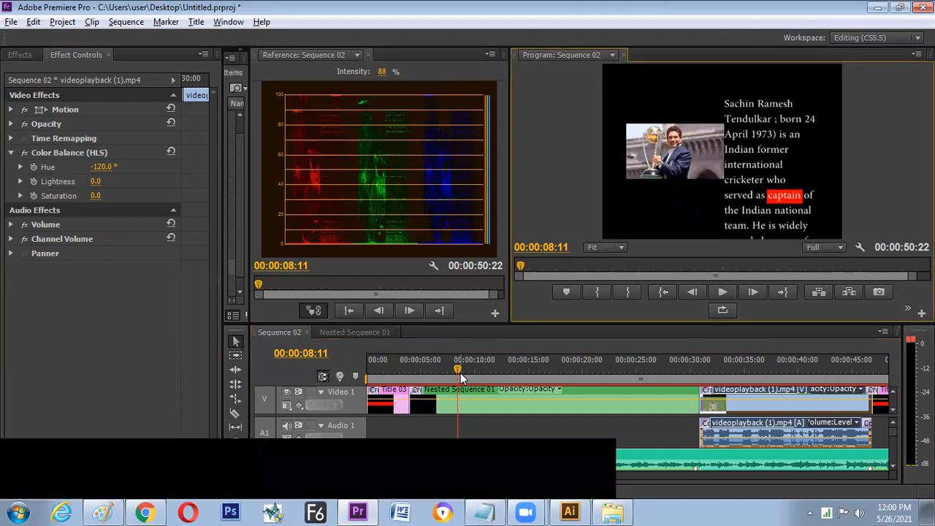
{"action": "key", "text": "ctrl+grave"}
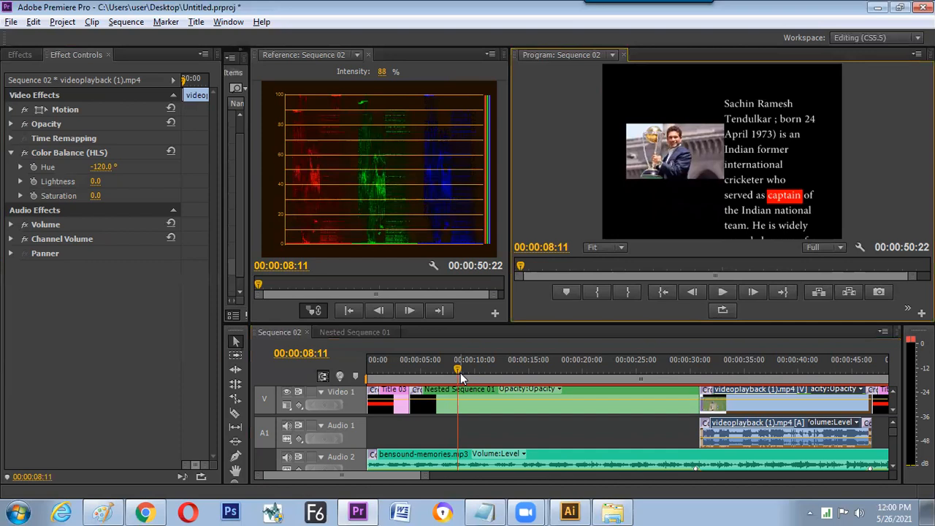